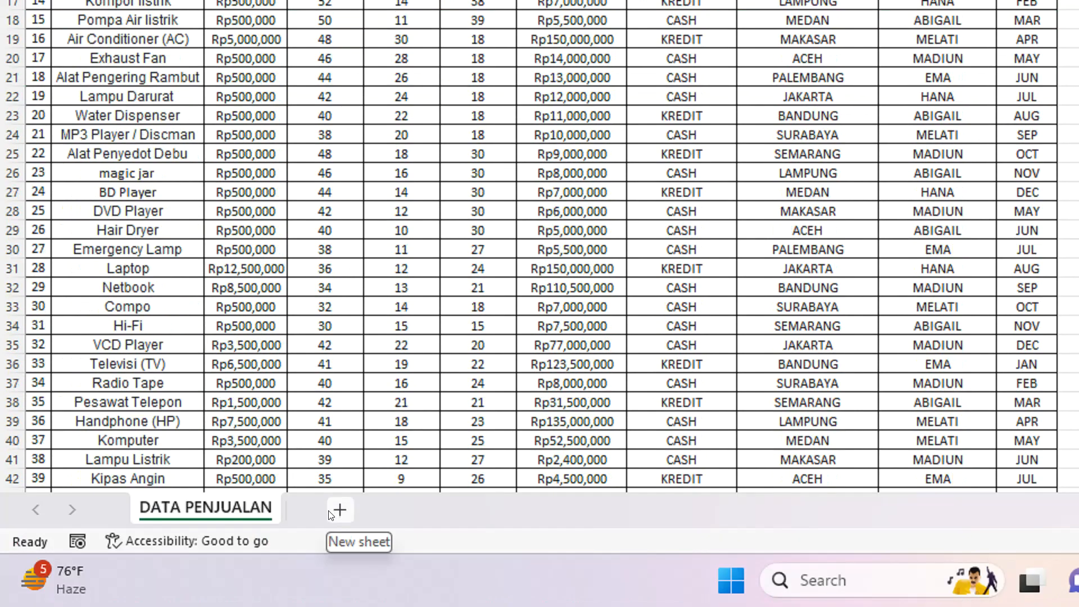
Add a new worksheet after DATA PENJUALAN and rename it DASHBOARD.
left_click(334, 510)
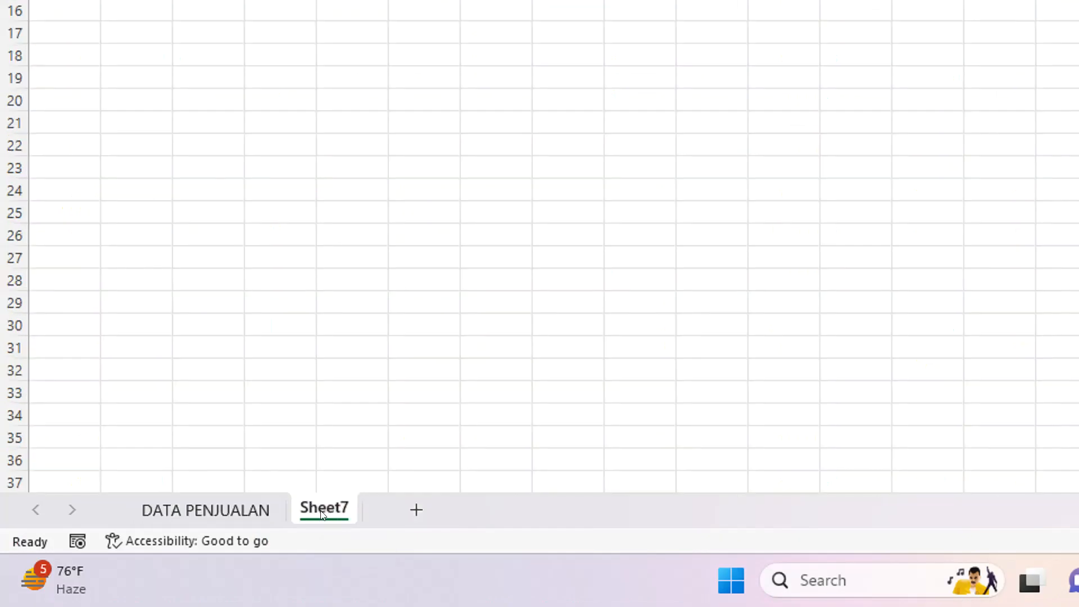
right_click(322, 509)
left_click(390, 266)
type("DASHBOARD")
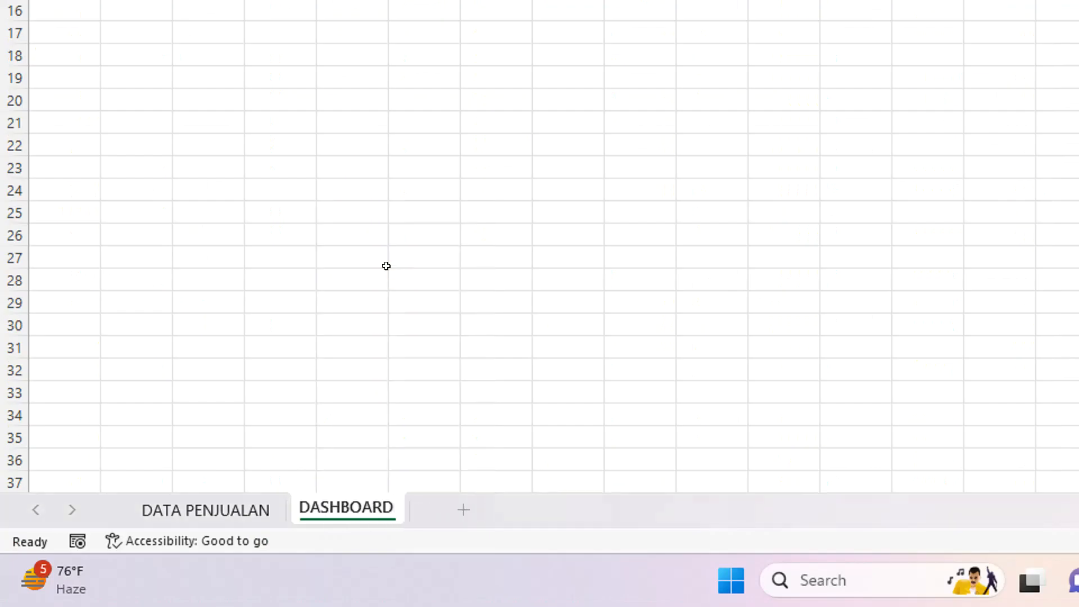
left_click(389, 270)
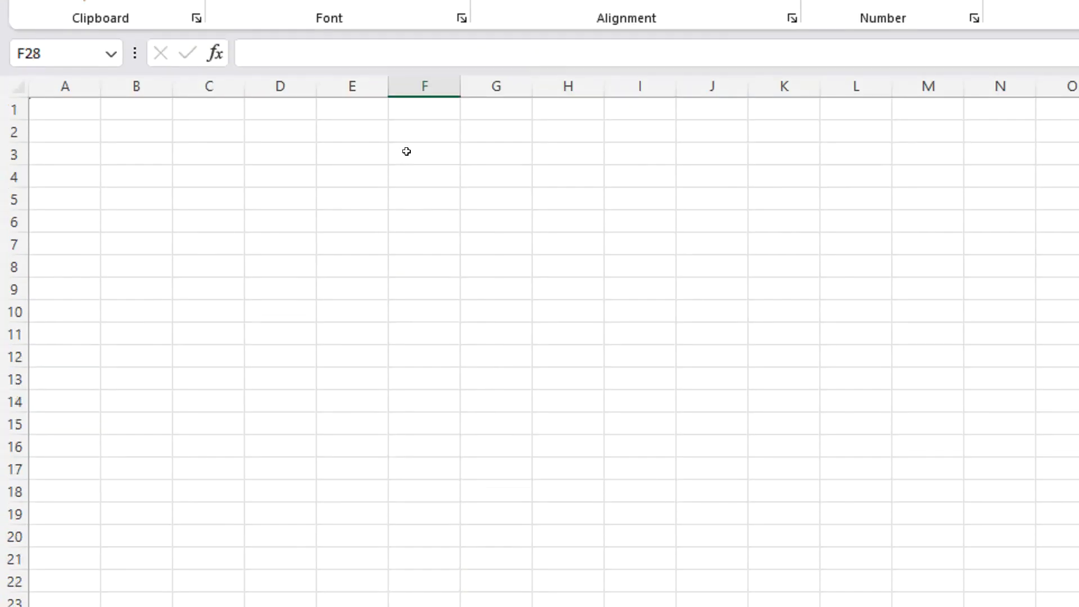
Fill the range A1:K4 with light orange as the dashboard's header banner.
left_click_drag(70, 102, 265, 104)
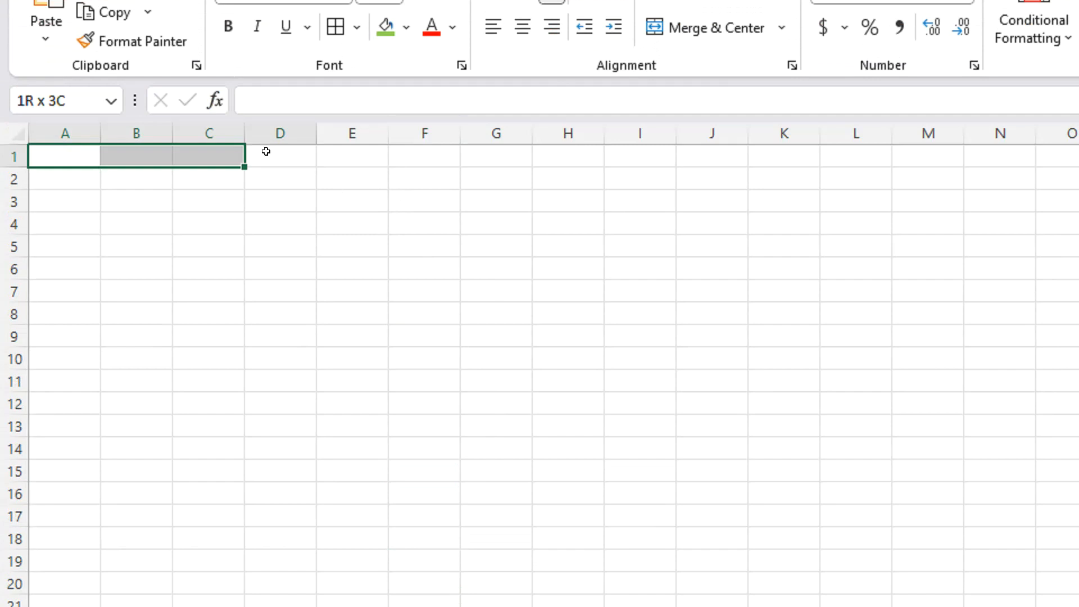
left_click_drag(265, 152, 776, 210)
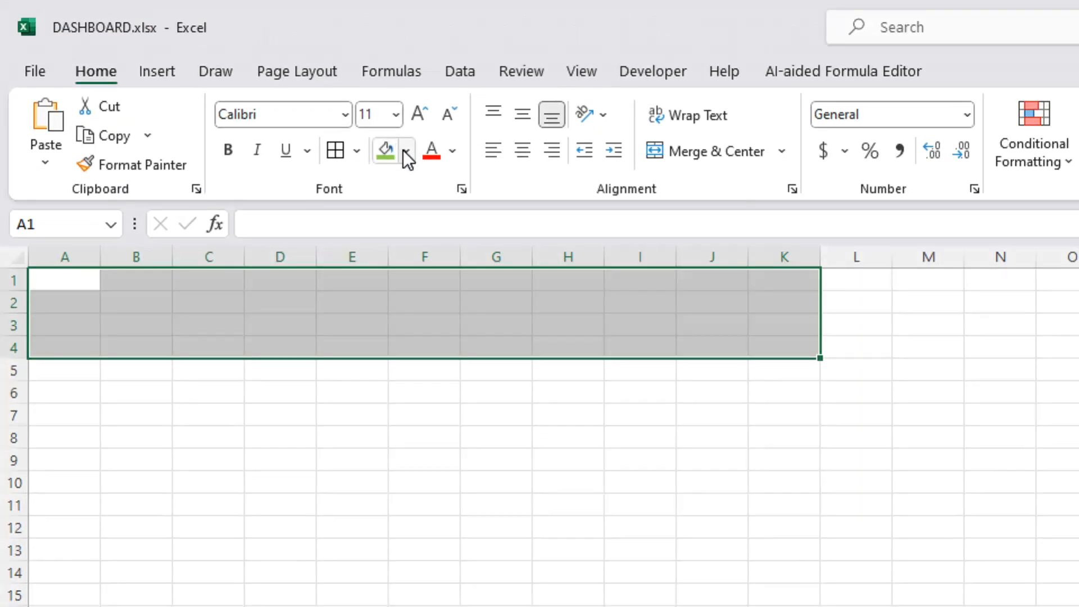
left_click(404, 150)
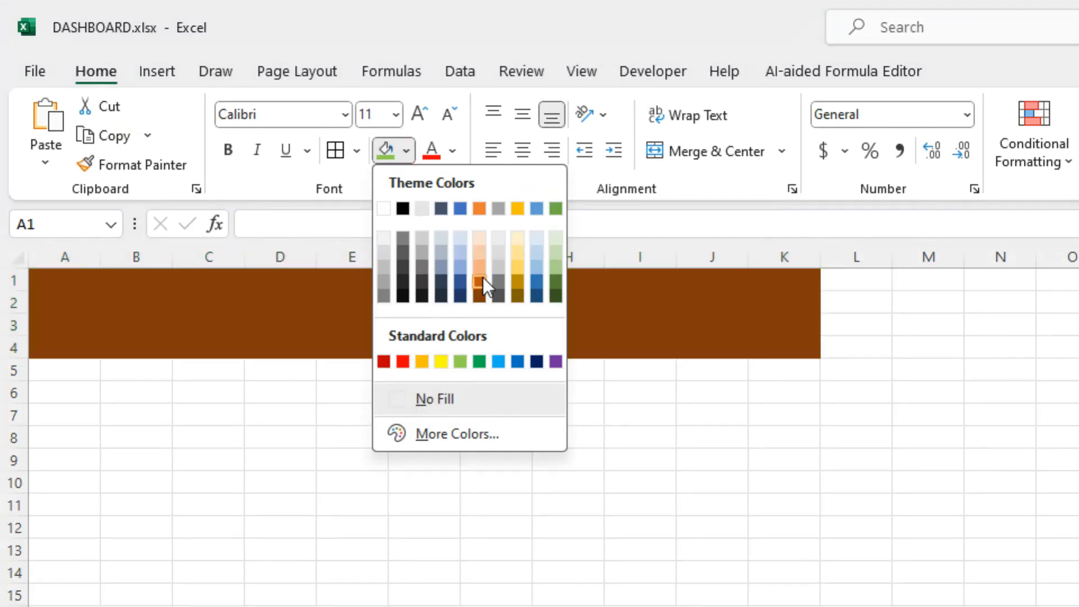
left_click(482, 266)
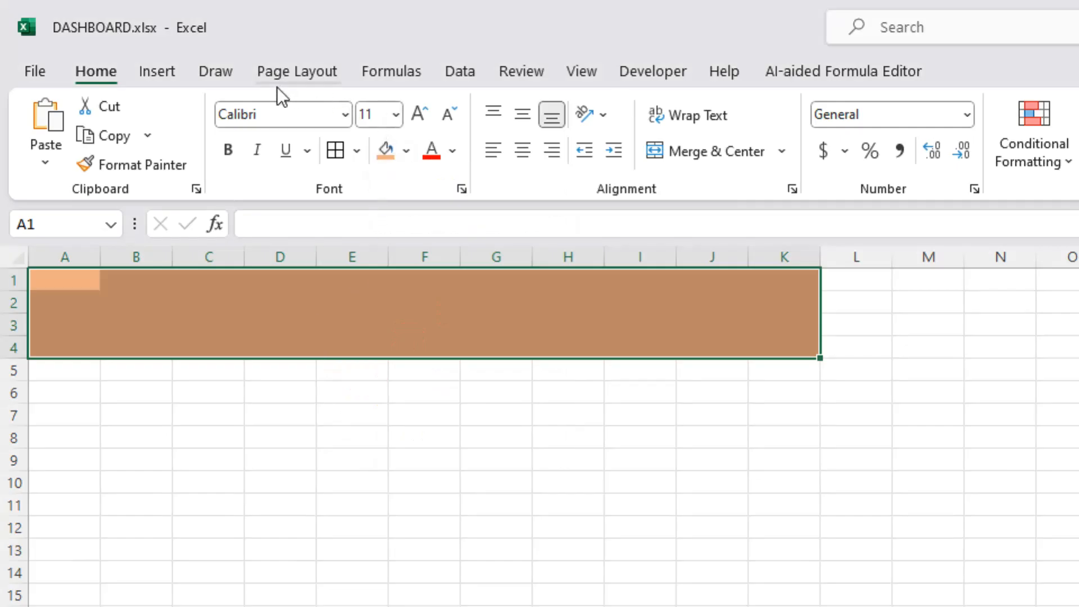
Insert a black WordArt with a shadow and move it onto the orange banner.
left_click(157, 71)
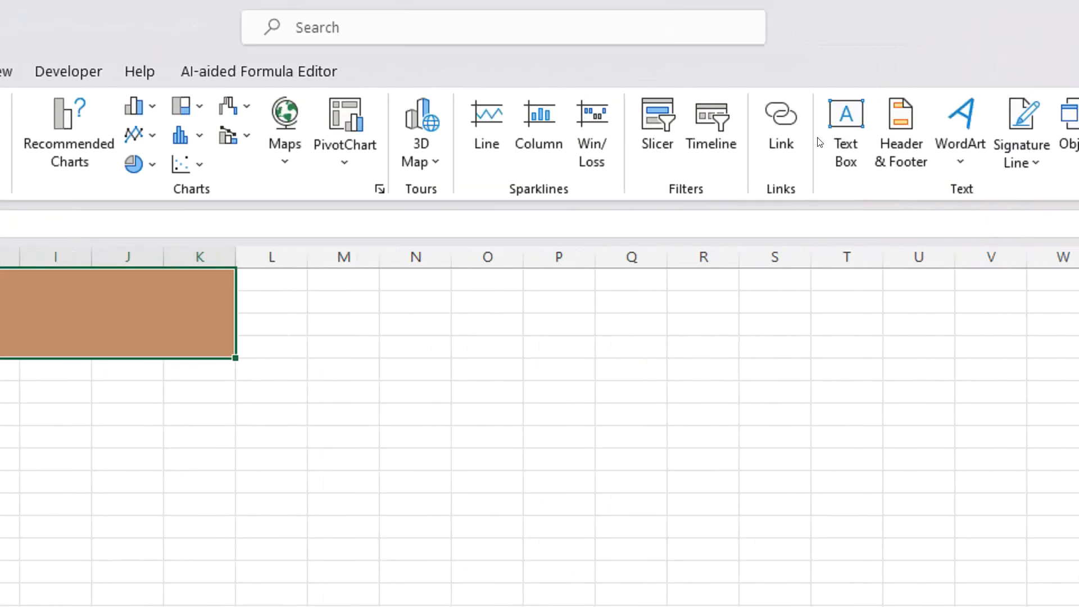
left_click(832, 132)
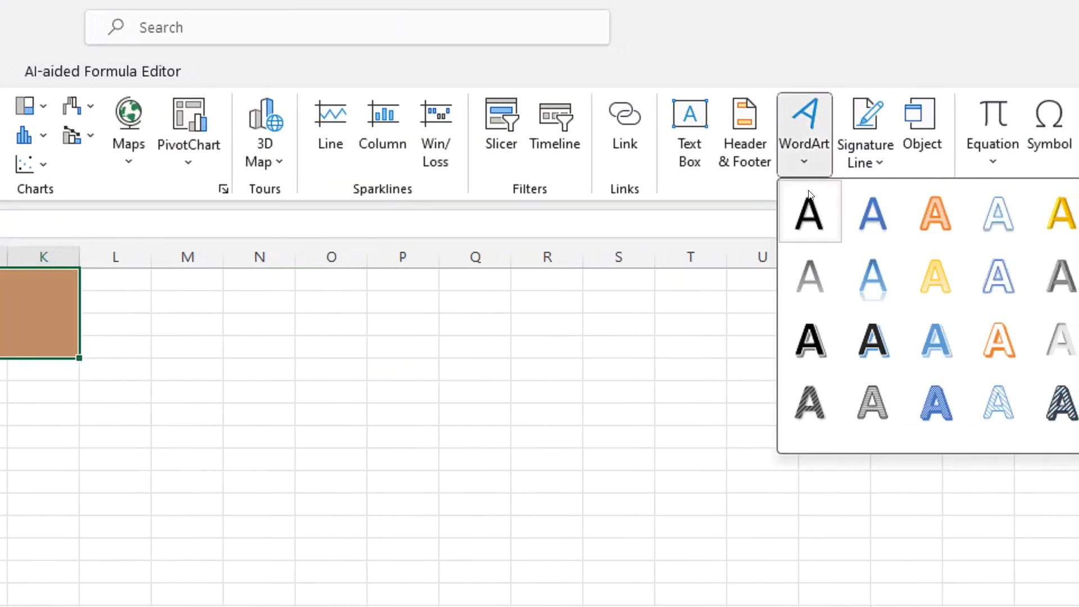
left_click(808, 271)
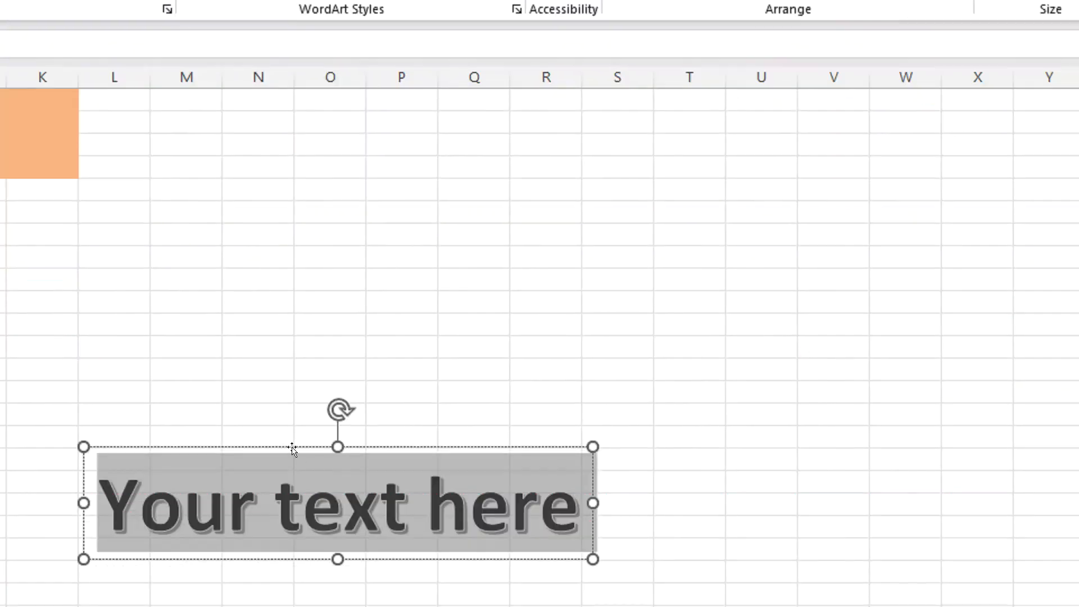
left_click_drag(292, 448, 267, 150)
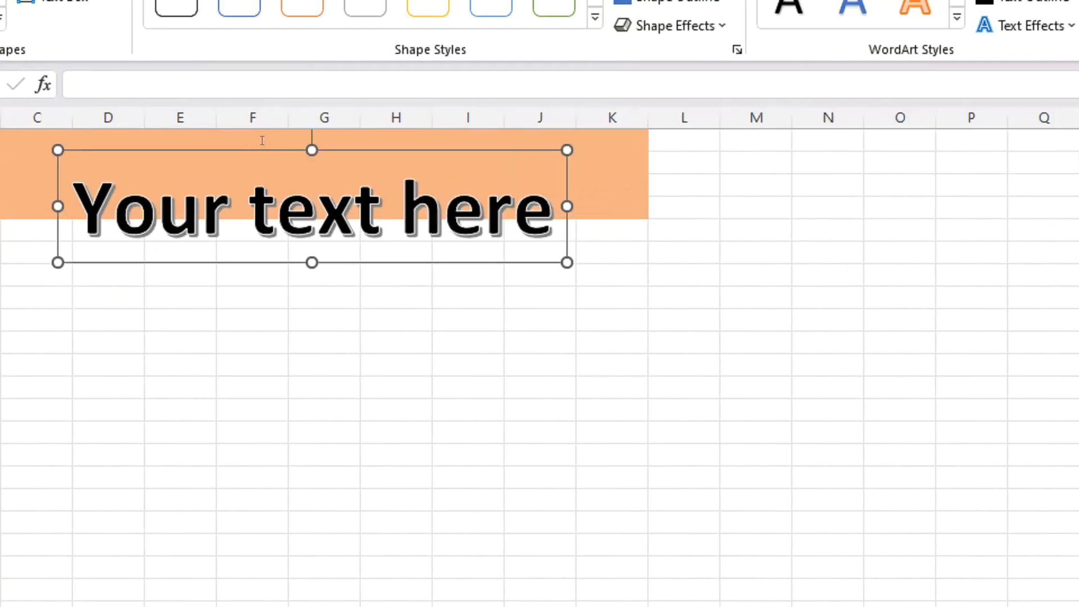
Replace the WordArt's placeholder text with "DASHBOARD PERFORMA SALES".
left_click(270, 196)
key("ctrl+a")
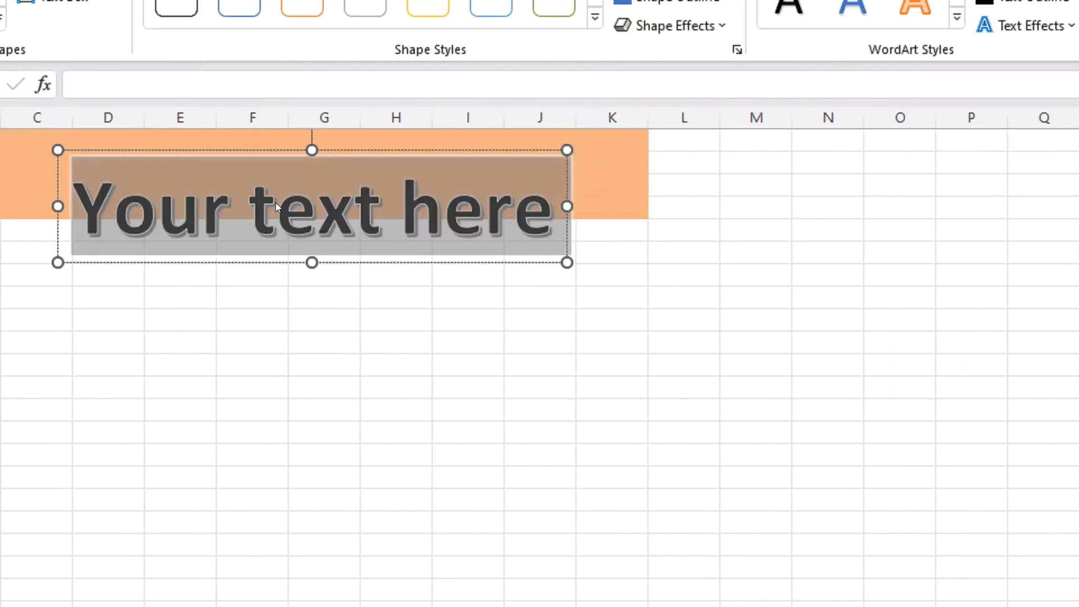
type("DASH")
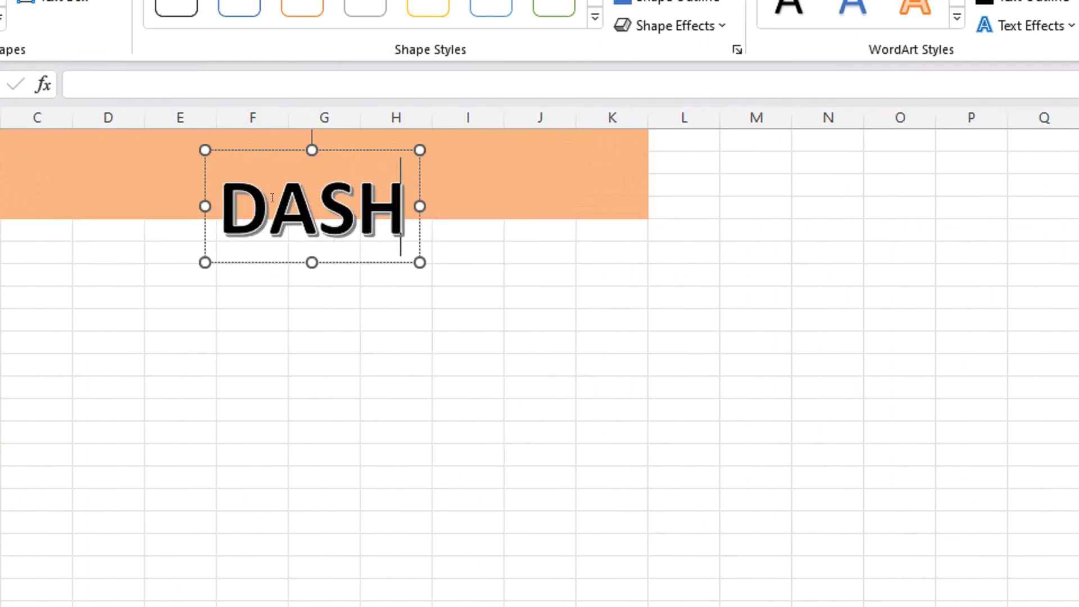
type("BOARD PE")
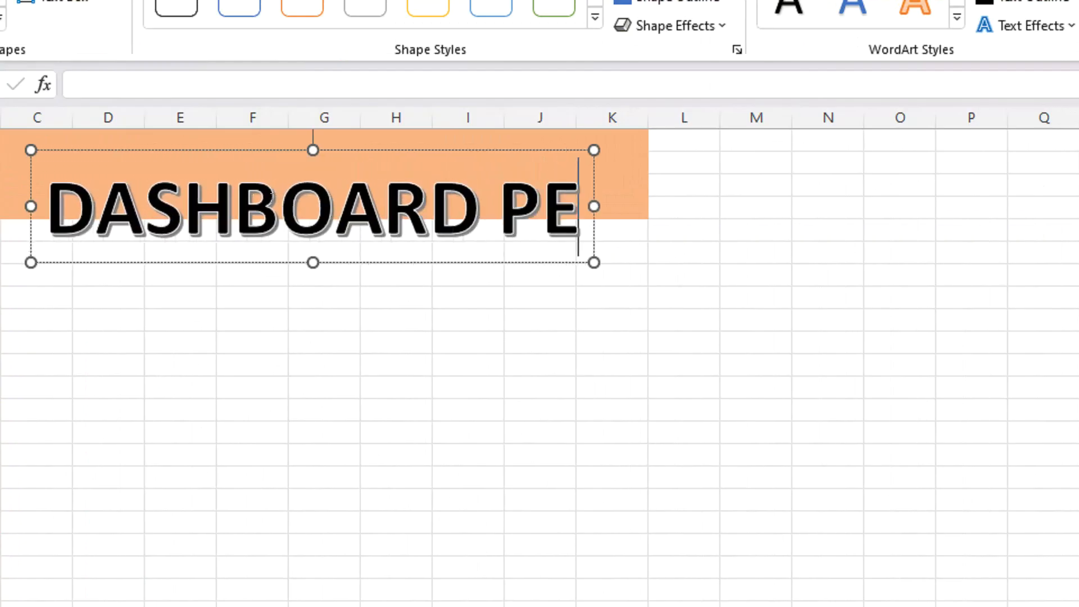
type("RFOR")
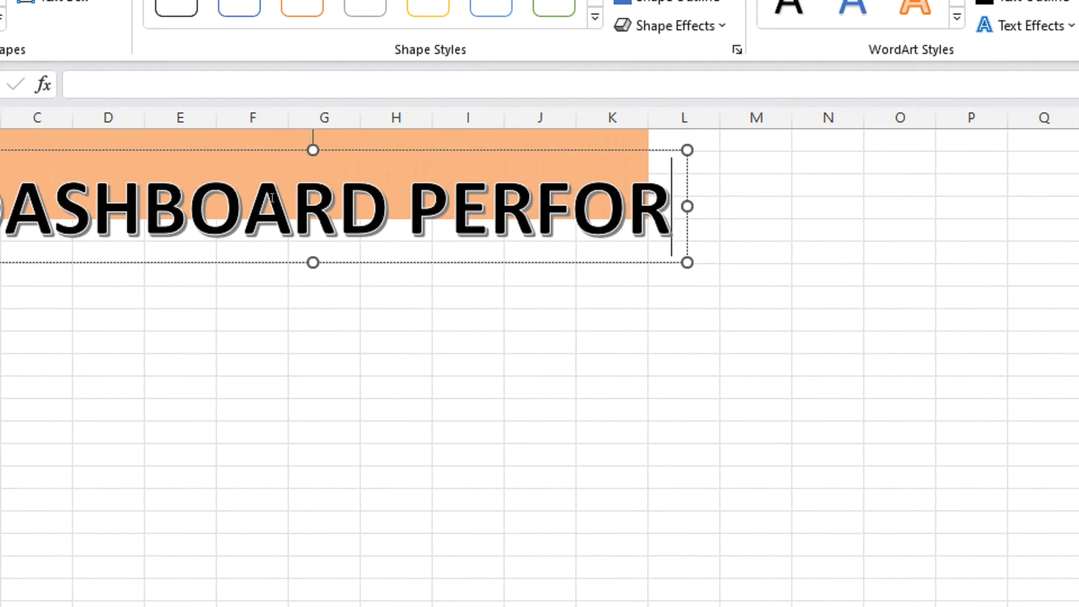
type("MA SALES")
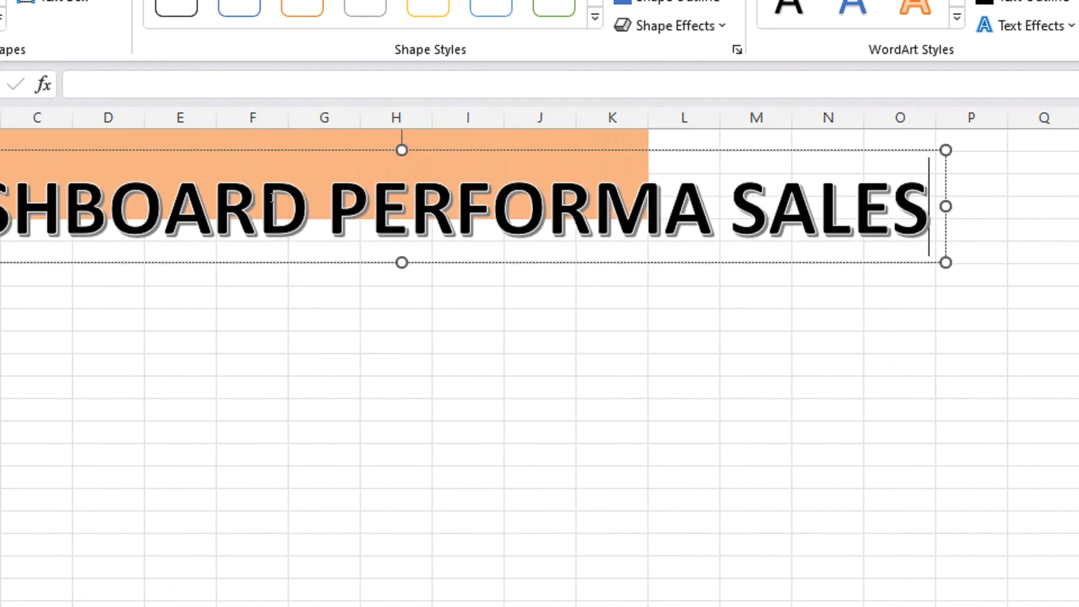
Set the WordArt title's font size to 26 and move it to the banner's left end, starting in column A.
key("ctrl+a")
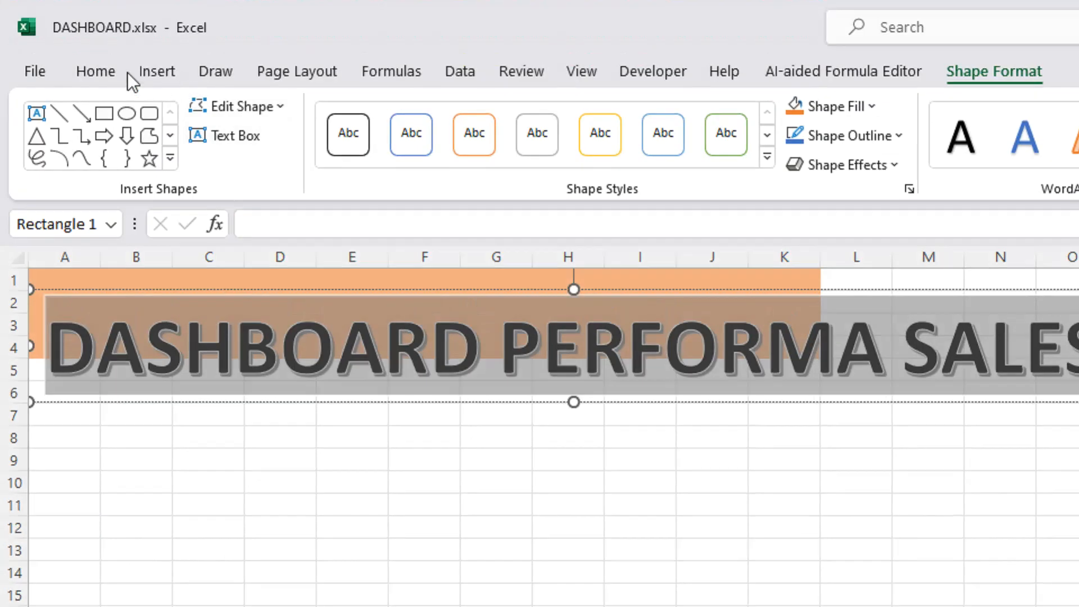
left_click(124, 71)
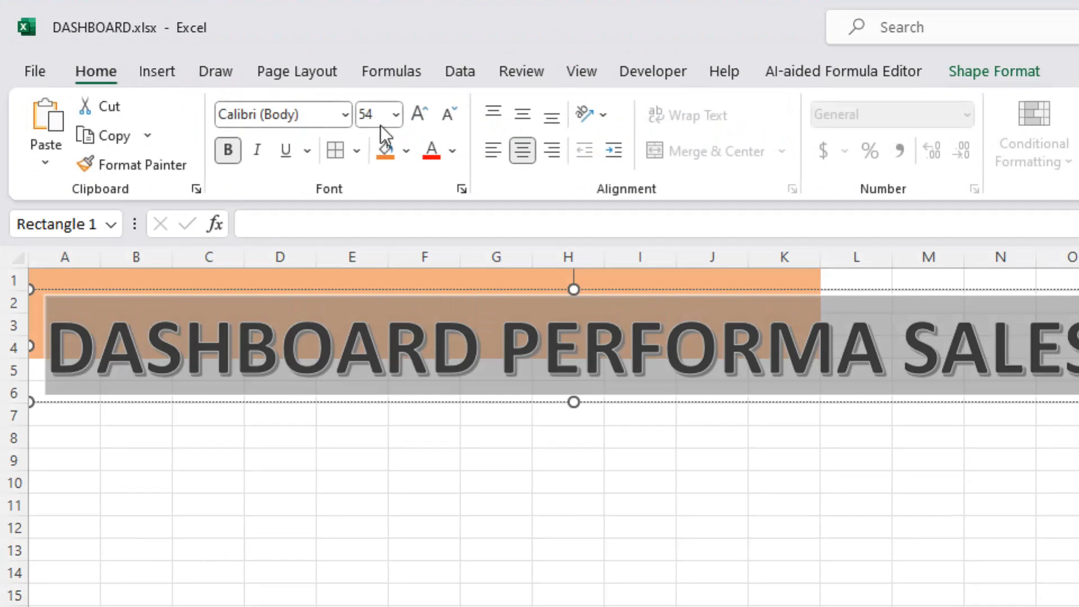
left_click(396, 115)
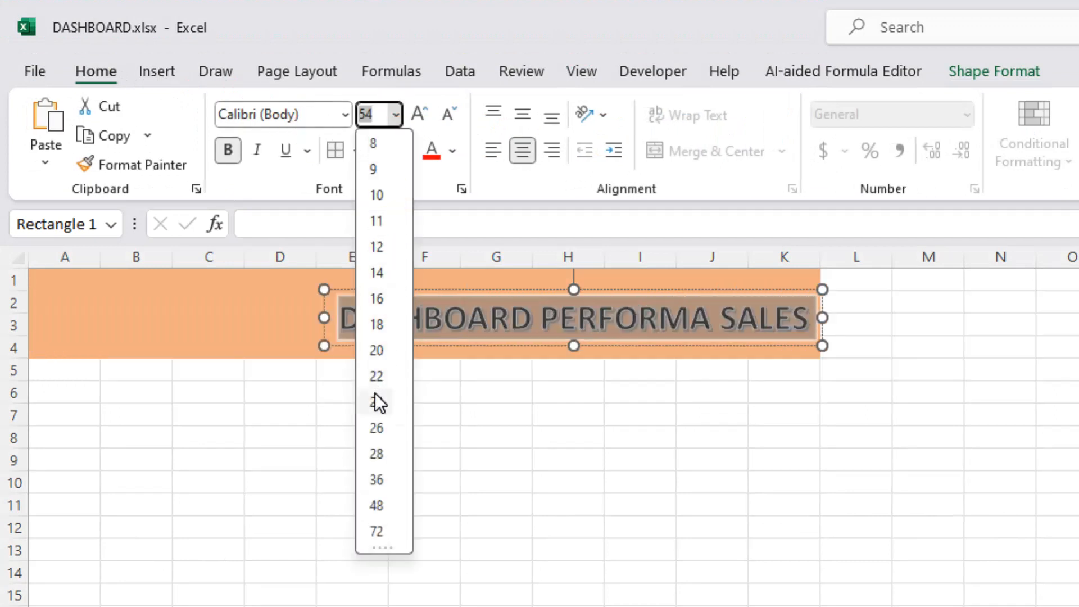
left_click(375, 428)
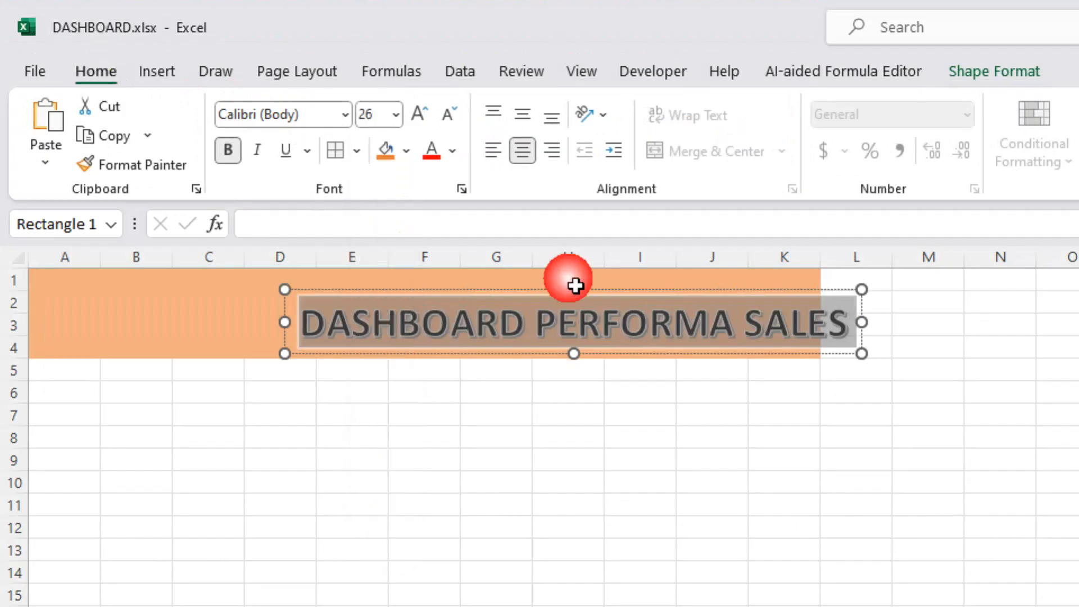
left_click_drag(575, 286, 285, 284)
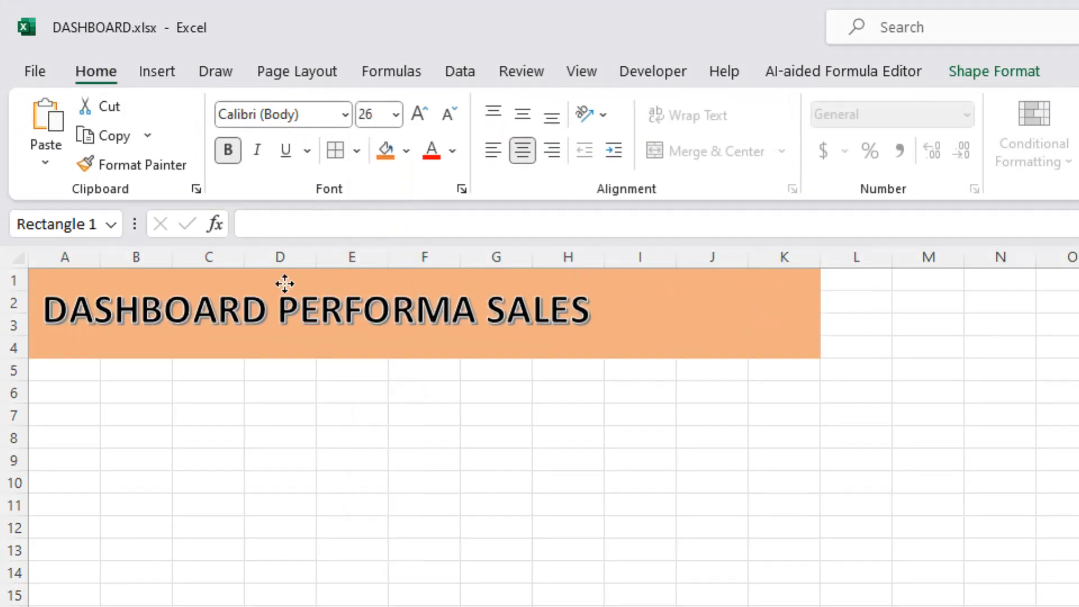
left_click(549, 294)
left_click(655, 325)
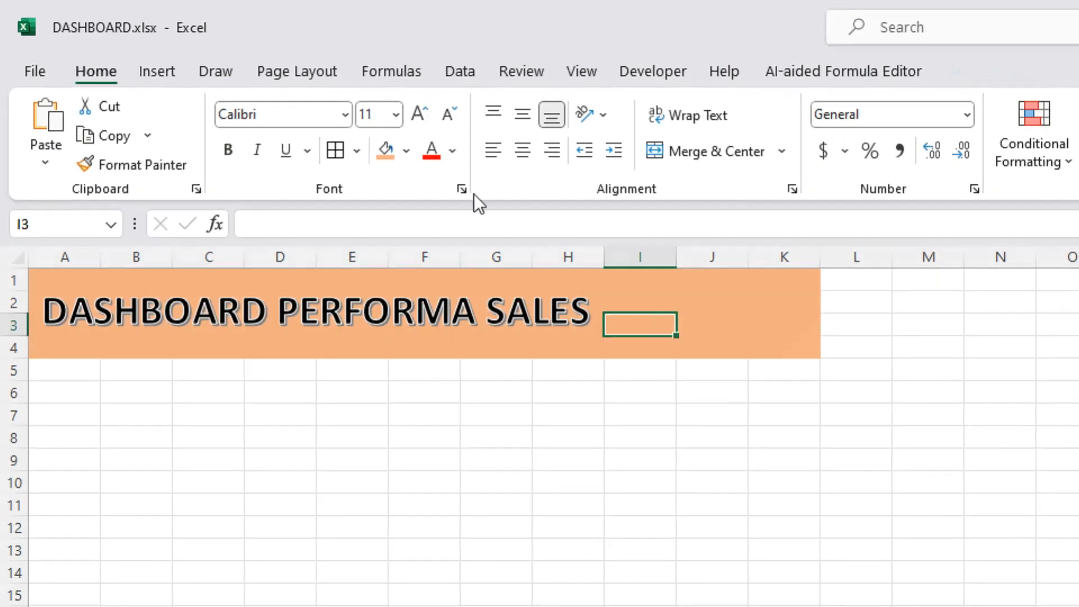
Insert the picture grafik.png from the Downloads folder on this device.
left_click(166, 73)
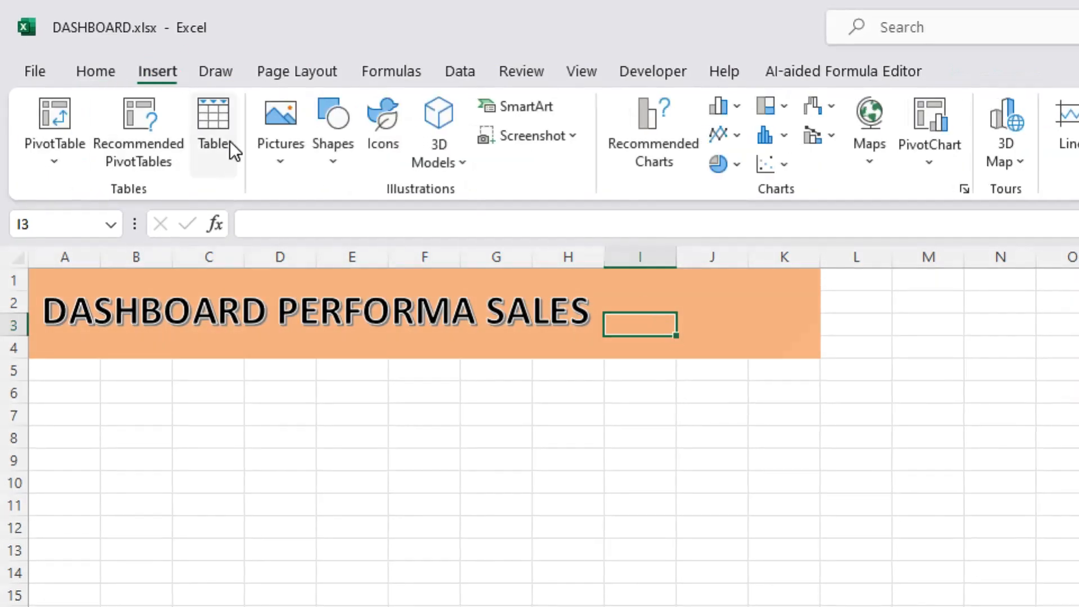
left_click(298, 162)
left_click(317, 226)
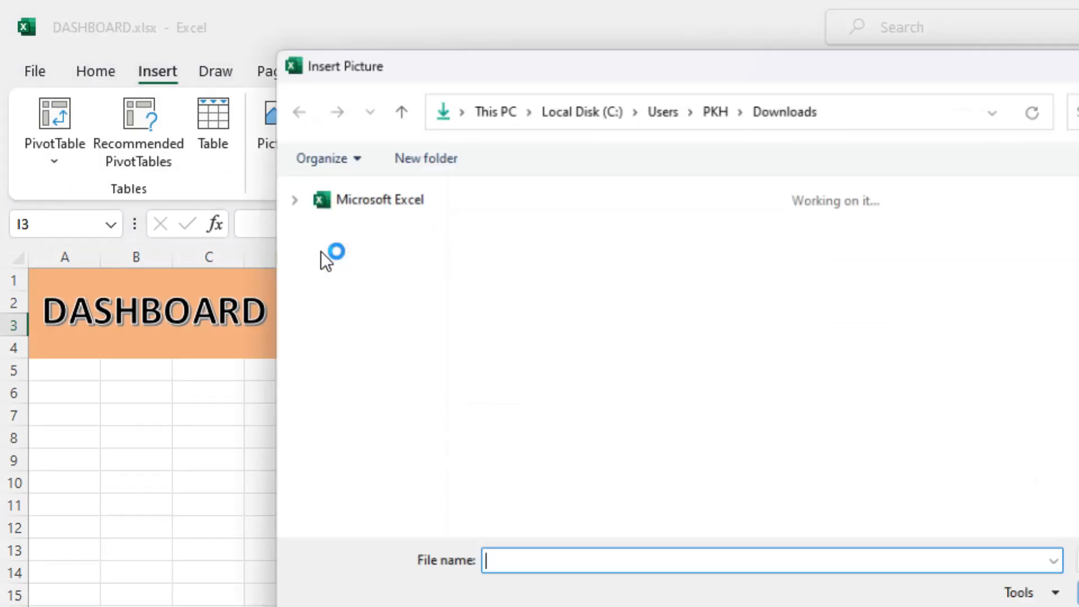
left_click(490, 262)
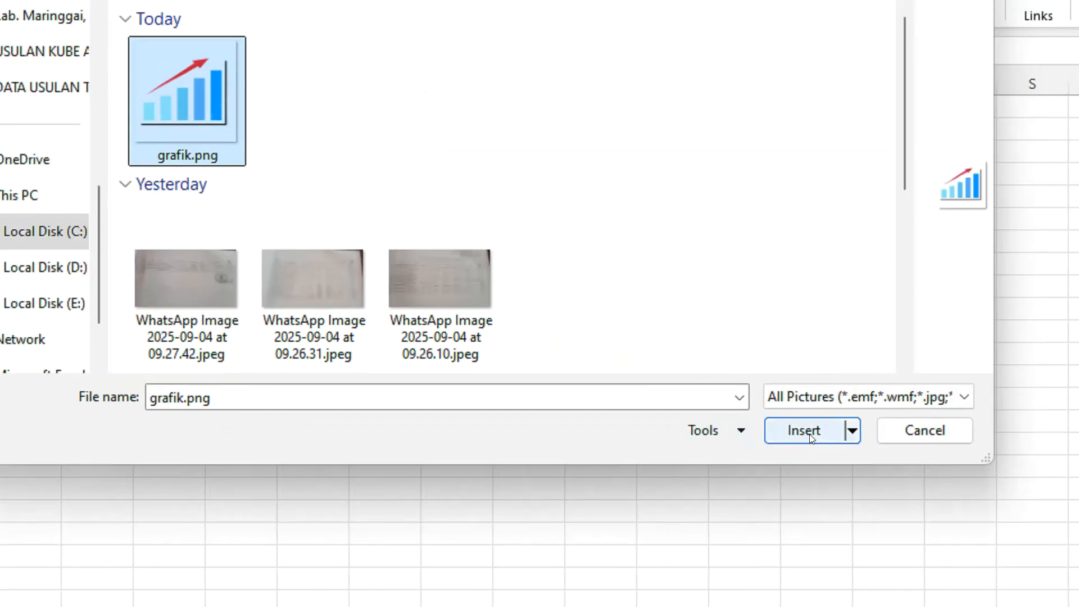
left_click(811, 439)
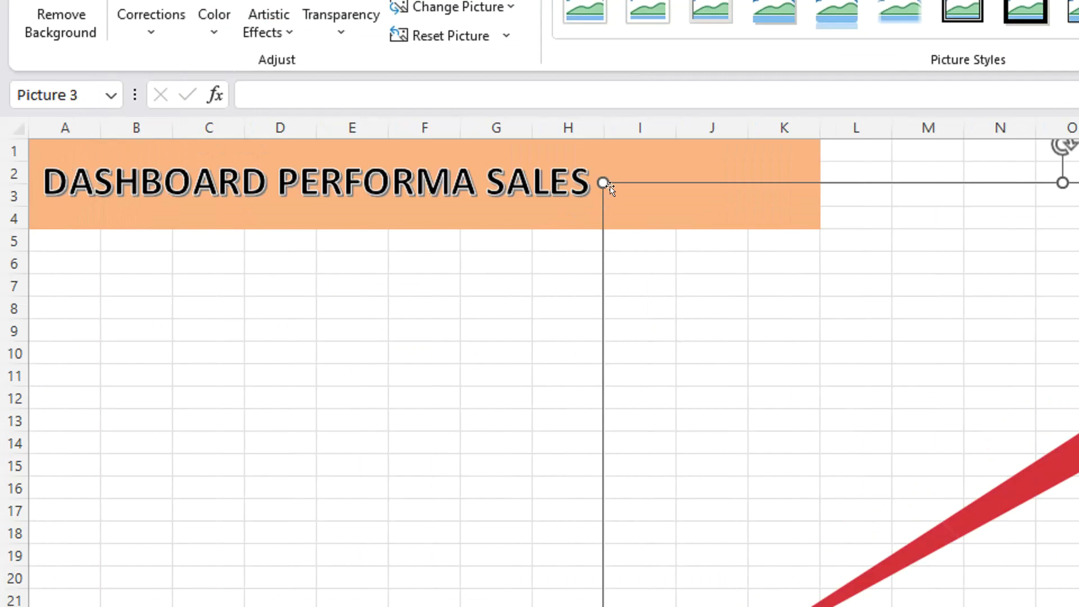
Shrink the chart picture to fit inside the banner and position it just after the title, over columns I and J.
left_click_drag(601, 175, 669, 338)
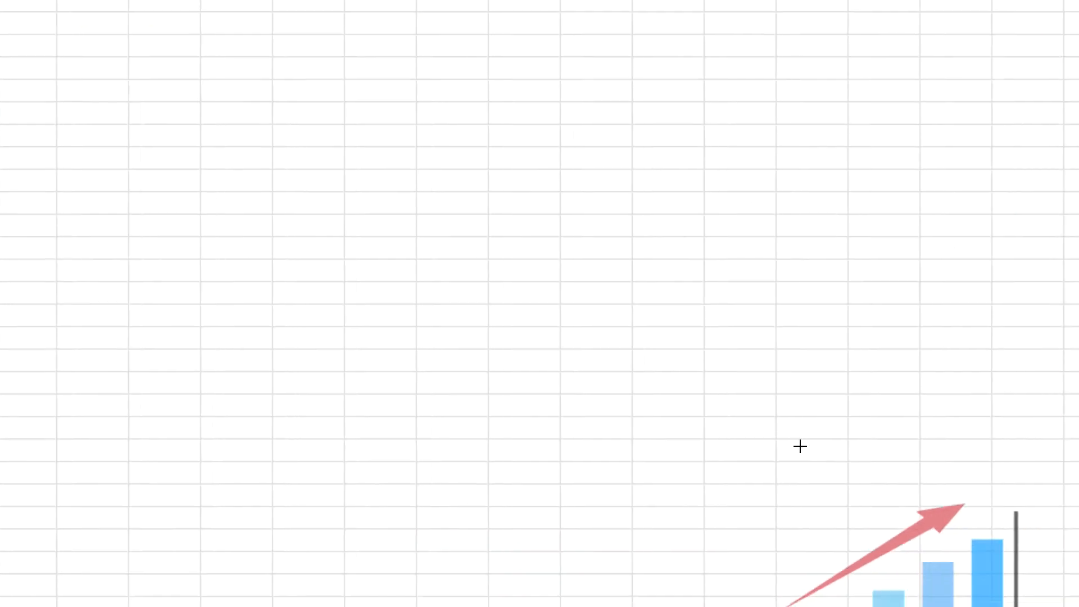
left_click_drag(743, 414, 265, 148)
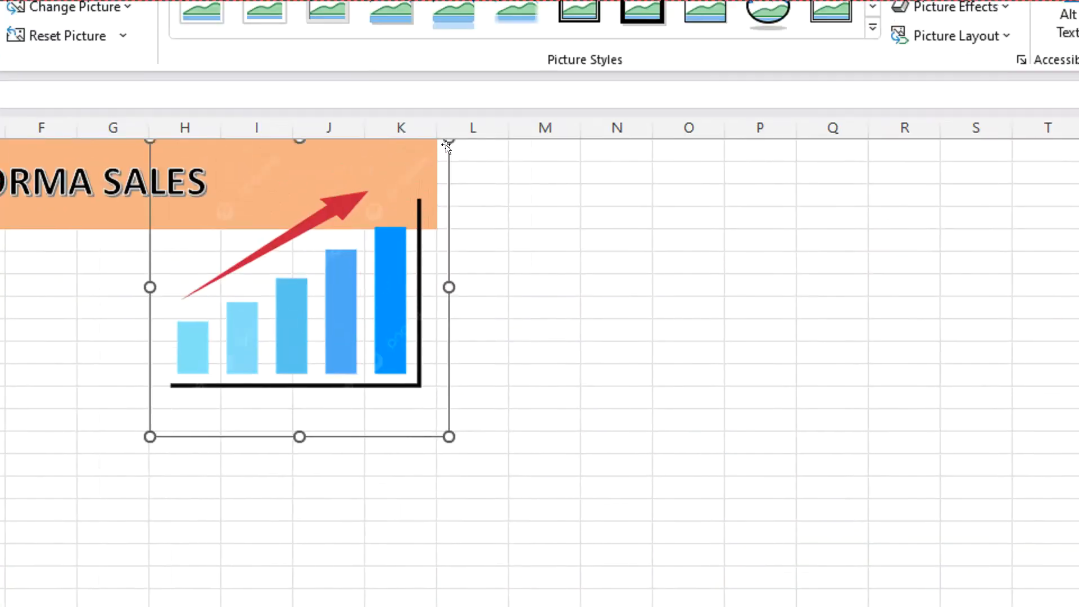
left_click_drag(448, 142, 270, 337)
left_click_drag(196, 332, 268, 163)
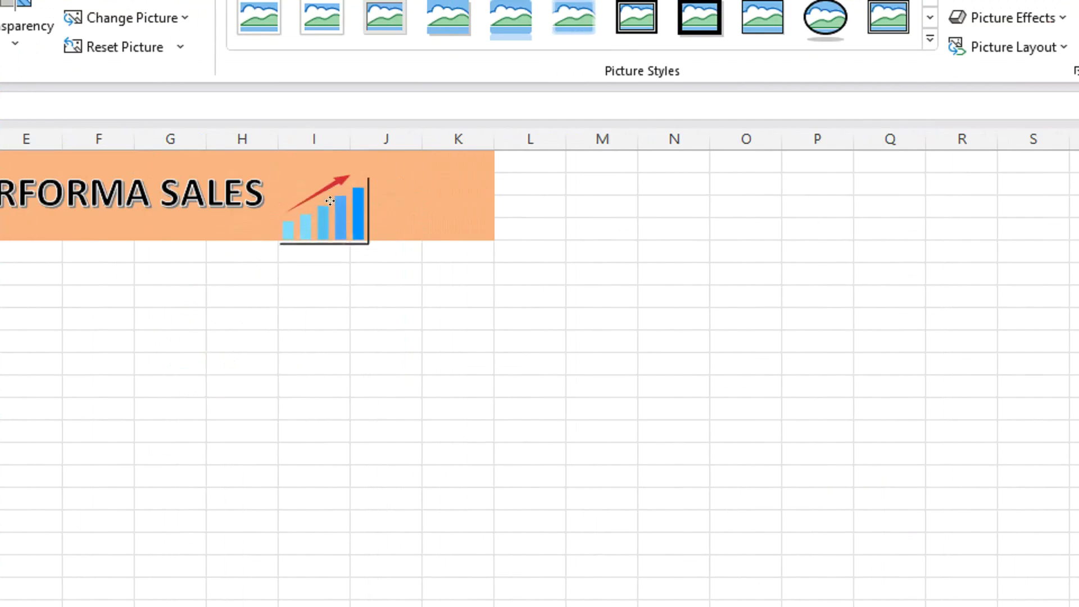
left_click_drag(322, 256, 314, 214)
left_click(363, 292)
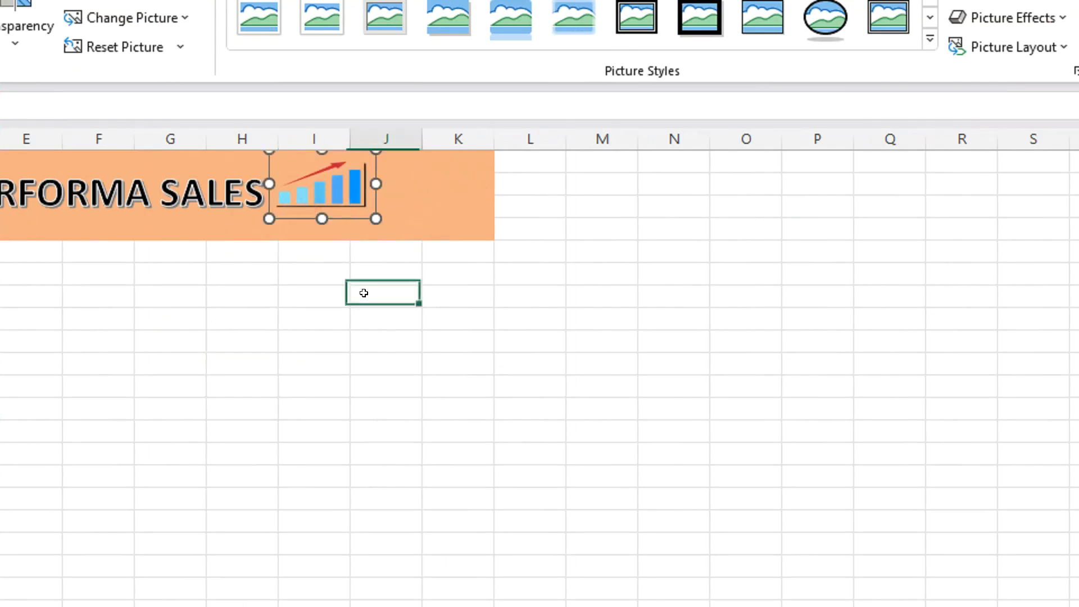
left_click(351, 191)
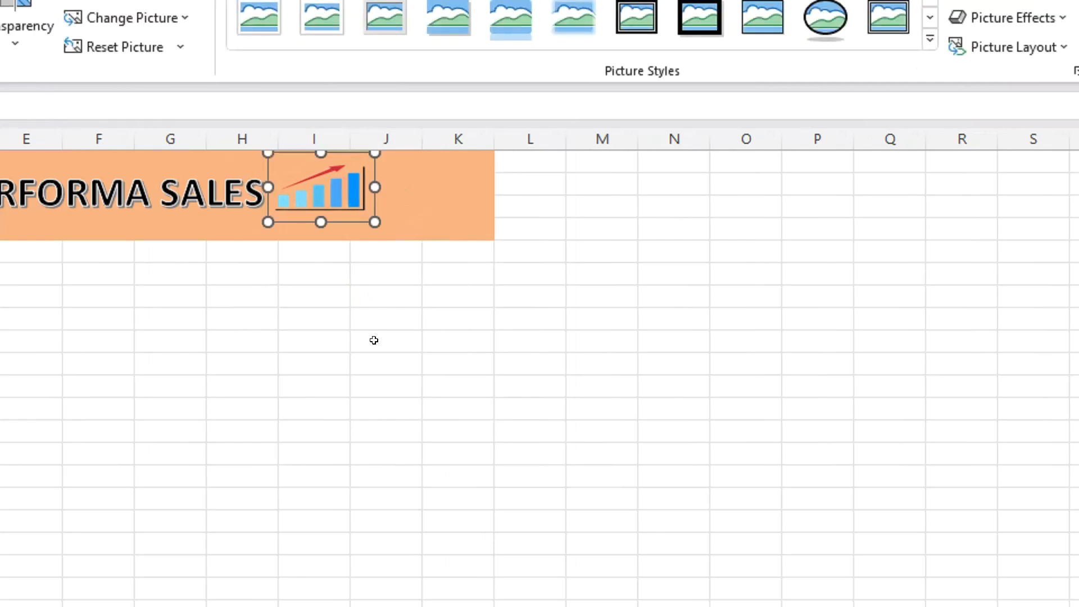
left_click(373, 339)
left_click_drag(338, 200, 343, 201)
left_click(265, 323)
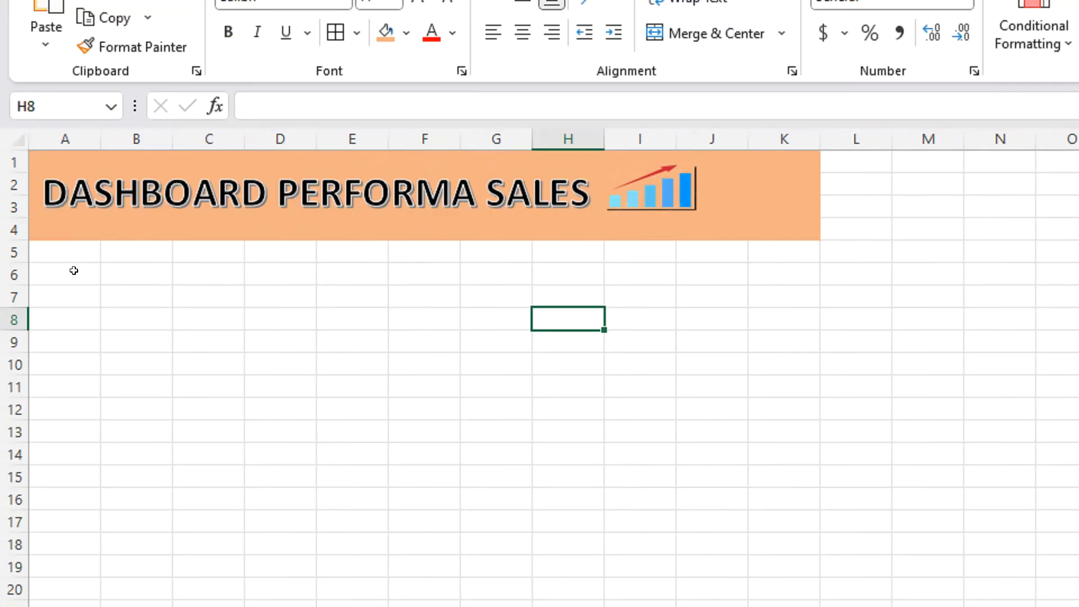
Merge and center cells A6:K6 below the banner and enter the heading "RINGKASAN DATA PENJUALAN".
left_click_drag(73, 271, 775, 263)
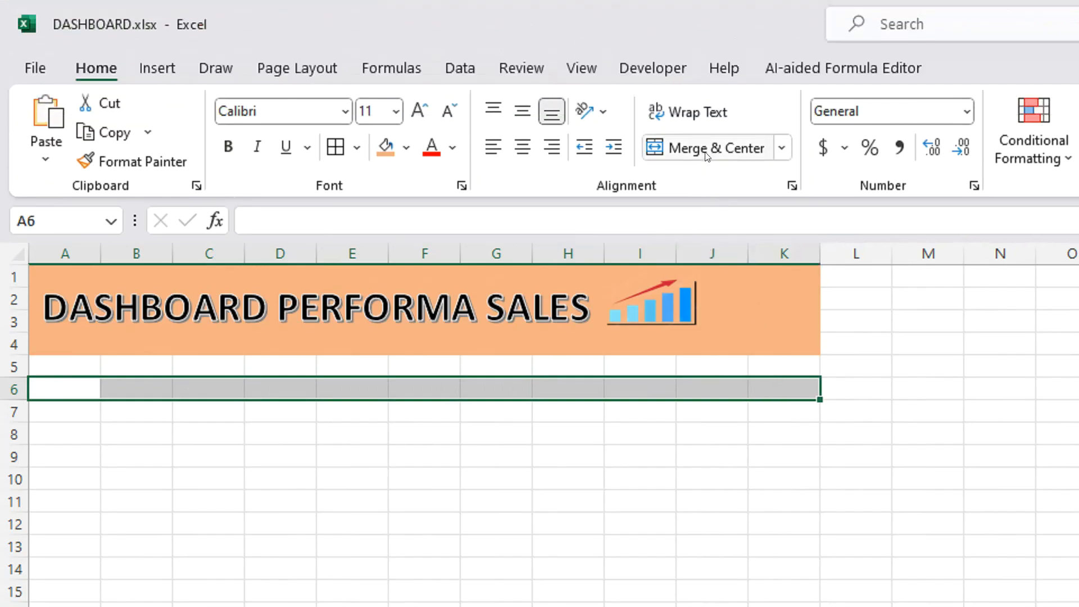
left_click(706, 39)
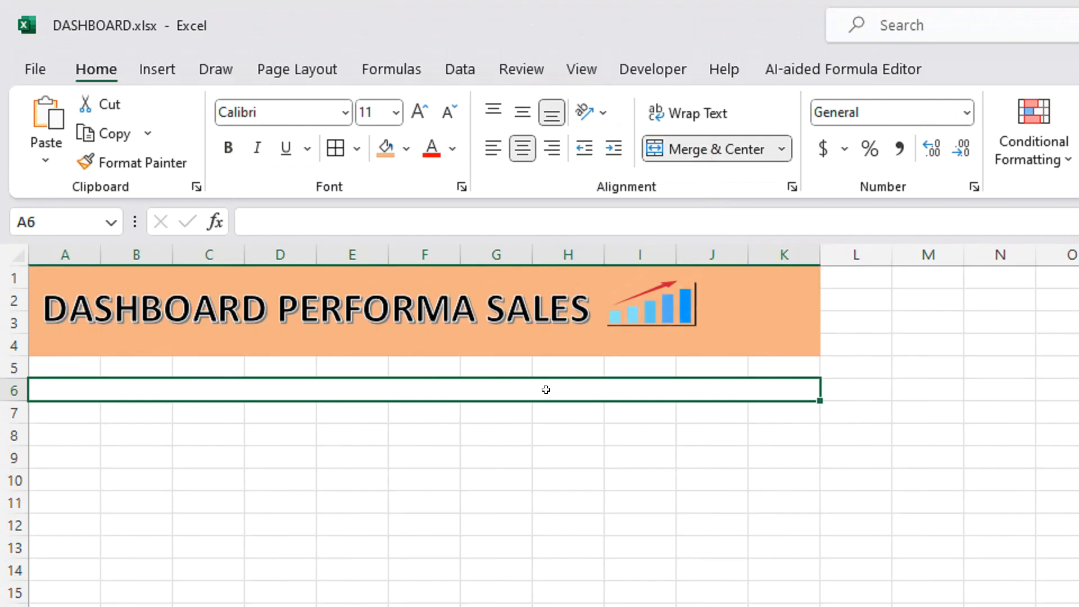
type("RING")
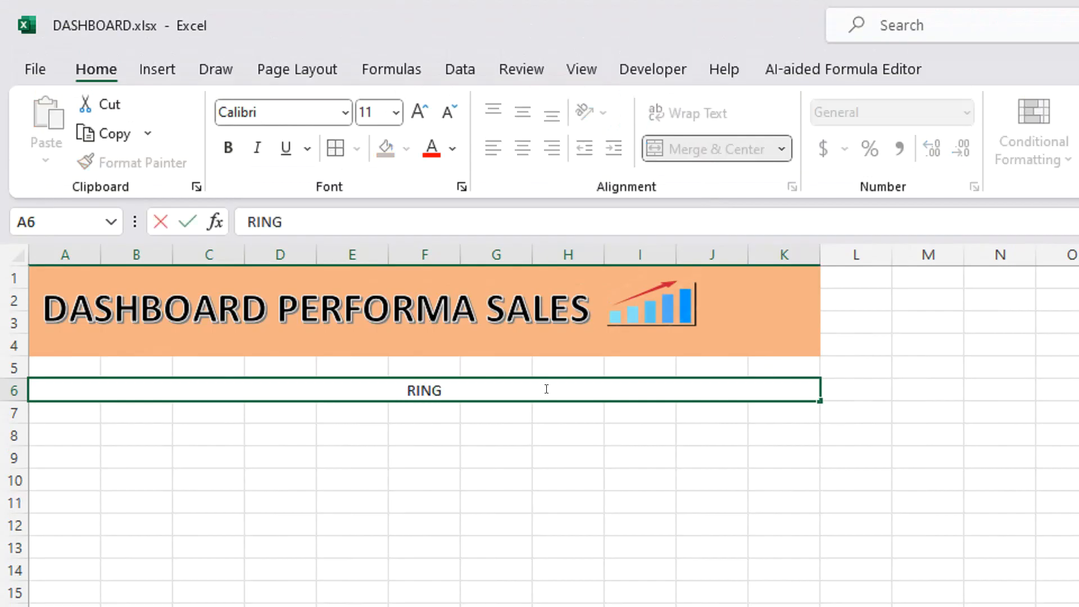
type("KASAN D")
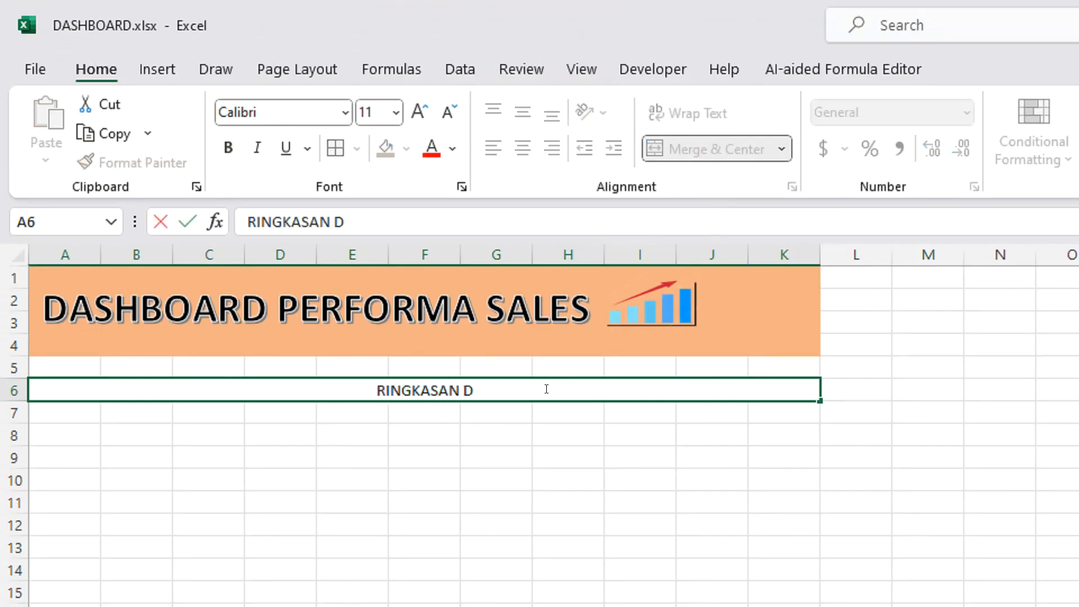
type("ATA PENJUALAN")
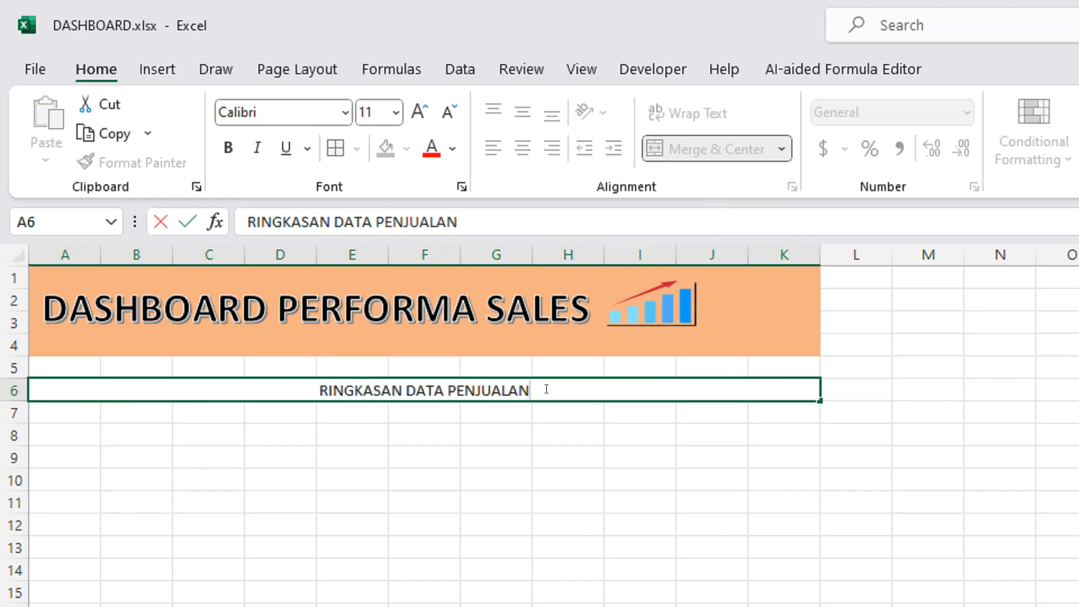
left_click(513, 449)
left_click(438, 396)
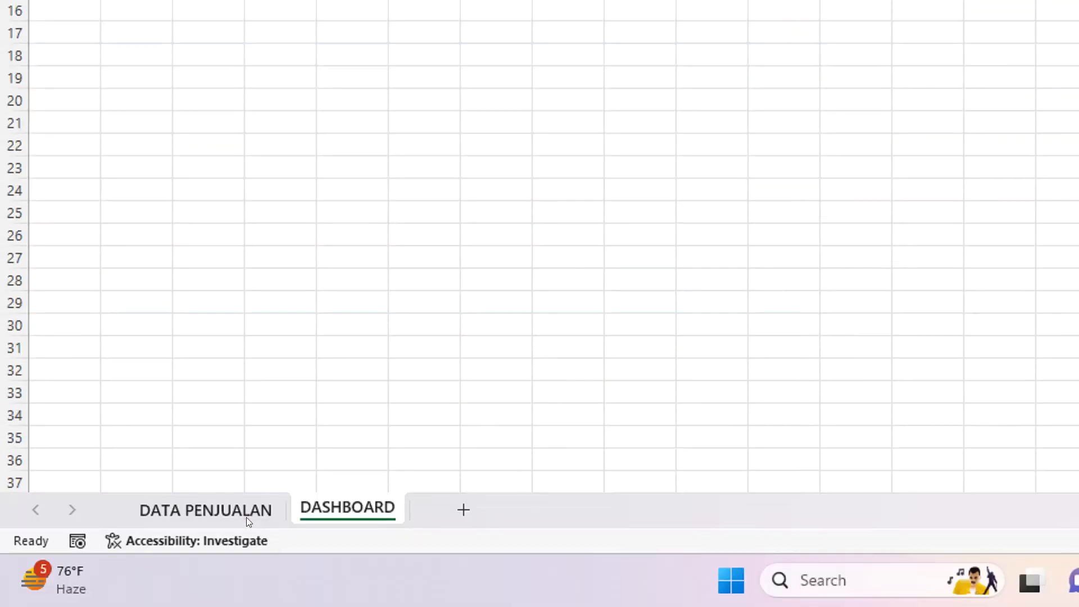
Copy the headers JML AWAL BARANG through UANG MASUK (D3:G3) from the DATA PENJUALAN sheet and paste them at B8 on the DASHBOARD sheet.
left_click(248, 516)
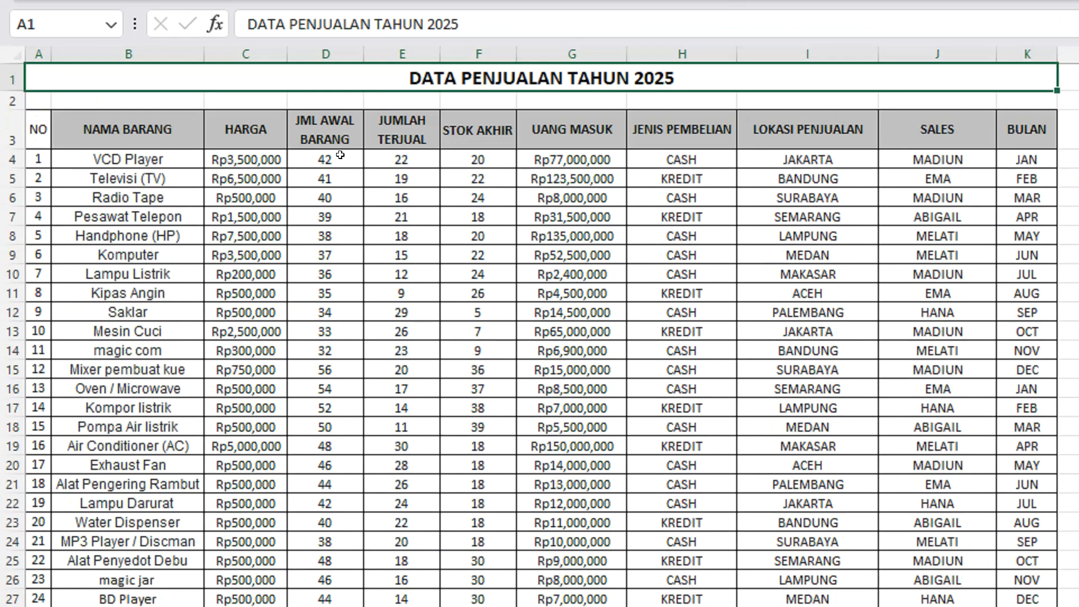
left_click(337, 141)
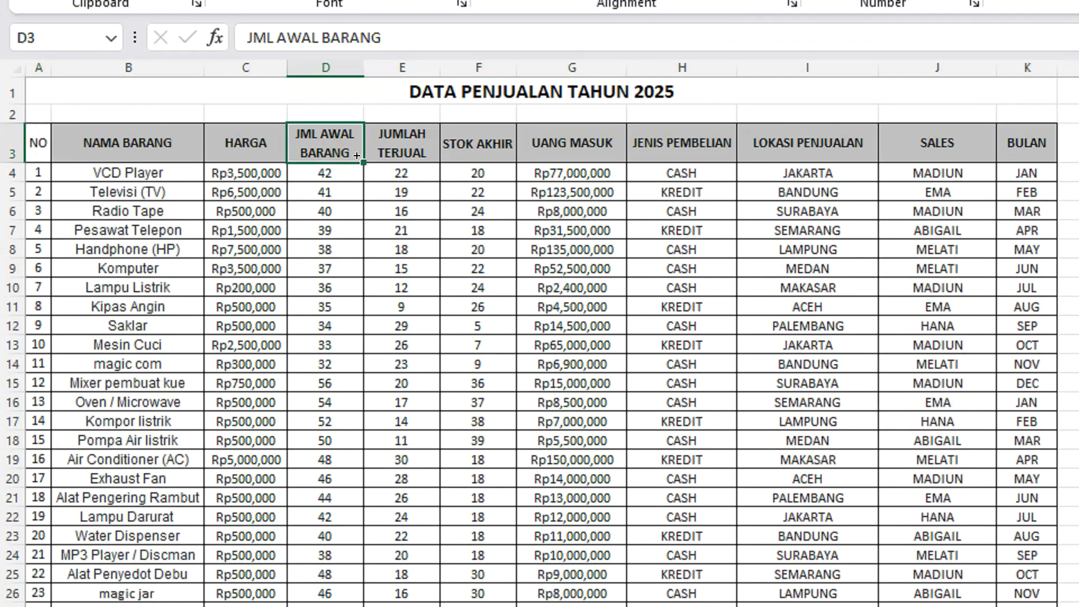
left_click(393, 149)
left_click(474, 148)
left_click(575, 139)
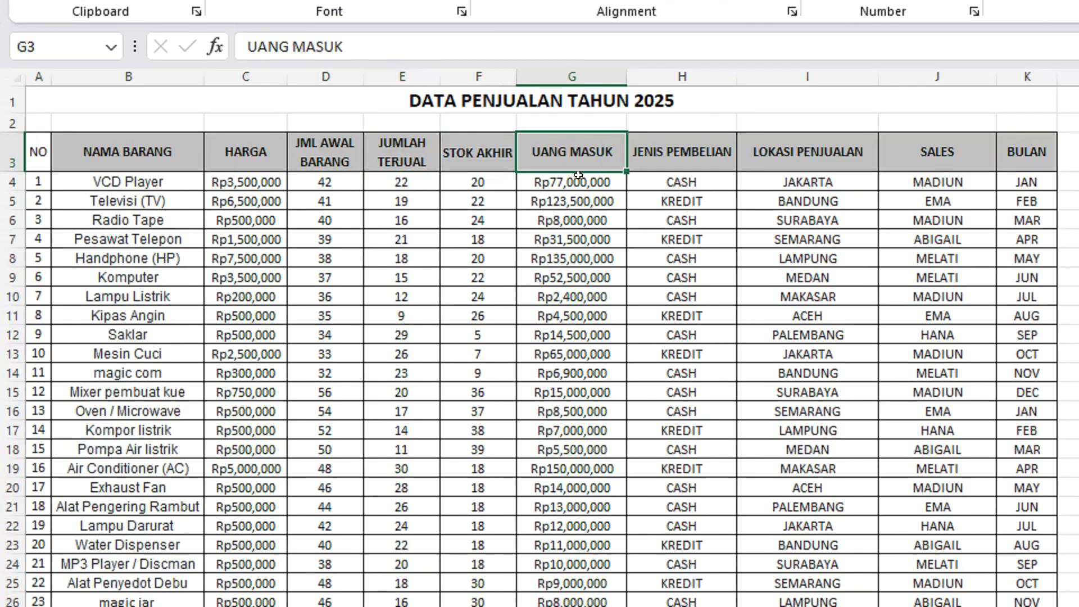
left_click_drag(336, 148, 570, 148)
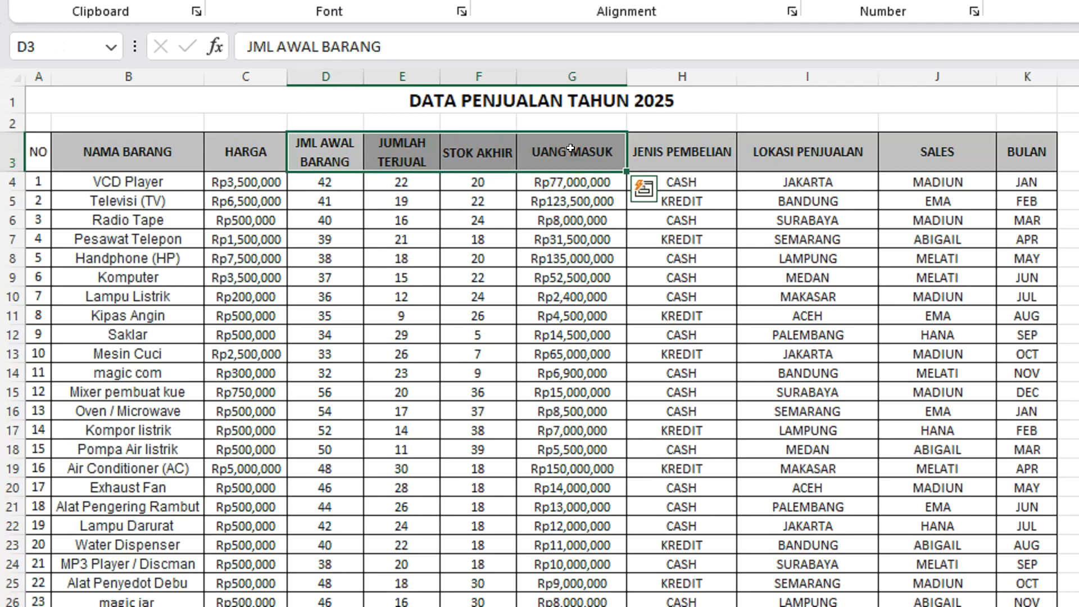
key("ctrl+c")
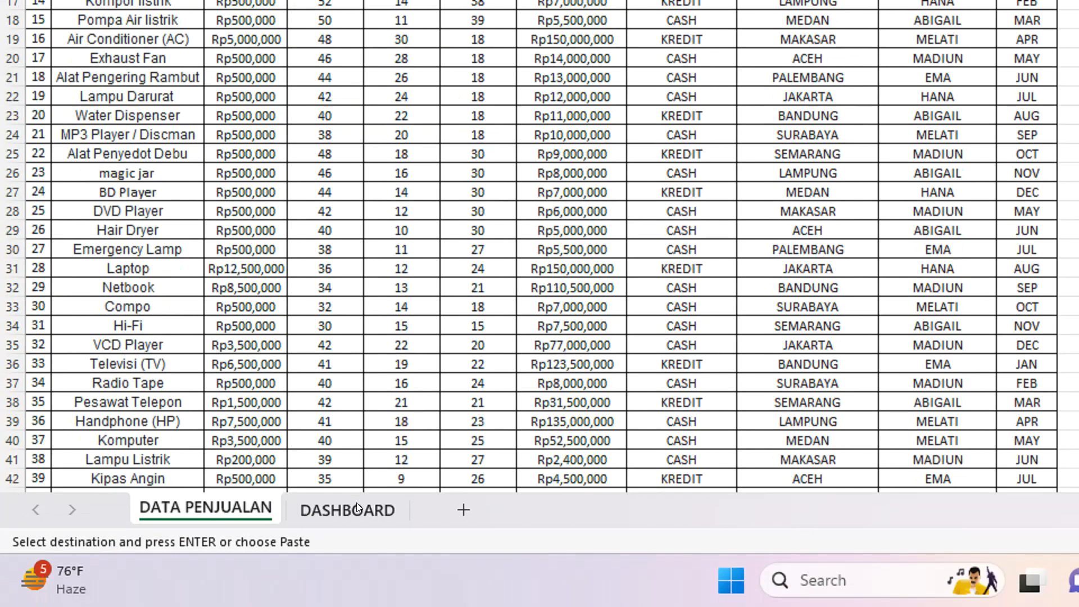
left_click(356, 508)
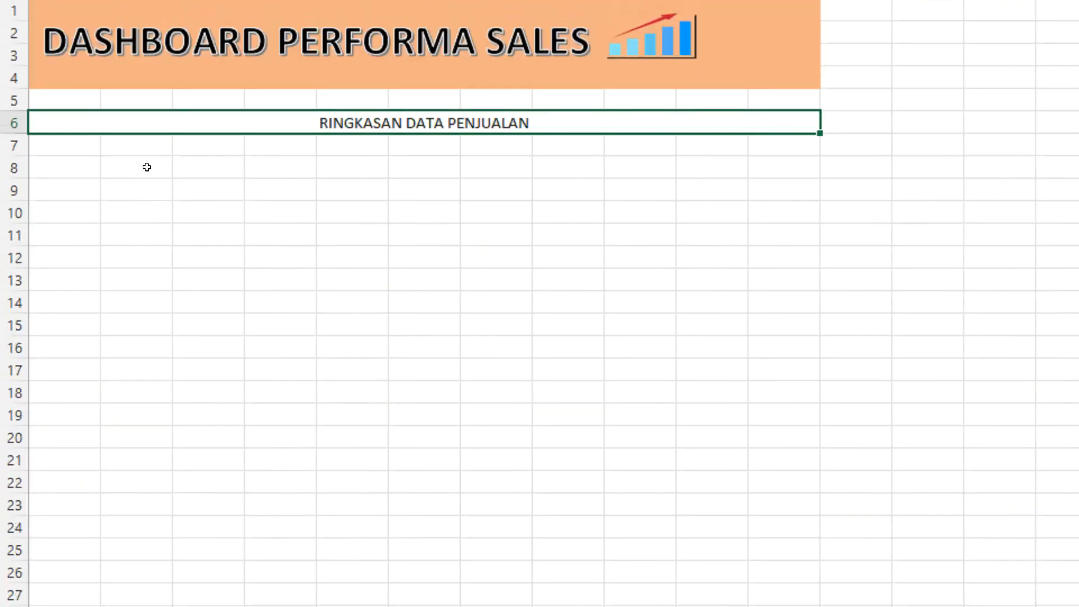
left_click(147, 167)
key("ctrl+v")
left_click(355, 245)
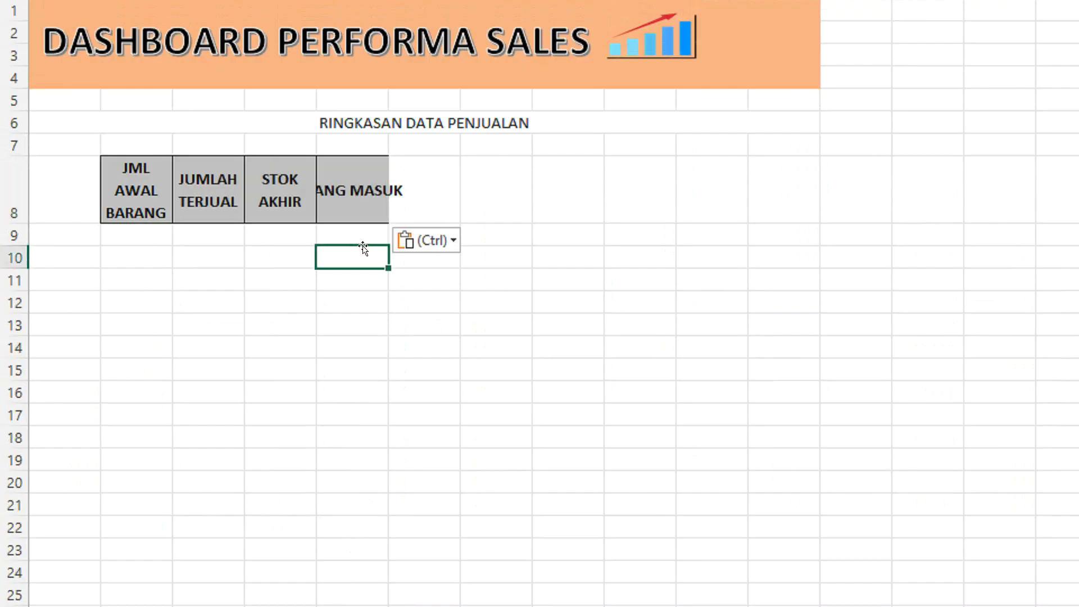
Spread the pasted headers along row 8, moving UANG MASUK to J8, STOK AKHIR to G8 and JUMLAH TERJUAL to D8.
left_click(363, 197)
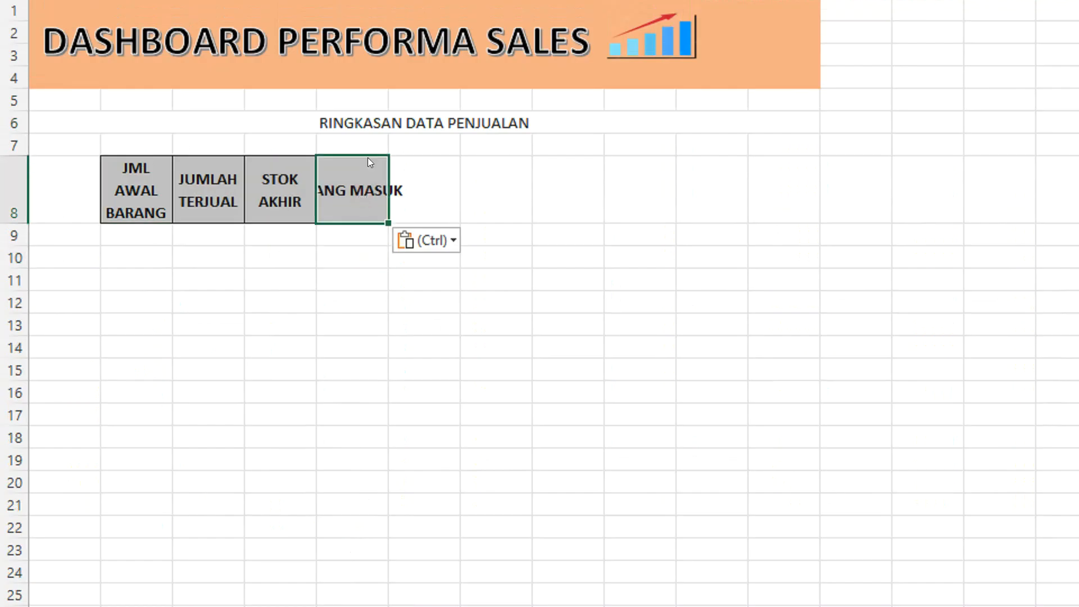
left_click_drag(370, 162, 720, 171)
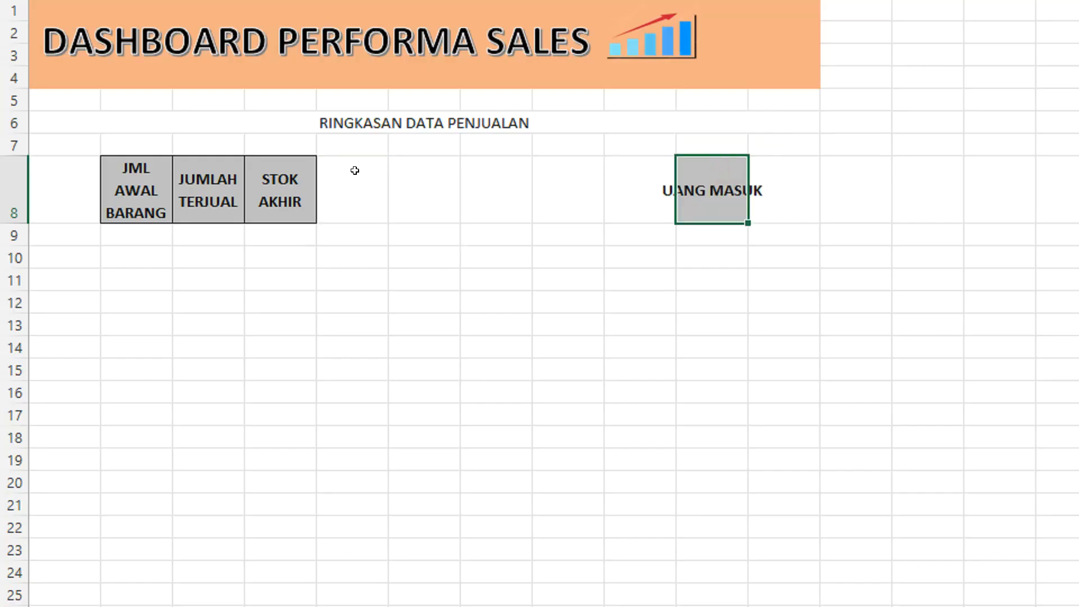
left_click(286, 177)
left_click_drag(286, 154, 514, 176)
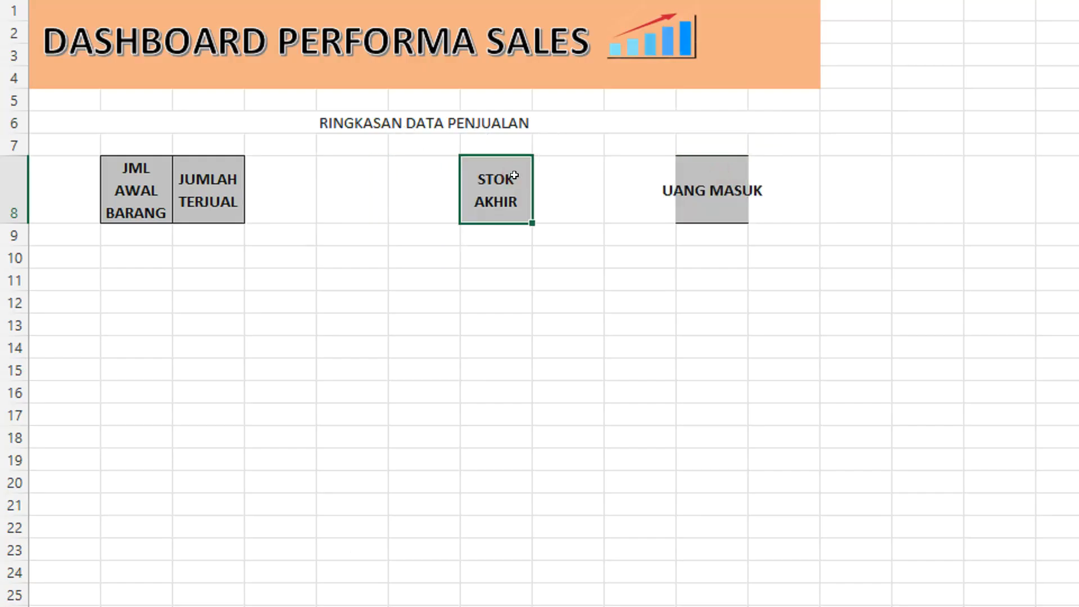
left_click(204, 165)
left_click_drag(207, 155, 283, 169)
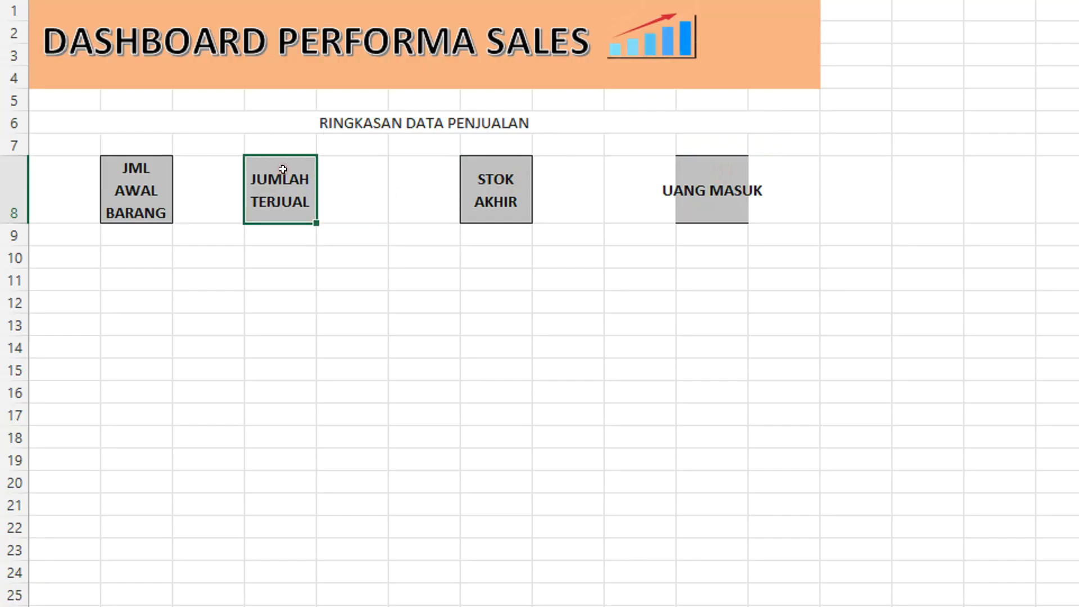
left_click(145, 168)
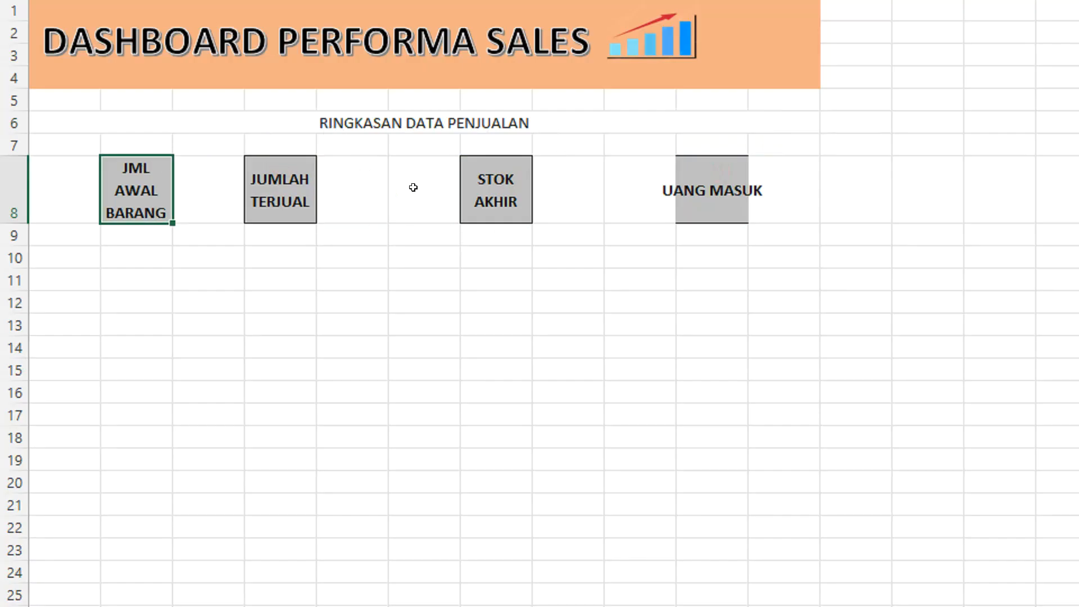
Space the row 8 headers evenly by moving UANG MASUK to K8, STOK AKHIR to H8 and JUMLAH TERJUAL to E8.
left_click(728, 172)
left_click_drag(727, 158, 763, 164)
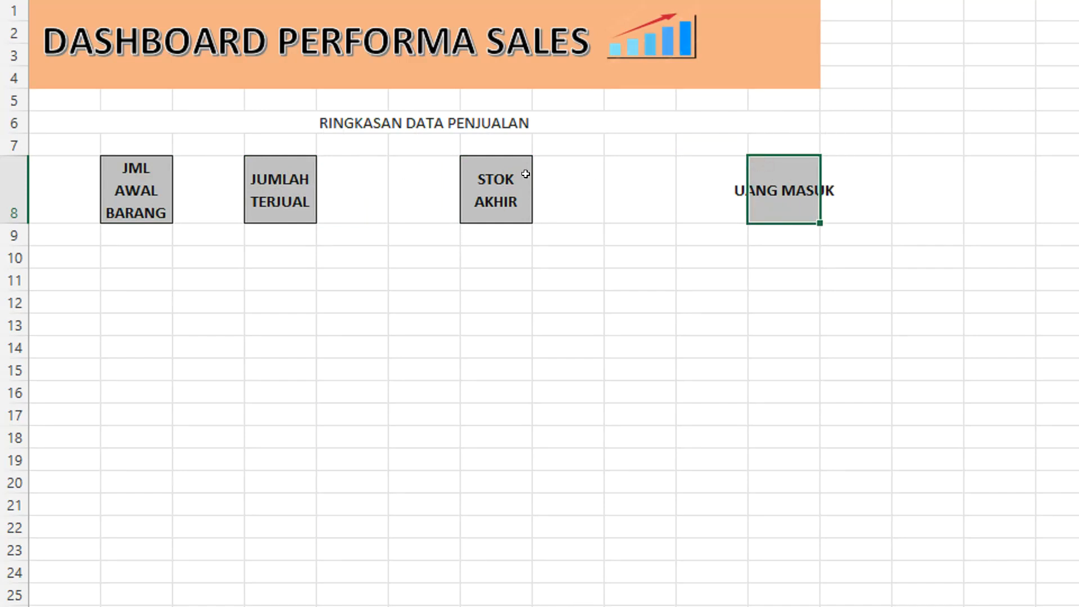
left_click(524, 173)
left_click_drag(513, 154, 576, 164)
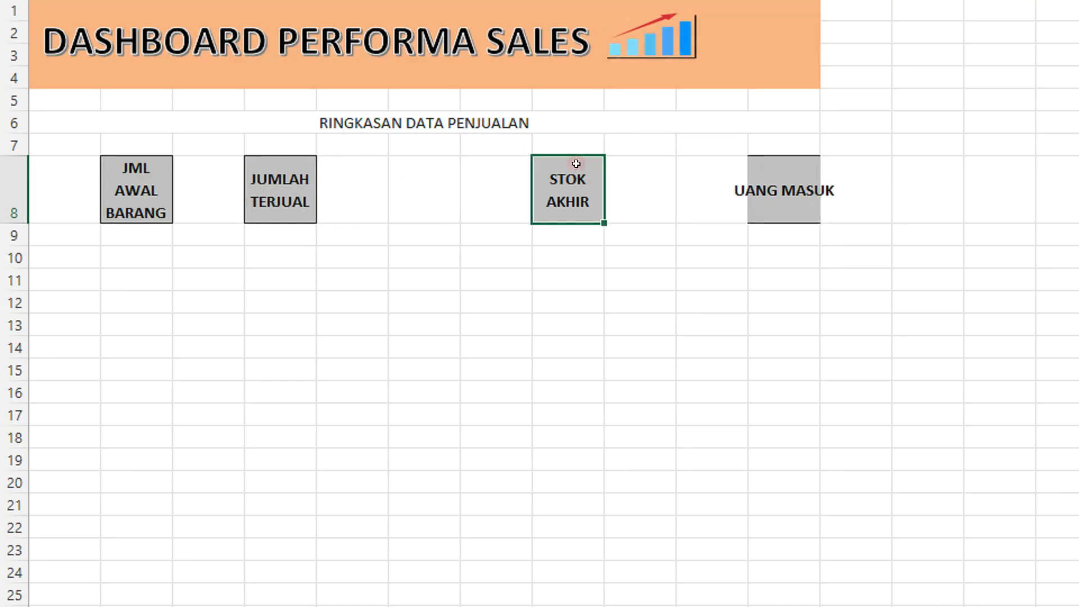
left_click(292, 164)
left_click_drag(288, 156, 358, 162)
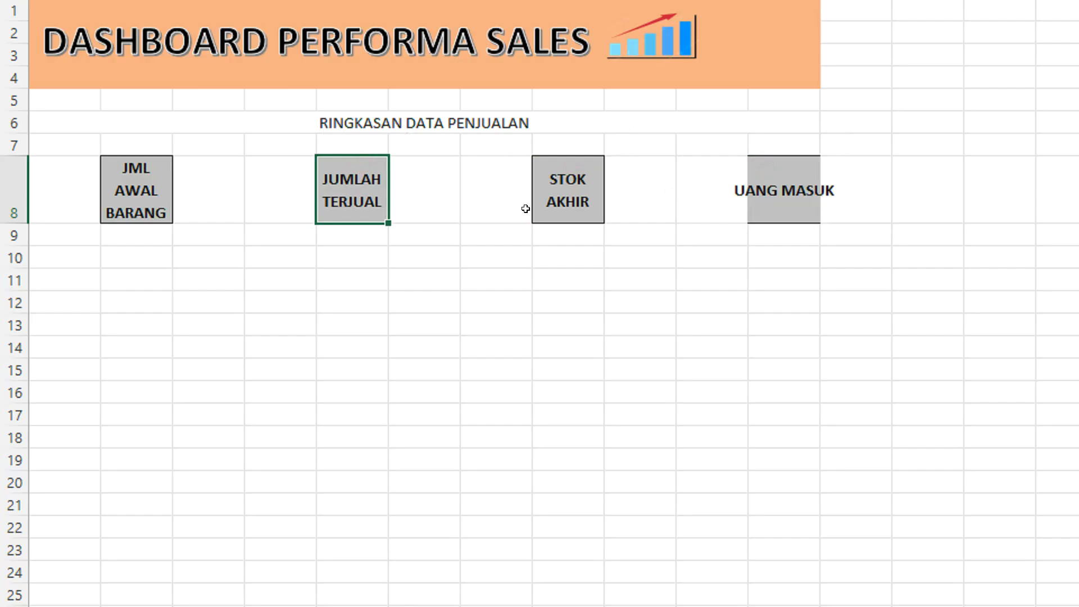
left_click(524, 208)
left_click(423, 279)
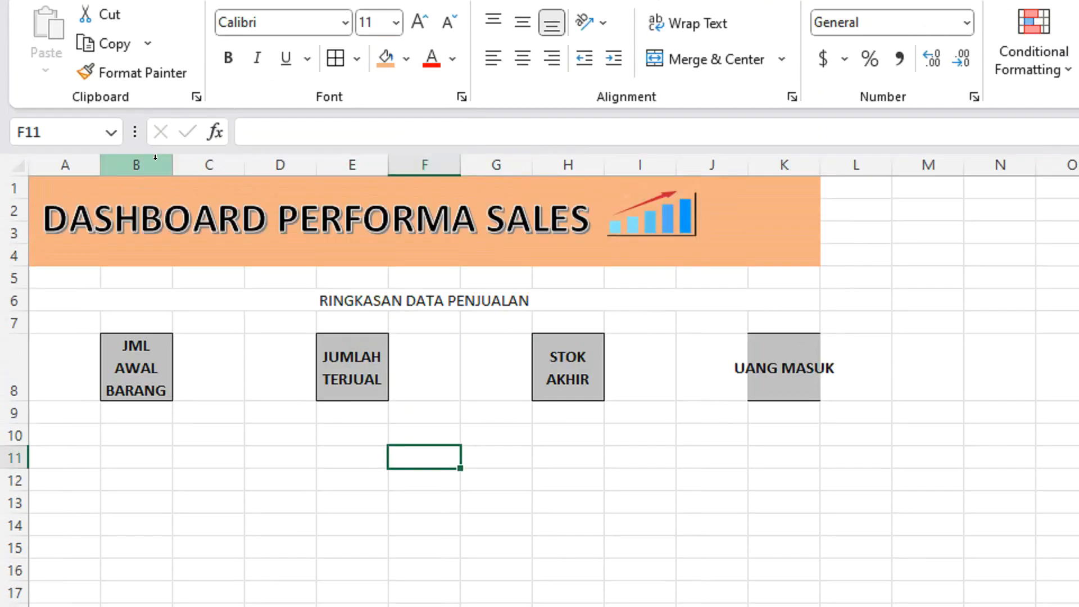
Widen columns B, E, H and K equally to fit their headers and reduce the height of row 8 to two text lines.
left_click(158, 167)
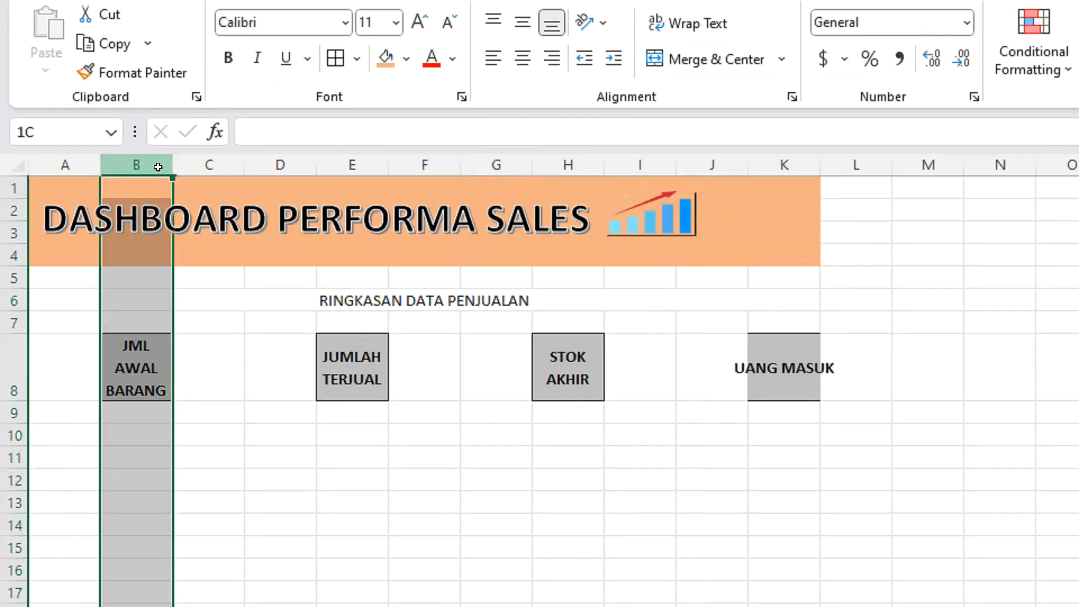
left_click(356, 163, "ctrl")
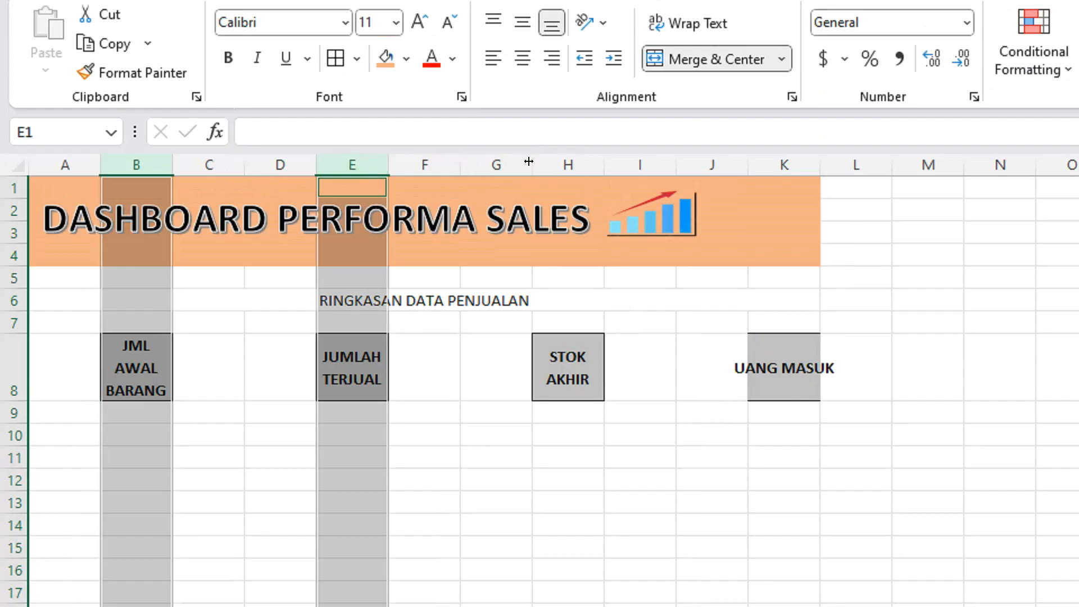
left_click(558, 163, "ctrl")
left_click(784, 164, "ctrl")
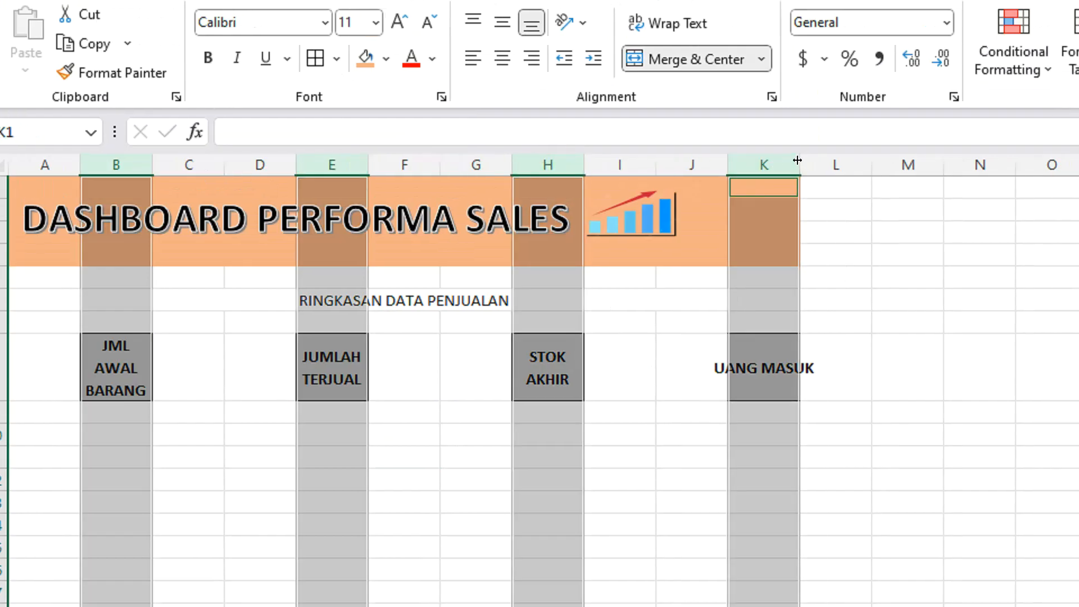
mouse_move(820, 163)
left_mouse_down()
mouse_move(856, 160)
mouse_move(805, 160)
left_mouse_up()
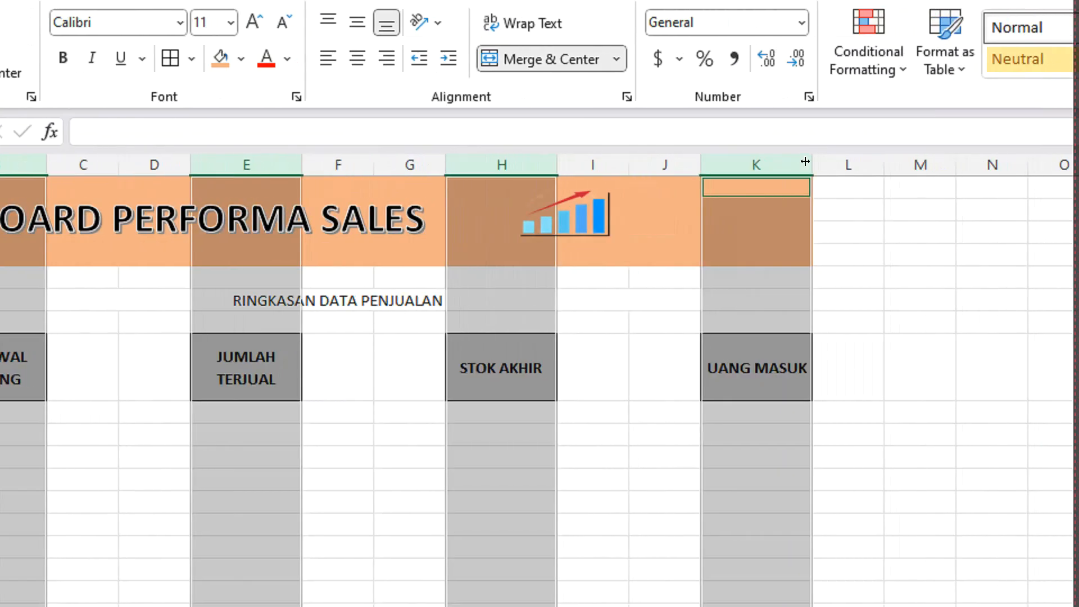
left_click_drag(925, 162, 933, 163)
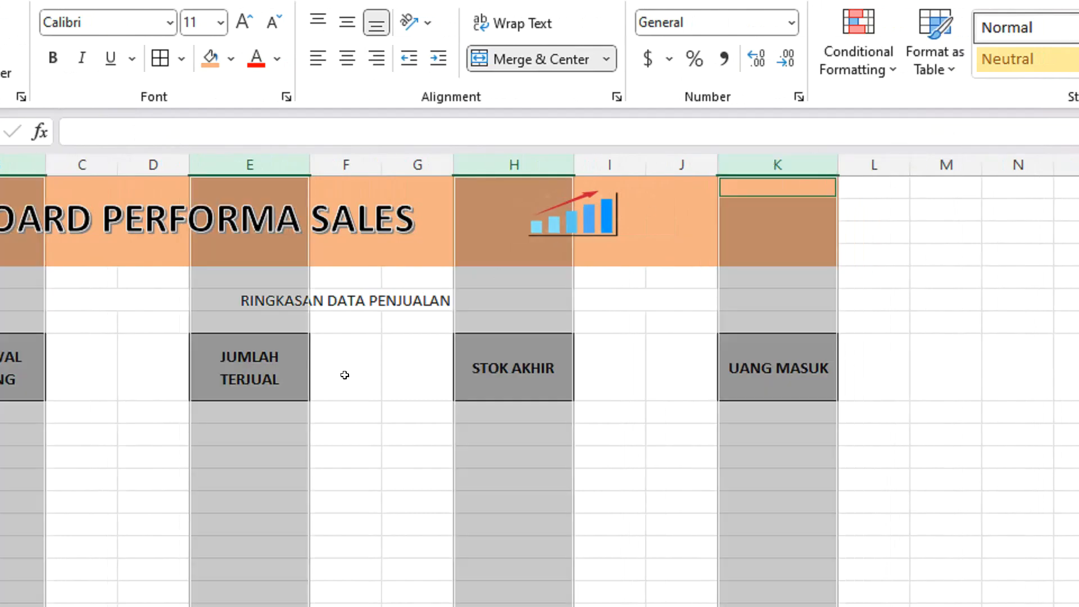
left_click(279, 410)
left_click(167, 348)
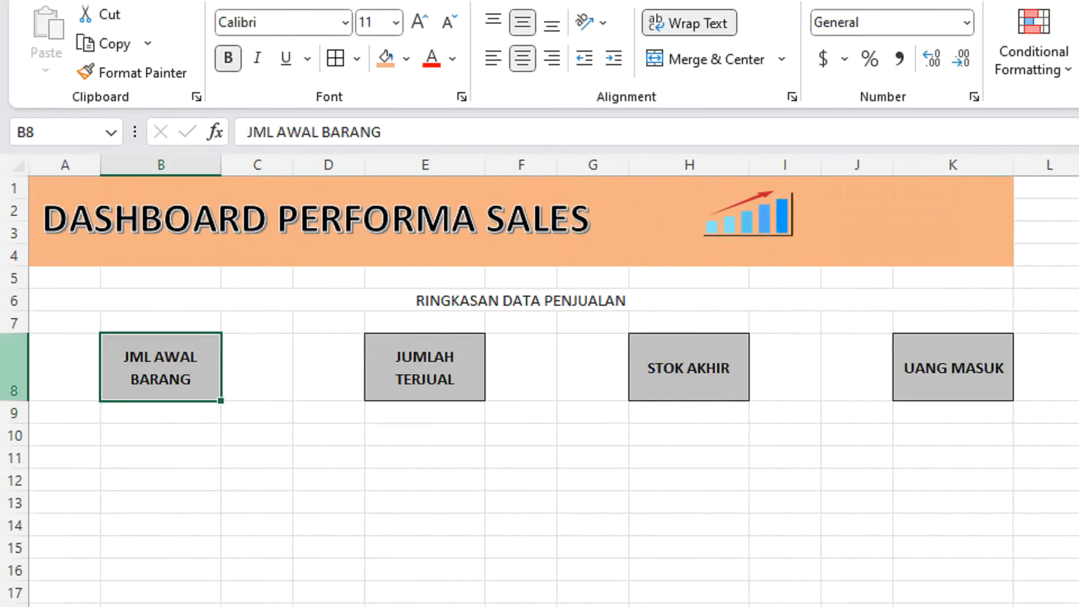
left_click_drag(19, 401, 20, 371)
left_click(523, 422)
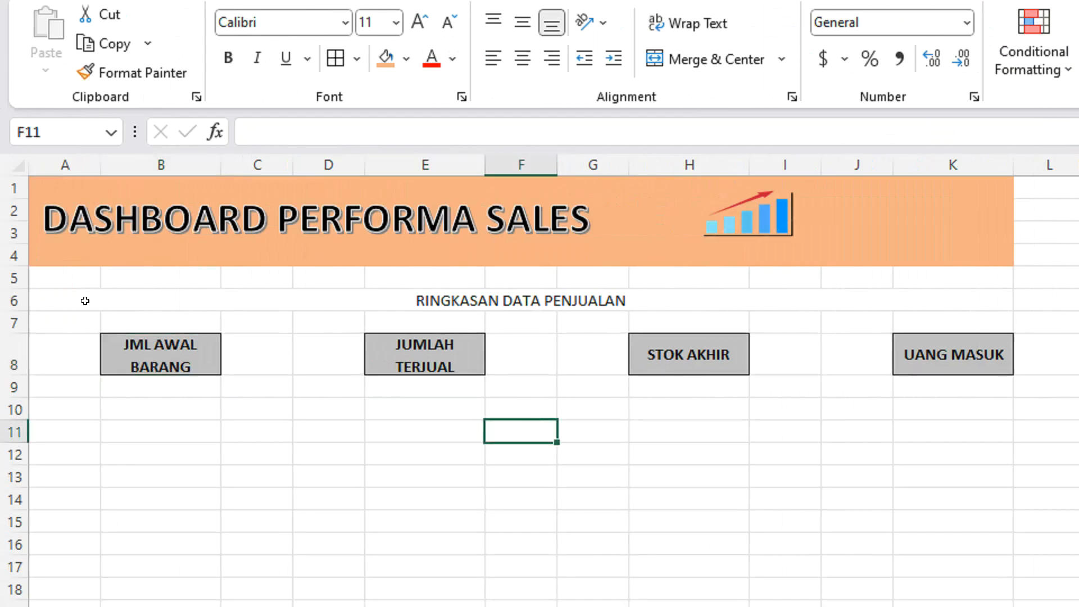
Fill A6:K10 with the banner's orange and make the RINGKASAN DATA PENJUALAN heading bold at font size 22.
left_click_drag(49, 295, 775, 413)
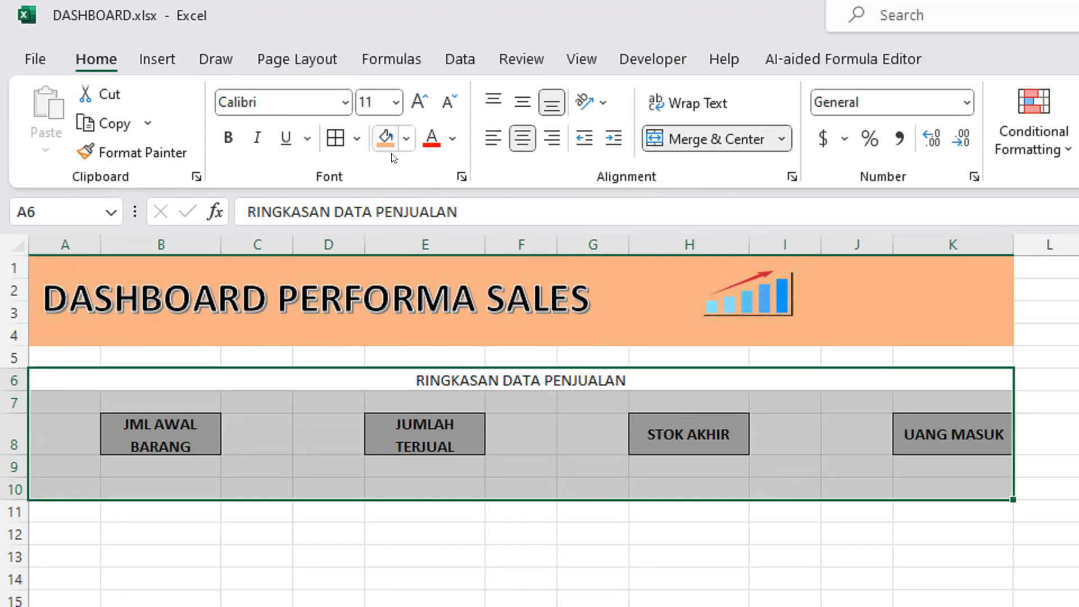
left_click(386, 59)
left_click(503, 379)
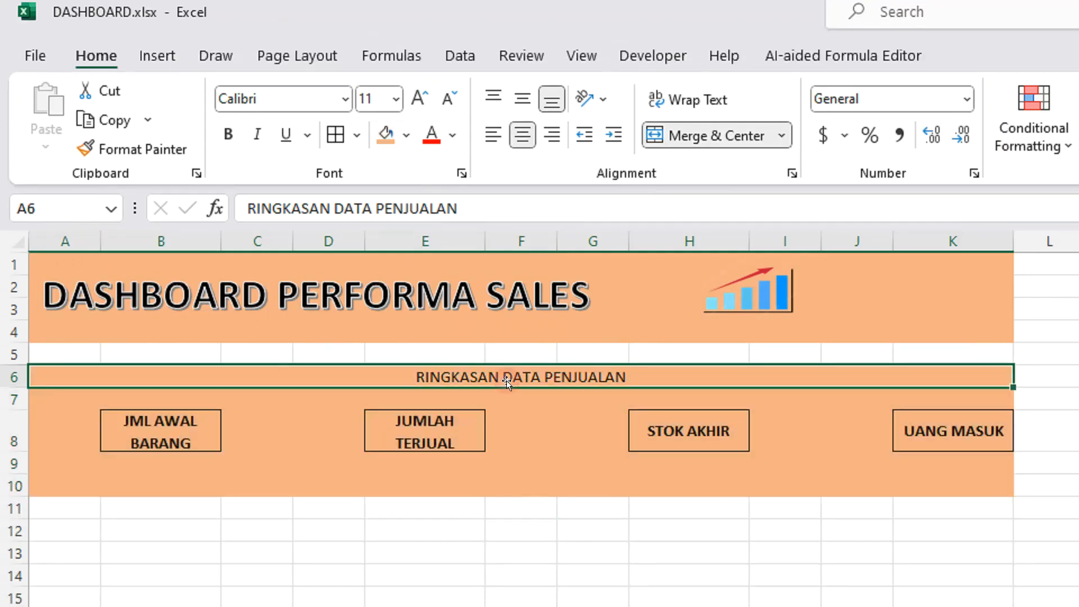
left_click(396, 100)
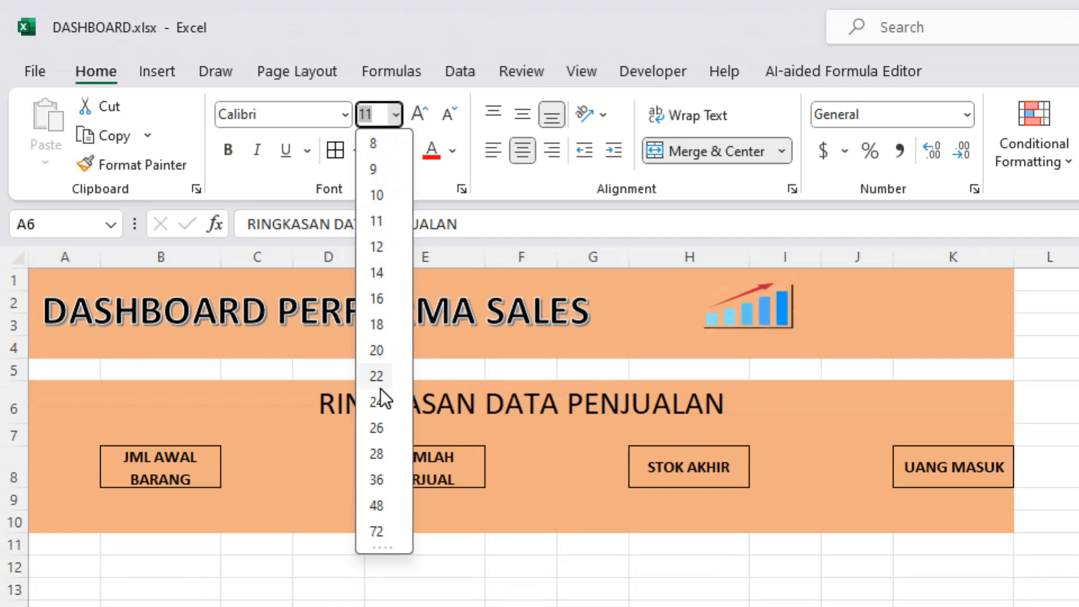
left_click(379, 376)
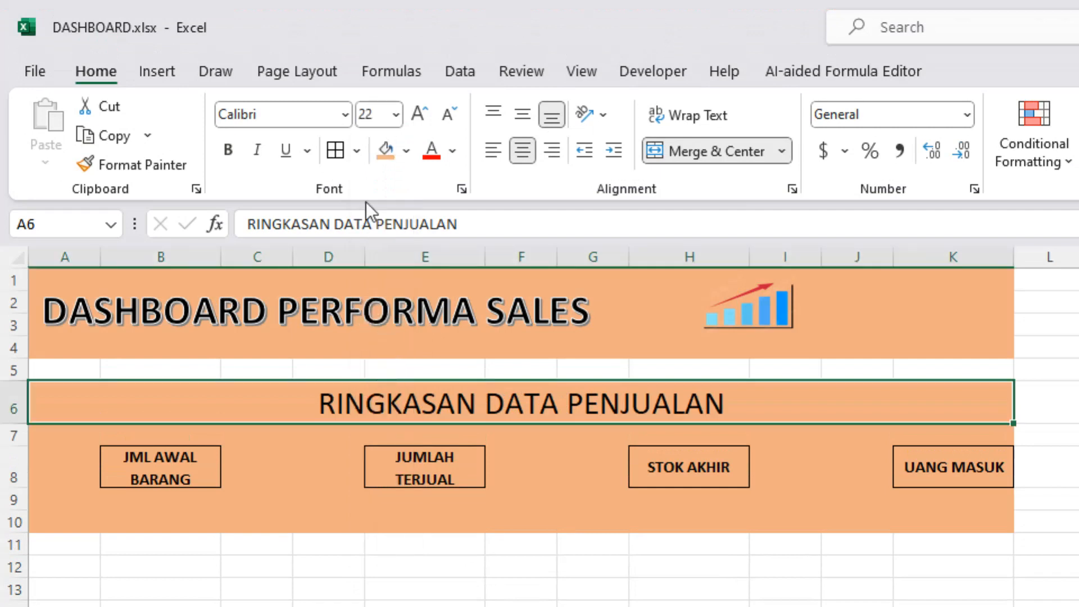
left_click(228, 149)
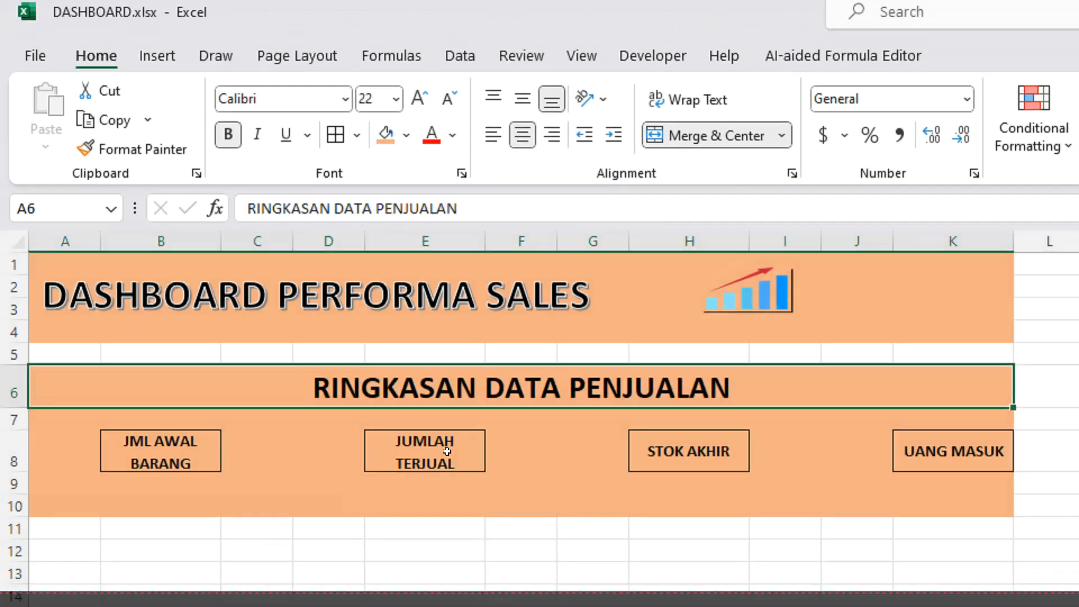
left_click(462, 499)
left_click(426, 475)
left_click(398, 378)
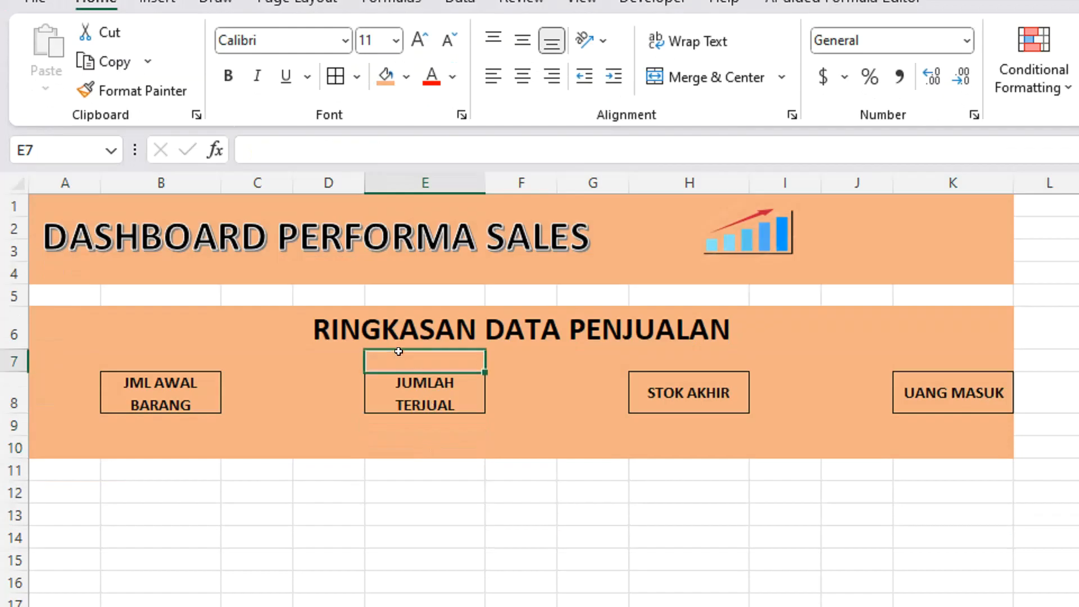
Widen column K slightly around the UANG MASUK header.
left_click(469, 380)
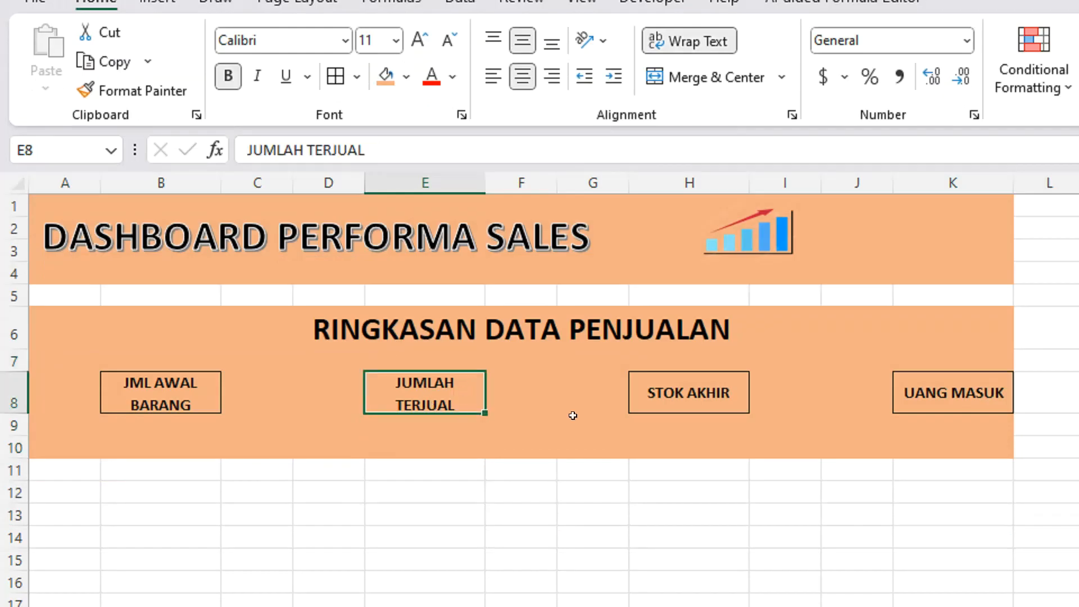
mouse_move(1014, 183)
left_mouse_down()
mouse_move(1028, 182)
mouse_move(1029, 168)
left_mouse_up()
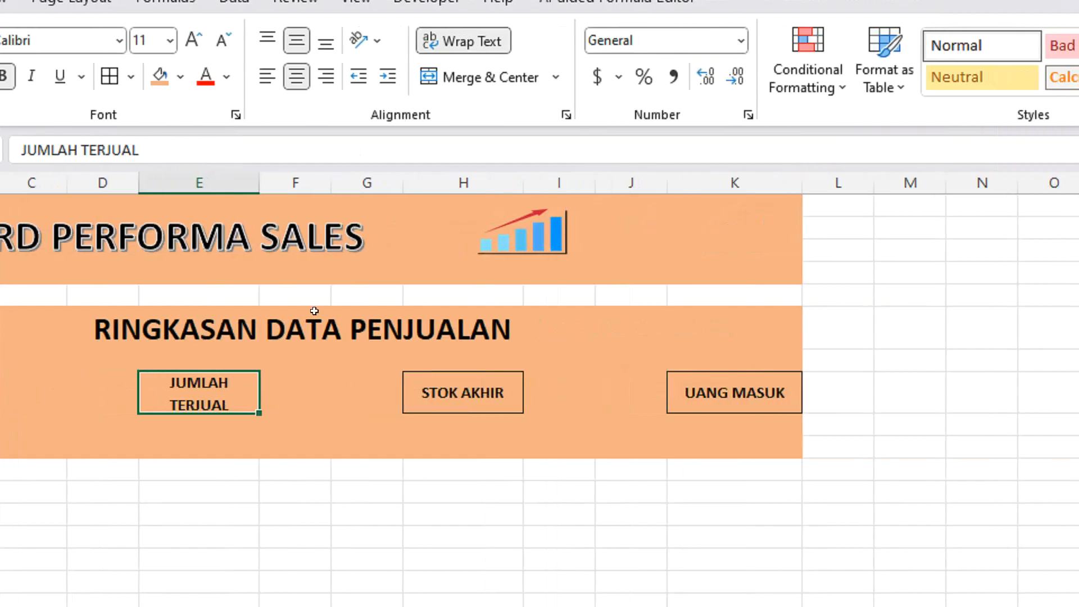
left_click(161, 418)
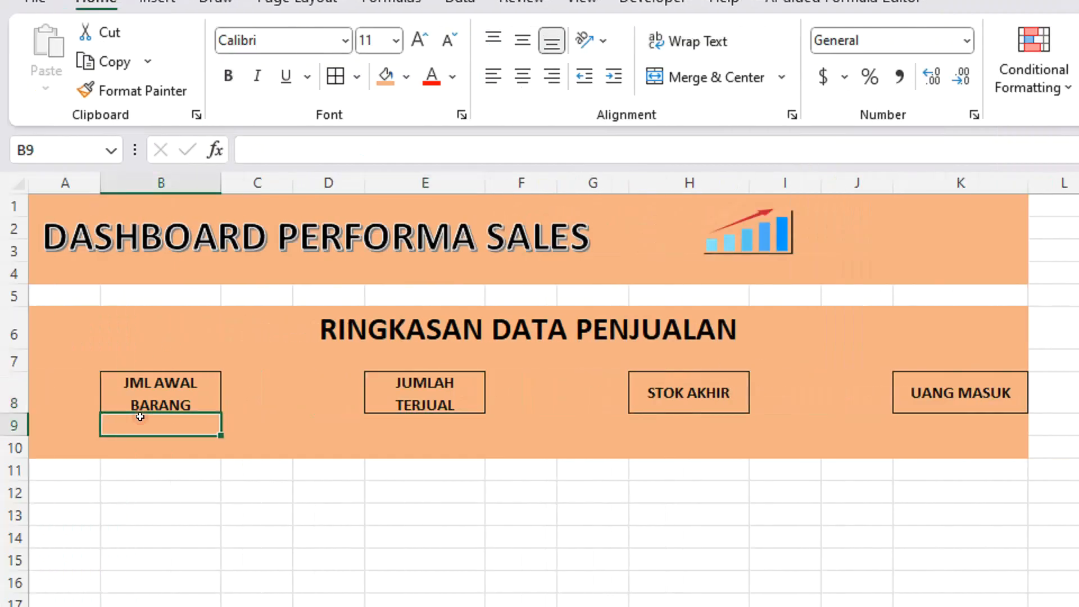
key("Up")
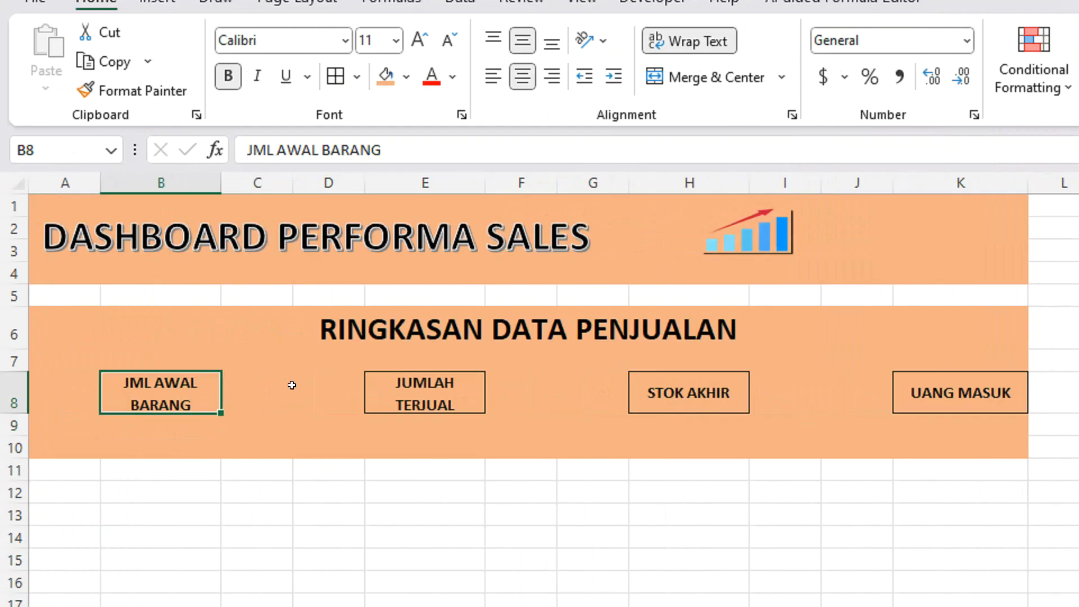
Move the UANG MASUK header to J8, widen column J to fit it, and narrow column K into an orange-filled margin.
left_click(896, 374)
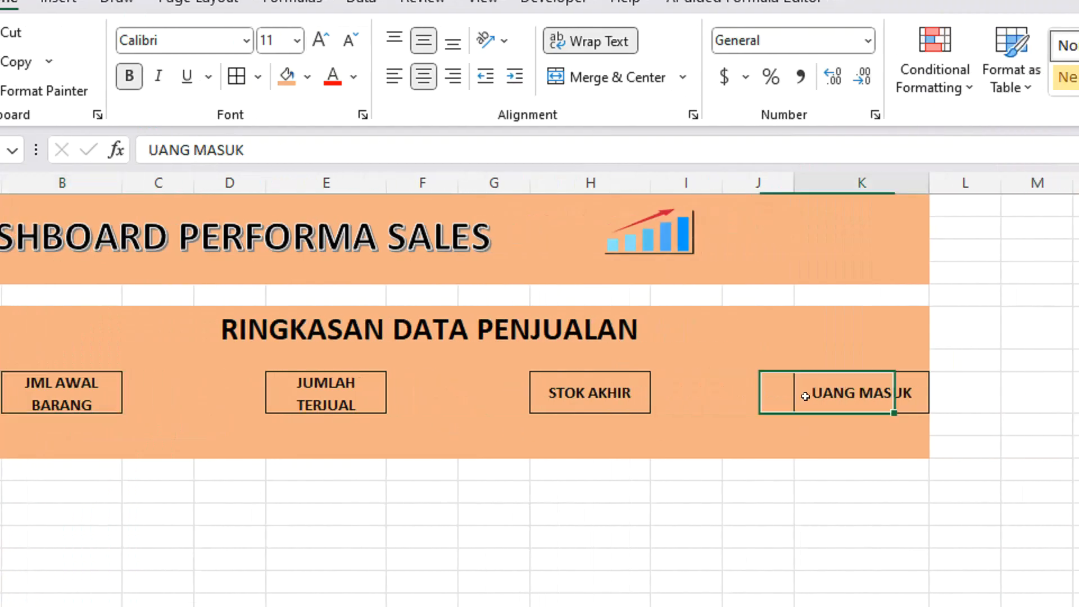
left_click_drag(797, 374, 730, 377)
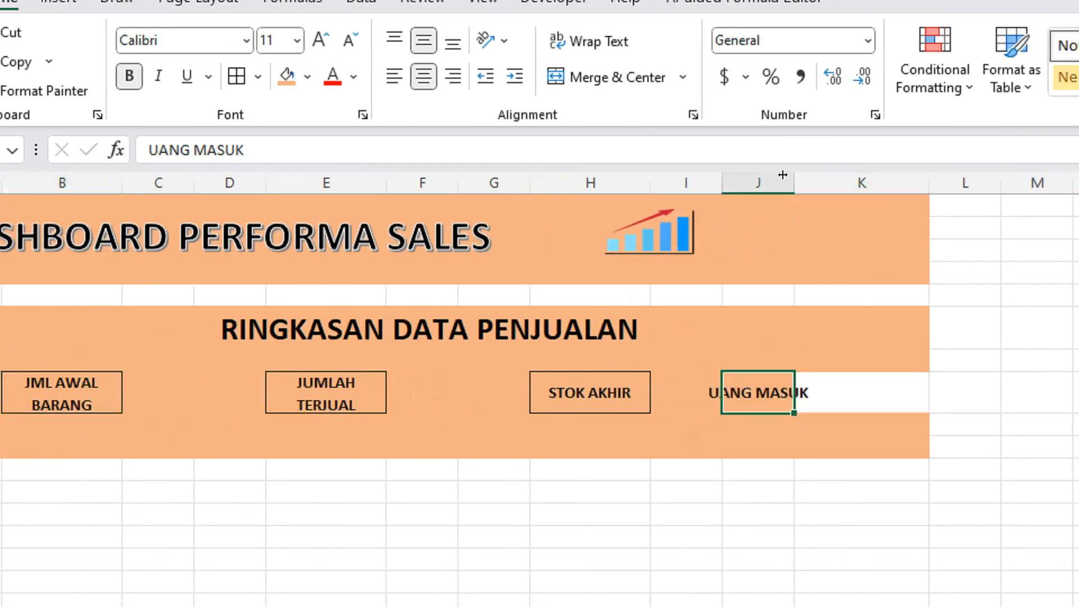
left_click_drag(782, 168, 699, 193)
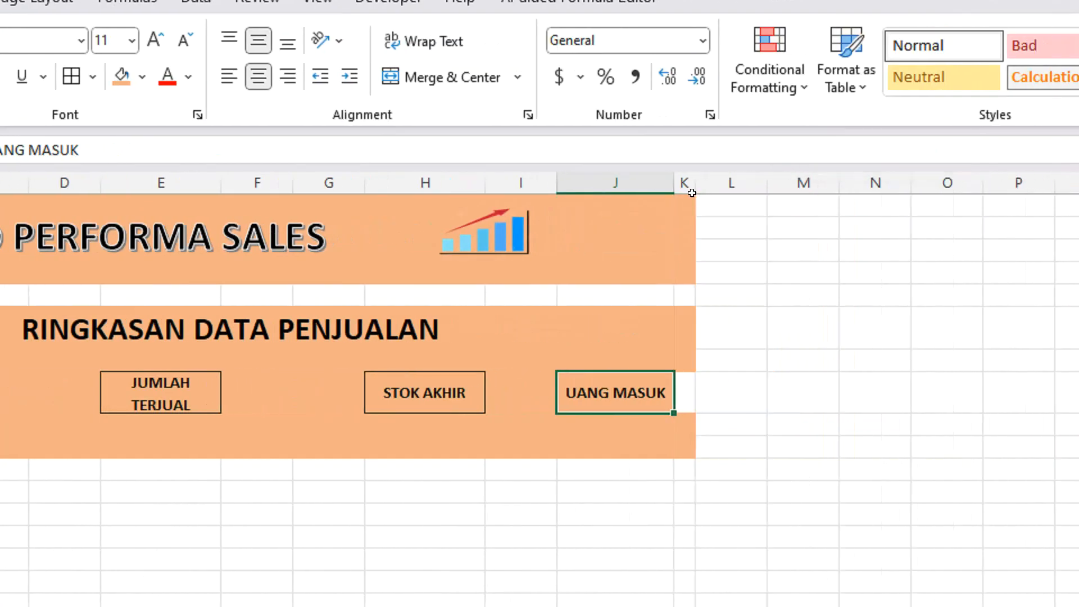
left_click(691, 404)
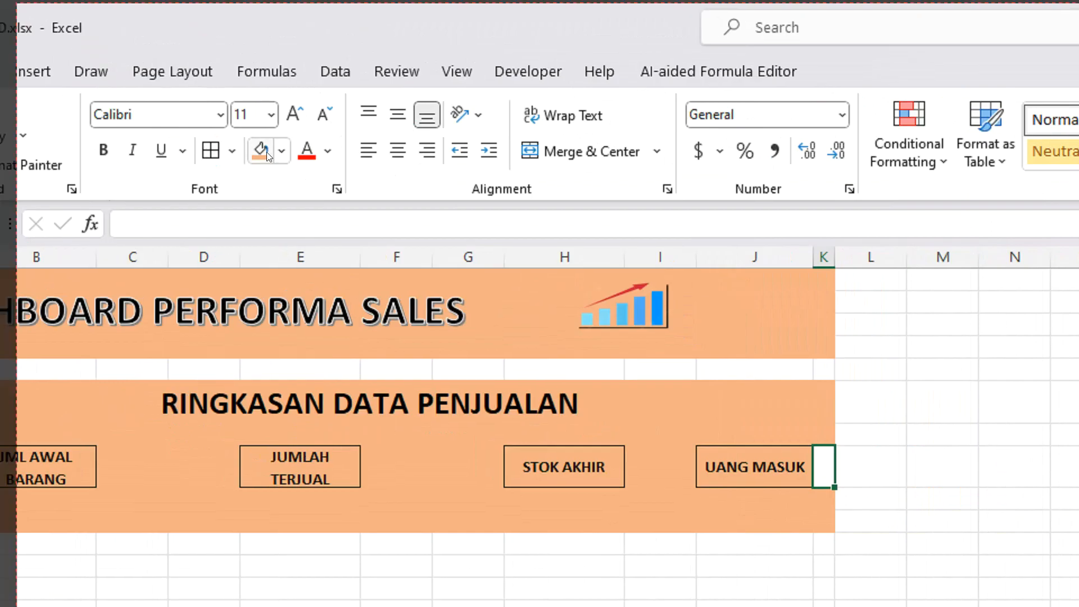
left_click(517, 399)
left_click(559, 462)
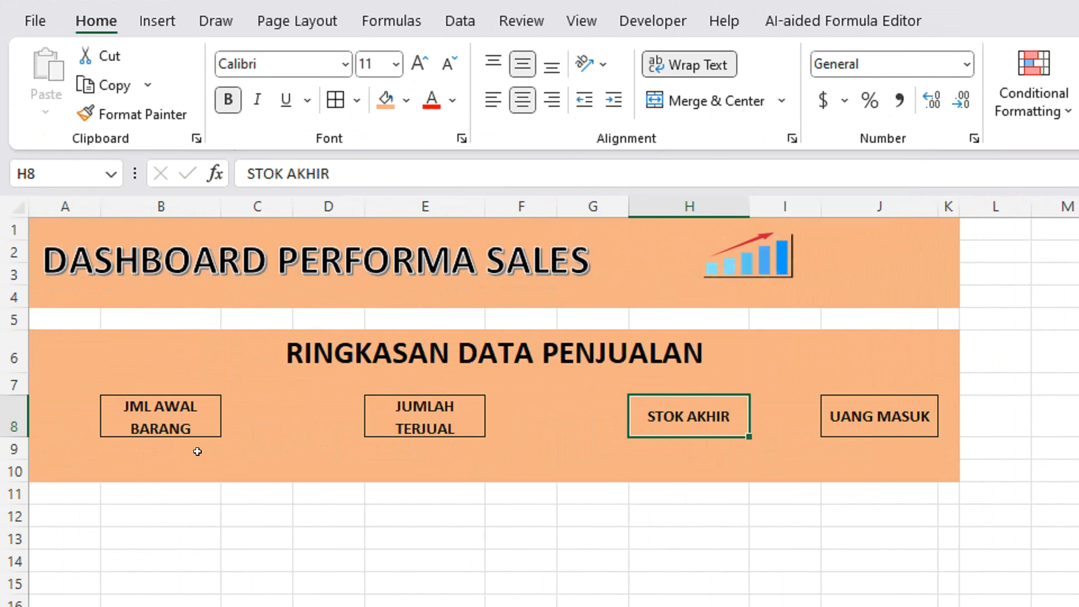
Add borders to the value cells B9, E9, H9 and J9 below the four summary headers.
left_click(60, 472)
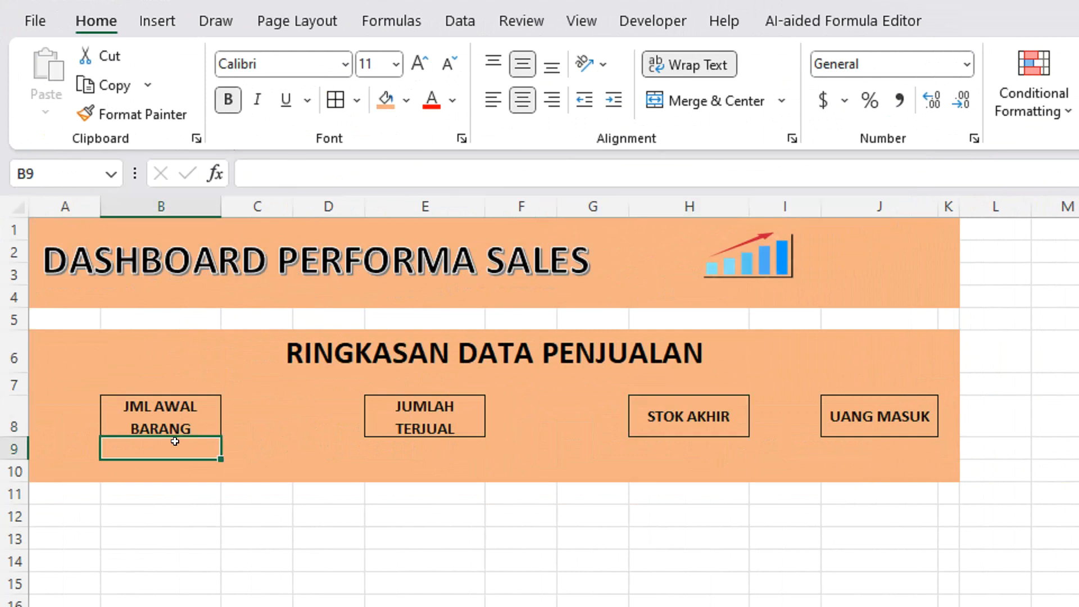
left_click(335, 100)
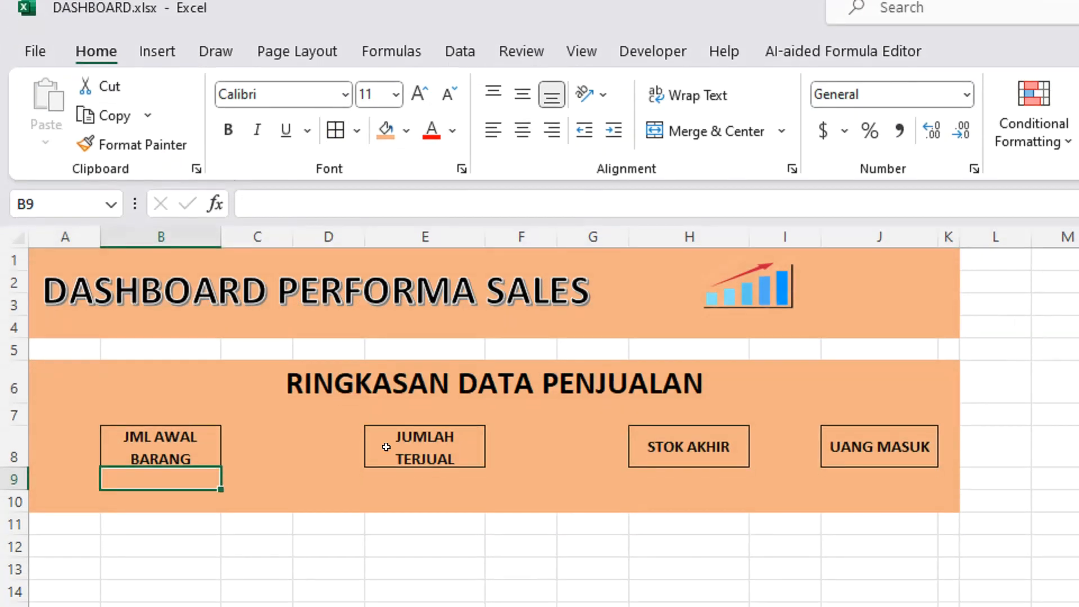
left_click(425, 448)
left_click(337, 110)
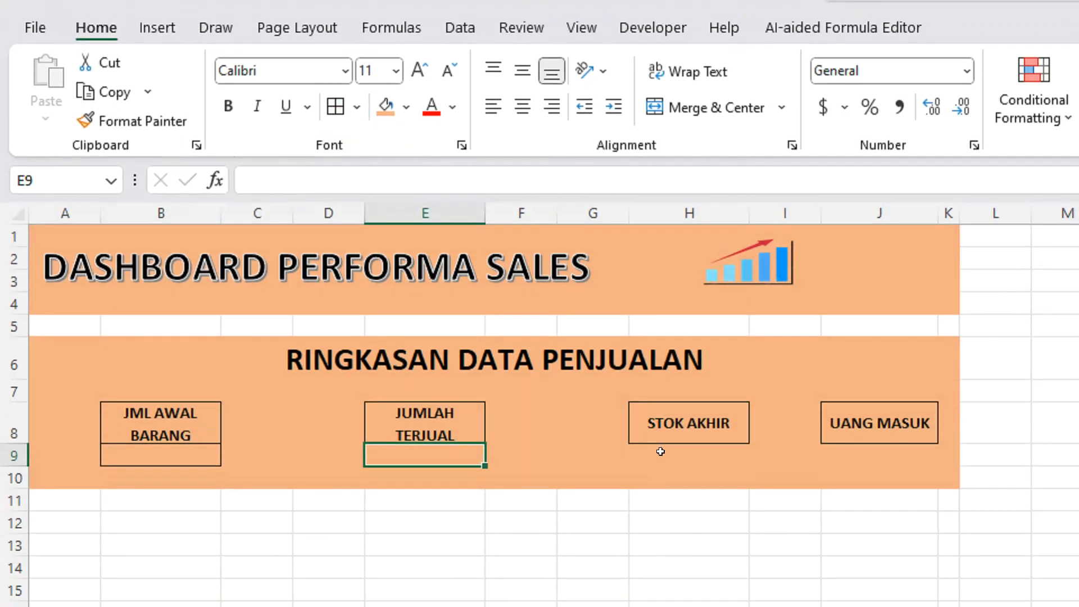
left_click(661, 452)
left_click(335, 106)
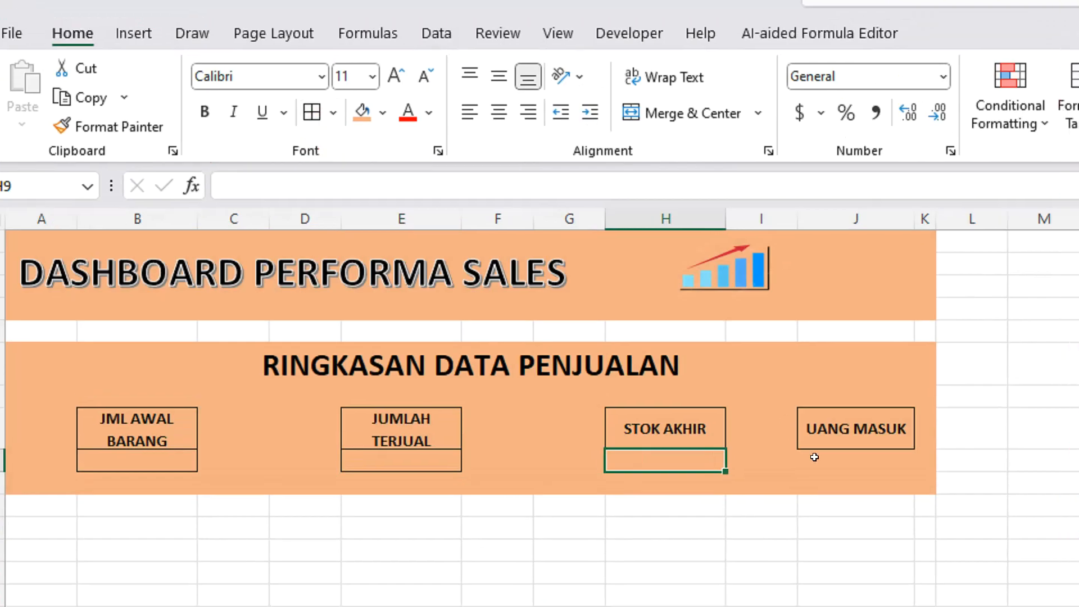
left_click(854, 454)
left_click(399, 364)
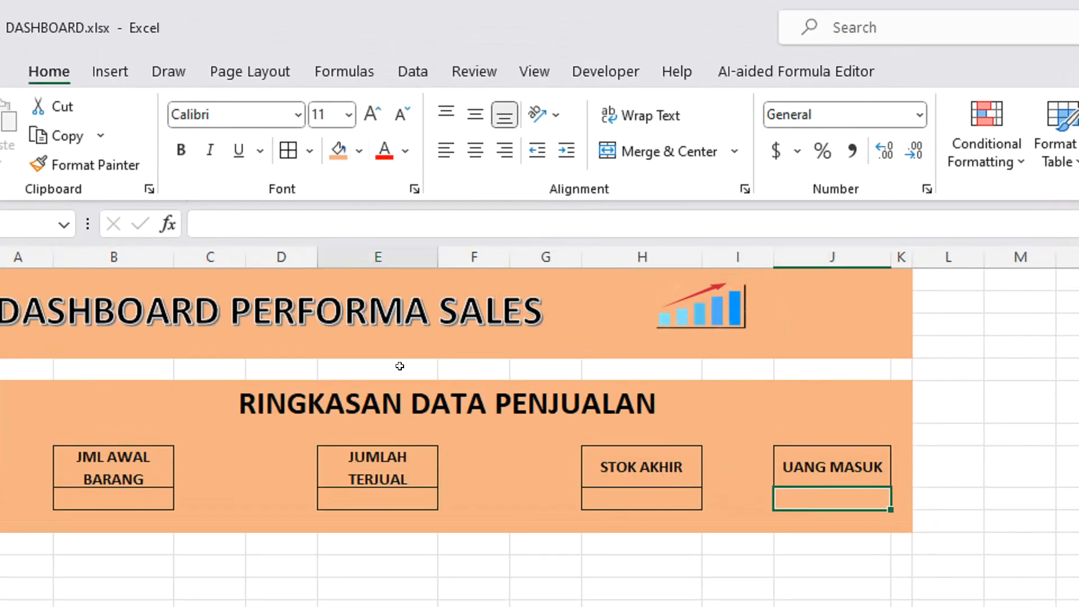
Move the chart picture closer to the dashboard title and place a smaller copy beside the RINGKASAN DATA PENJUALAN heading.
left_click(688, 314)
left_click_drag(673, 313, 736, 398)
key("ctrl+c")
key("ctrl+v")
left_click_drag(767, 356, 712, 387)
left_click(803, 406)
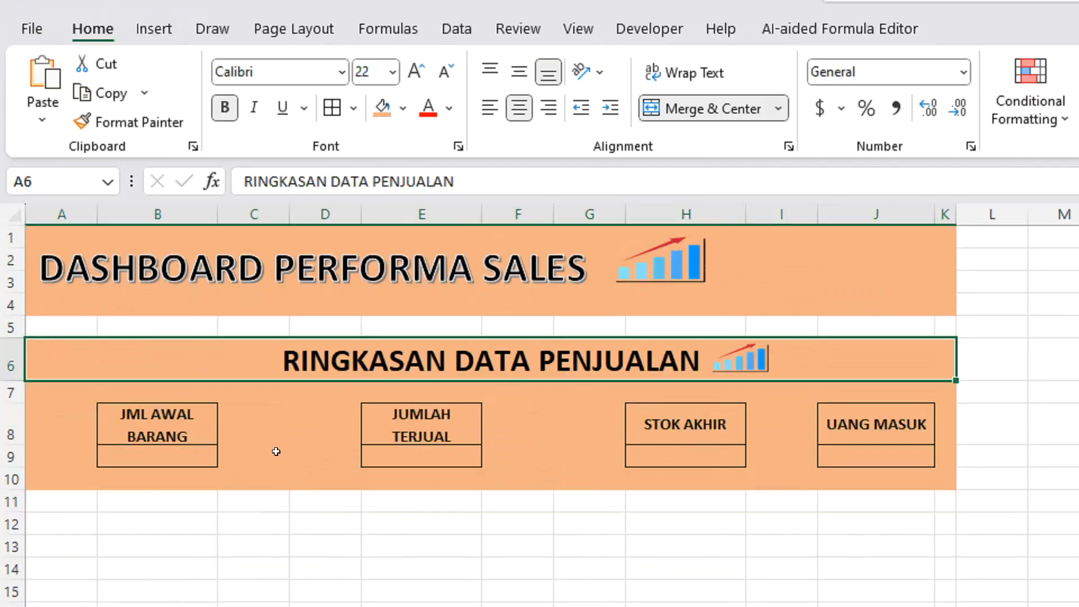
left_click(273, 332)
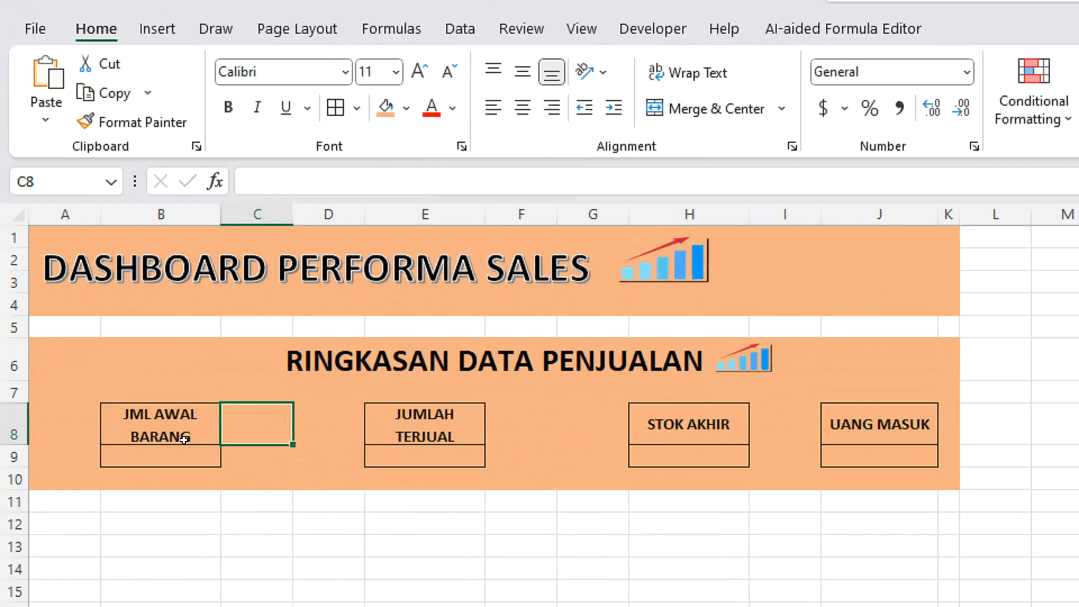
Fill the value cells B9, E9, H9 and J9 with white.
left_click(180, 448)
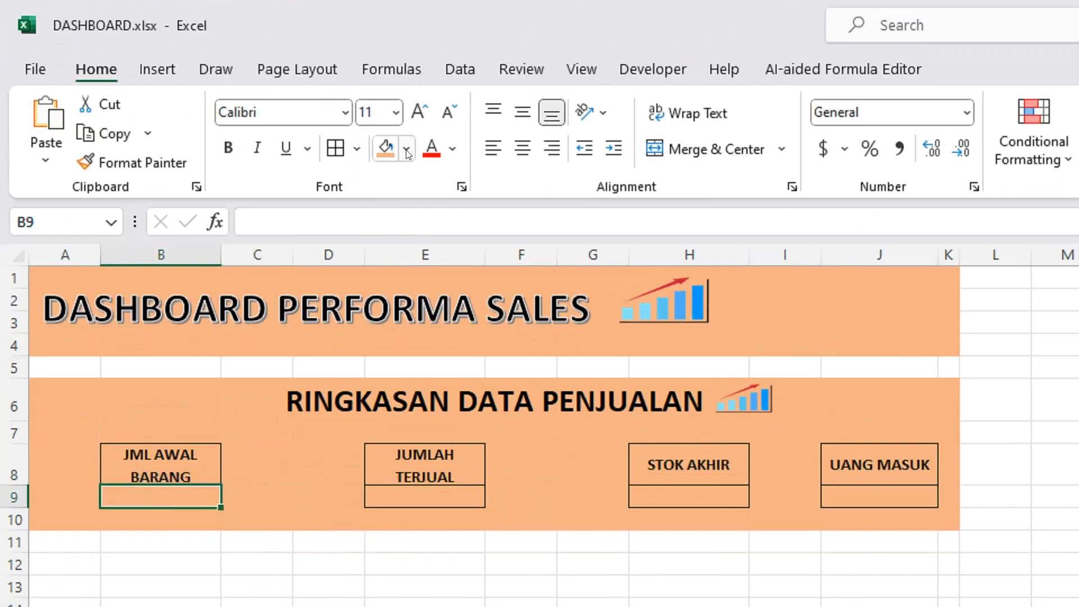
left_click(406, 107)
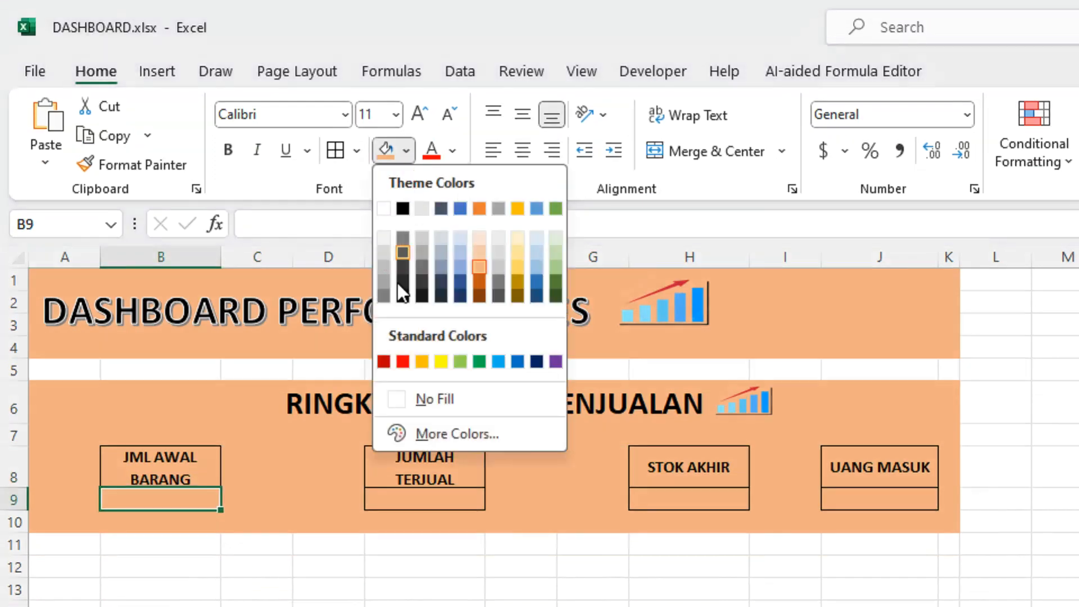
left_click(384, 207)
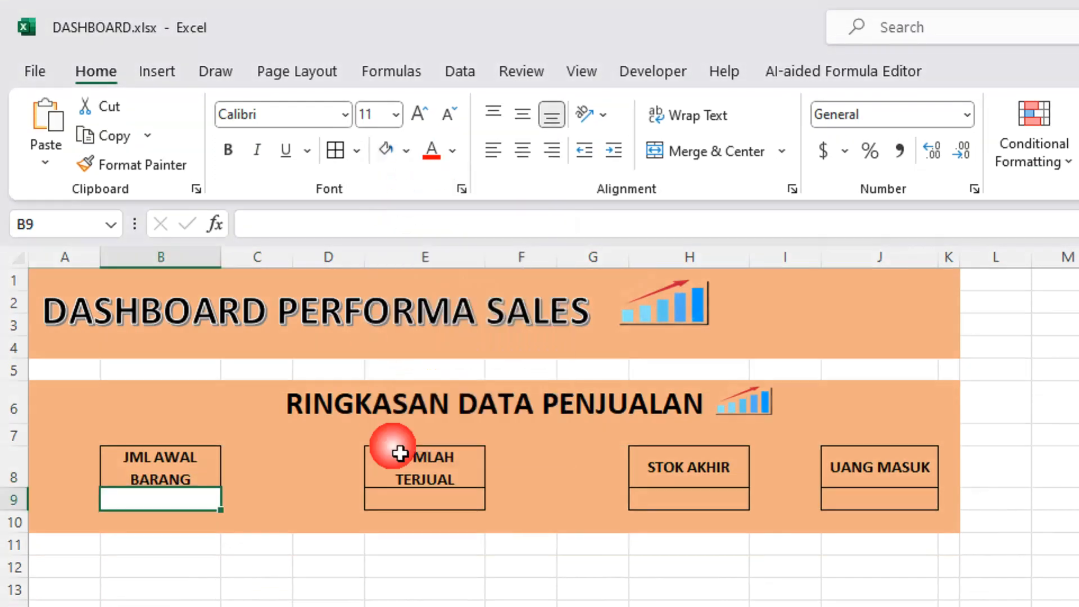
left_click(394, 497)
left_click(386, 130)
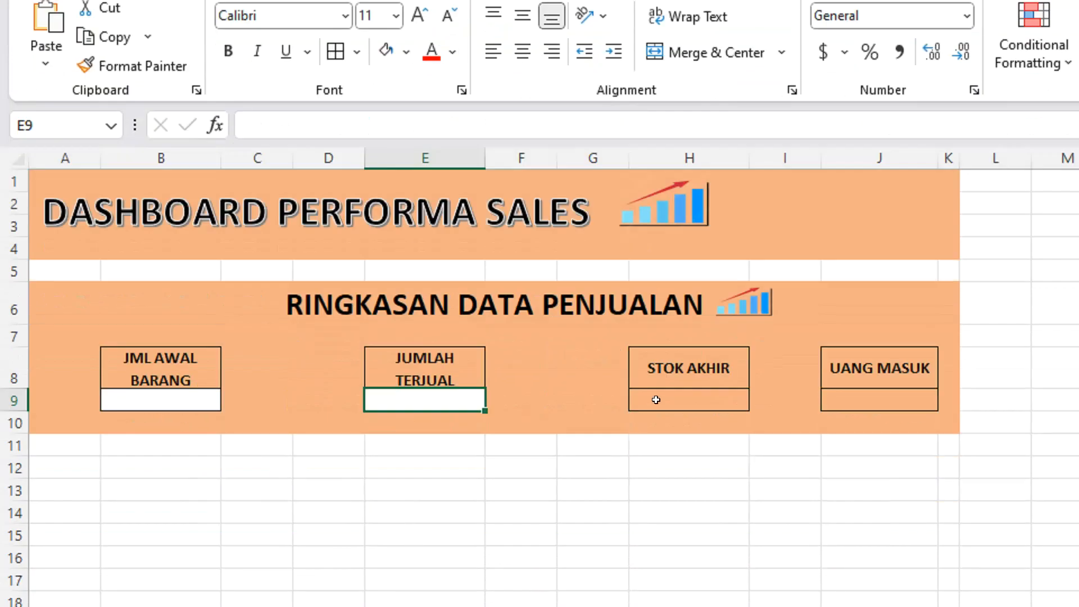
left_click(654, 479)
left_click(386, 150)
left_click(868, 497)
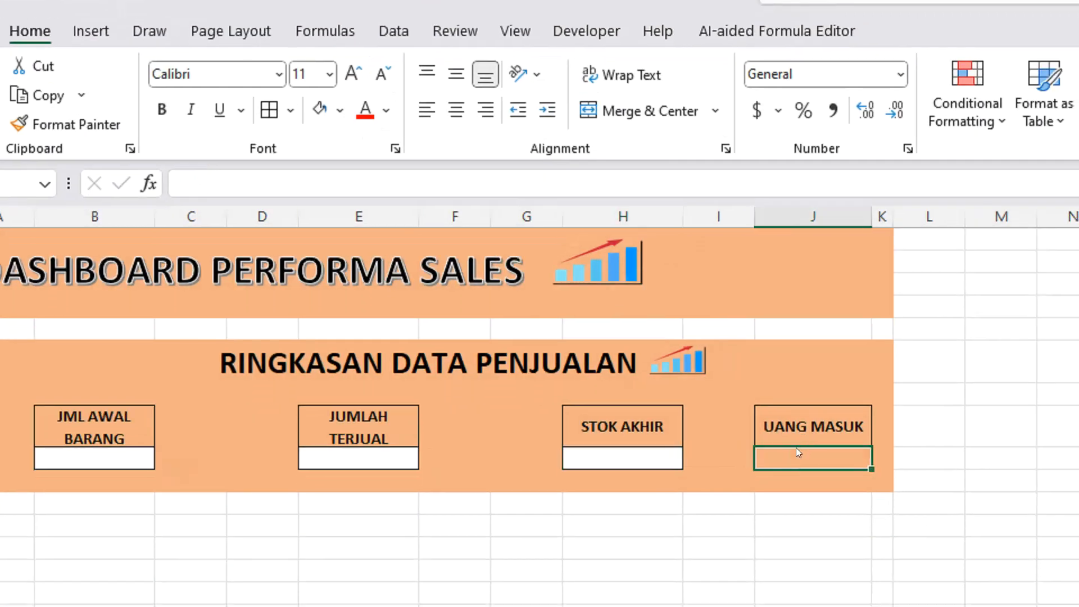
left_click(342, 159)
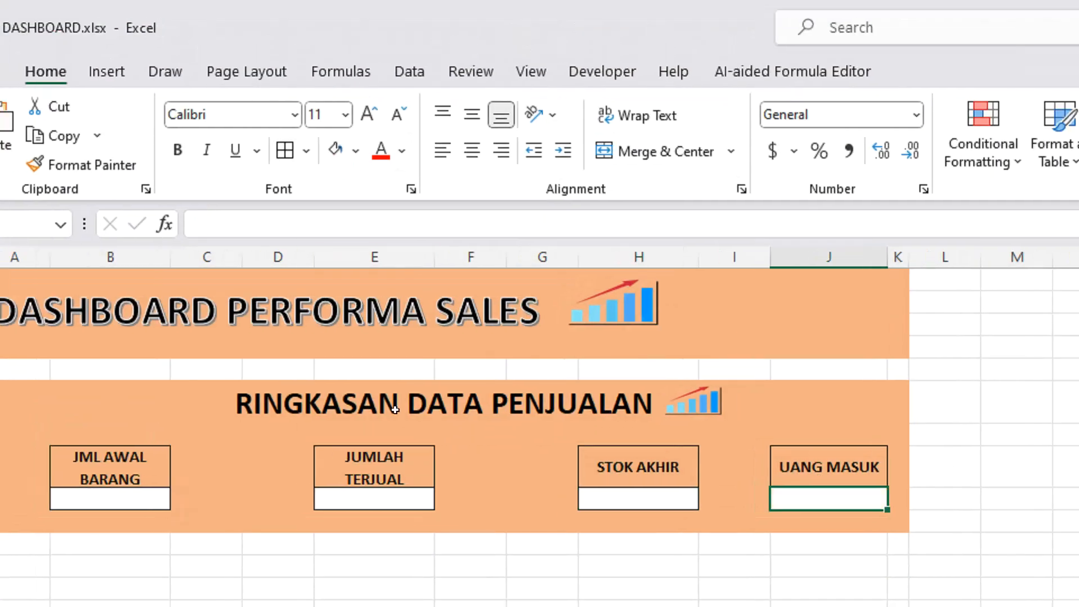
left_click(373, 419)
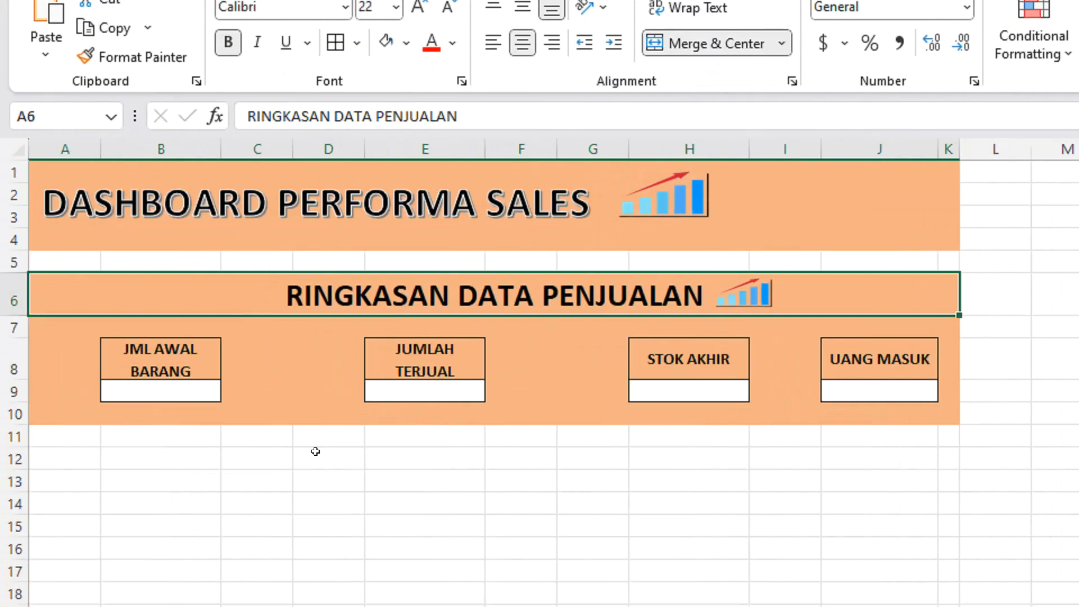
left_click(308, 449)
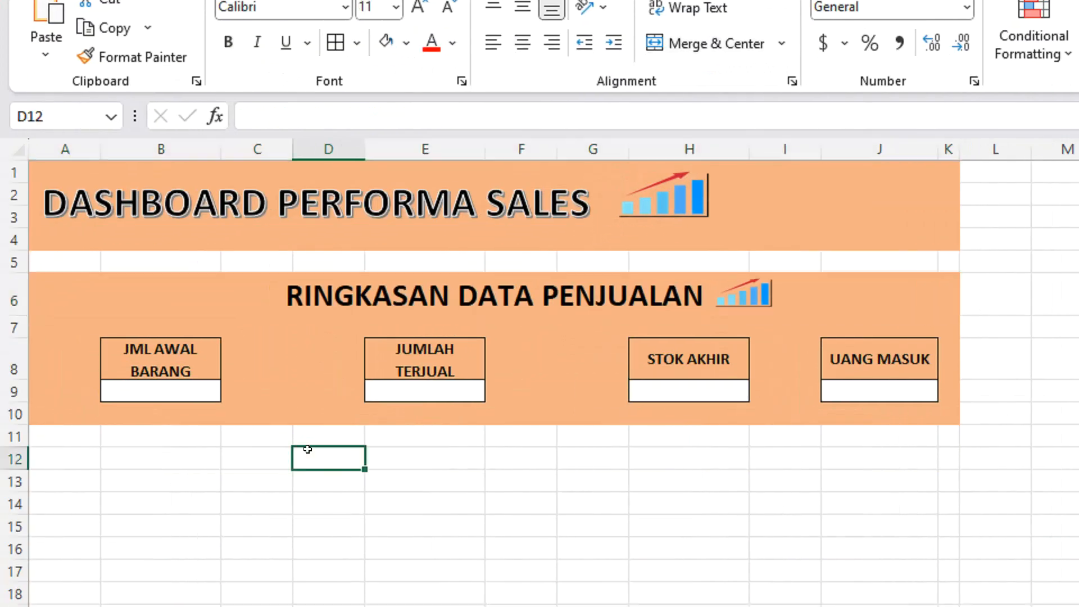
left_click(204, 389)
left_click(403, 396)
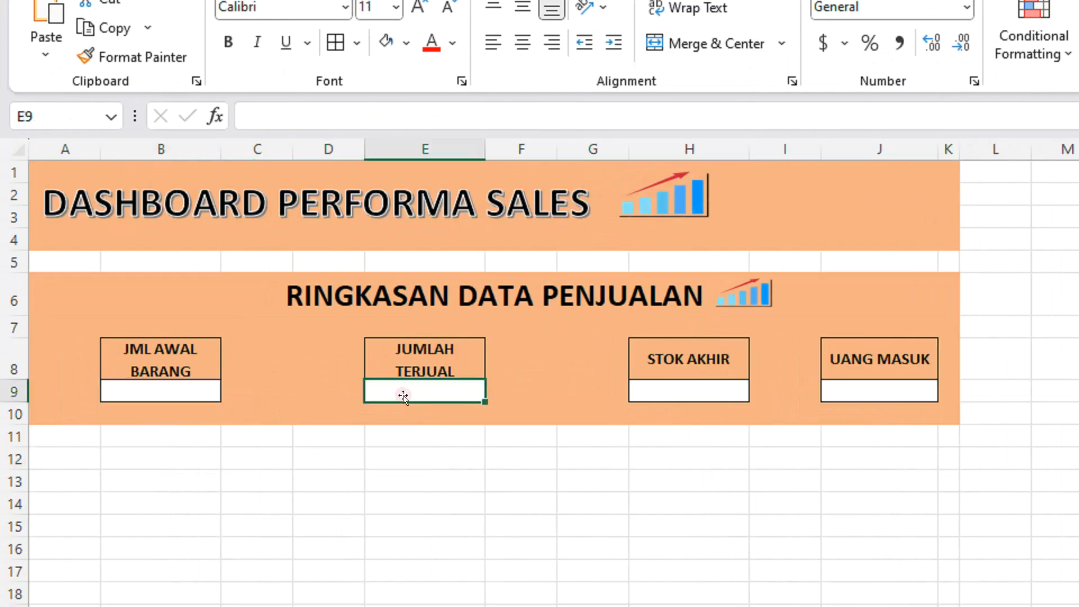
left_click(675, 395)
left_click(858, 391)
left_click(695, 391)
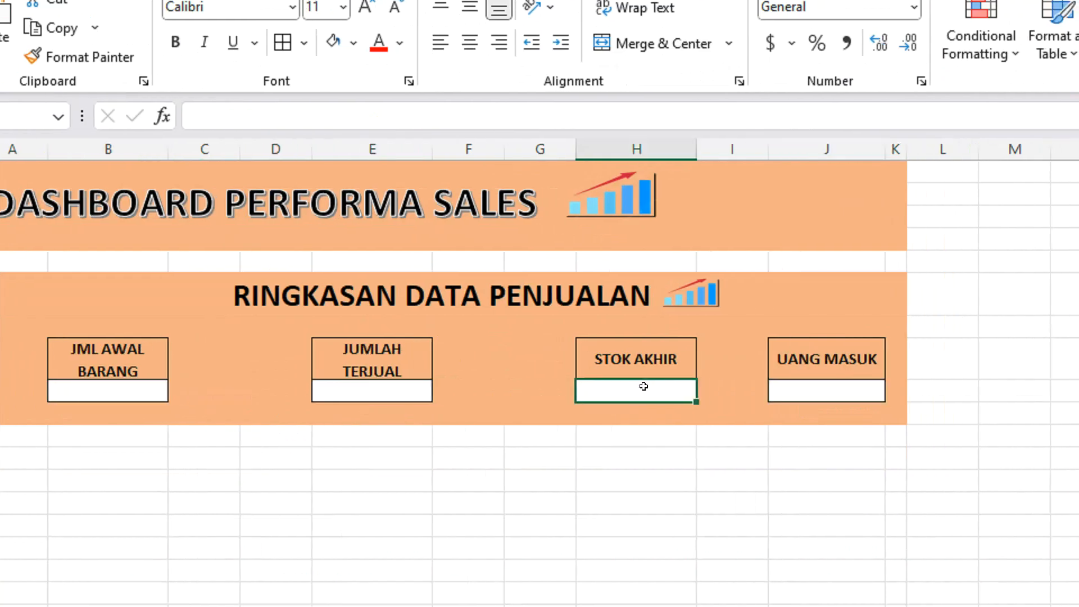
left_click(186, 388)
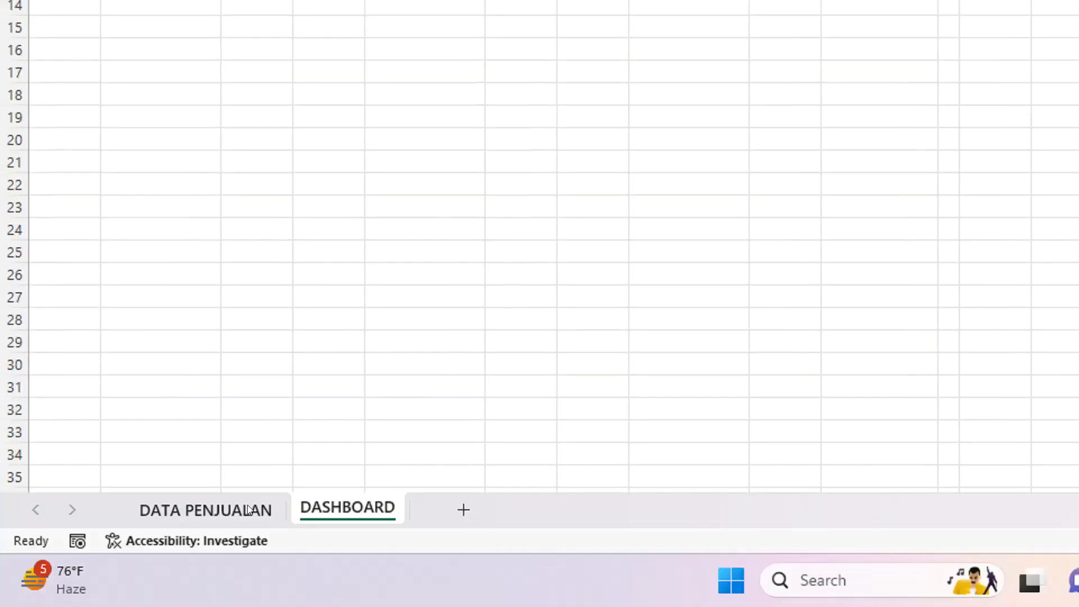
Create a PivotTable on a new worksheet from the range A3:K65 of the DATA PENJUALAN sheet.
left_click(247, 509)
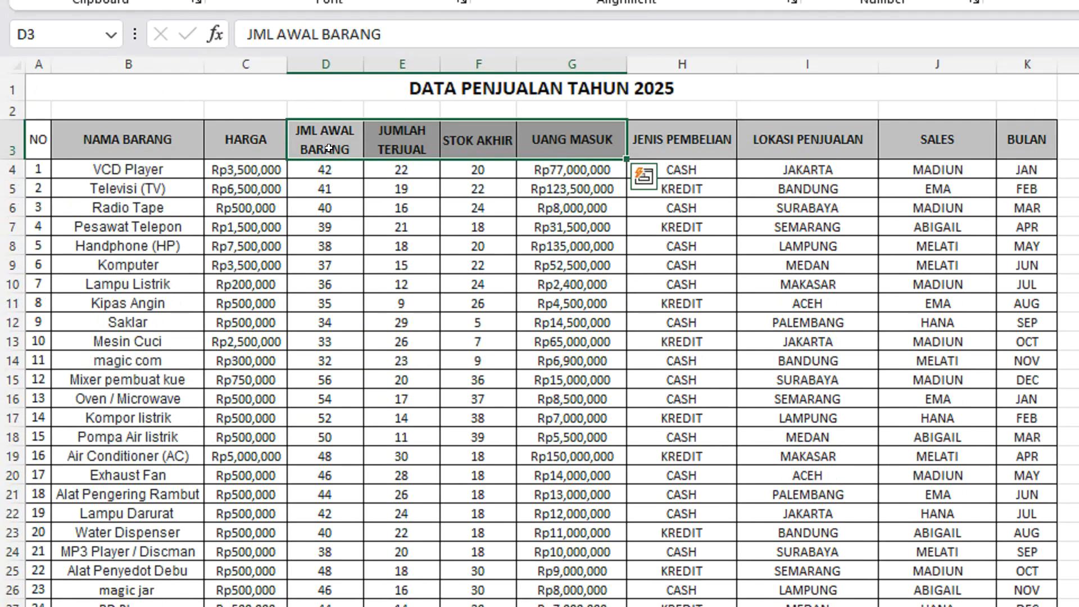
left_click(309, 191)
left_click(47, 138)
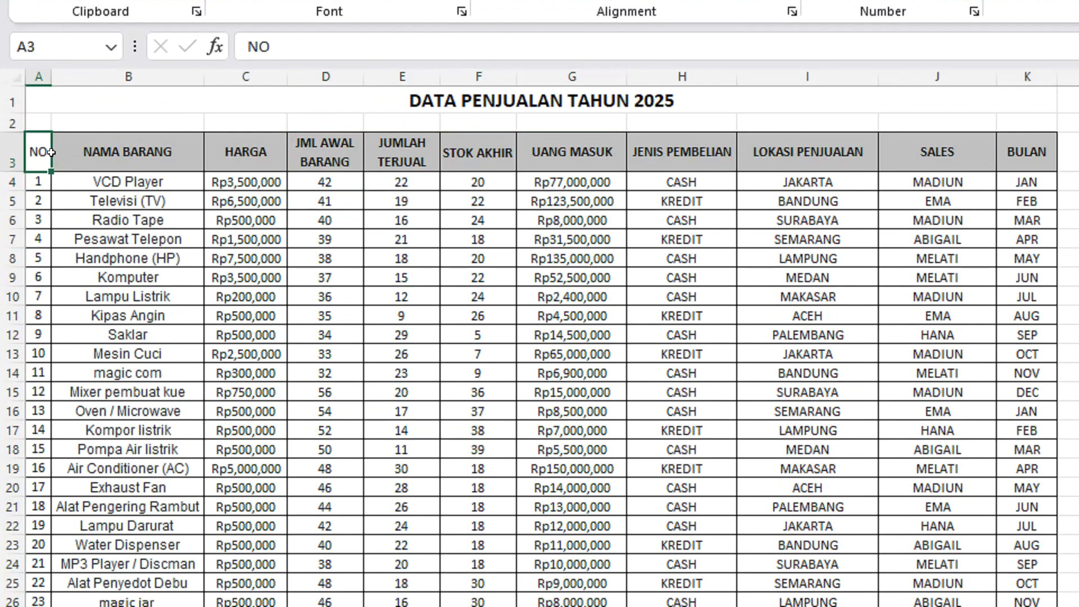
key("ctrl+shift+Right")
key("ctrl+shift+Down")
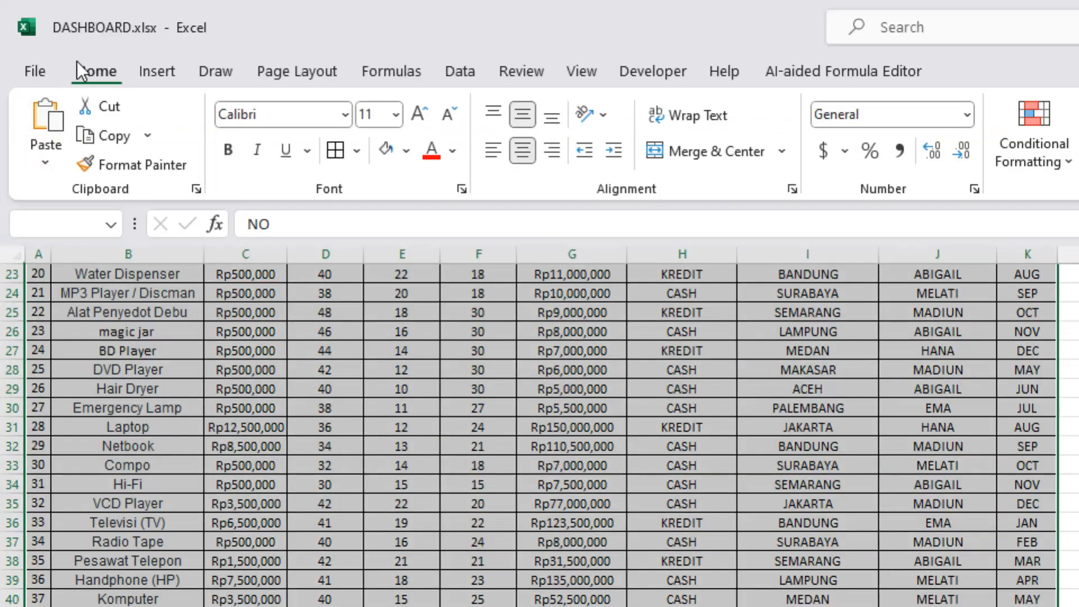
left_click(166, 74)
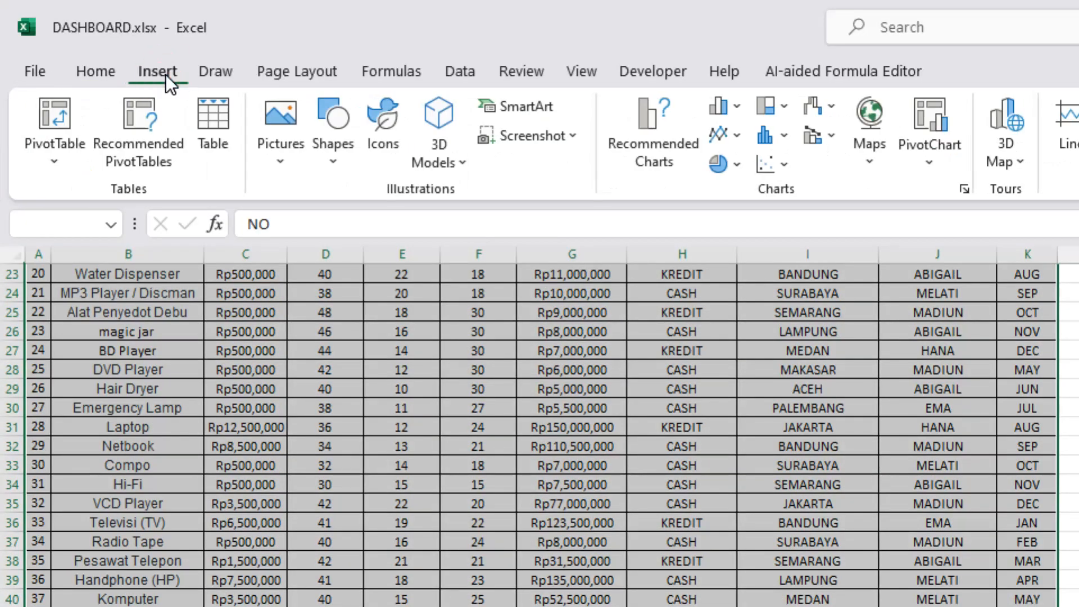
left_click(73, 160)
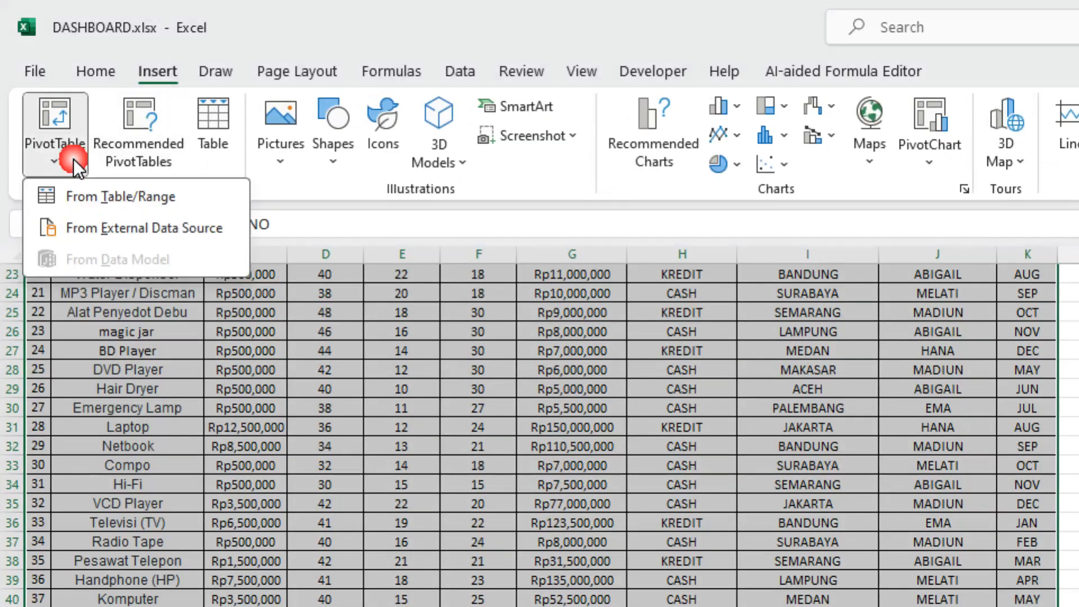
left_click(100, 198)
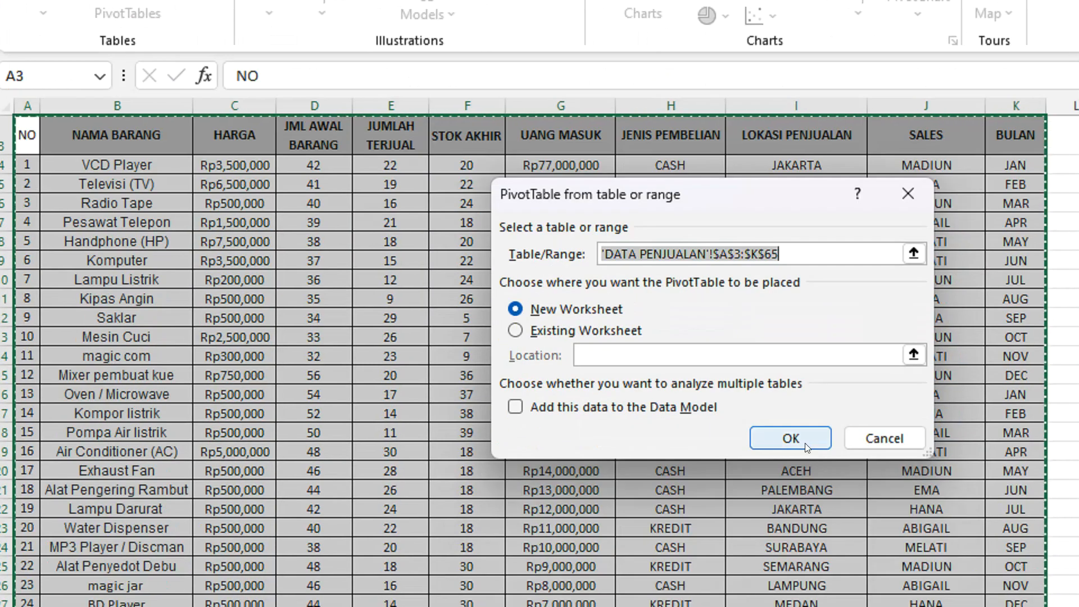
left_click(788, 522)
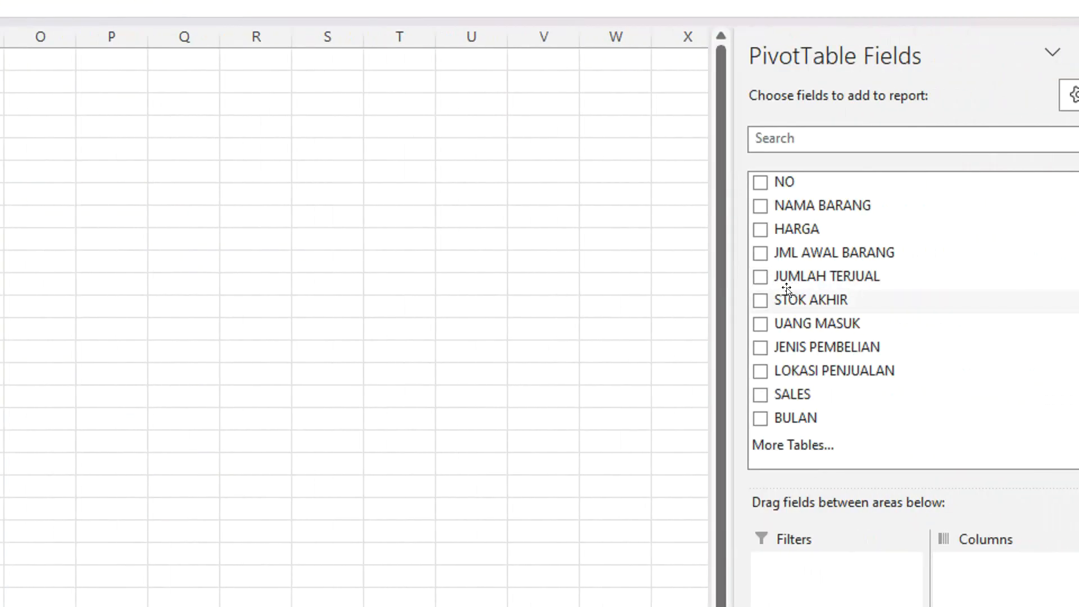
Add the fields JML AWAL BARANG, JUMLAH TERJUAL, STOK AKHIR and UANG MASUK to the PivotTable.
left_click(761, 255)
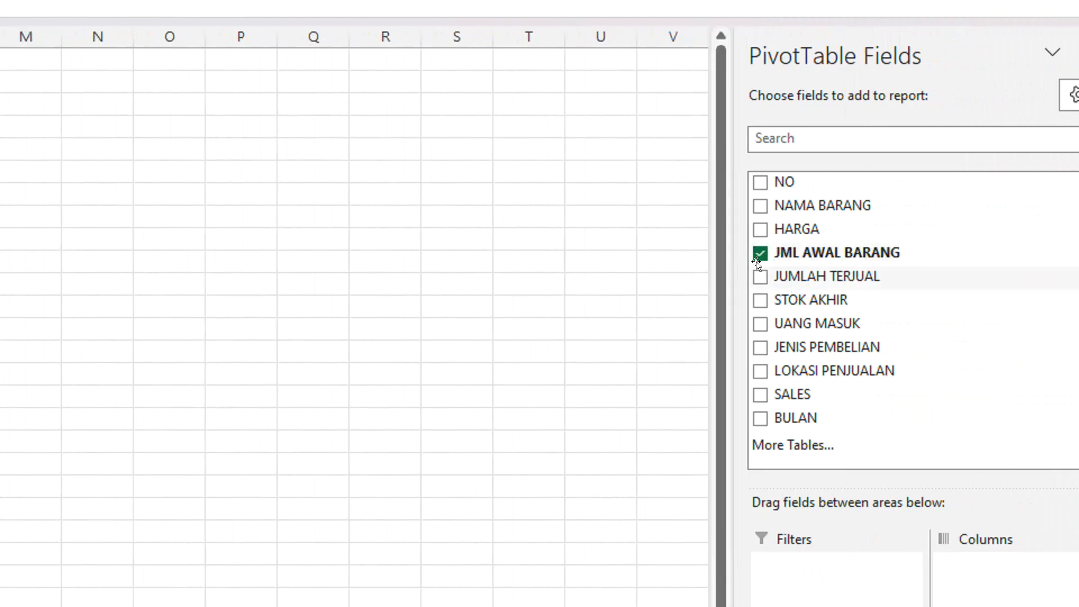
left_click(761, 277)
left_click(766, 303)
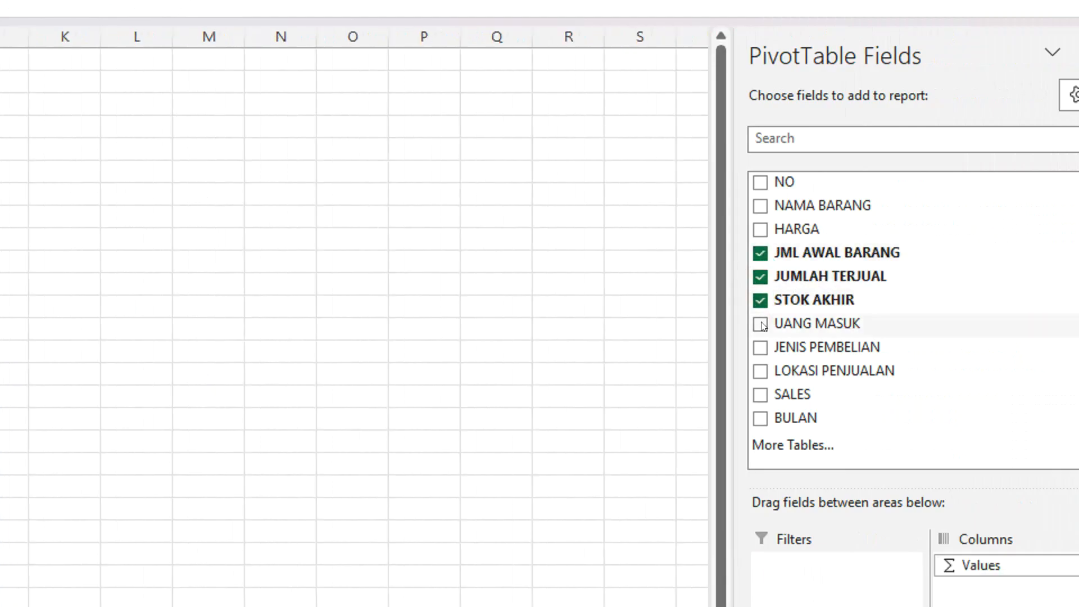
left_click(761, 325)
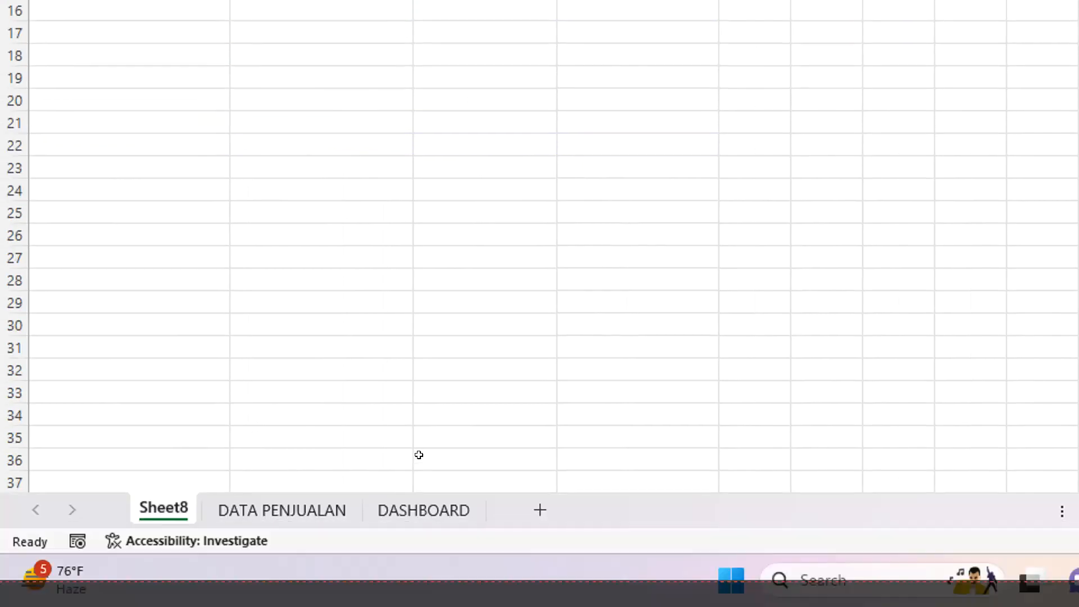
Link the JML AWAL BARANG value cell B9 on the DASHBOARD sheet to the Sum of JML AWAL BARANG in the Sheet8 PivotTable.
left_click(417, 505)
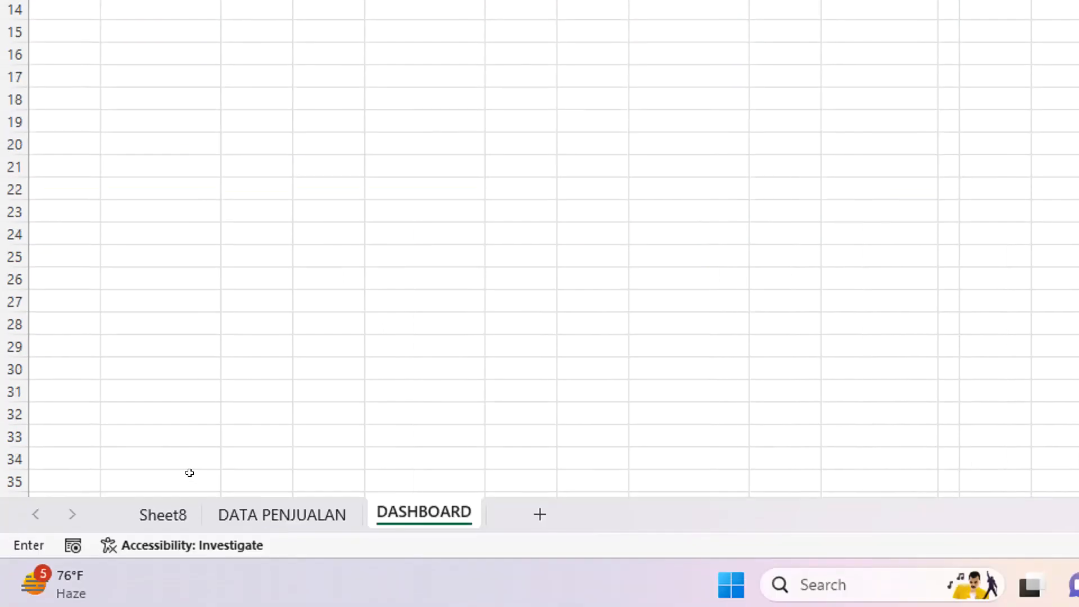
left_click(183, 510)
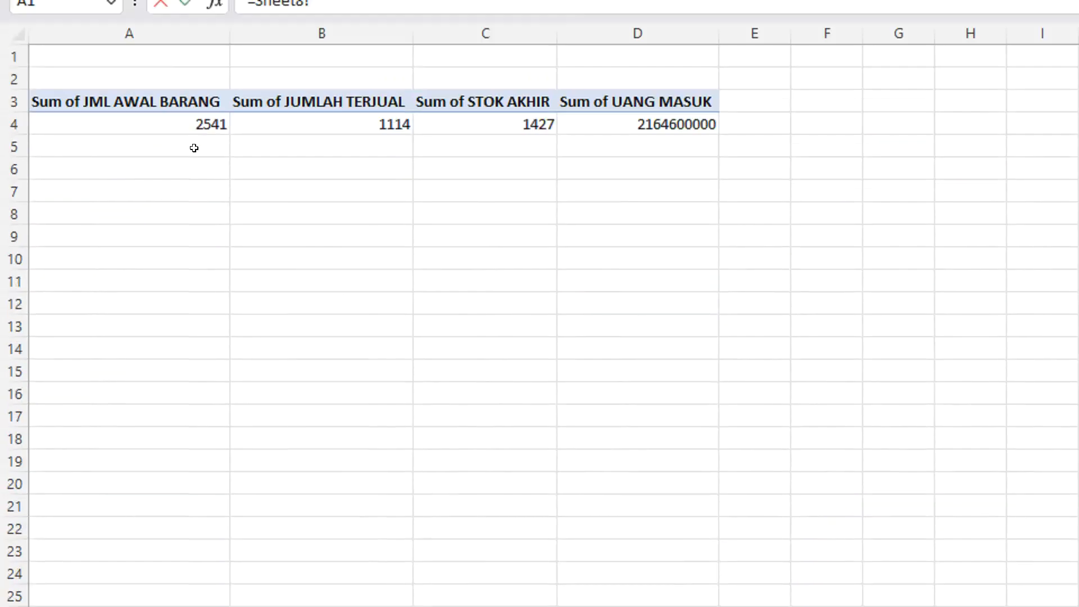
left_click(193, 148)
key("Return")
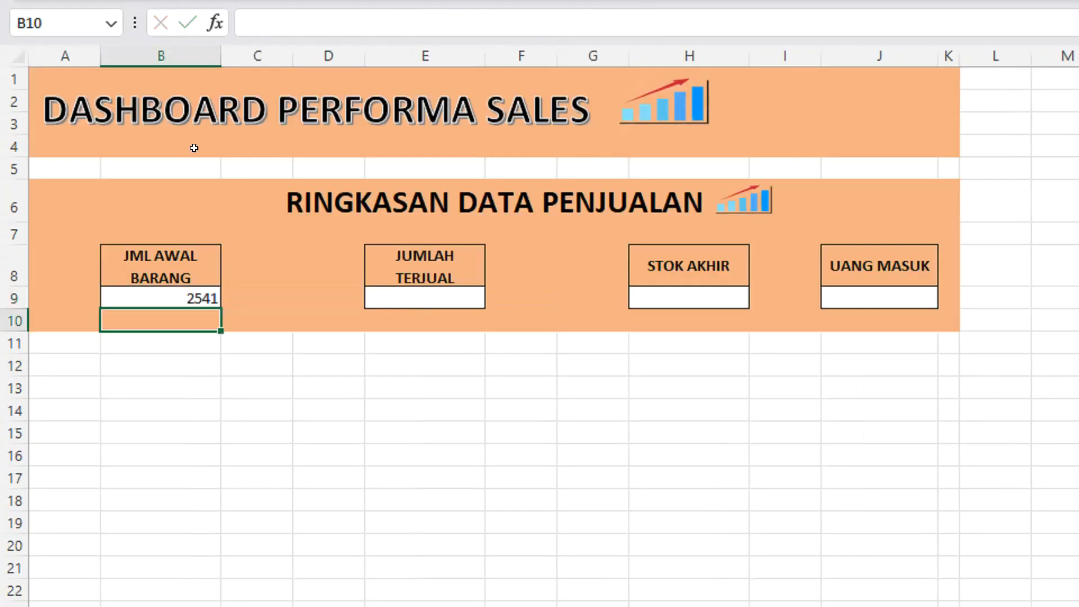
Link the JUMLAH TERJUAL value cell E9 to the Sum of JUMLAH TERJUAL in the Sheet8 PivotTable.
left_click(437, 291)
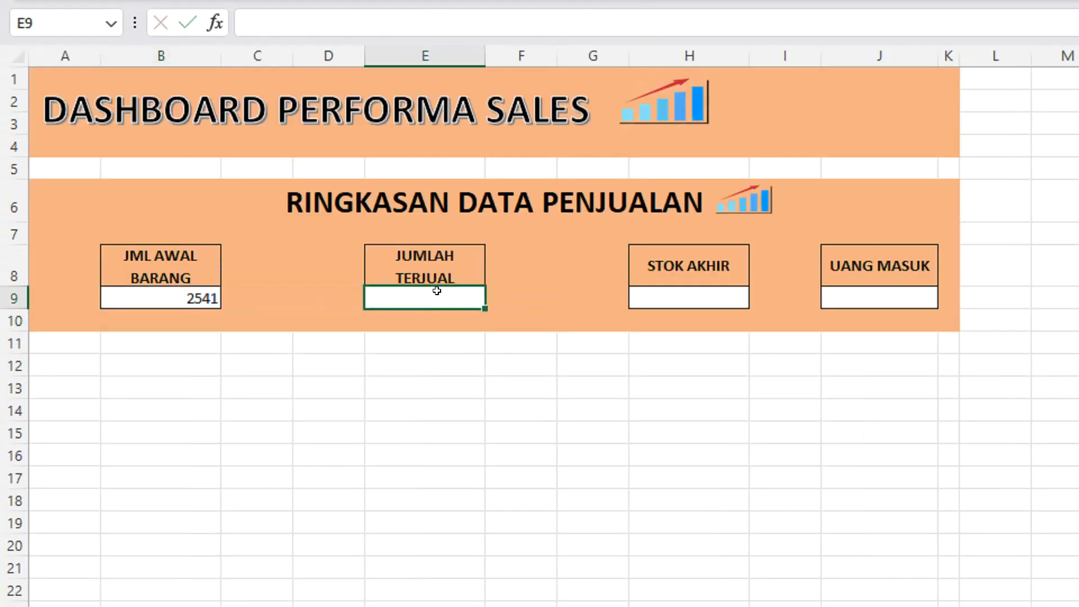
type("=")
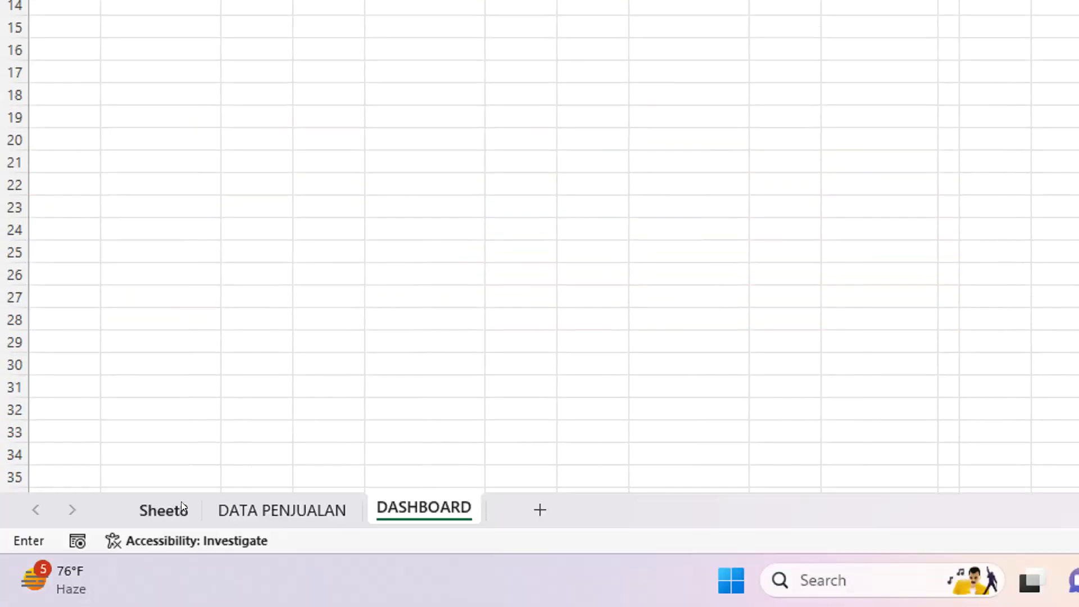
left_click(184, 507)
left_click(343, 147)
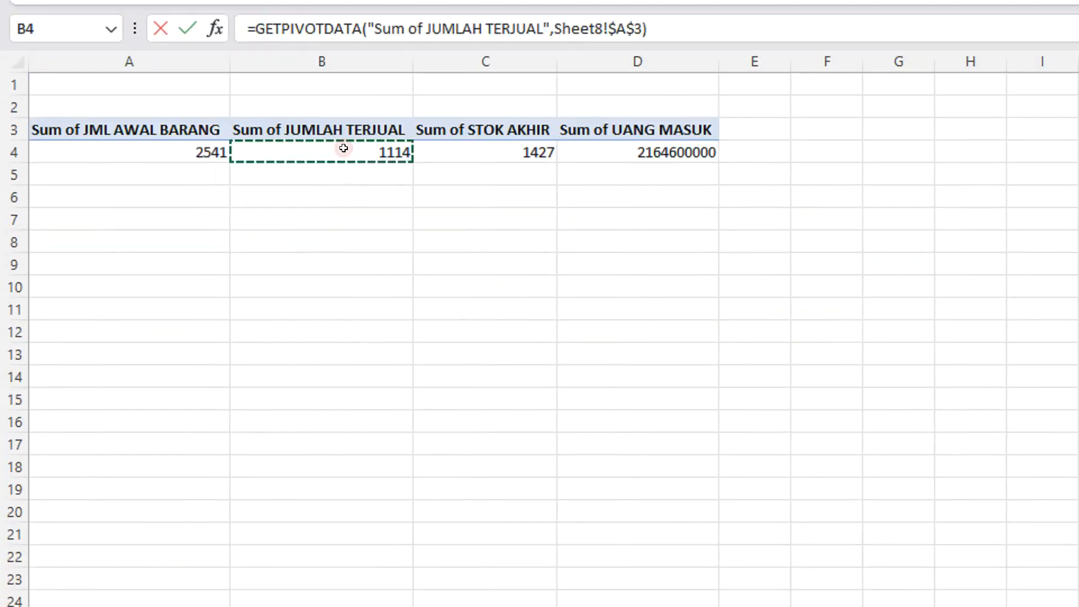
key("Return")
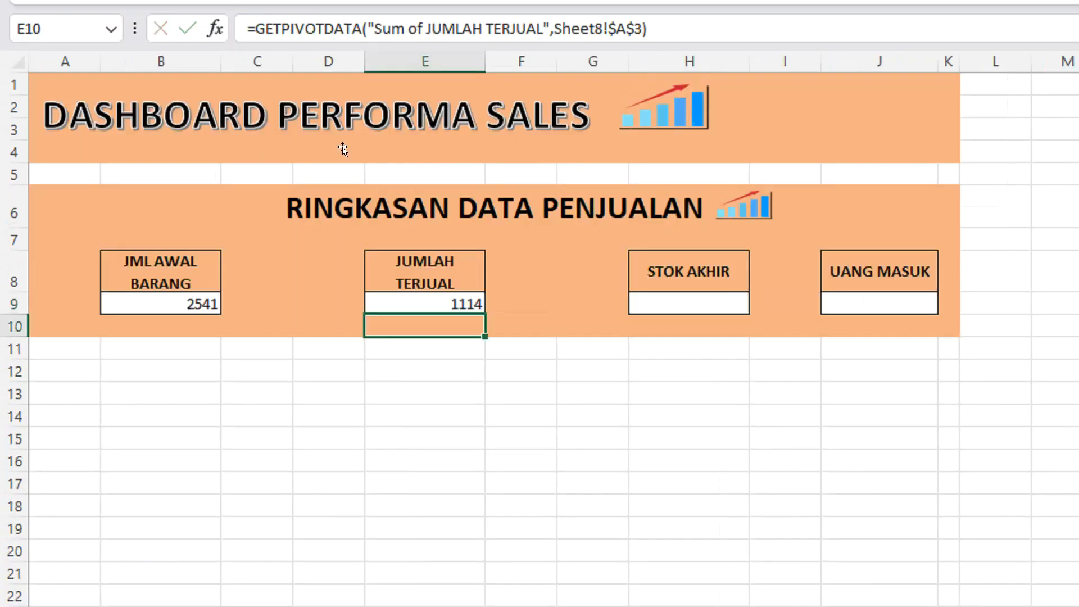
Link the STOK AKHIR value cell H9 to the Sum of STOK AKHIR in the Sheet8 PivotTable.
left_click(693, 299)
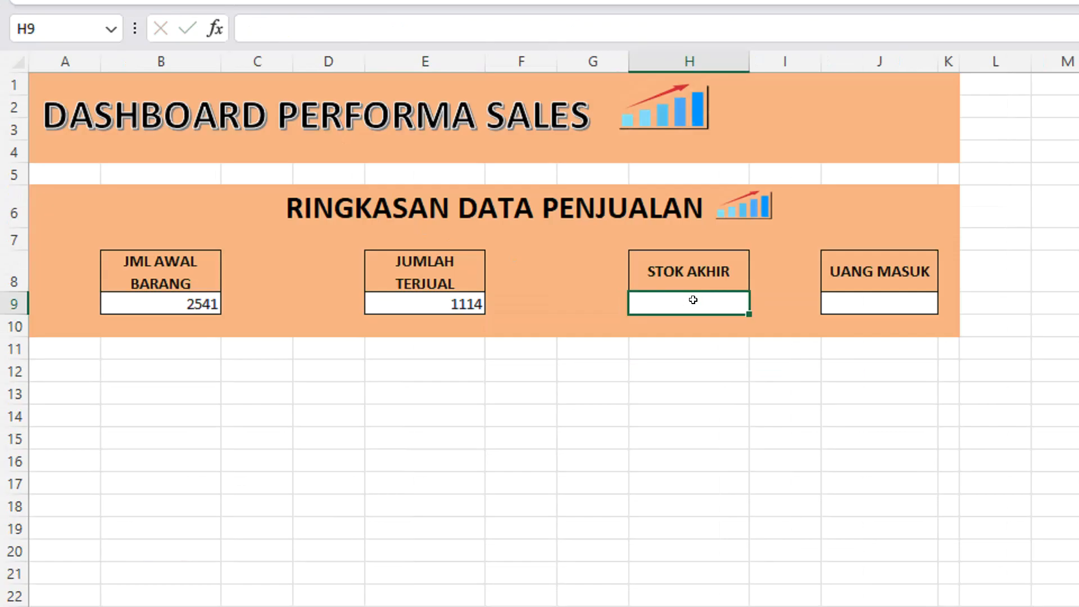
type("=")
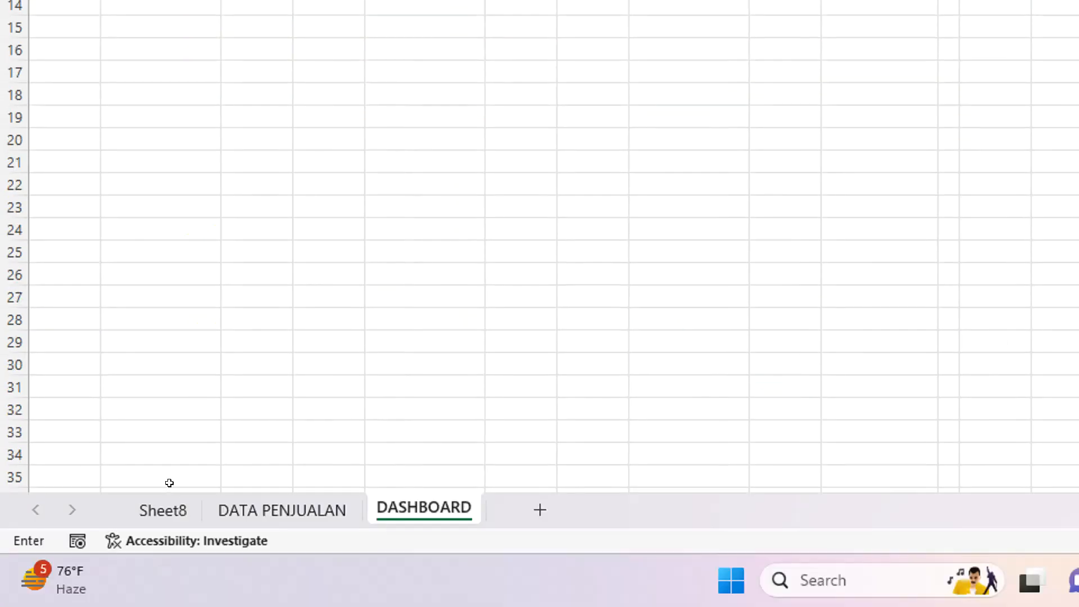
left_click(173, 509)
left_click(502, 148)
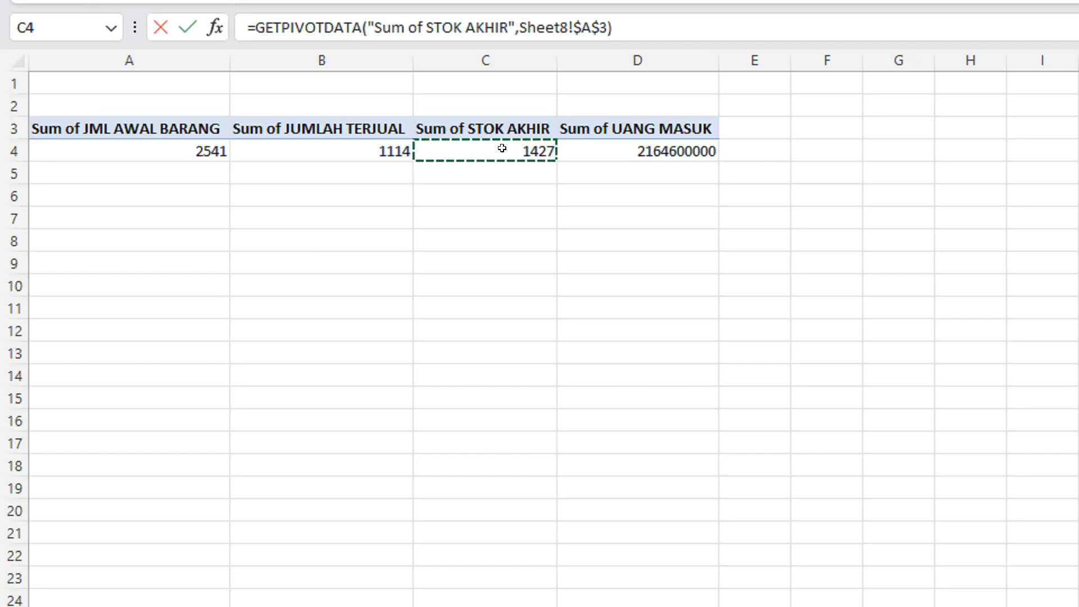
key("Return")
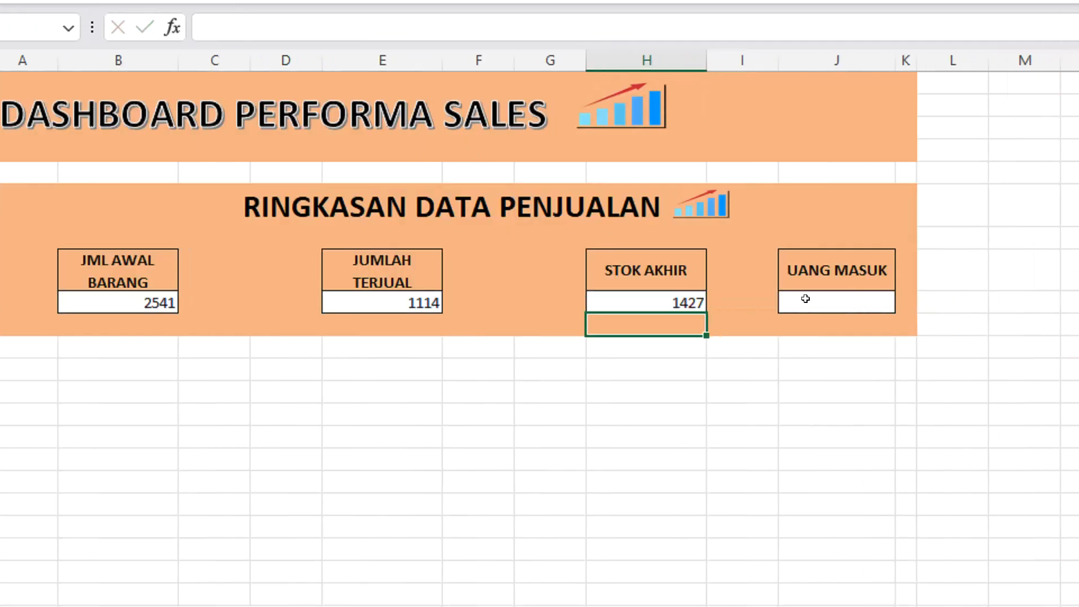
Link the UANG MASUK value cell J9 to the Sum of UANG MASUK in the Sheet8 PivotTable.
left_click(849, 298)
type("=Sheet8!")
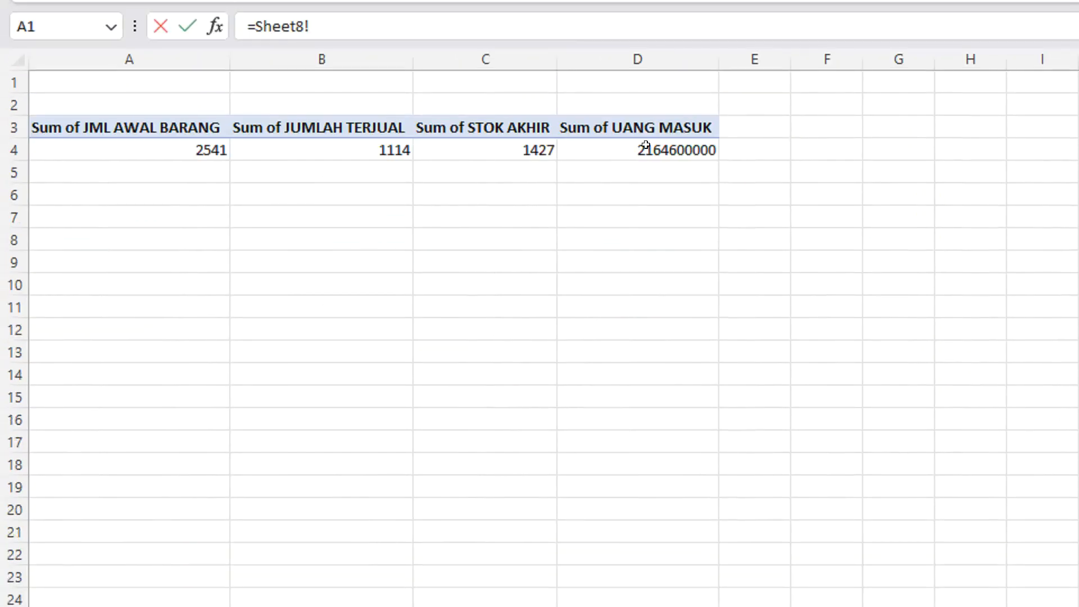
left_click(640, 148)
key("Return")
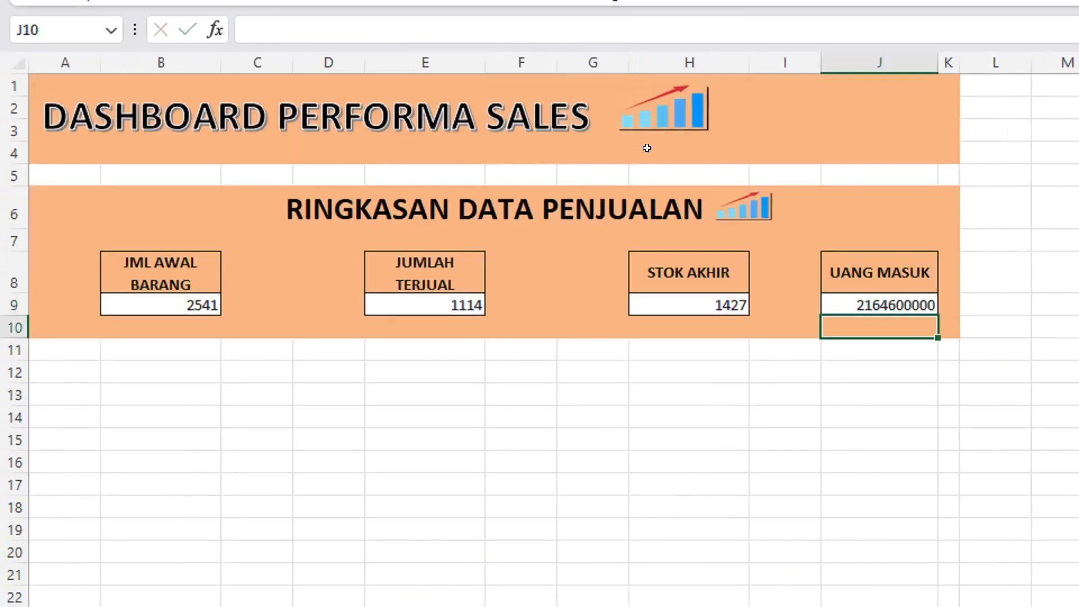
Format the UANG MASUK value in J9 with thousands separators and no decimals, and adjust column J to fit it.
left_click(845, 300)
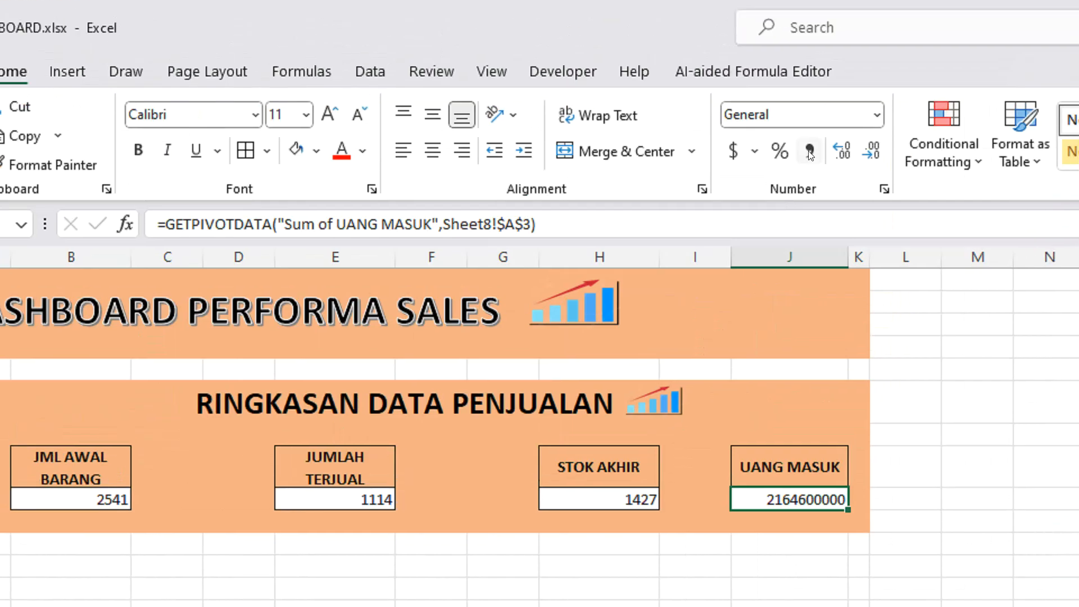
left_click(810, 152)
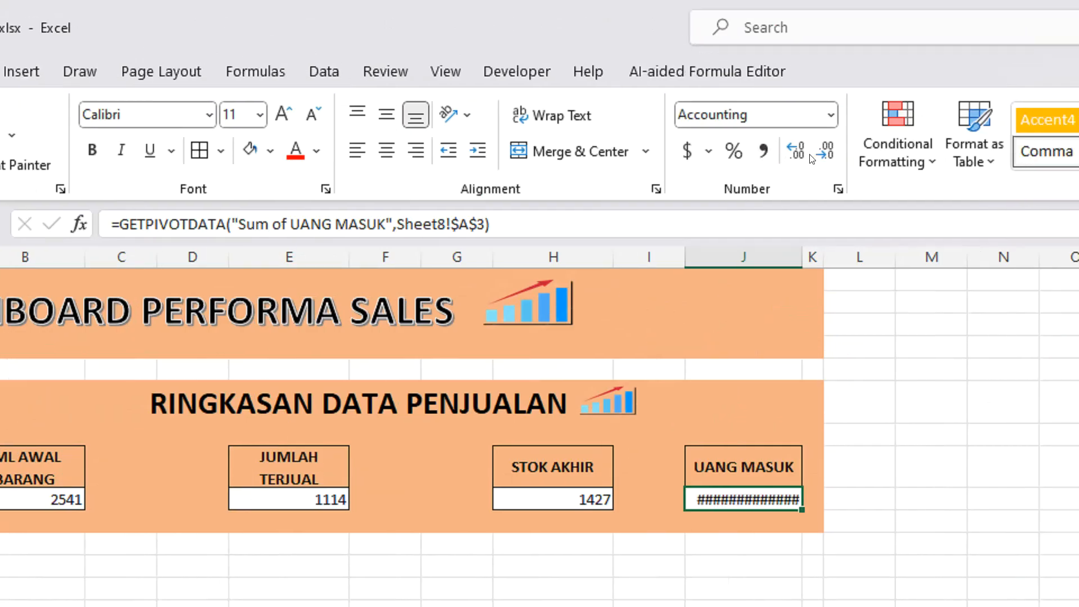
left_click(801, 154)
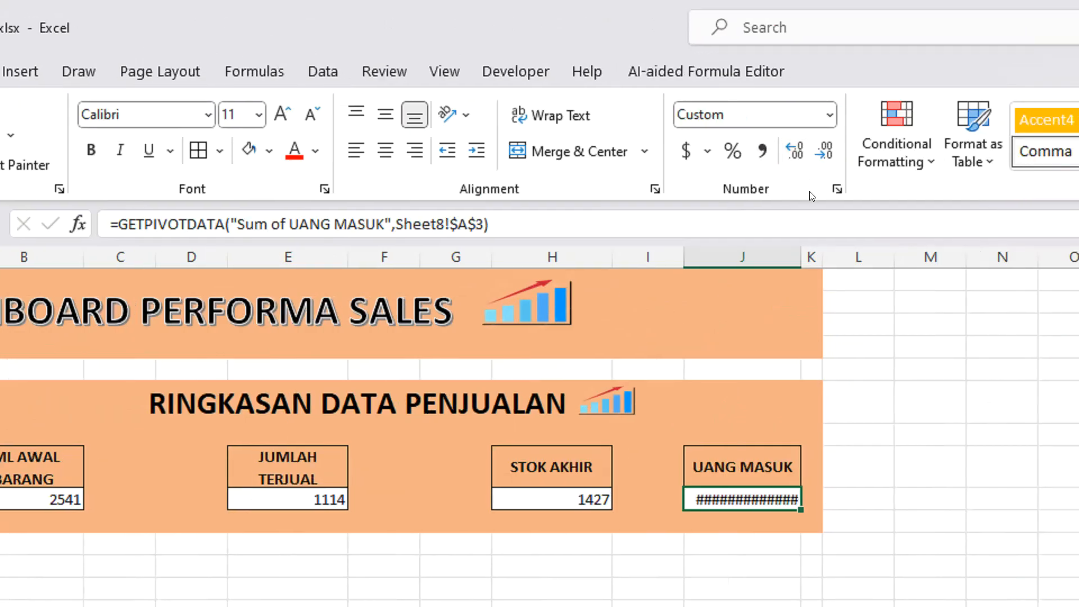
mouse_move(800, 257)
left_mouse_down()
mouse_move(847, 240)
mouse_move(802, 241)
left_mouse_up()
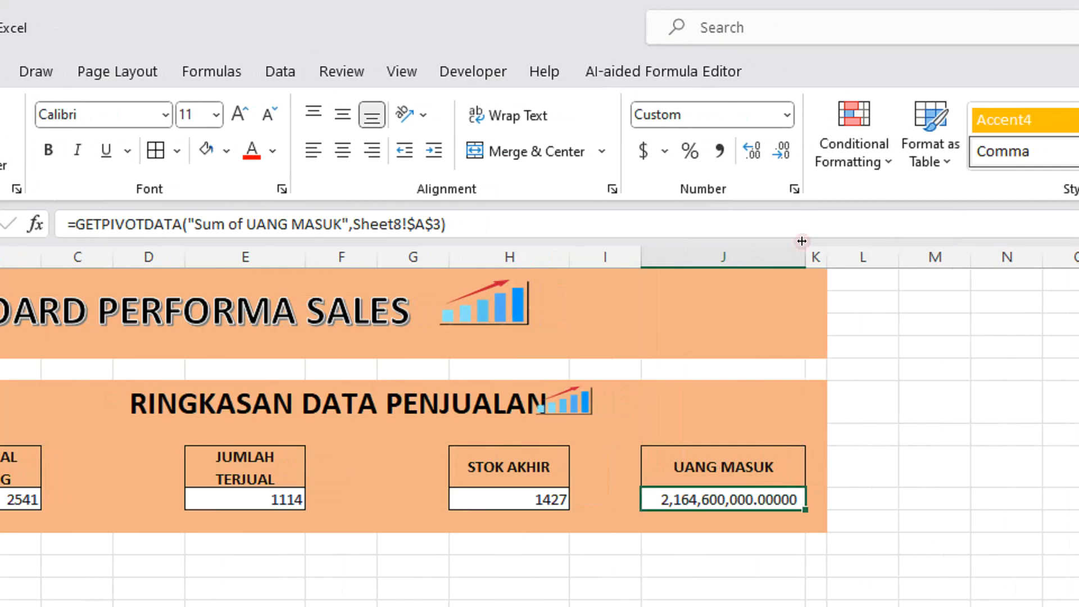
left_click(784, 151)
left_click(784, 151)
left_click(785, 152)
left_click(784, 152)
left_click(784, 152)
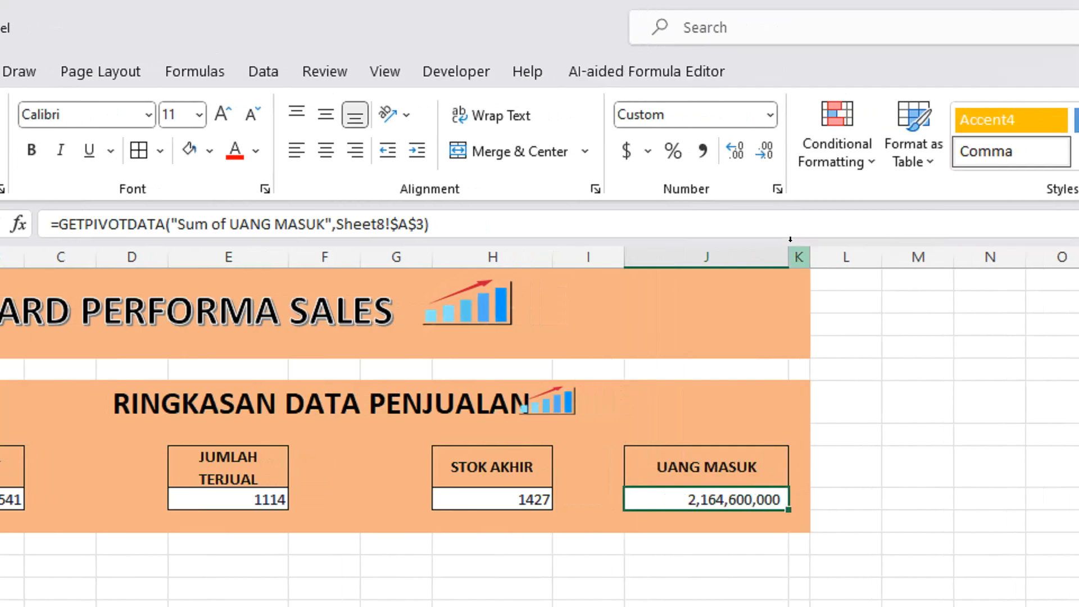
left_click_drag(789, 254, 734, 257)
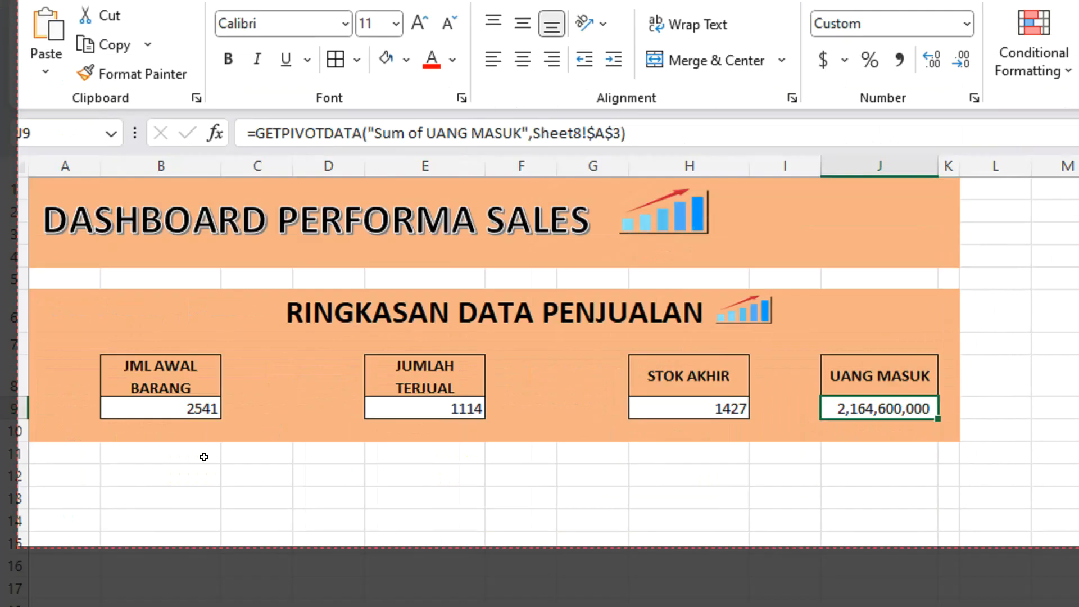
left_click(205, 448)
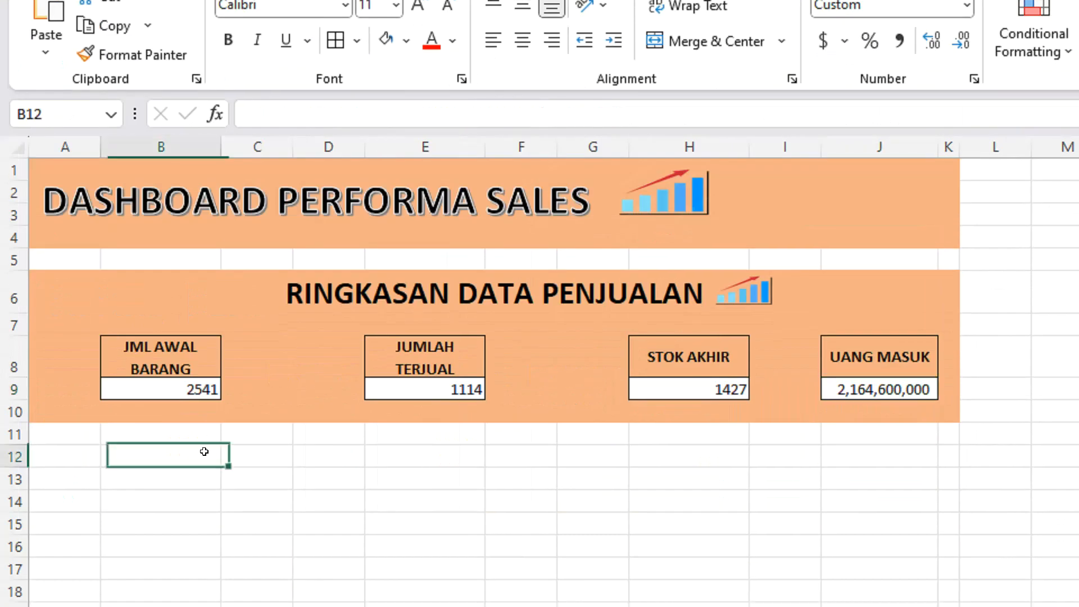
Center the values in cells B9, E9, H9 and J9 horizontally.
left_click(200, 389)
left_click(413, 387, "ctrl")
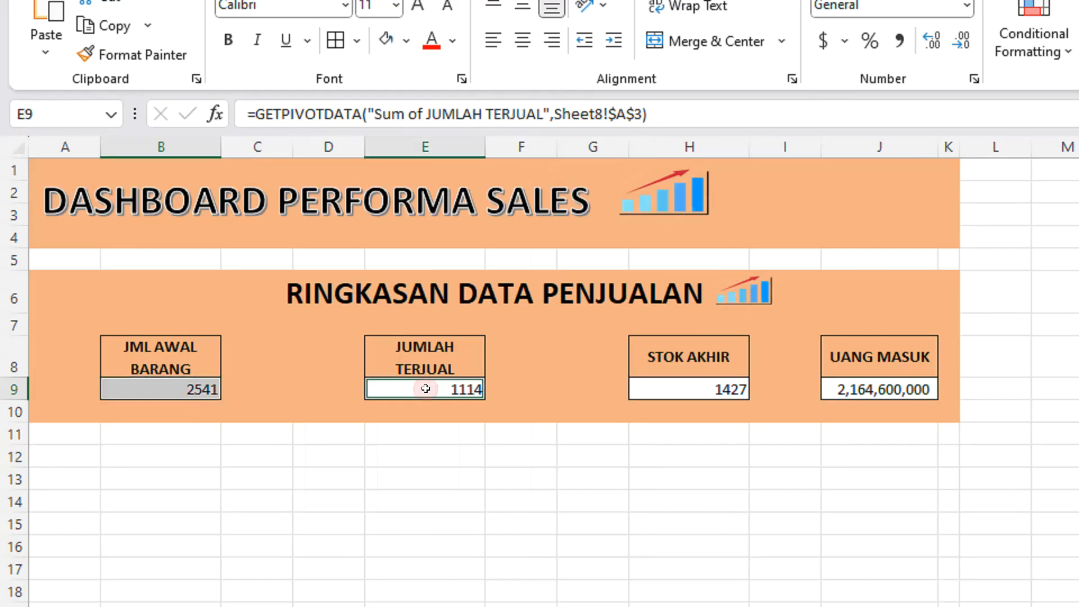
left_click(666, 387, "ctrl")
left_click(860, 389, "ctrl")
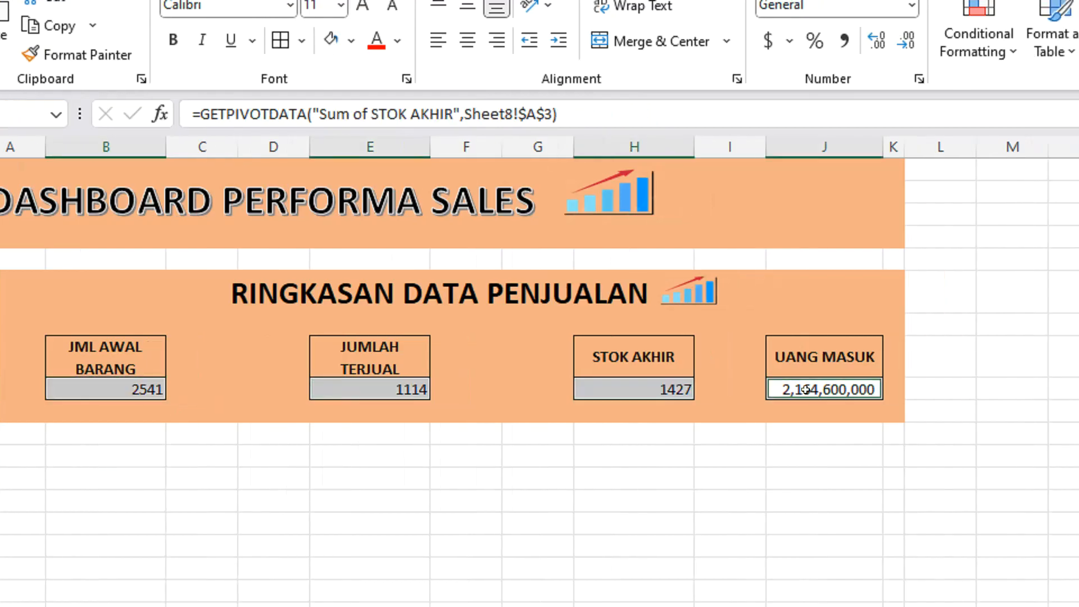
left_click(467, 40)
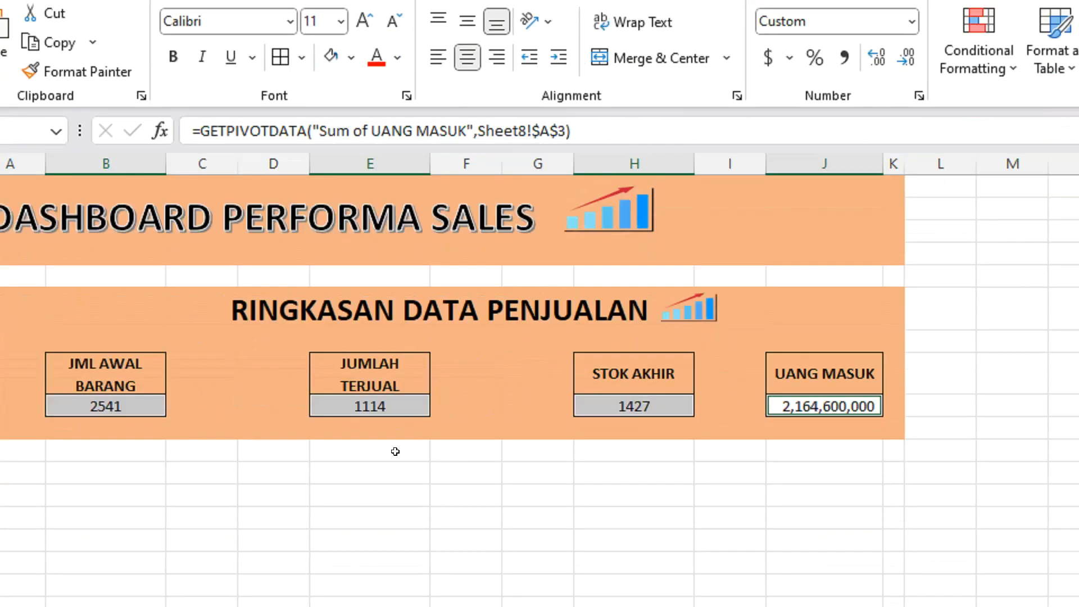
left_click(395, 451)
Fill the heading cells B8, E8, H8 and J8 with the standard orange color.
left_click(106, 373)
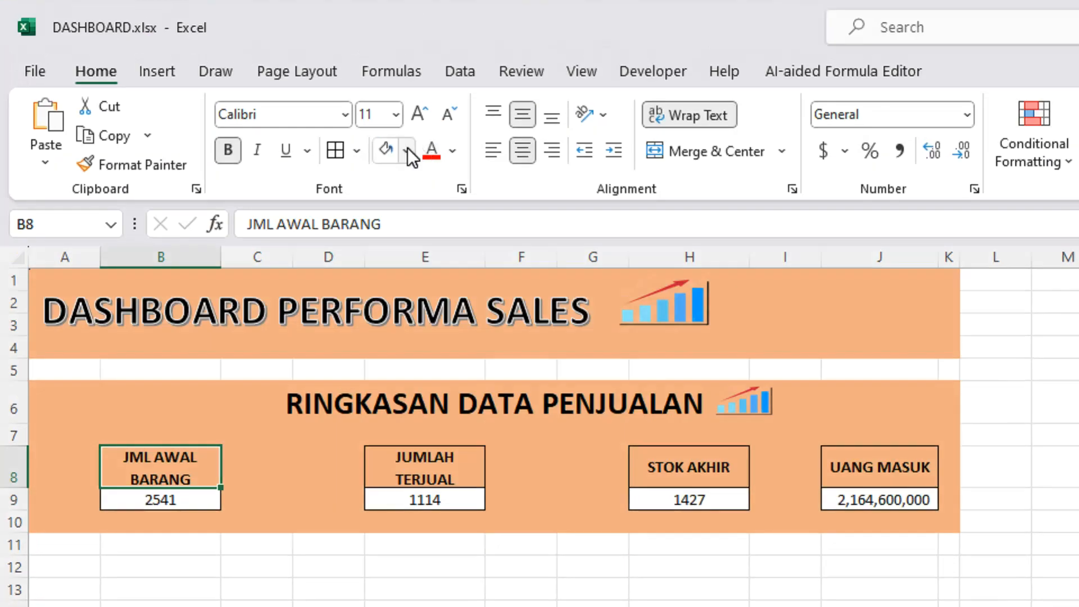
left_click(406, 147)
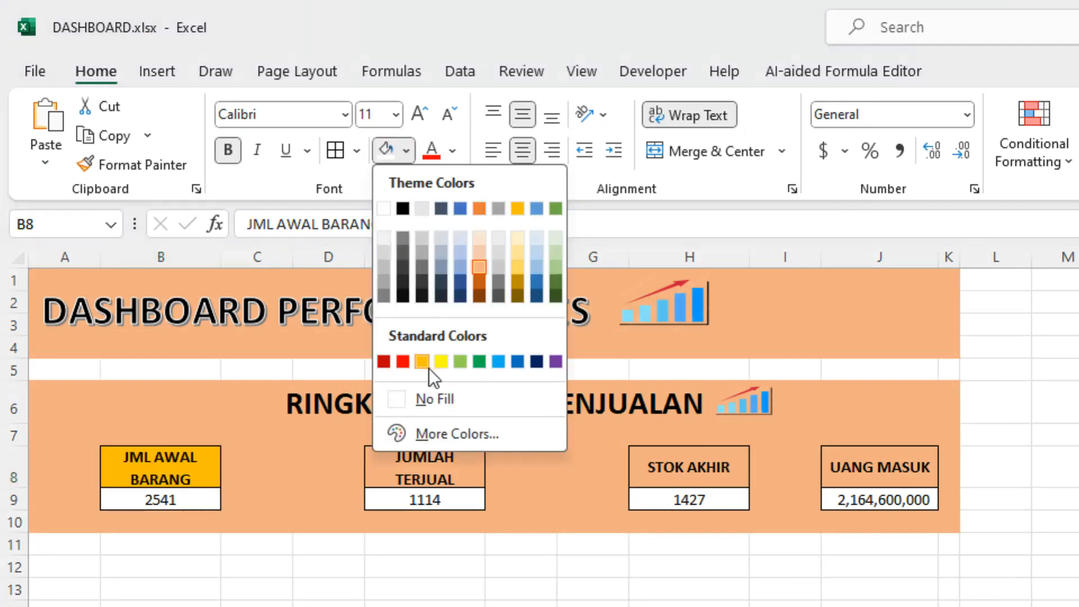
left_click(426, 362)
left_click(425, 468)
left_click(386, 149)
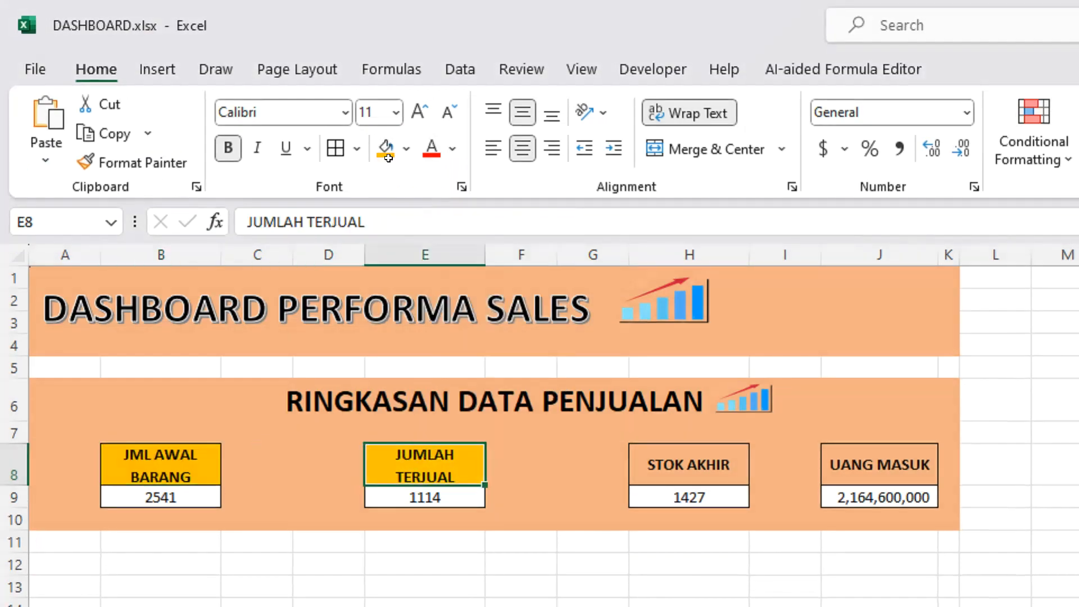
left_click(689, 465)
left_click(386, 149)
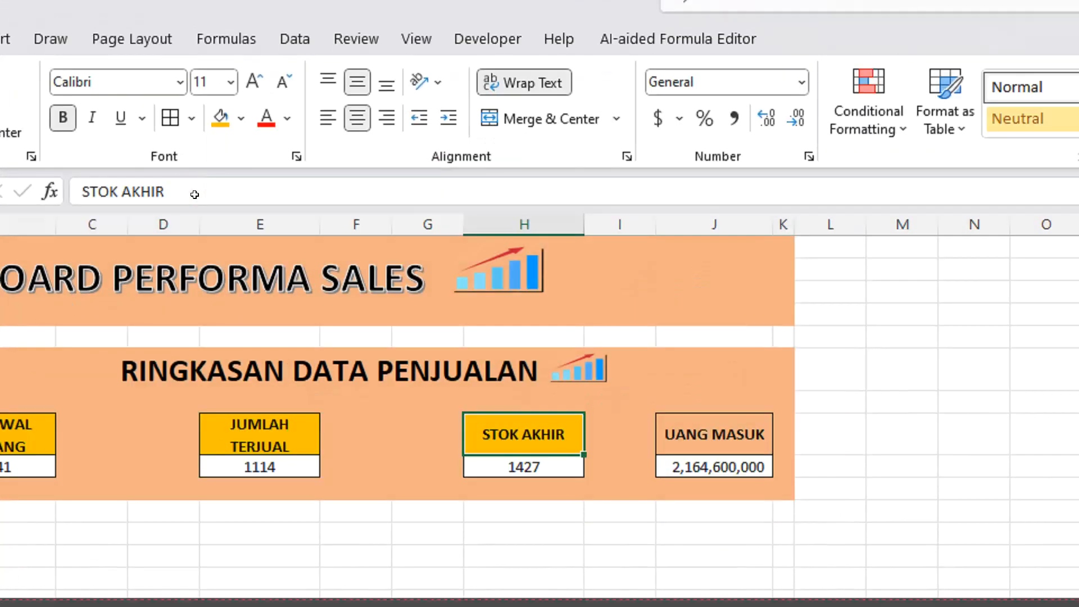
left_click(886, 462)
left_click(221, 118)
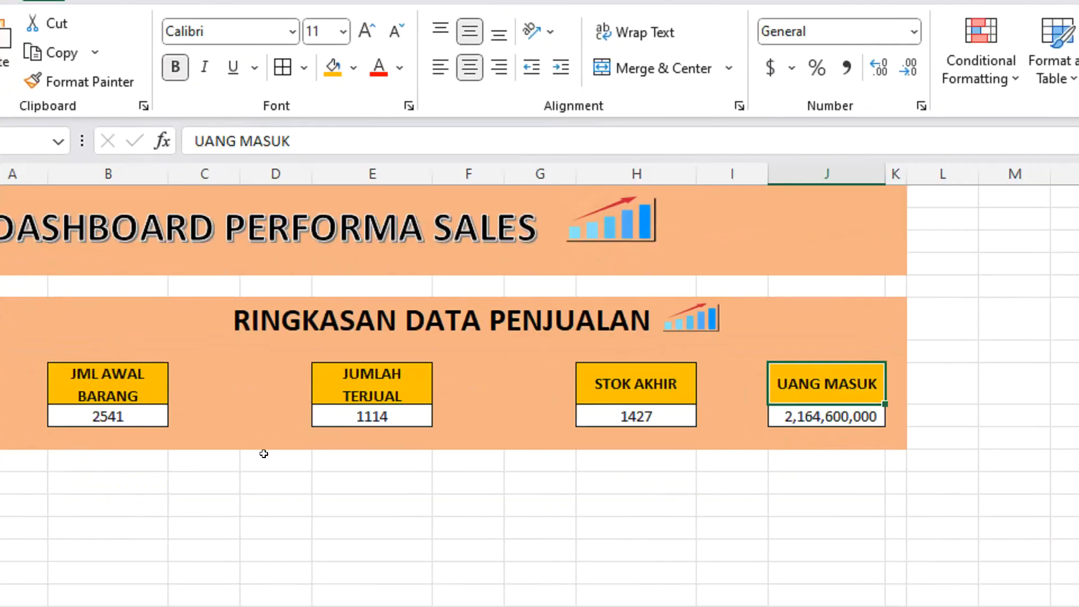
left_click(159, 502)
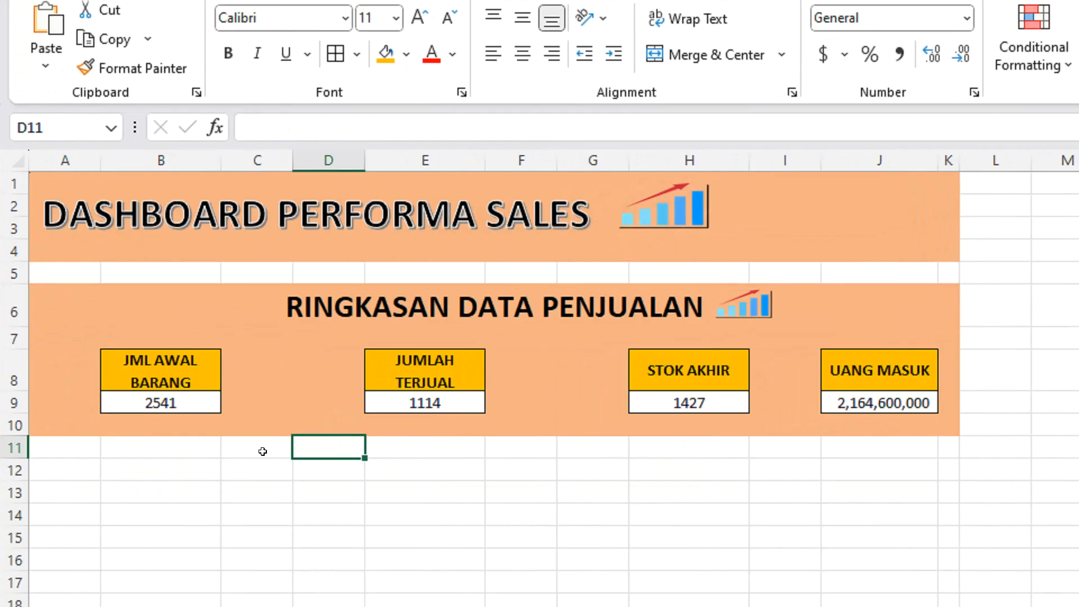
Insert a column before column I and extend the plain banner formatting of J8:J9 over I8:I9.
left_click(169, 359)
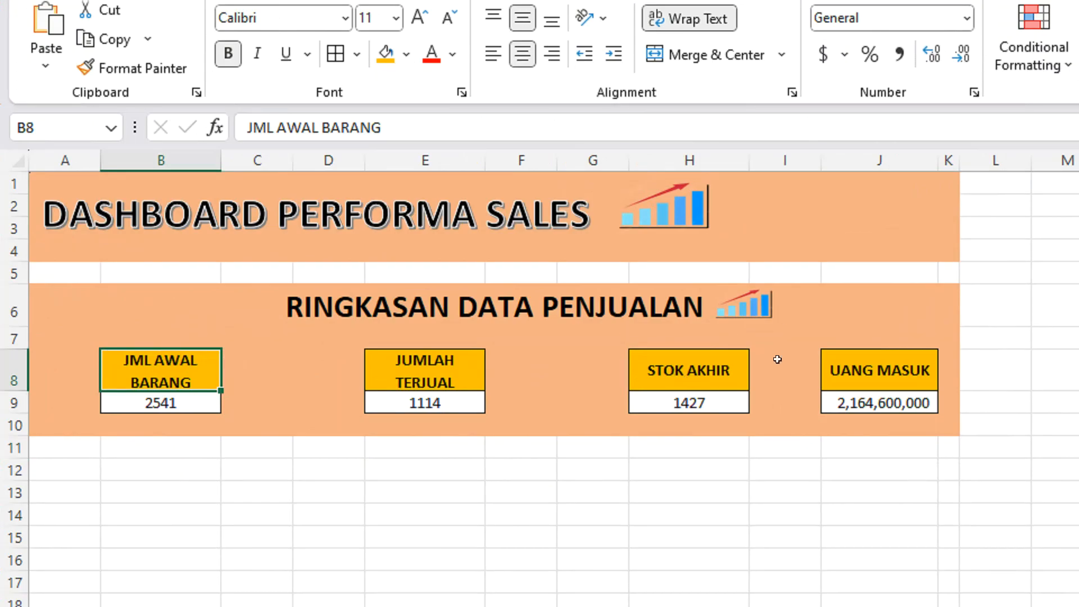
right_click(785, 160)
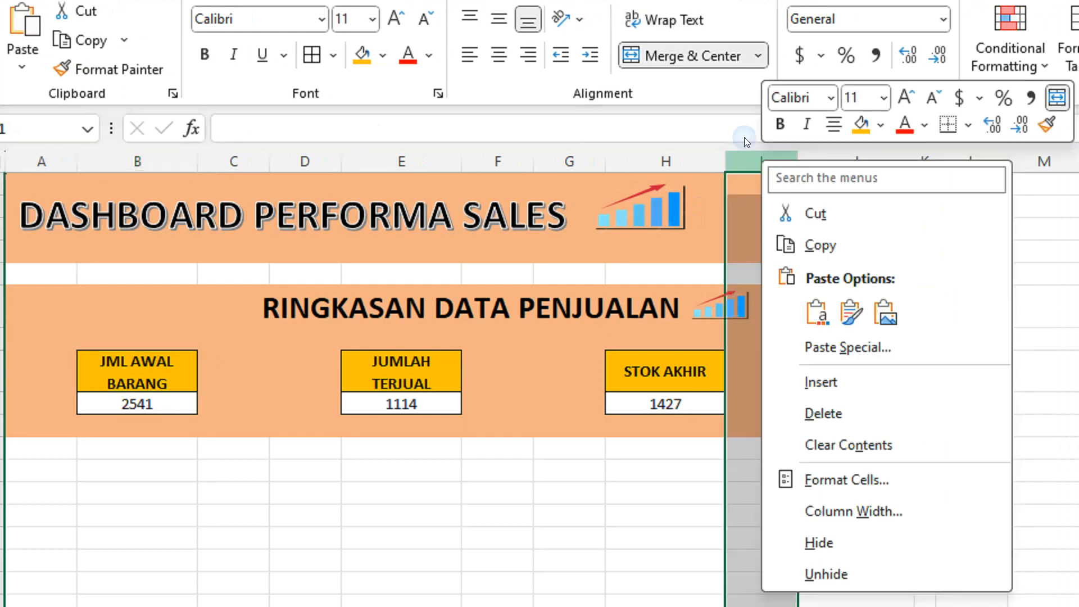
left_click(831, 381)
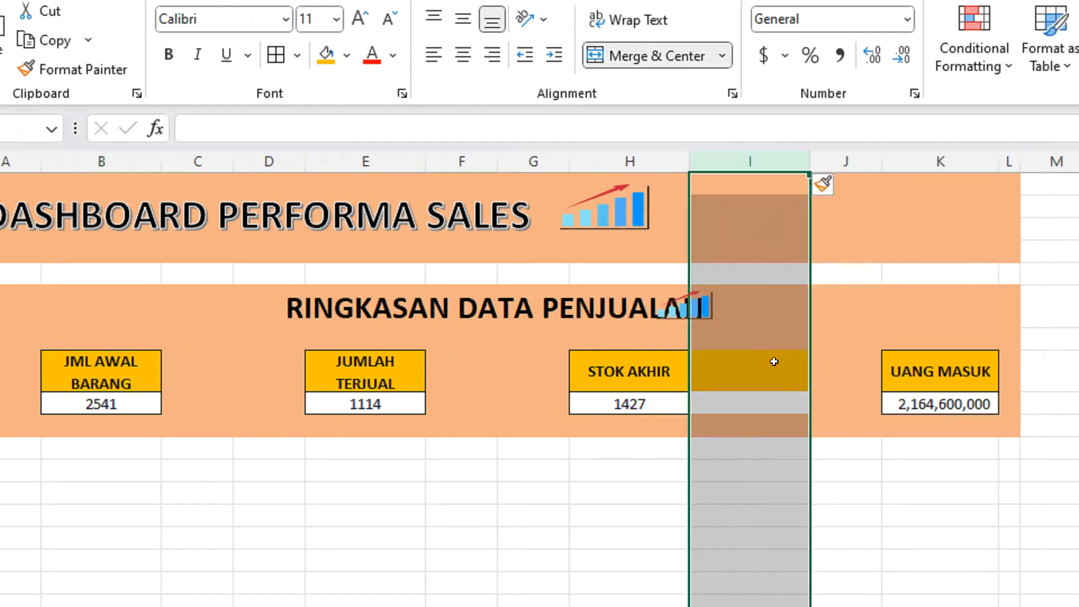
left_click(809, 352)
left_click_drag(830, 356, 659, 400)
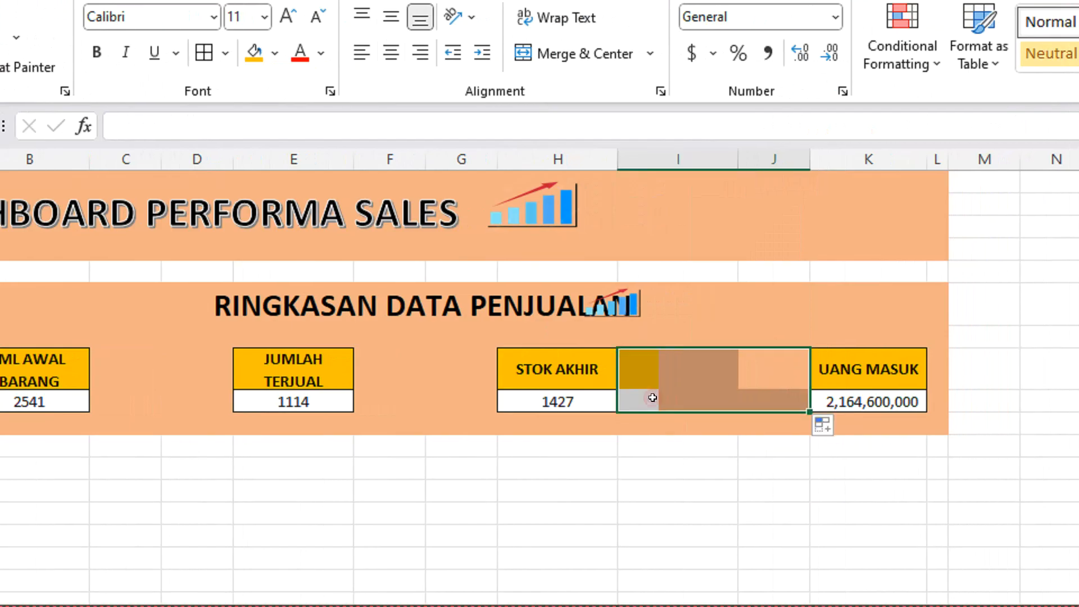
left_click(683, 447)
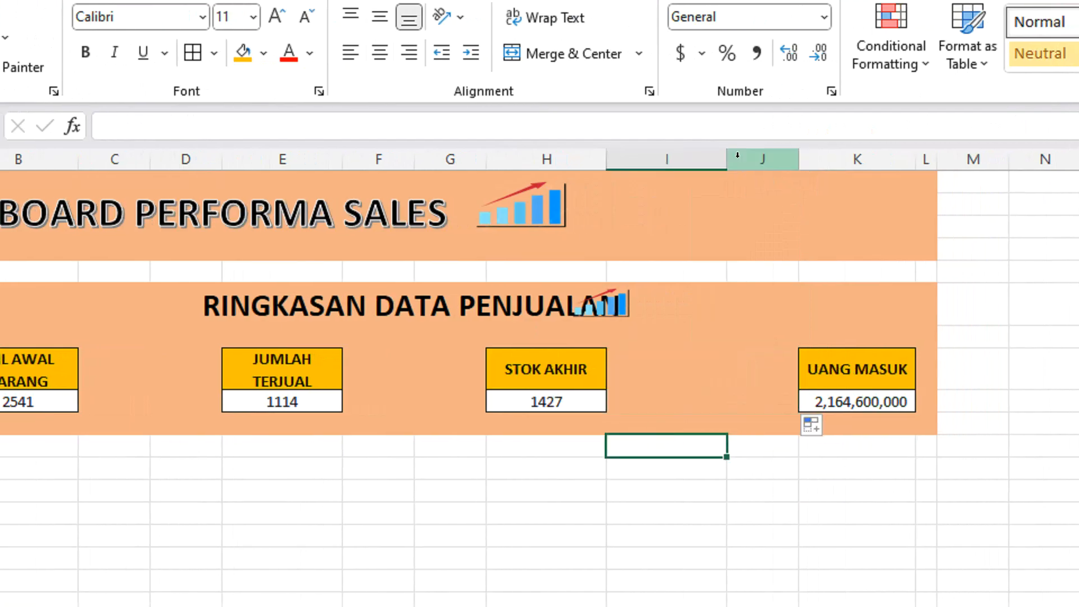
Narrow column I to about the width of column J and move the small chart picture just past the RINGKASAN DATA PENJUALAN heading.
left_click_drag(726, 159, 631, 159)
left_click_drag(713, 152, 717, 152)
left_click(689, 442)
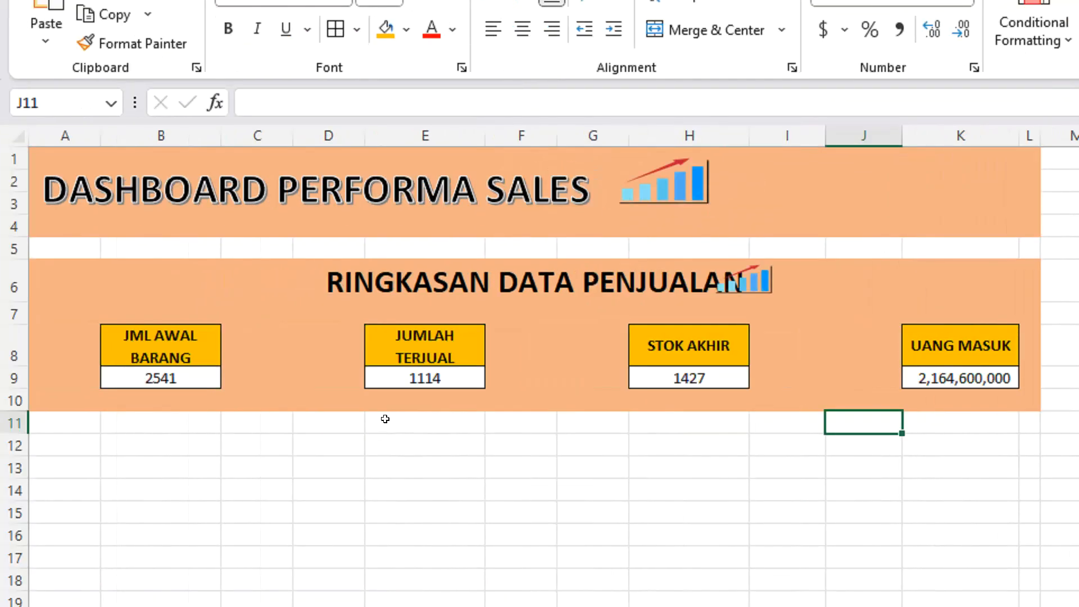
left_click_drag(756, 281, 796, 281)
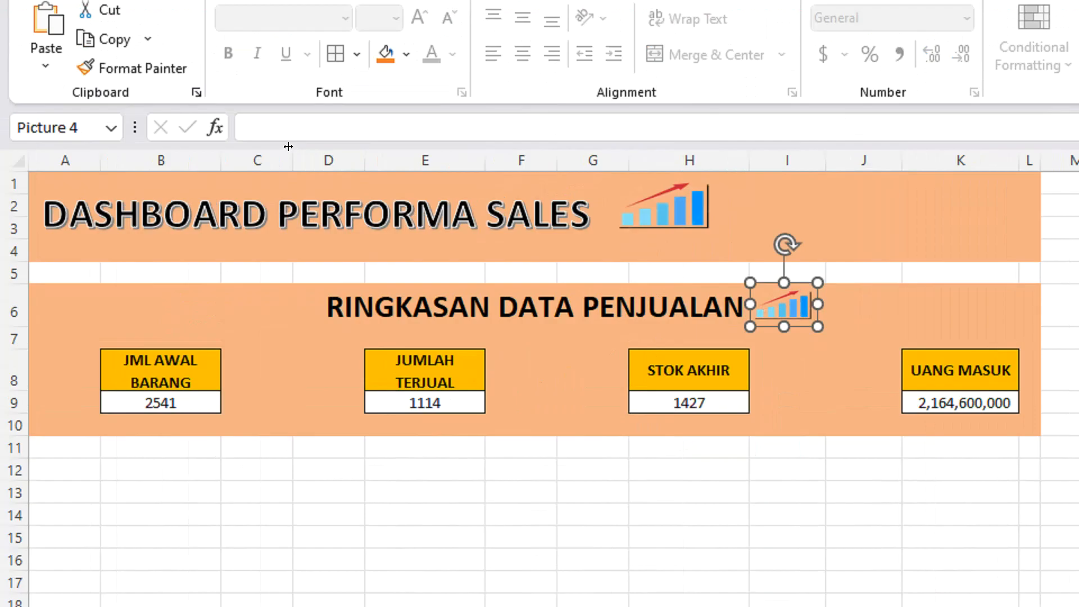
left_click_drag(287, 160, 328, 156)
left_click_drag(522, 160, 742, 145)
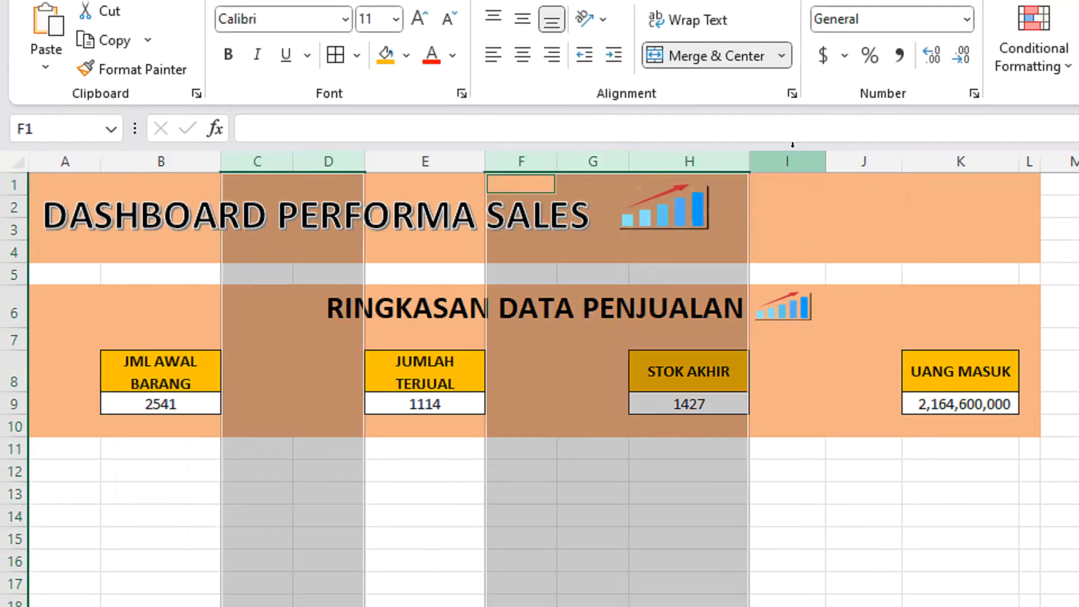
left_click(596, 158, "ctrl")
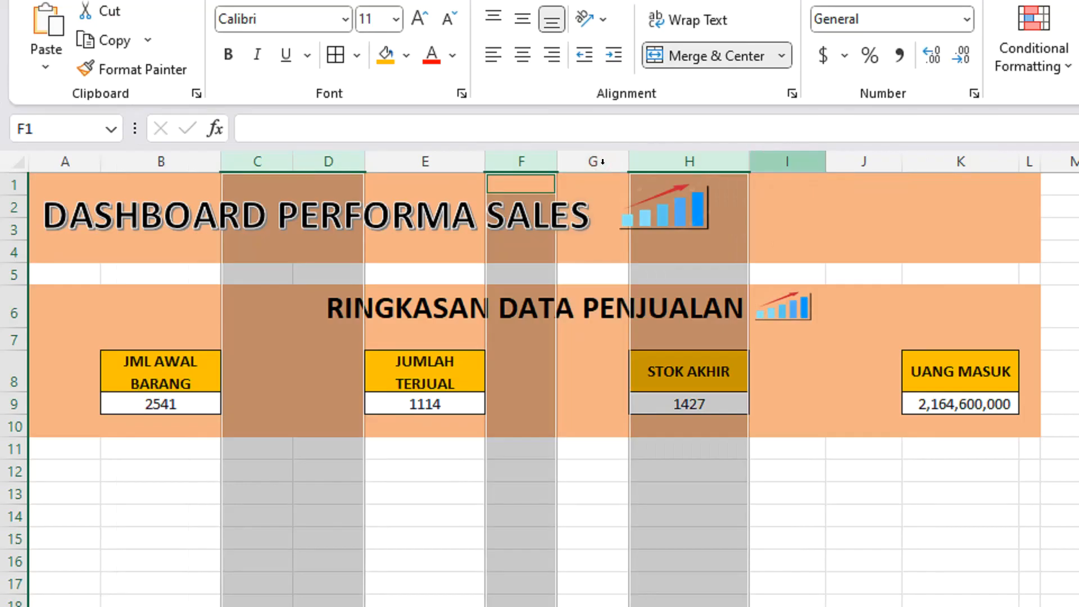
left_click(660, 155)
Narrow the spacer columns C, D, F, G, I and J to one equal, smaller width.
left_click_drag(255, 161, 332, 159)
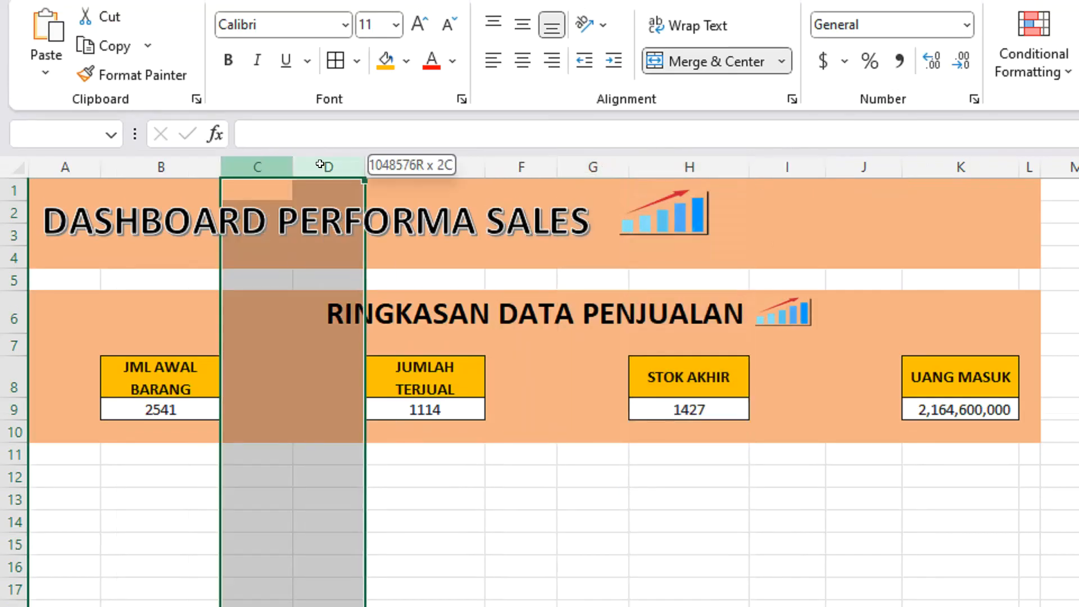
left_click_drag(518, 160, 590, 164)
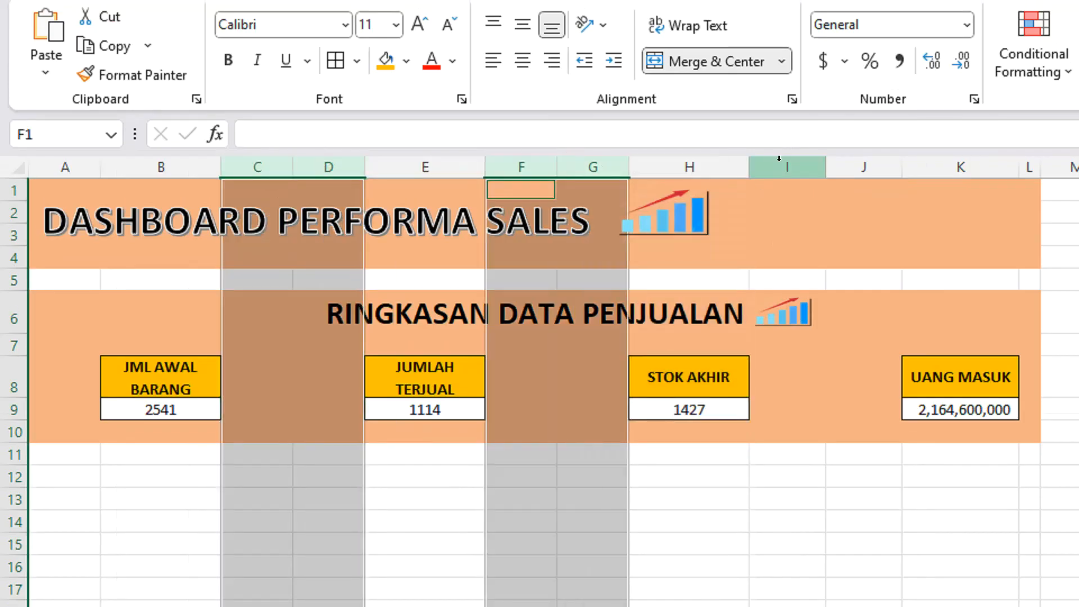
left_click_drag(784, 164, 843, 165)
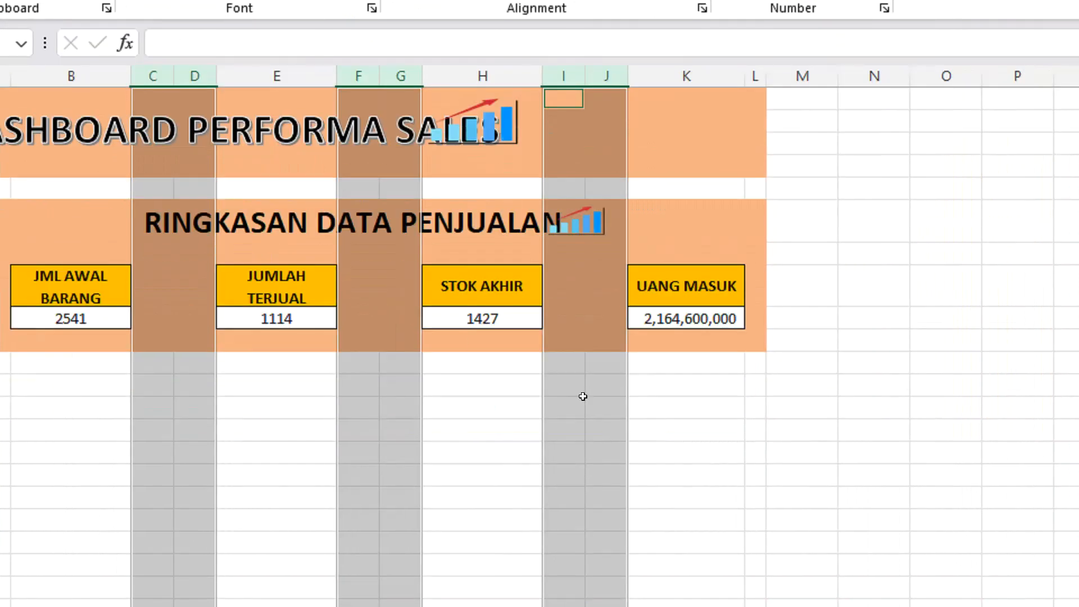
left_click(281, 490)
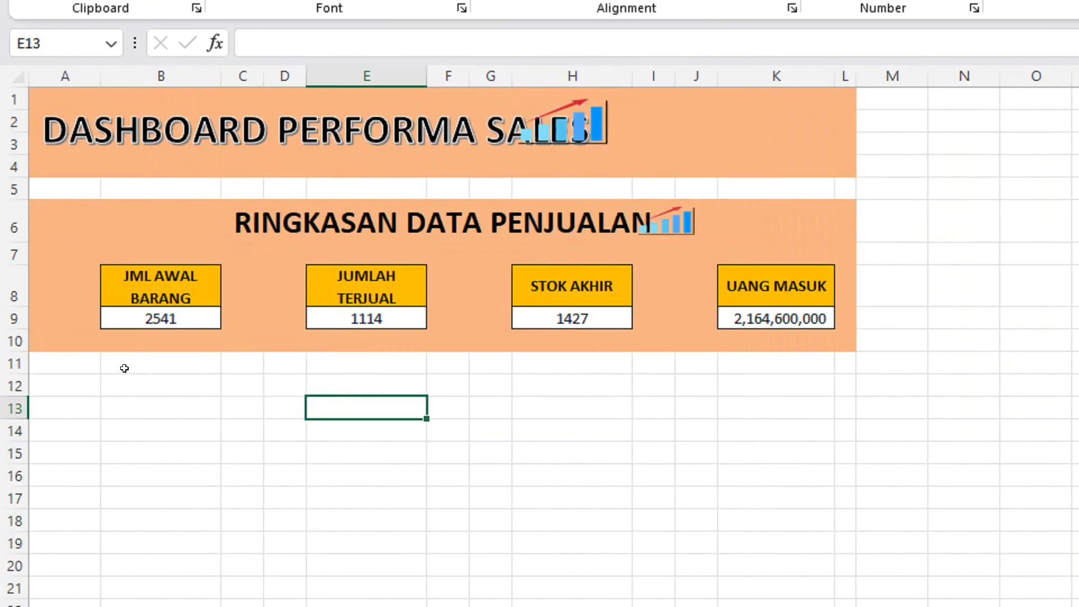
Move the two chart pictures just past the ends of the DASHBOARD PERFORMA SALES and RINGKASAN DATA PENJUALAN headings.
left_click_drag(485, 127, 564, 126)
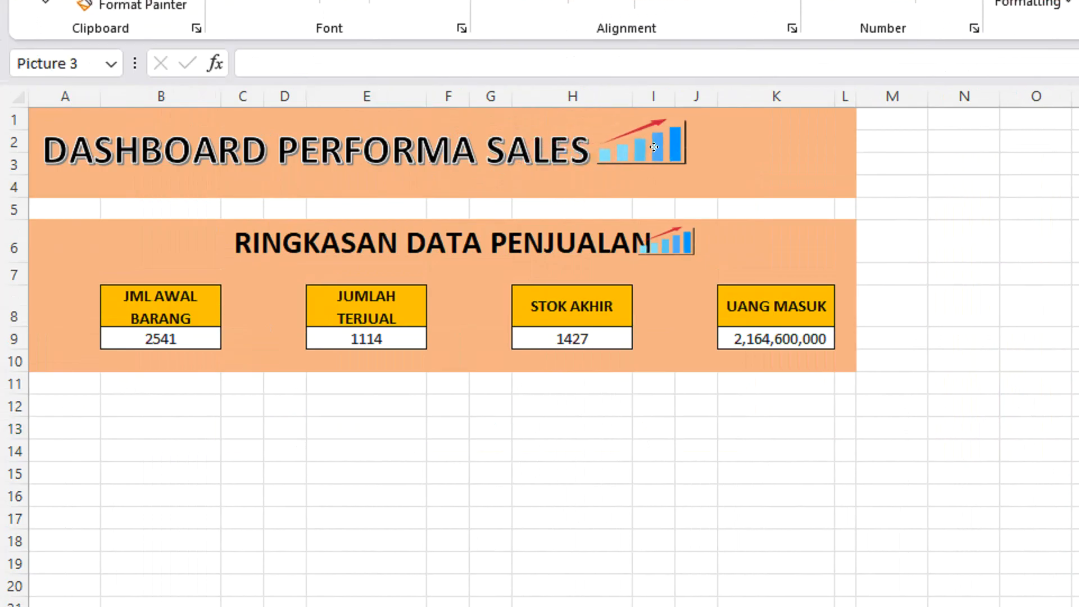
left_click_drag(654, 147, 655, 147)
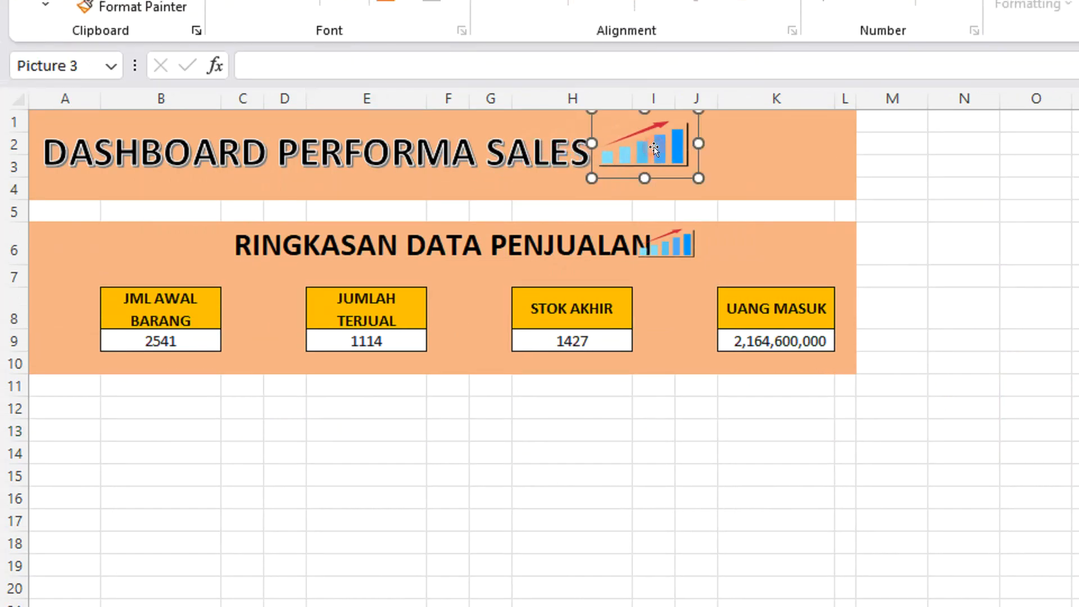
left_click_drag(668, 247, 686, 248)
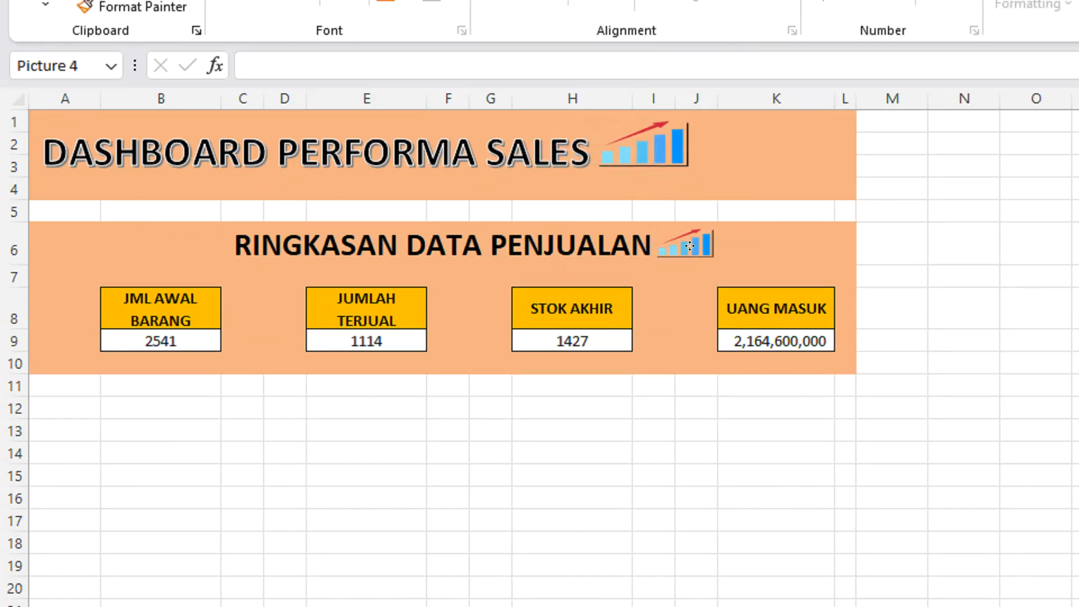
left_click(675, 446)
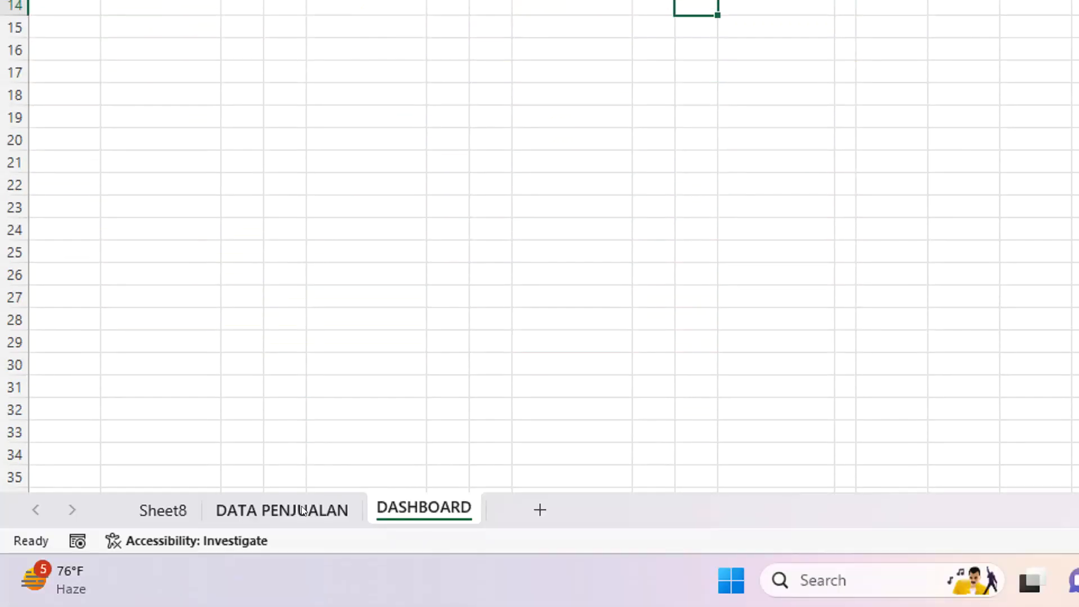
Create a PivotTable from 'DATA PENJUALAN'!$A$3:$K$65 on the existing worksheet at Sheet8!$A$6.
left_click(301, 509)
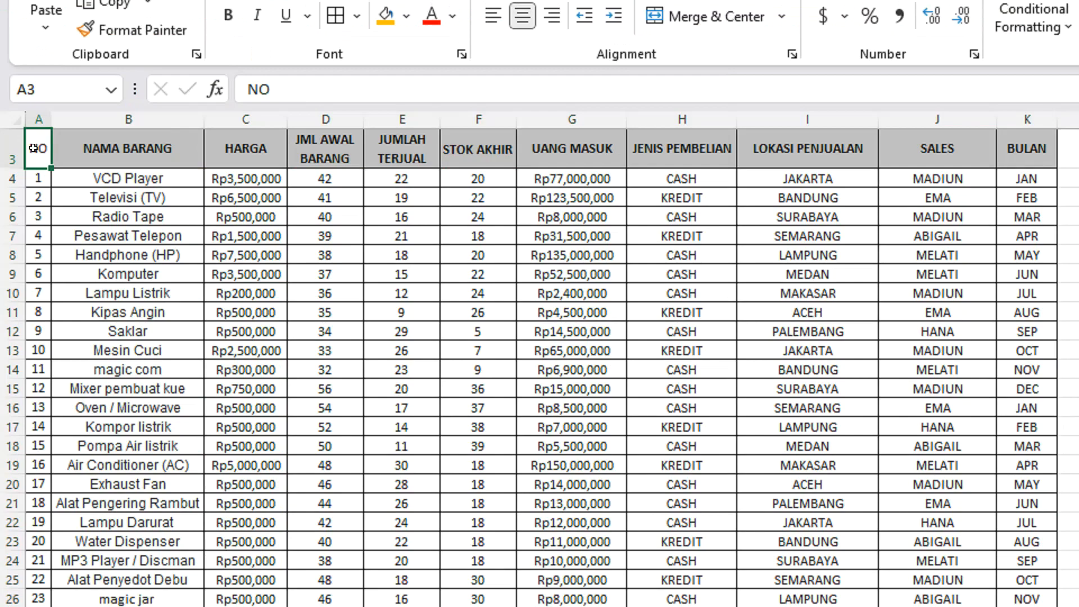
key("ctrl+shift+Right")
key("ctrl+shift+Down")
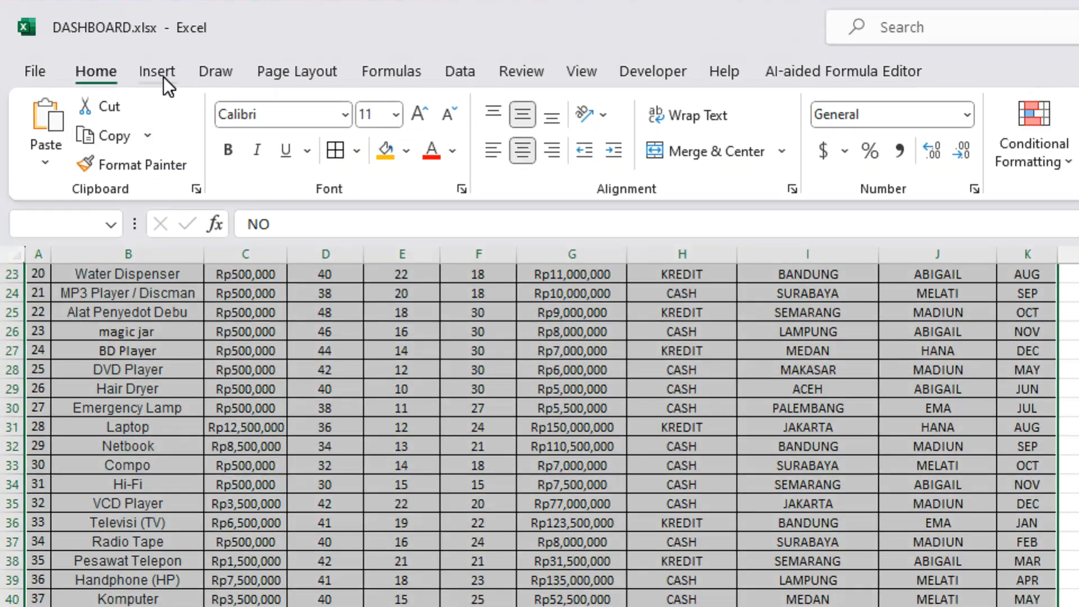
left_click(160, 72)
left_click(70, 156)
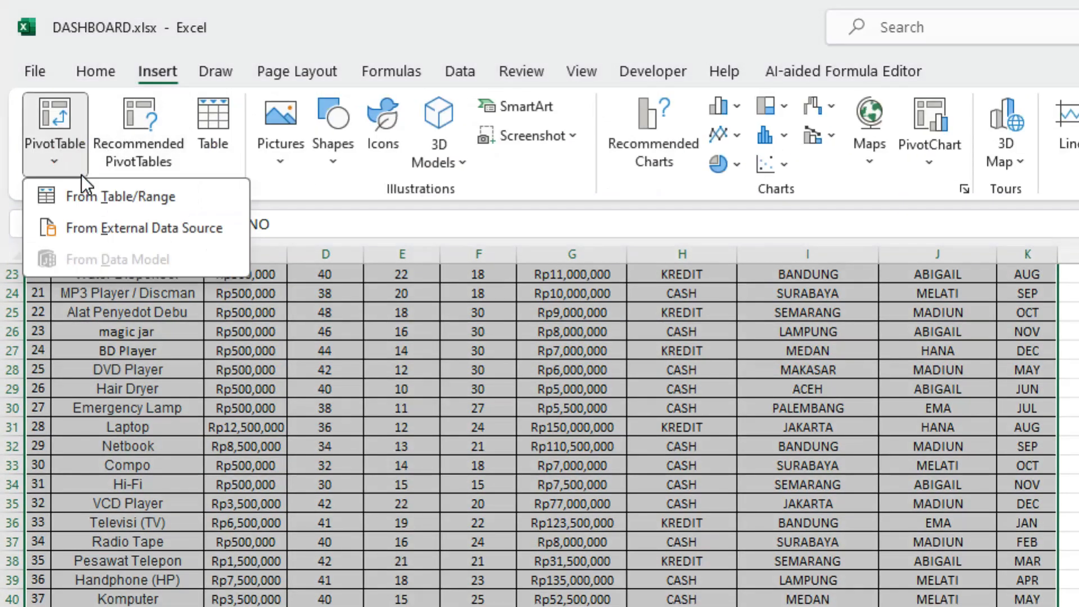
left_click(105, 197)
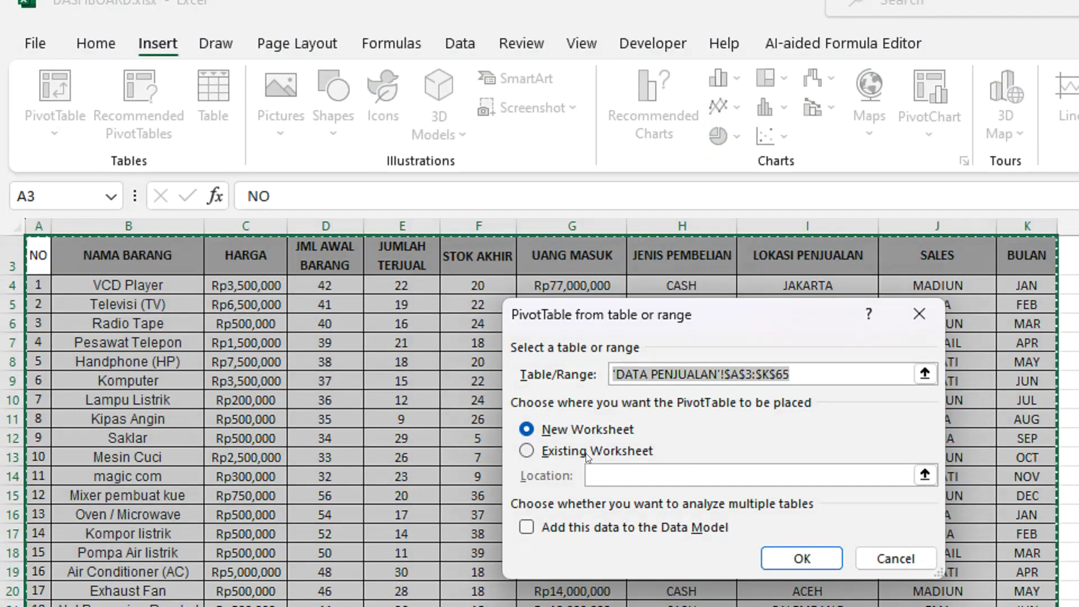
left_click(570, 454)
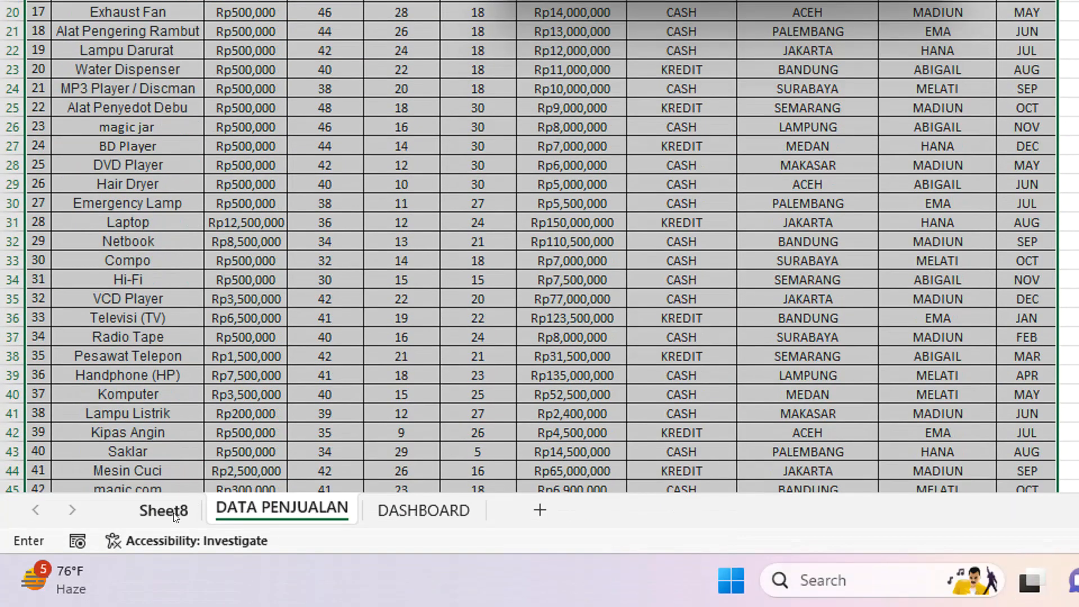
left_click(173, 513)
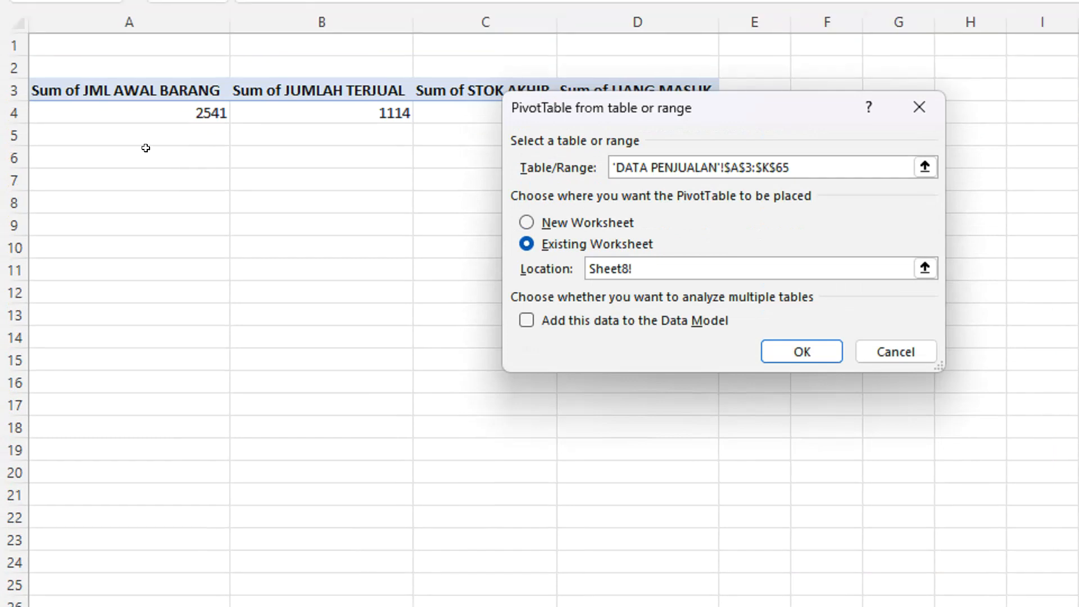
left_click(138, 122)
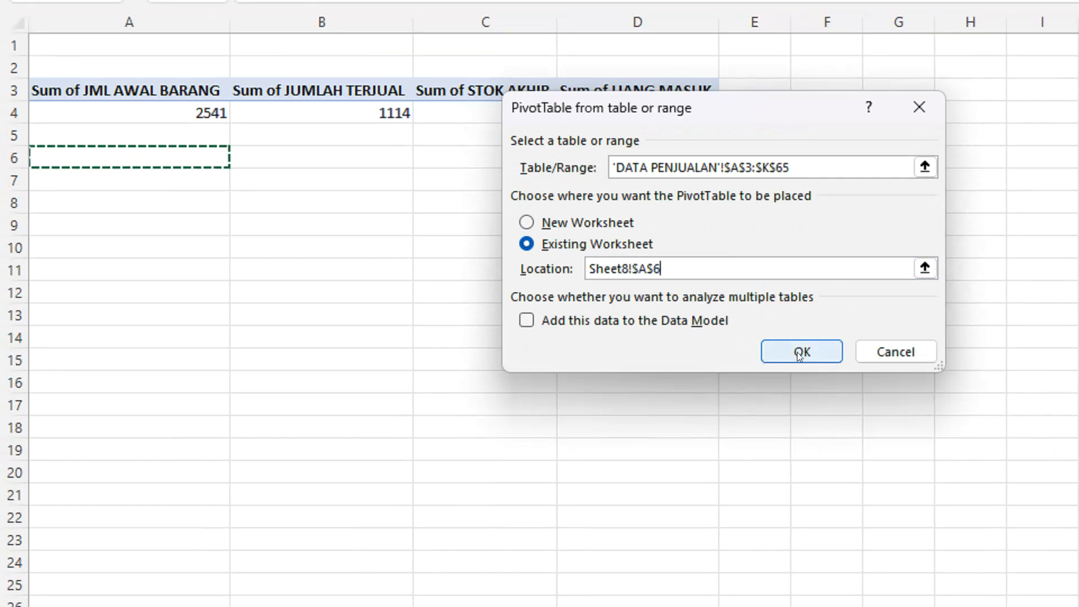
left_click(797, 351)
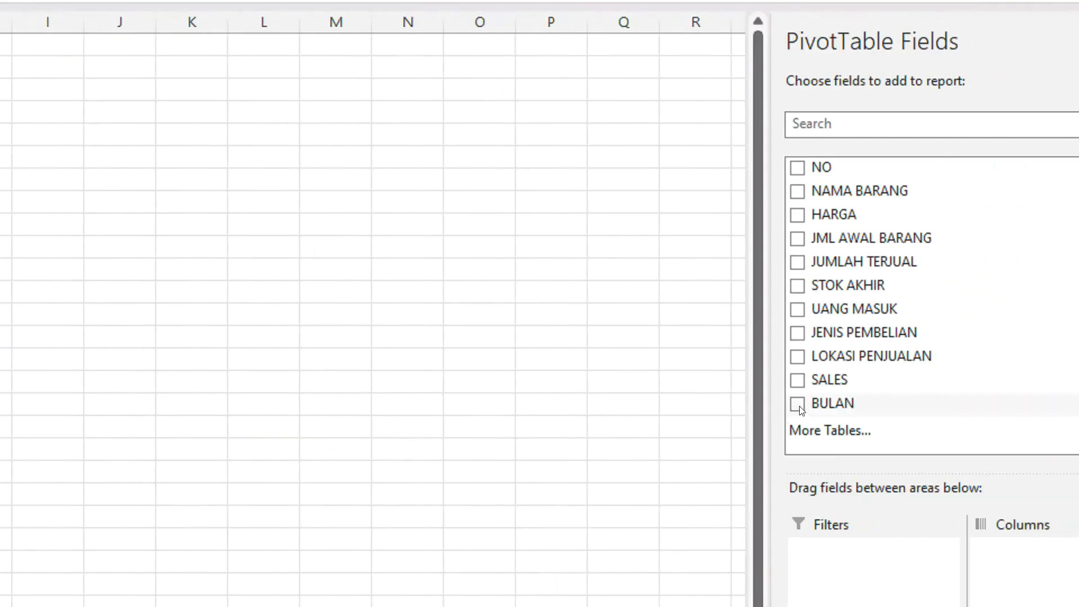
Add the BULAN field to the new PivotTable as row labels.
left_click(799, 406)
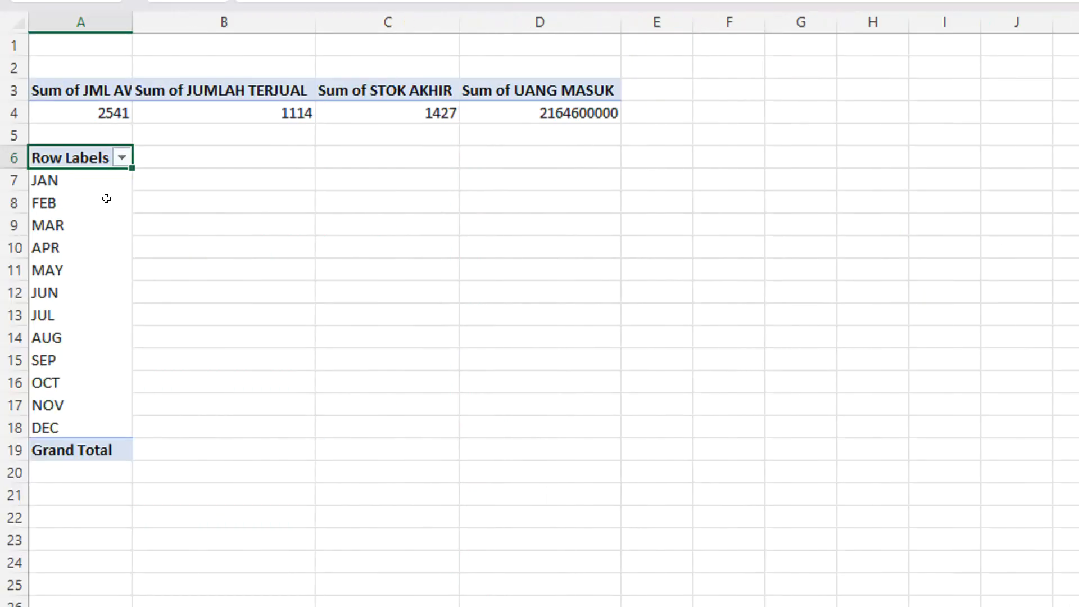
left_click(272, 248)
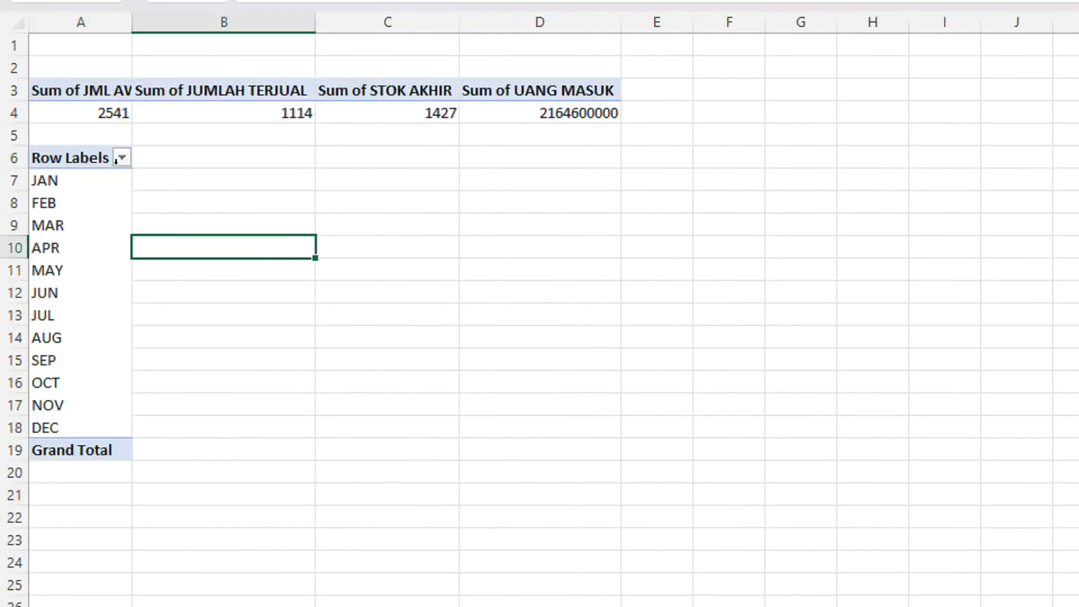
left_click_drag(116, 161, 89, 451)
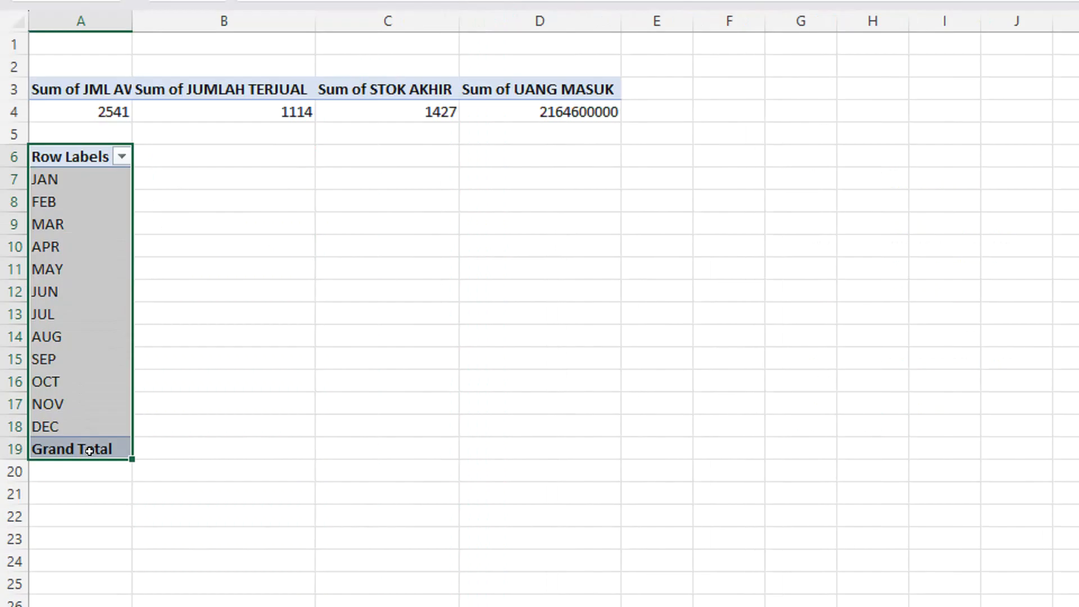
Insert a BULAN slicer for the month PivotTable at A6.
left_click(70, 152)
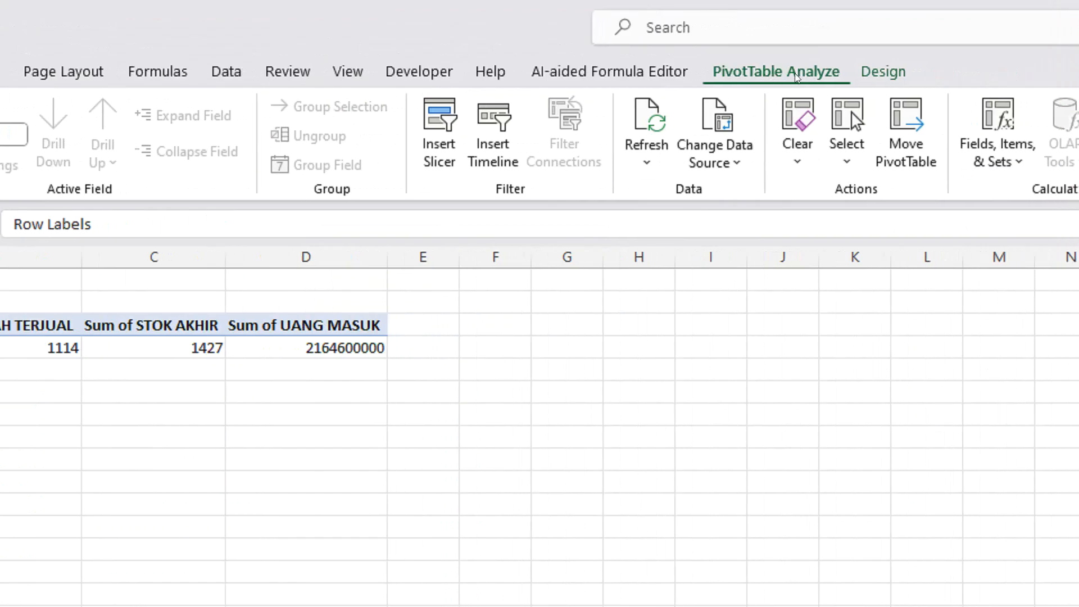
left_click(440, 153)
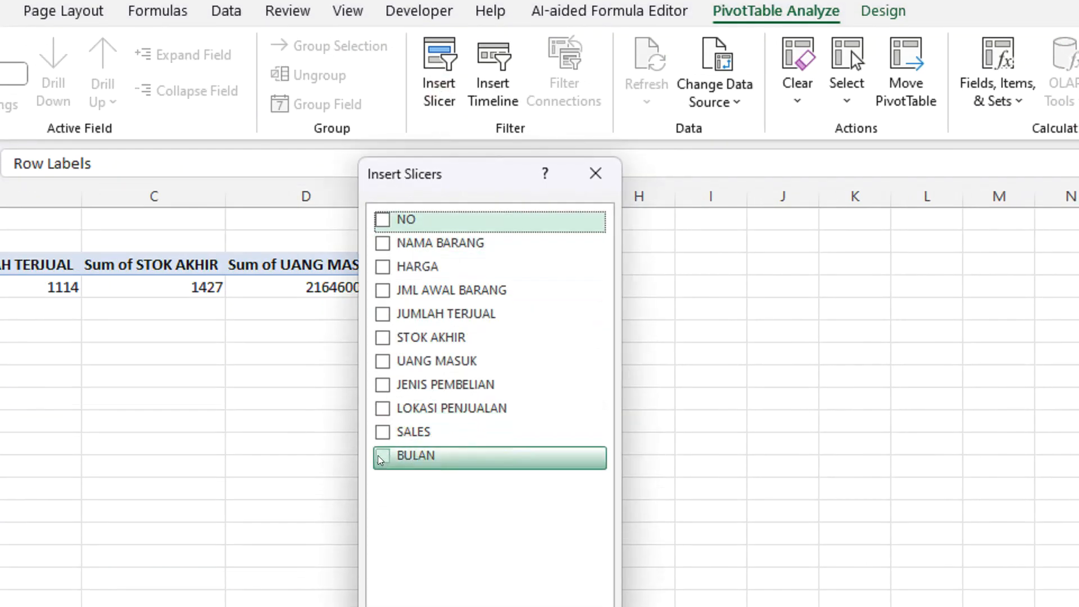
left_click(382, 455)
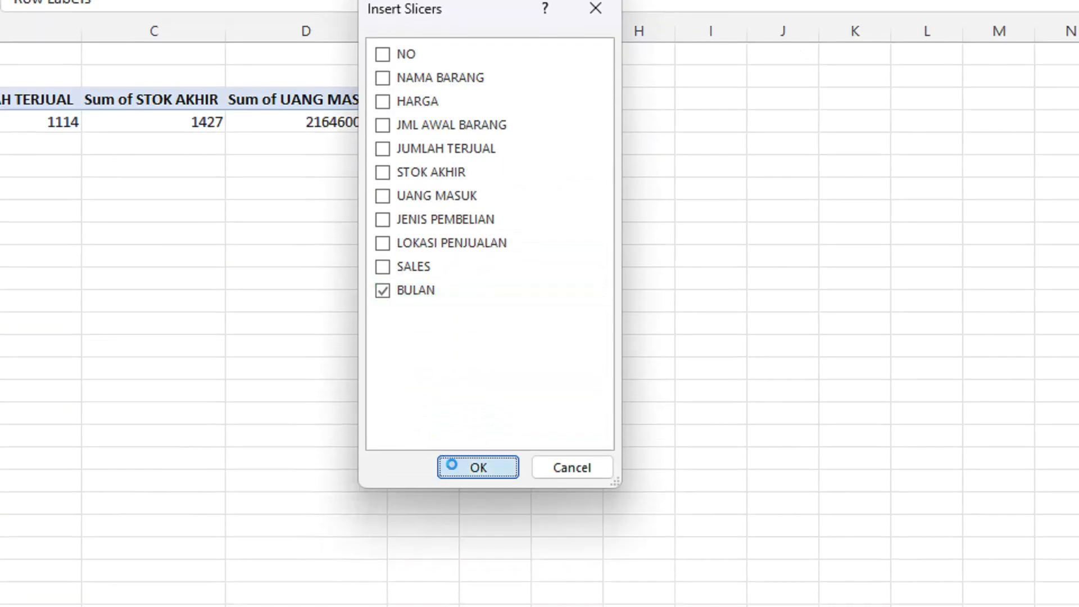
left_click(478, 606)
Move the BULAN slicer from Sheet8 to the DASHBOARD sheet and place it beside the banner at the top of column M.
left_click_drag(597, 322, 76, 172)
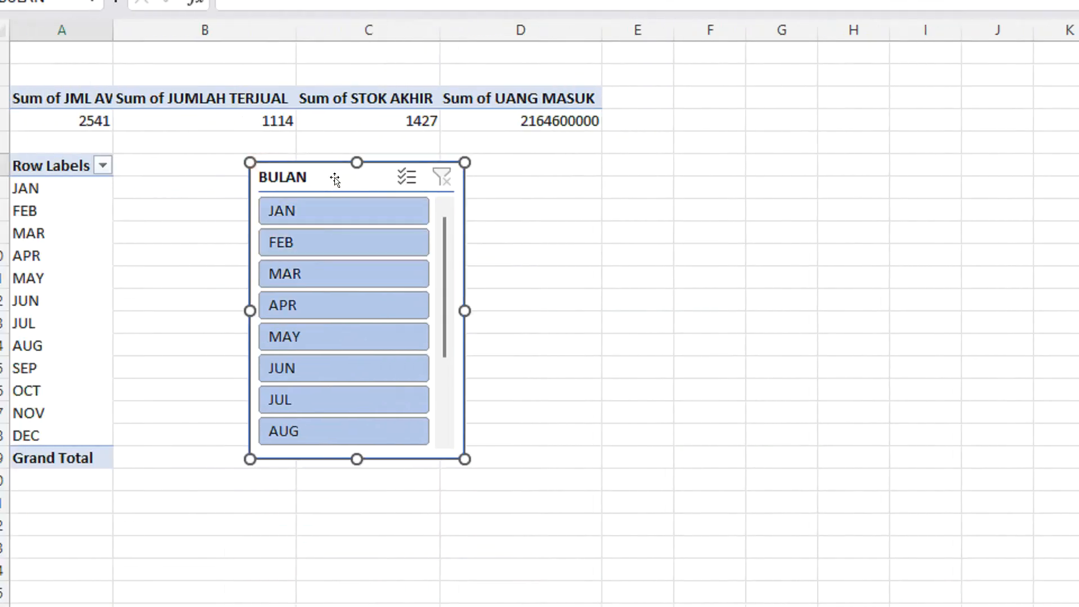
key("Delete")
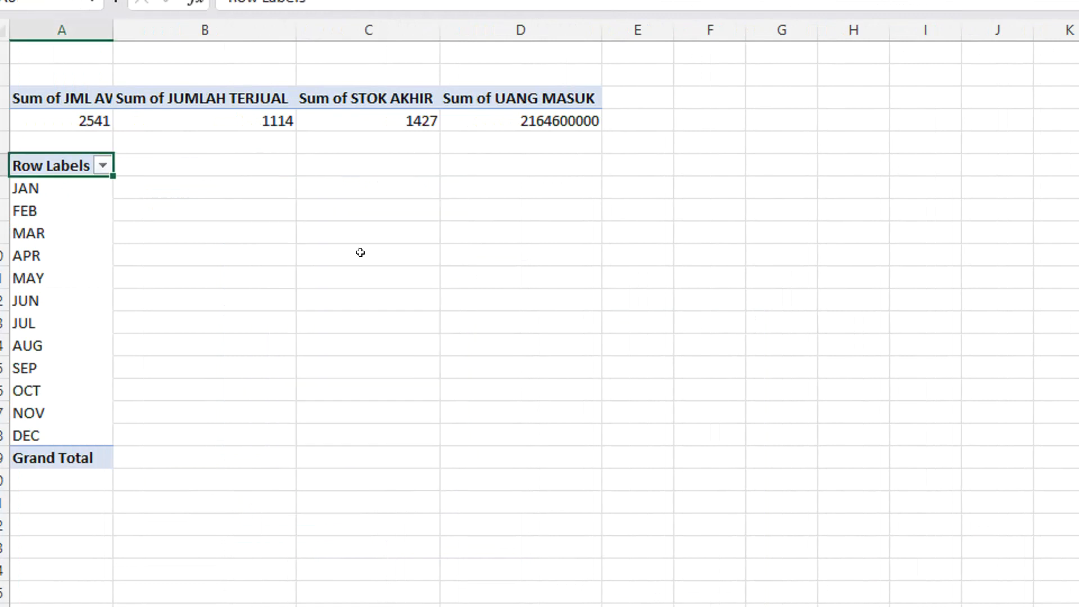
left_click(418, 515)
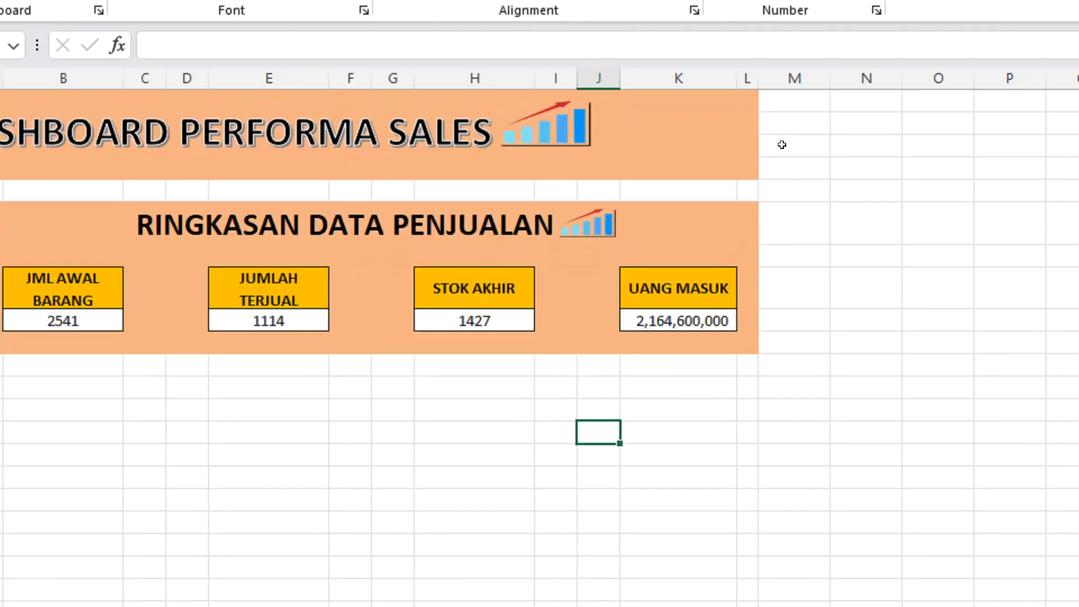
key("ctrl+v")
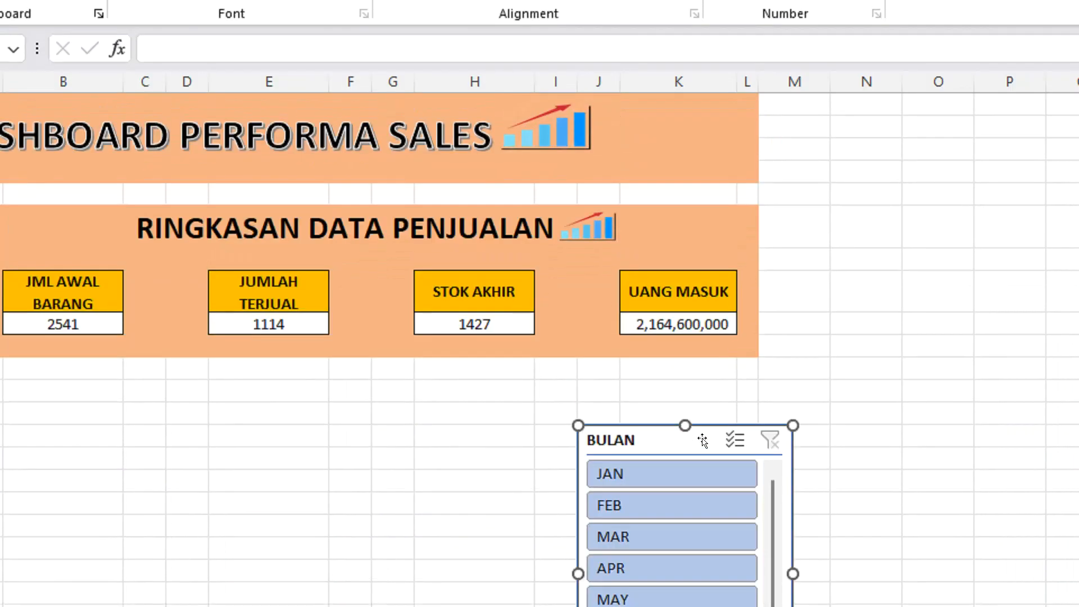
left_click_drag(702, 440, 898, 106)
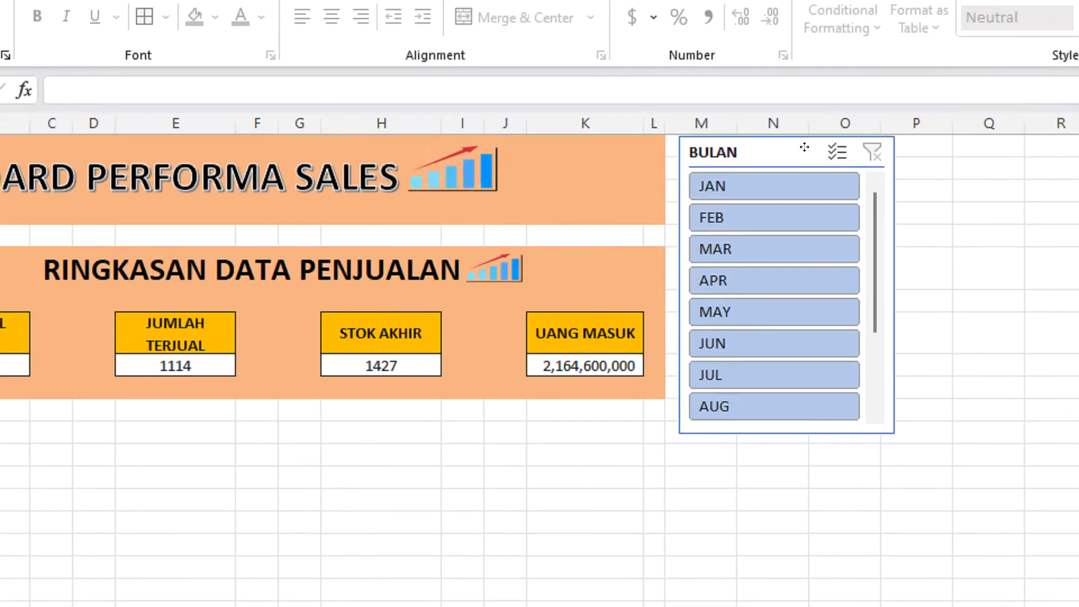
left_click_drag(804, 147, 804, 147)
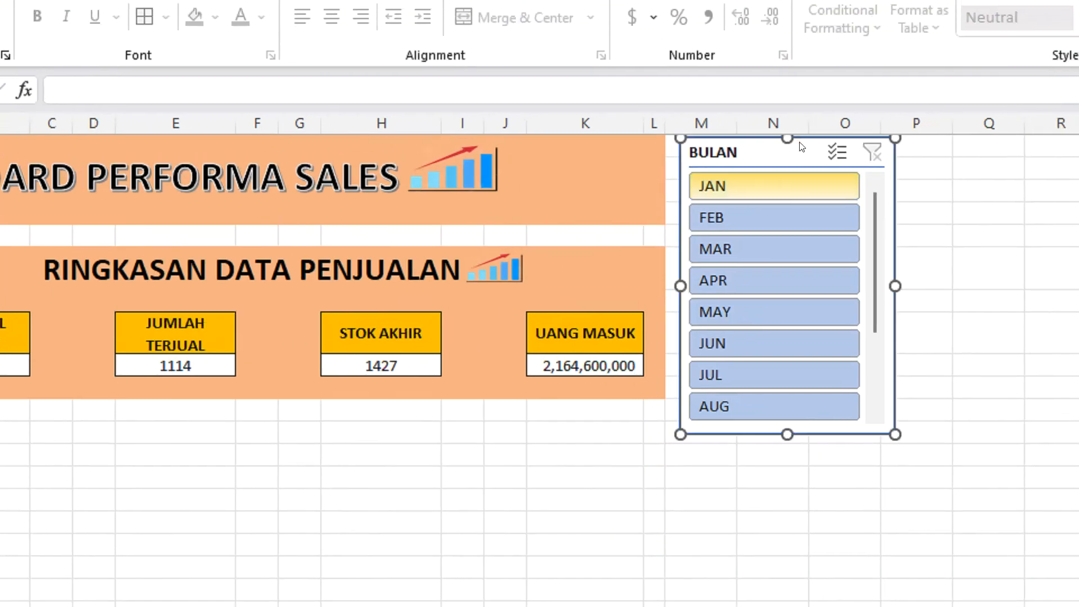
Lengthen the BULAN slicer until all months from JAN to DEC fit without scrolling.
left_click_drag(787, 430, 777, 489)
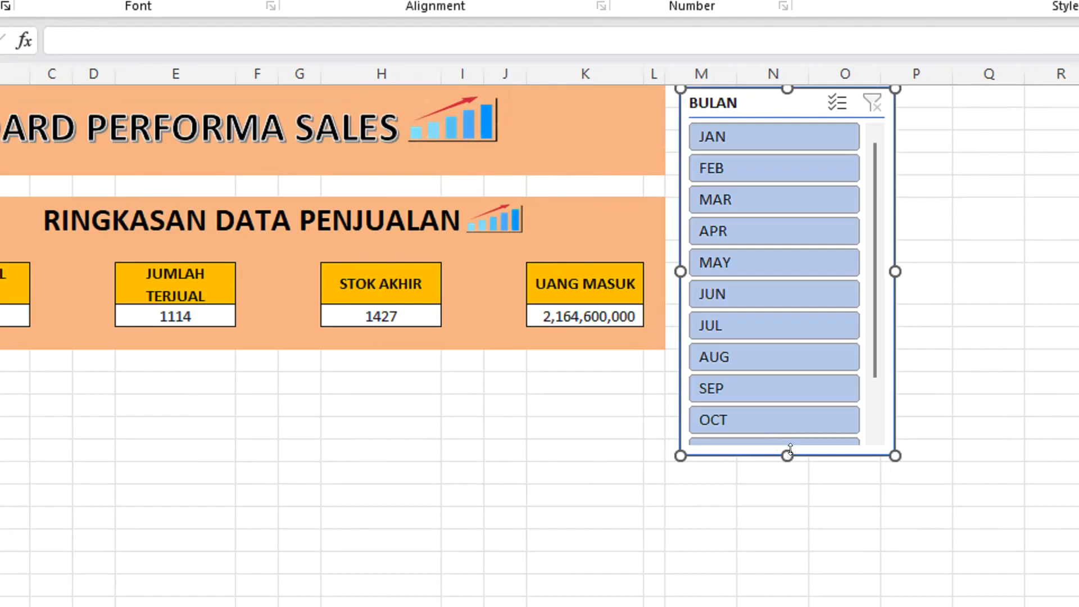
left_click_drag(790, 449, 777, 505)
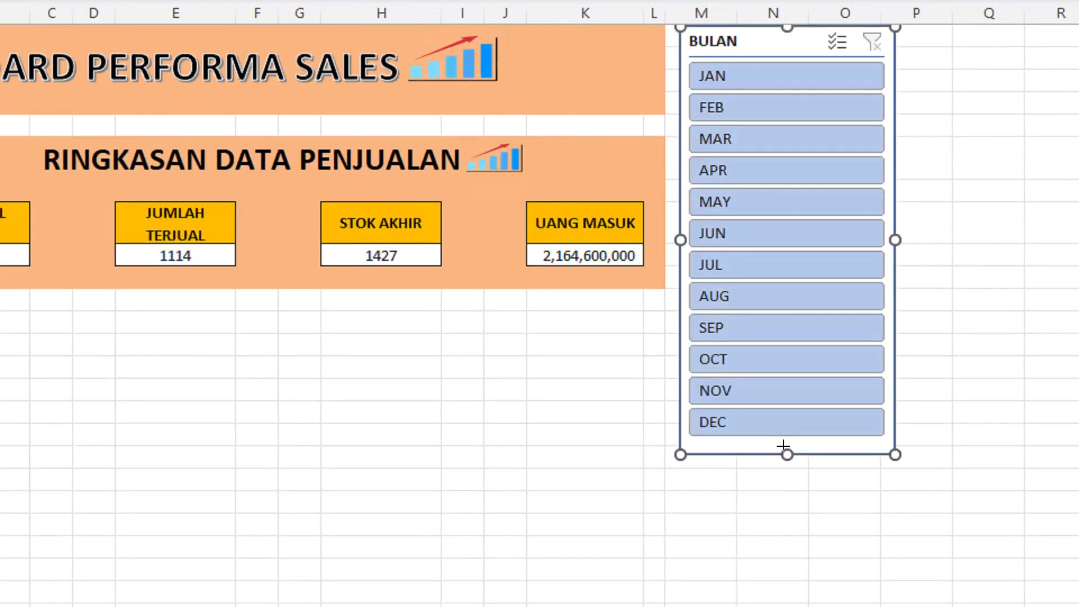
left_click_drag(783, 446, 783, 439)
left_click(1059, 278)
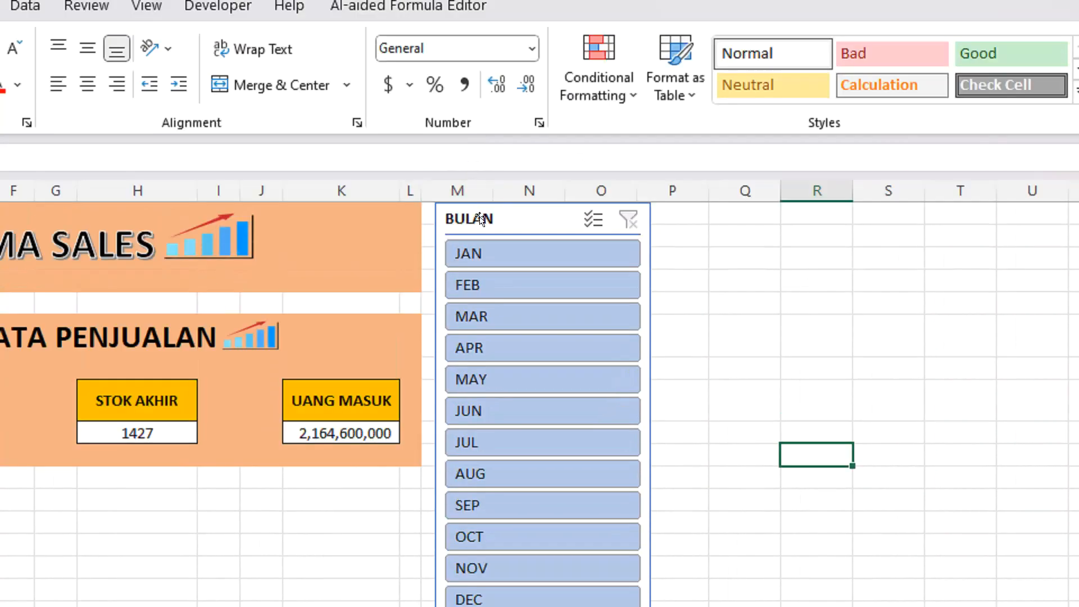
Test the BULAN slicer by filtering on JAN, FEB, MAR and APR, and check the PivotTables on Sheet8.
left_click(481, 219)
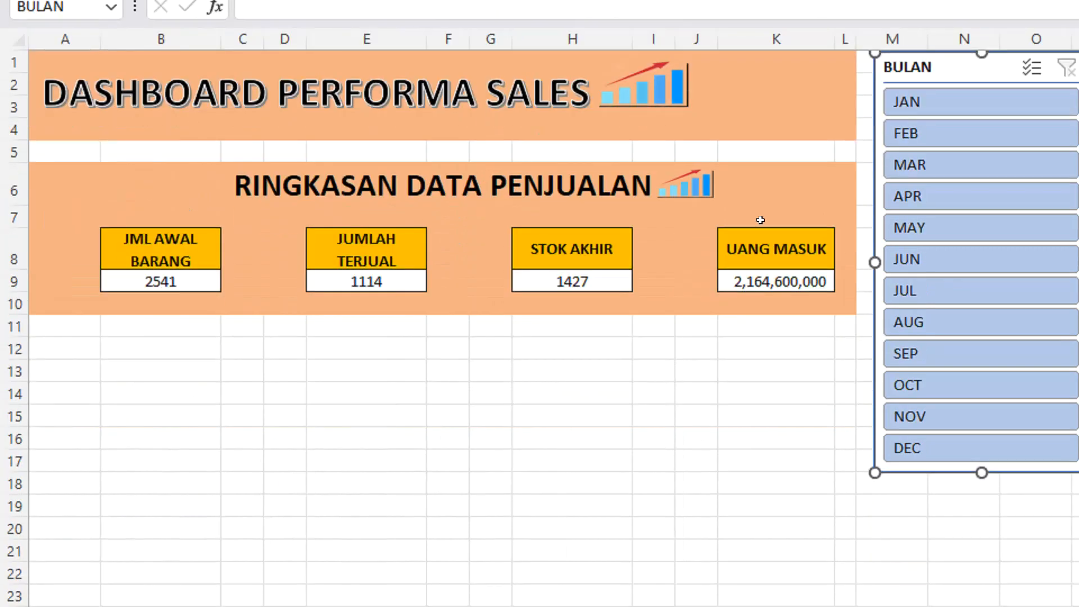
left_click(951, 102)
left_click(932, 130)
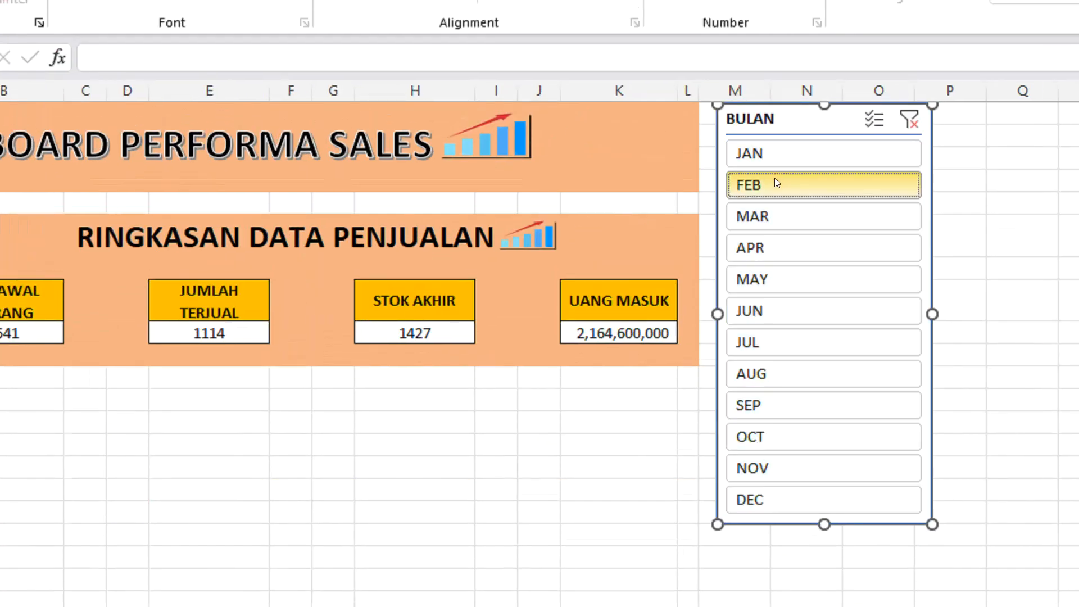
left_click(771, 216)
left_click(766, 248)
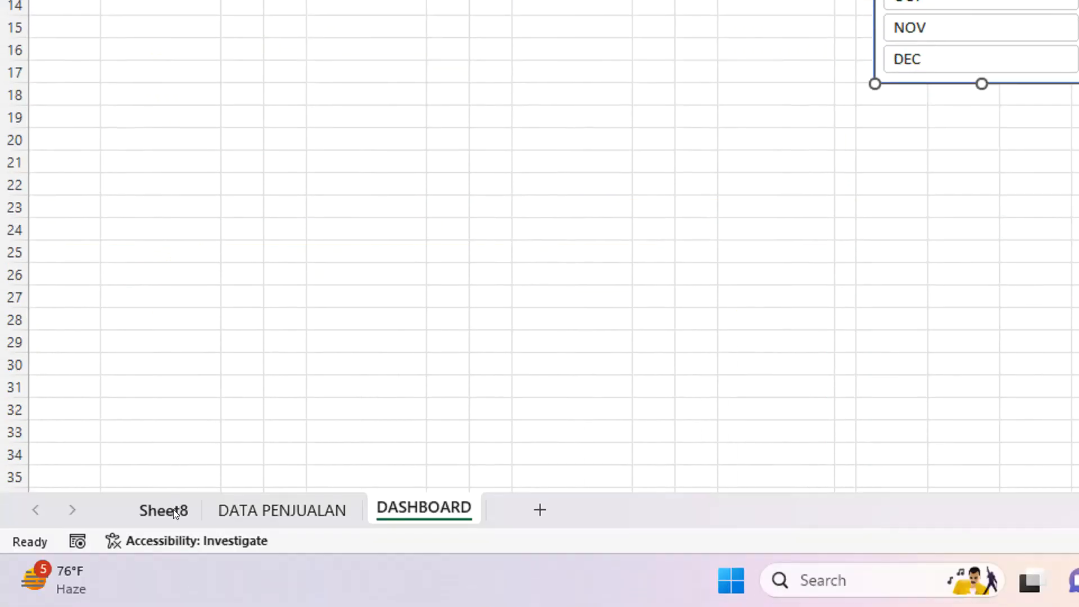
left_click(164, 511)
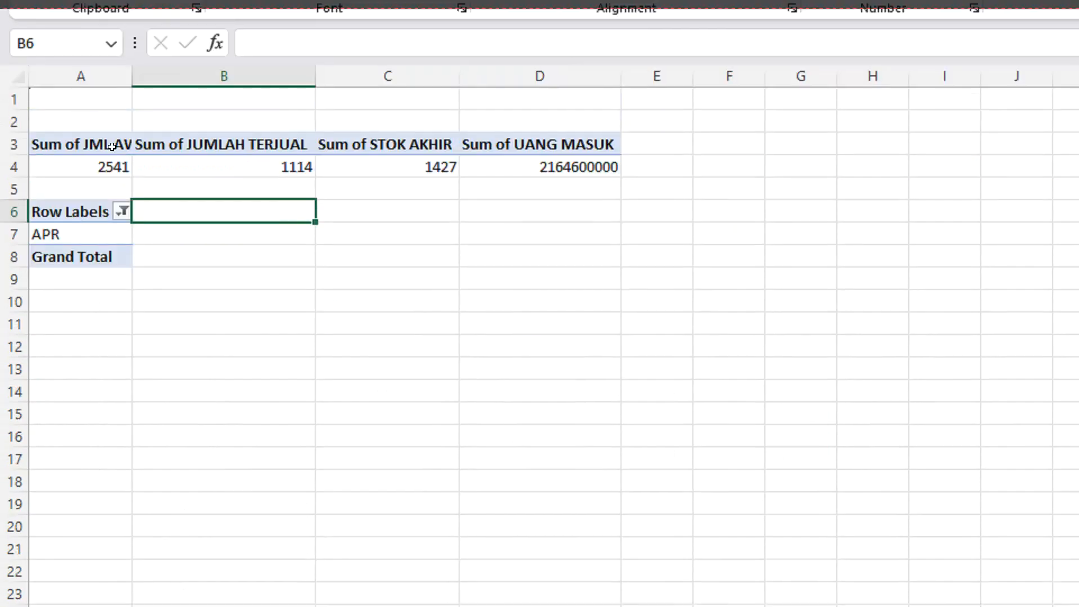
Insert slicers for JML AWAL BARANG, JUMLAH TERJUAL, STOK AKHIR and UANG MASUK from the summary PivotTable at A3.
left_click(112, 146)
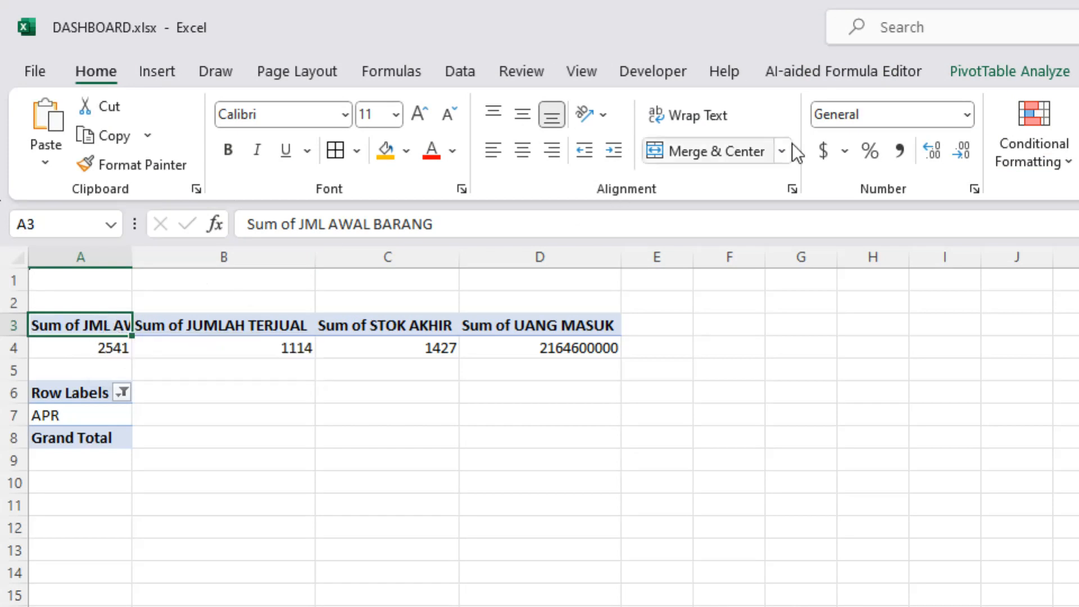
left_click(810, 77)
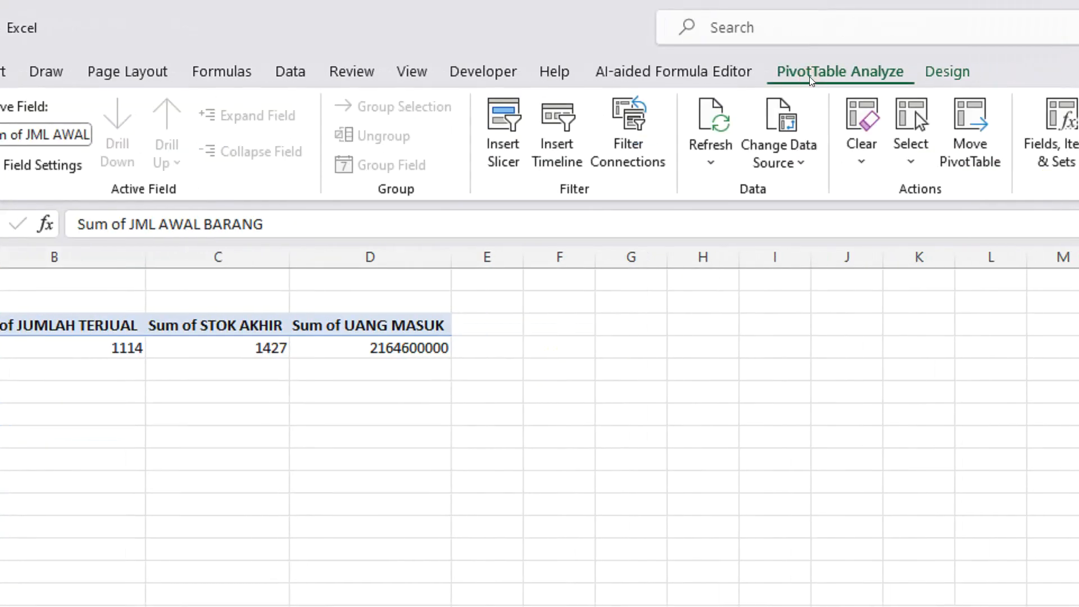
left_click(511, 165)
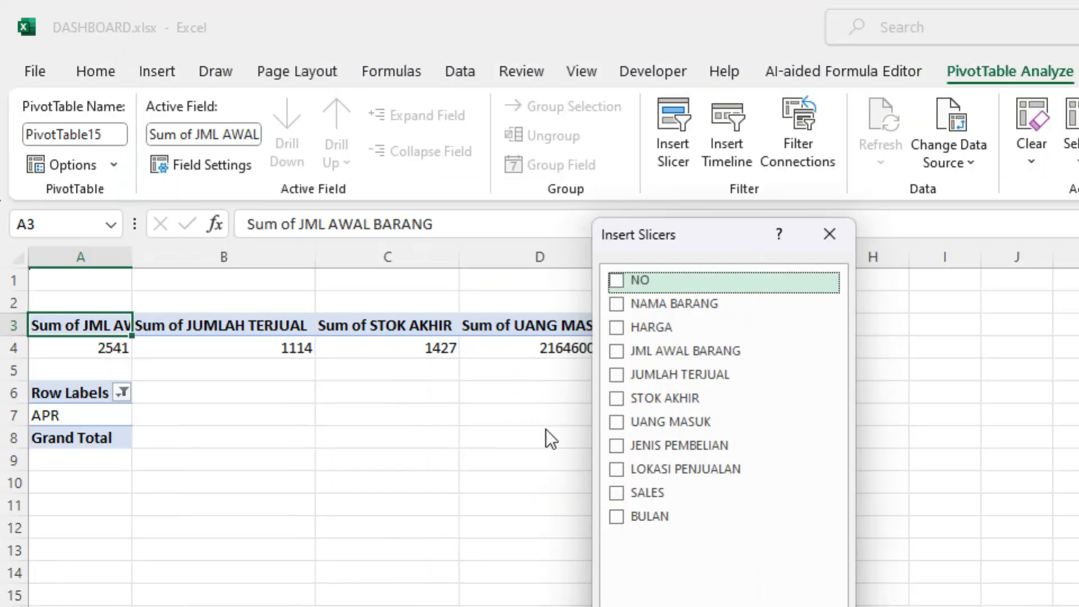
left_click(620, 352)
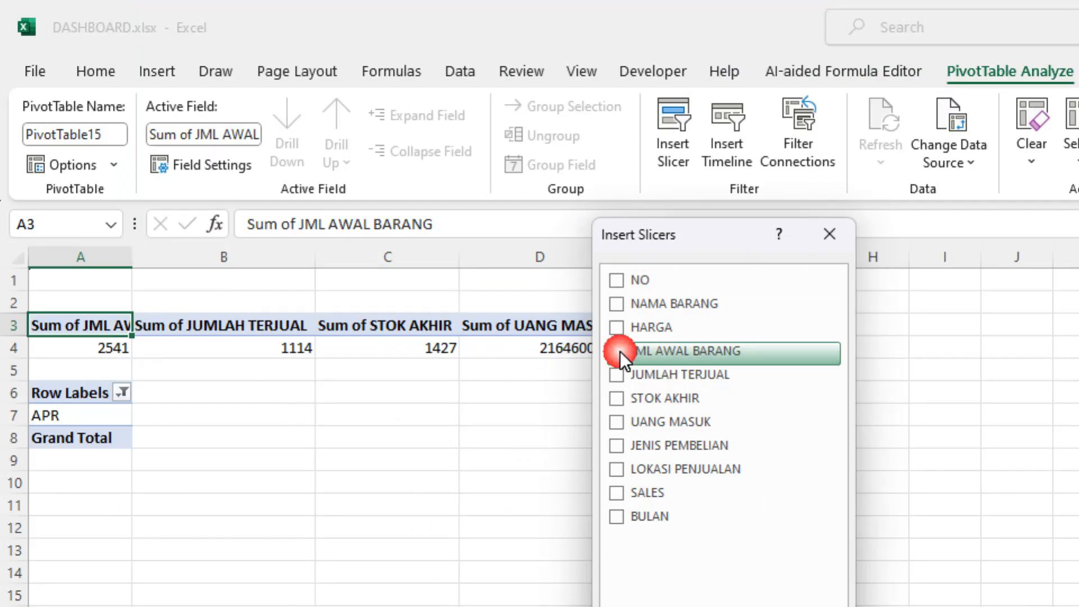
left_click(616, 373)
left_click(616, 397)
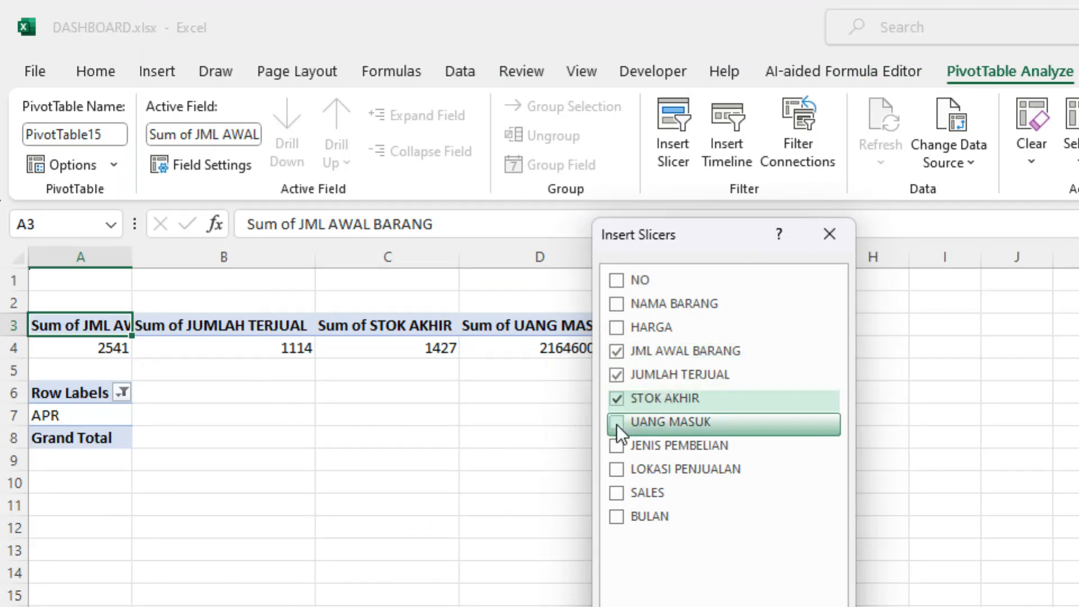
left_click(616, 423)
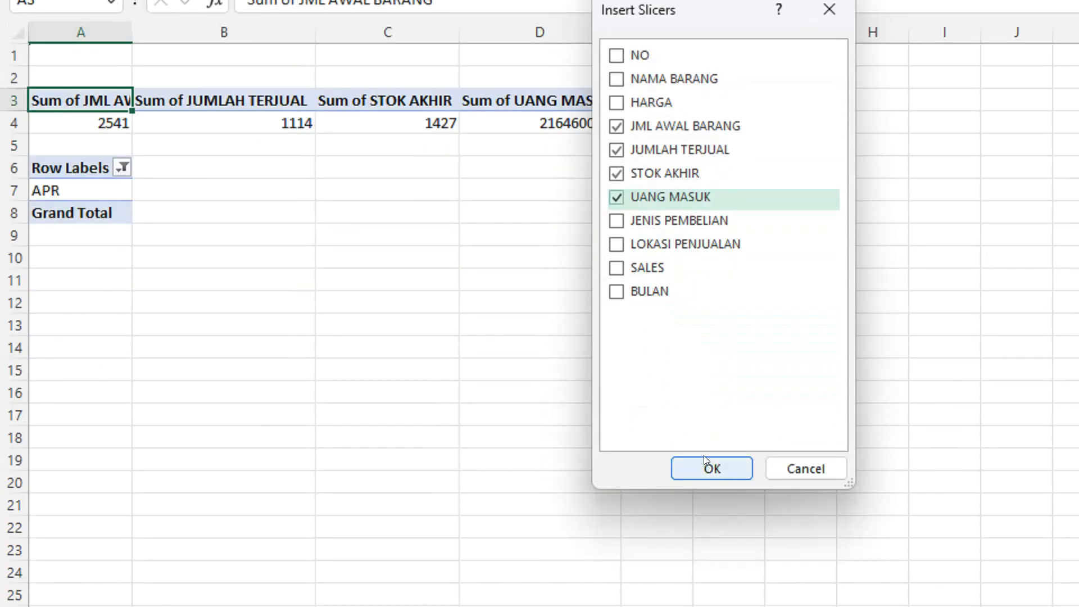
left_click(704, 455)
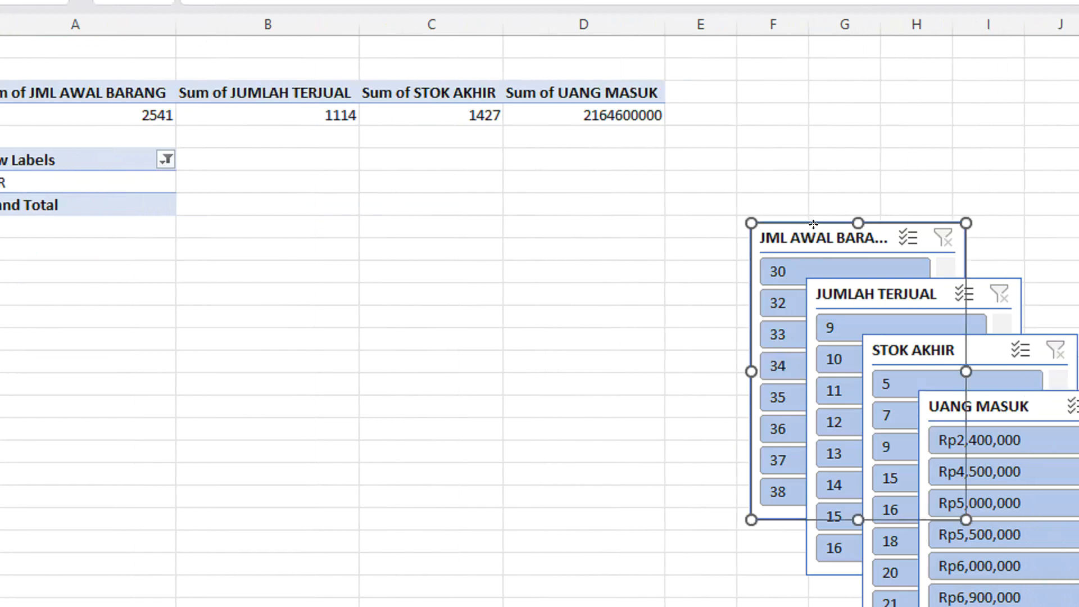
Line up the four new slicers in an overlapping row beside the PivotTables, level with the top rows of the sheet.
left_click_drag(813, 224, 856, 63)
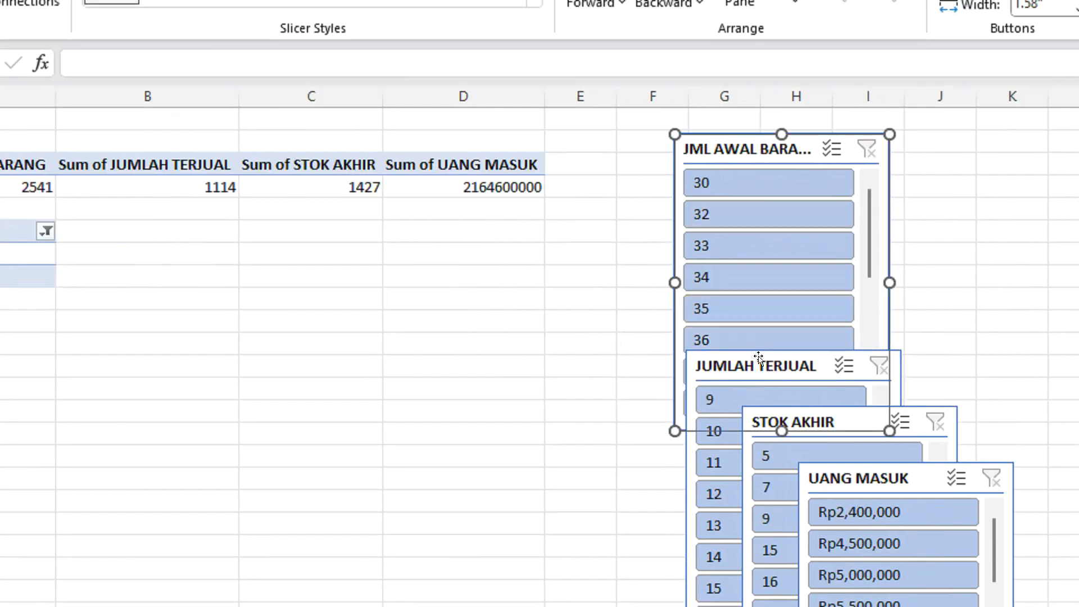
left_click_drag(758, 358, 798, 131)
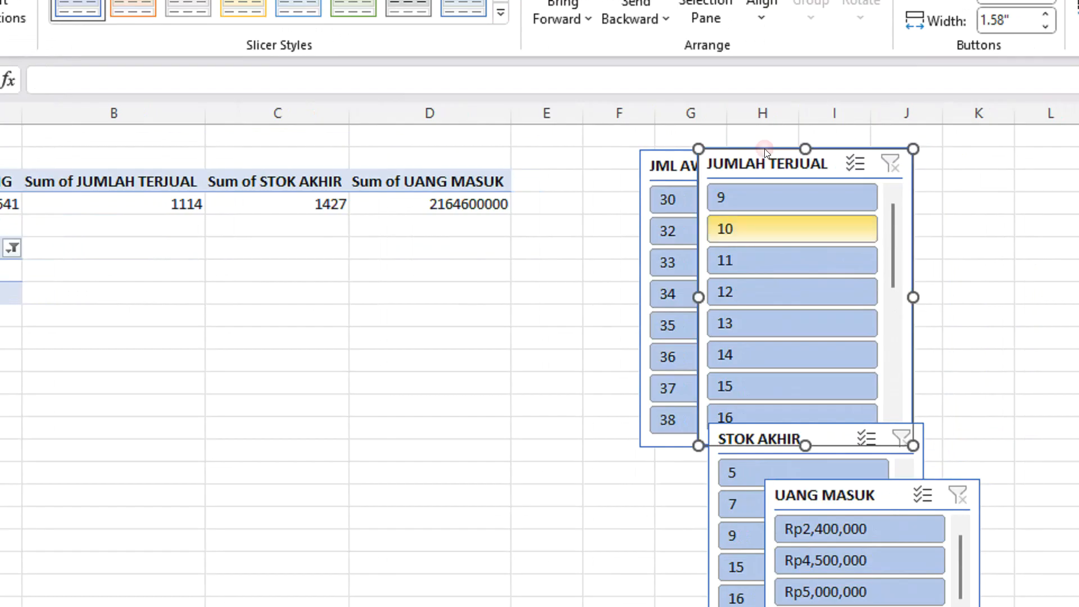
left_click_drag(782, 429, 836, 154)
left_click_drag(723, 147, 713, 142)
left_click_drag(759, 486, 776, 142)
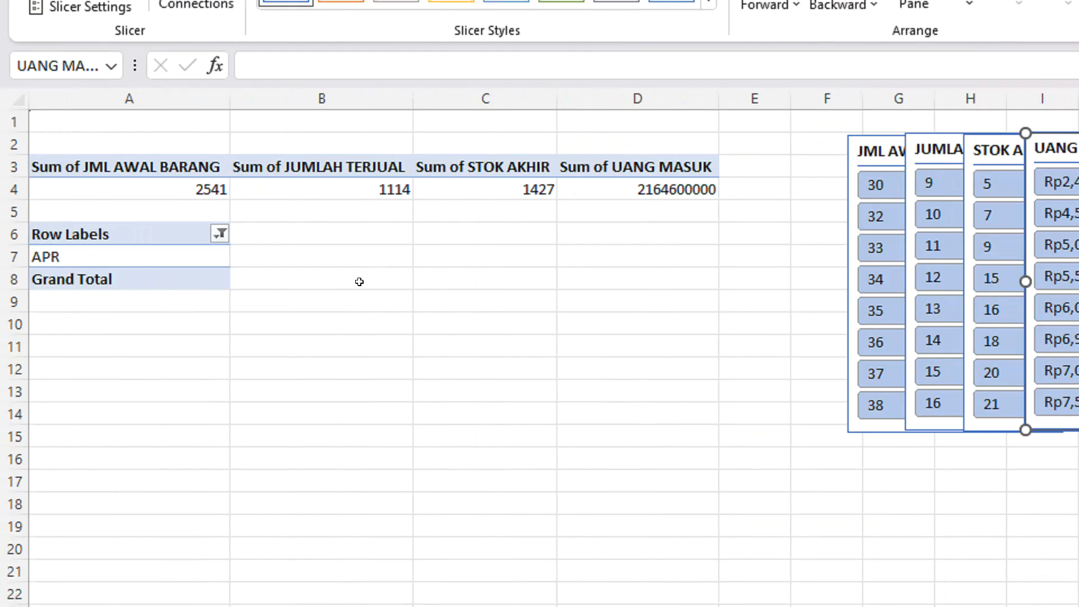
Connect the summary PivotTable at A3 to the BULAN slicer, keeping its own four slicers connected.
left_click(120, 189)
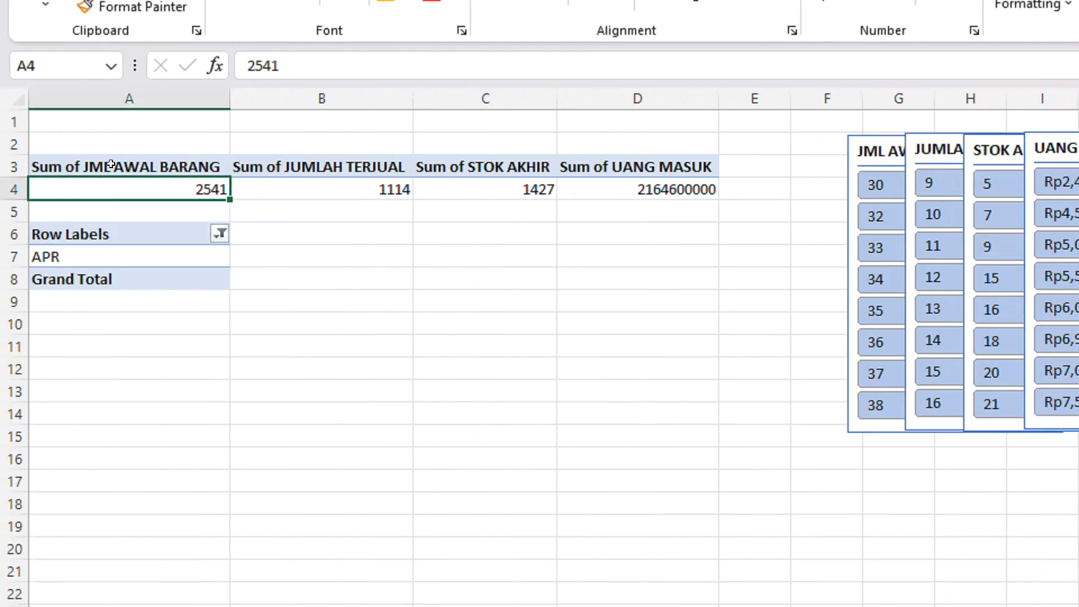
left_click(111, 164)
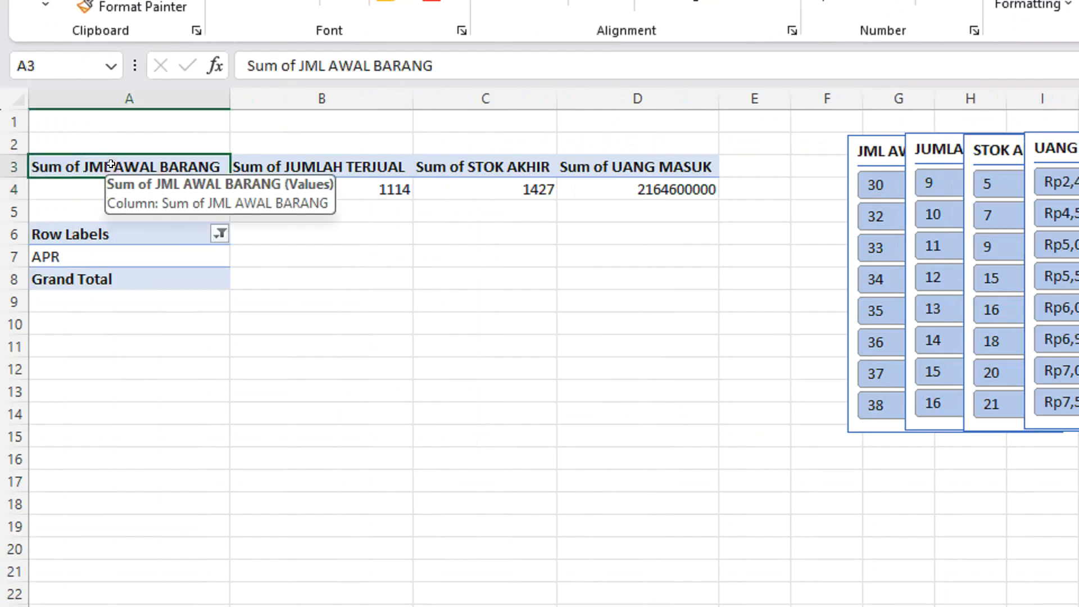
left_click(108, 235)
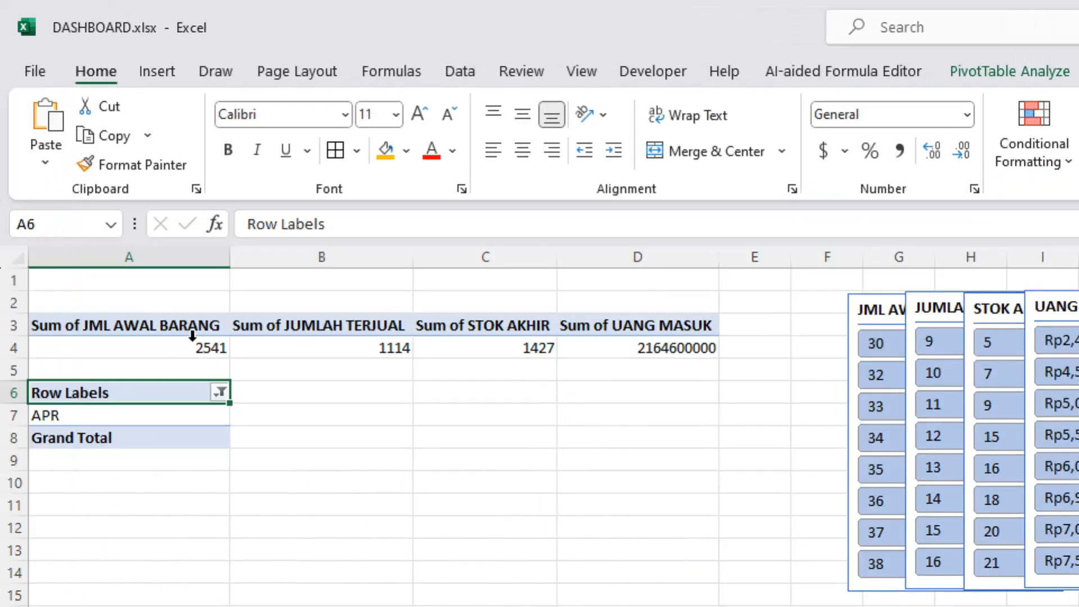
left_click(186, 329)
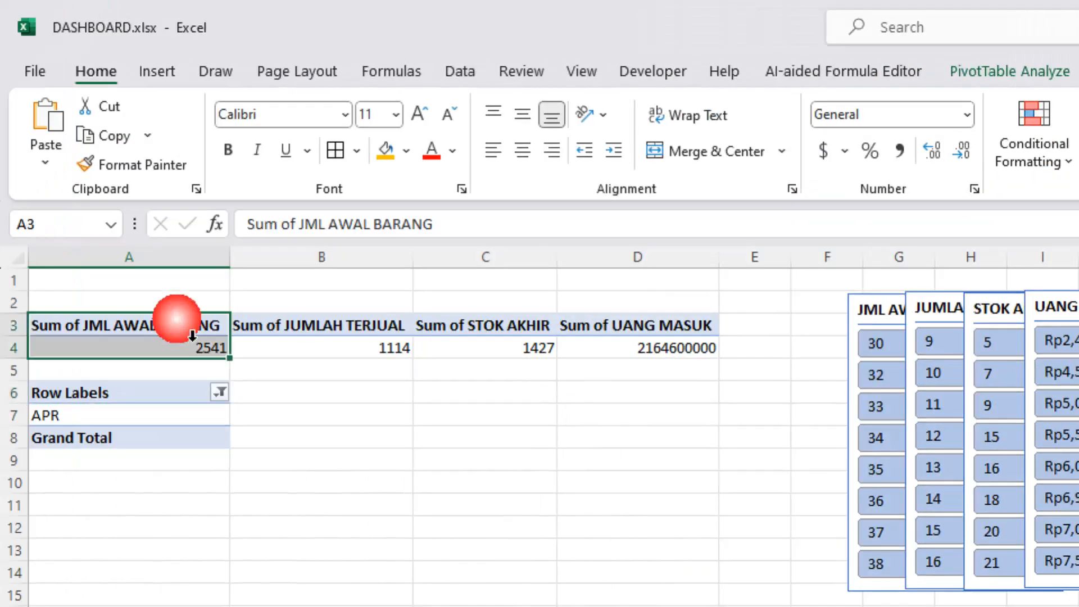
left_click(139, 335)
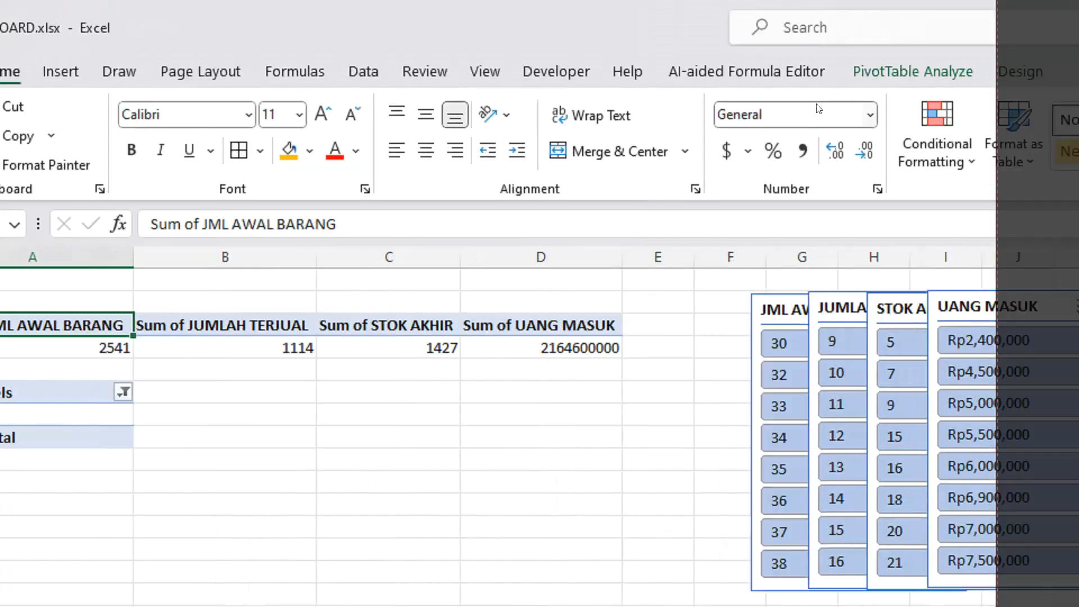
left_click(981, 72)
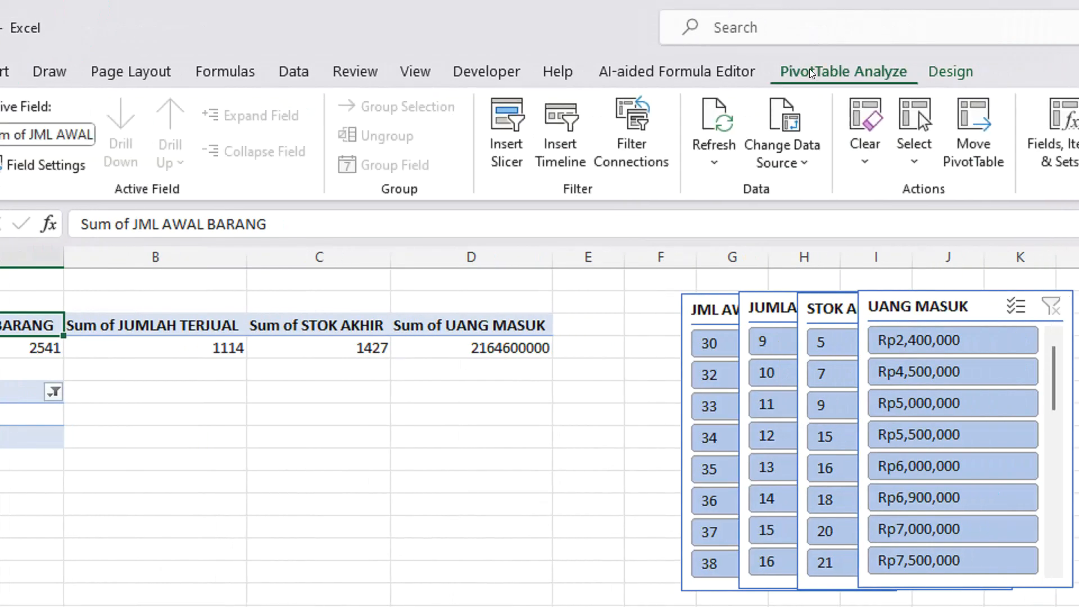
left_click(639, 153)
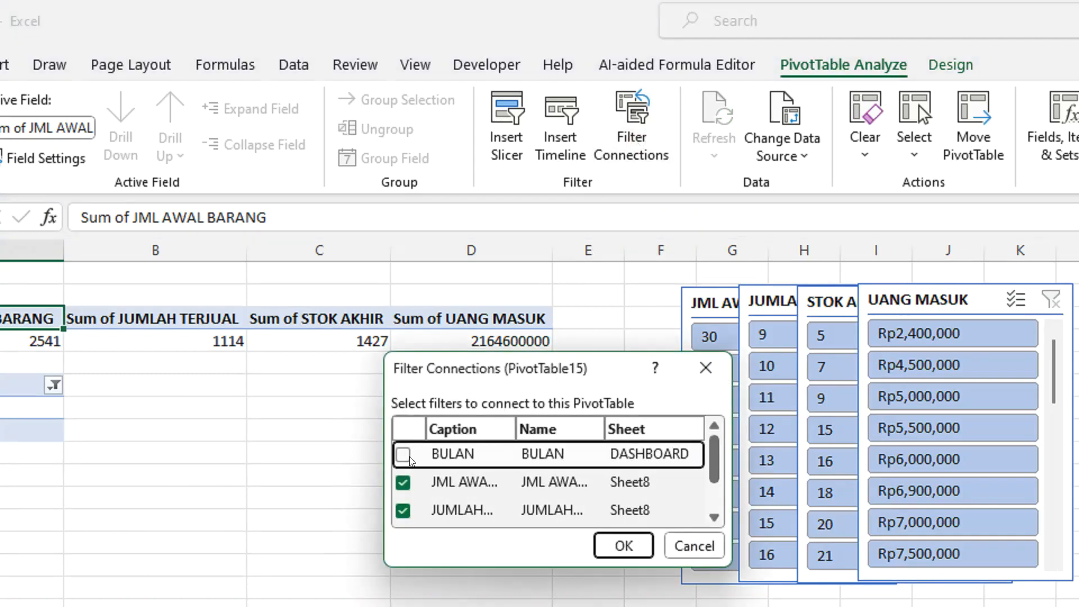
left_click(403, 461)
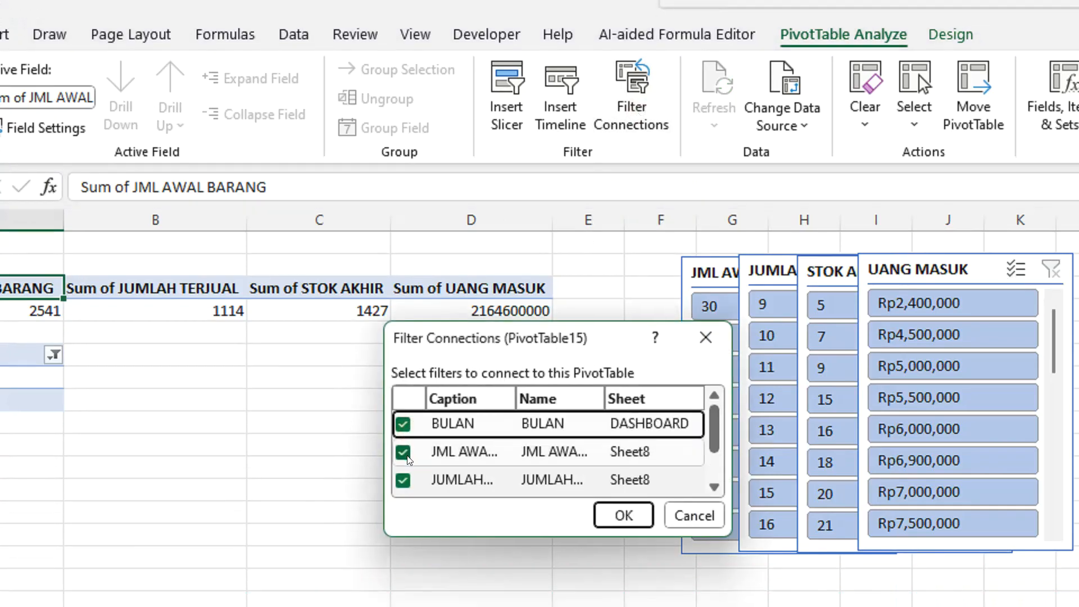
scroll(404, 496, "down", 1)
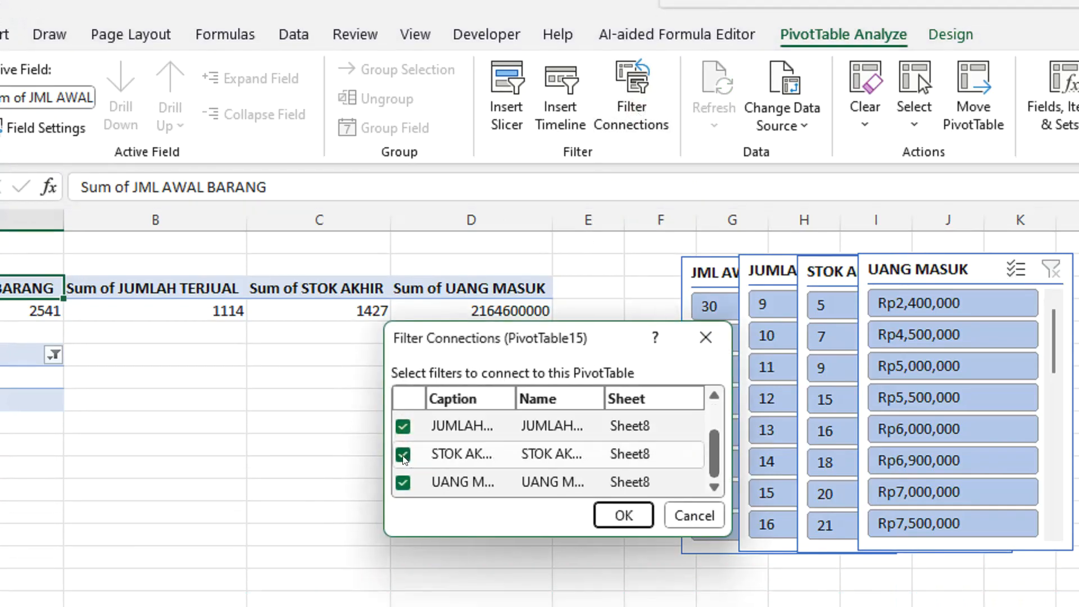
scroll(403, 458, "up", 1)
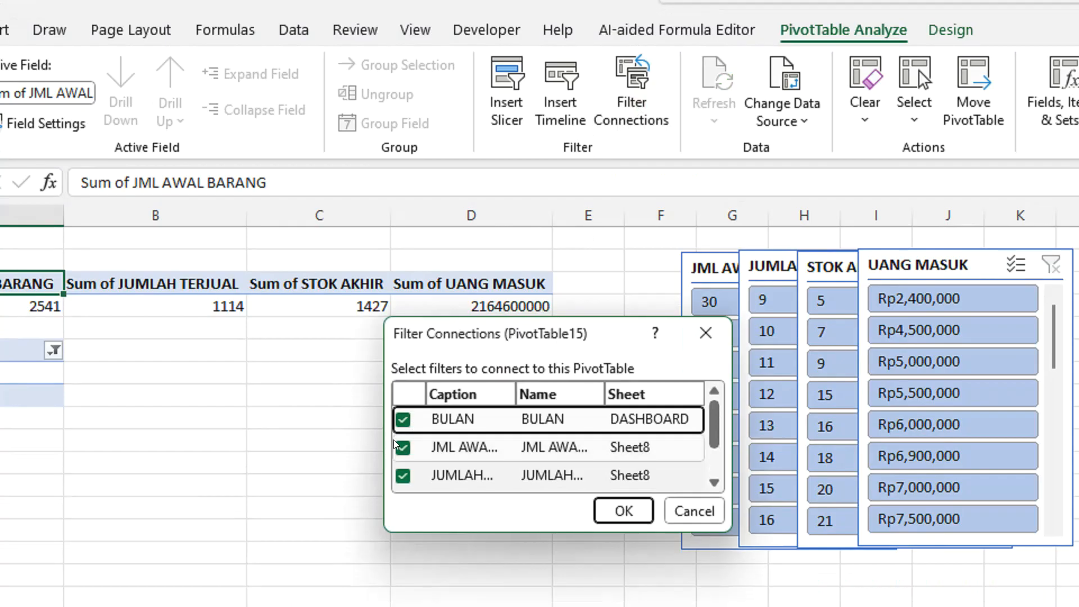
scroll(403, 446, "down", 1)
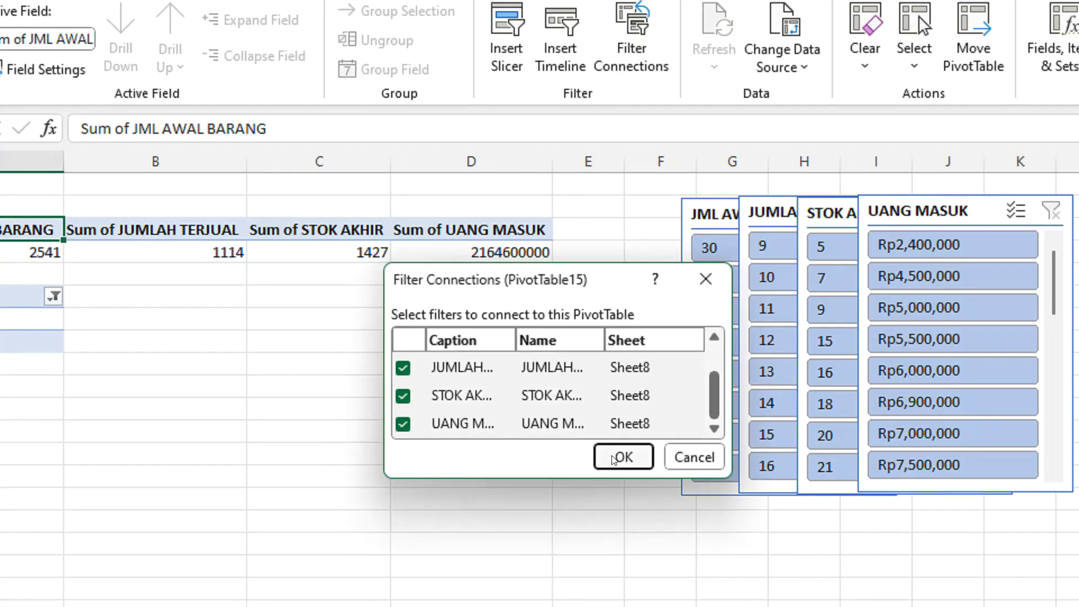
left_click(621, 510)
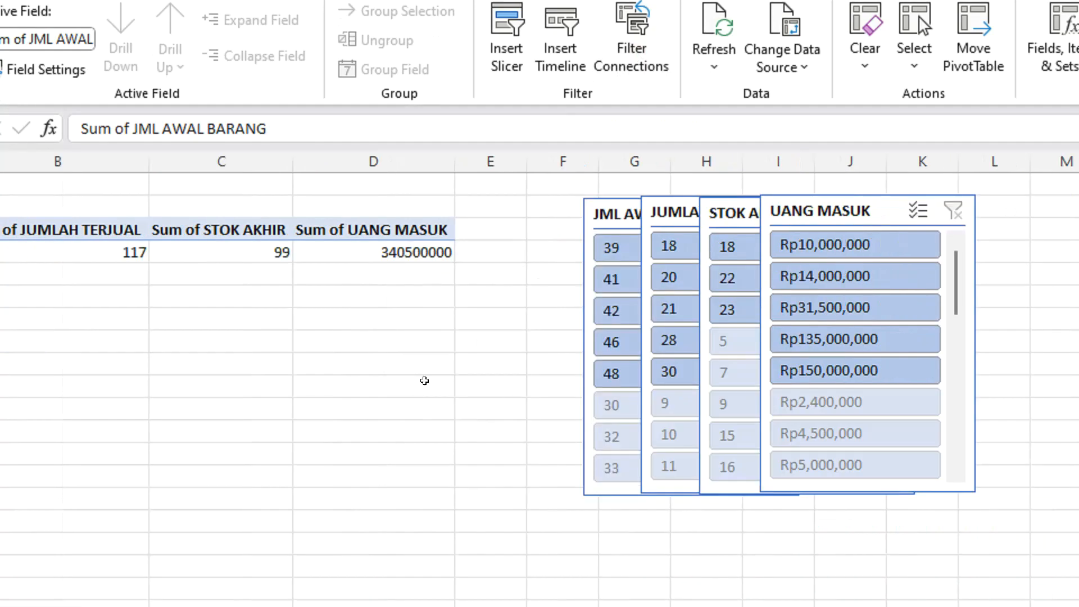
Connect the month PivotTable at A6 to the JML AWAL BARANG, JUMLAH TERJUAL, STOK AKHIR and UANG MASUK slicers.
left_click(78, 295)
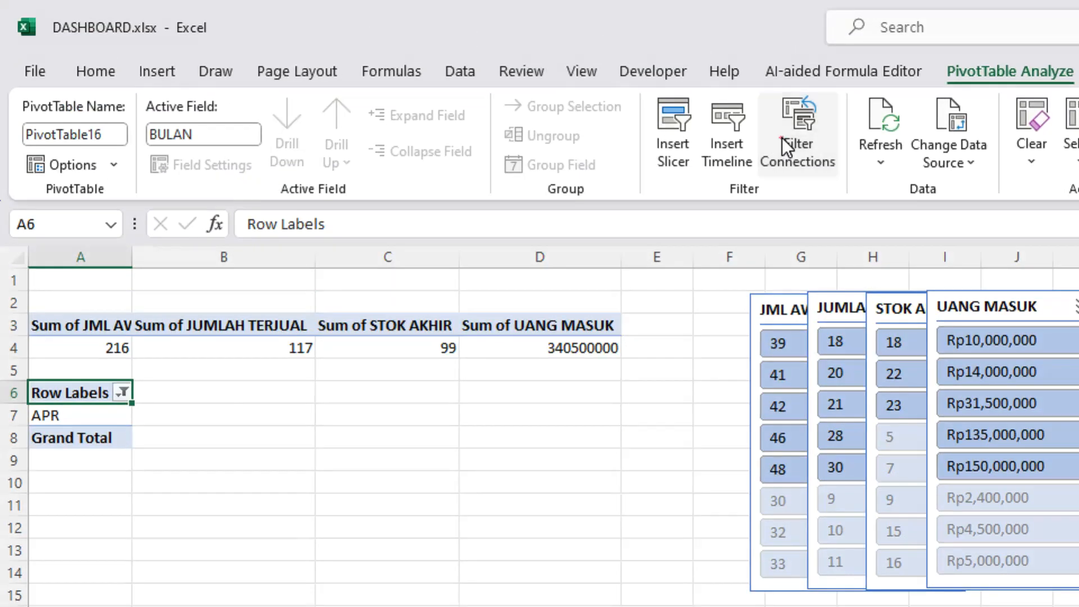
left_click(798, 34)
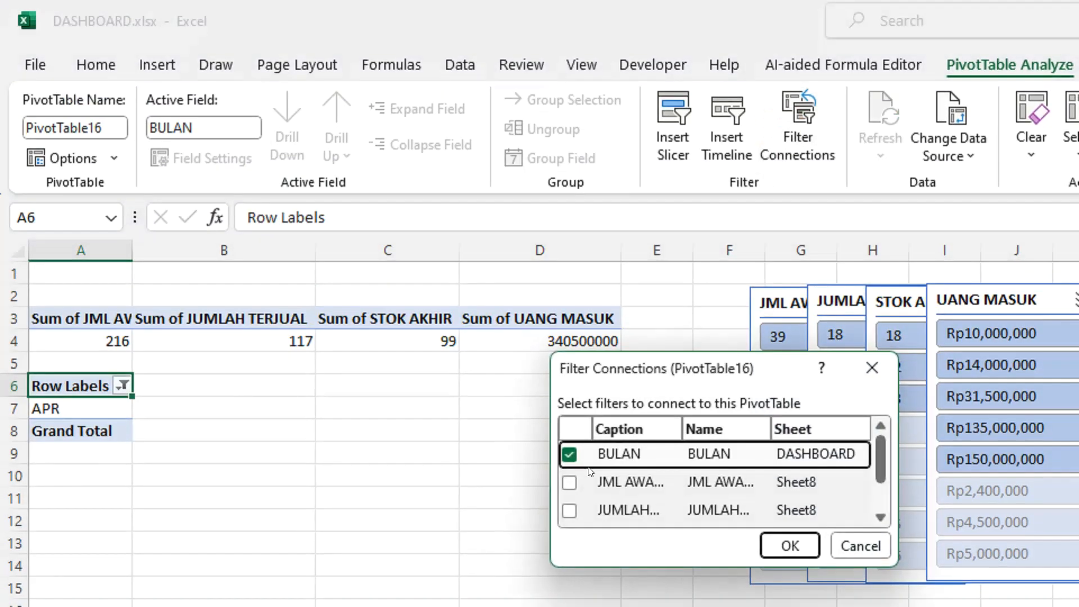
left_click(570, 482)
left_click(569, 511)
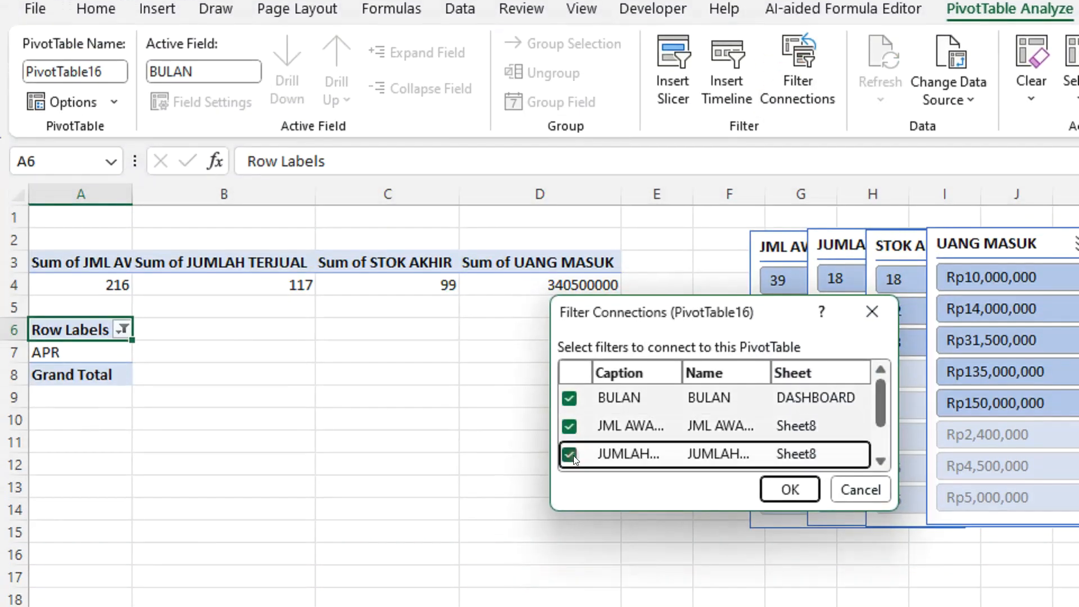
scroll(574, 484, "down", 1)
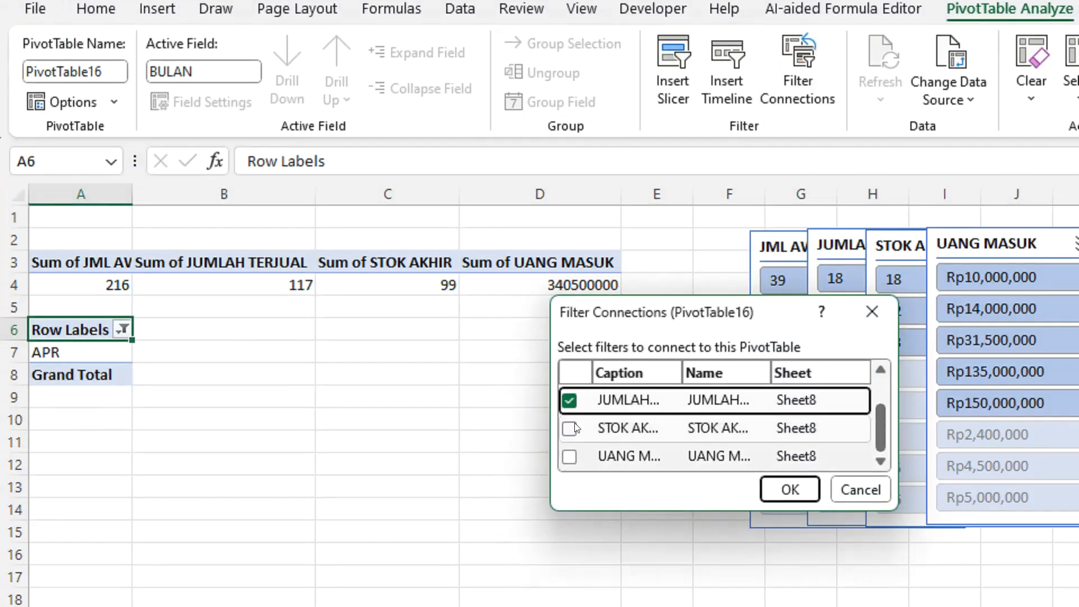
left_click(570, 428)
left_click(569, 456)
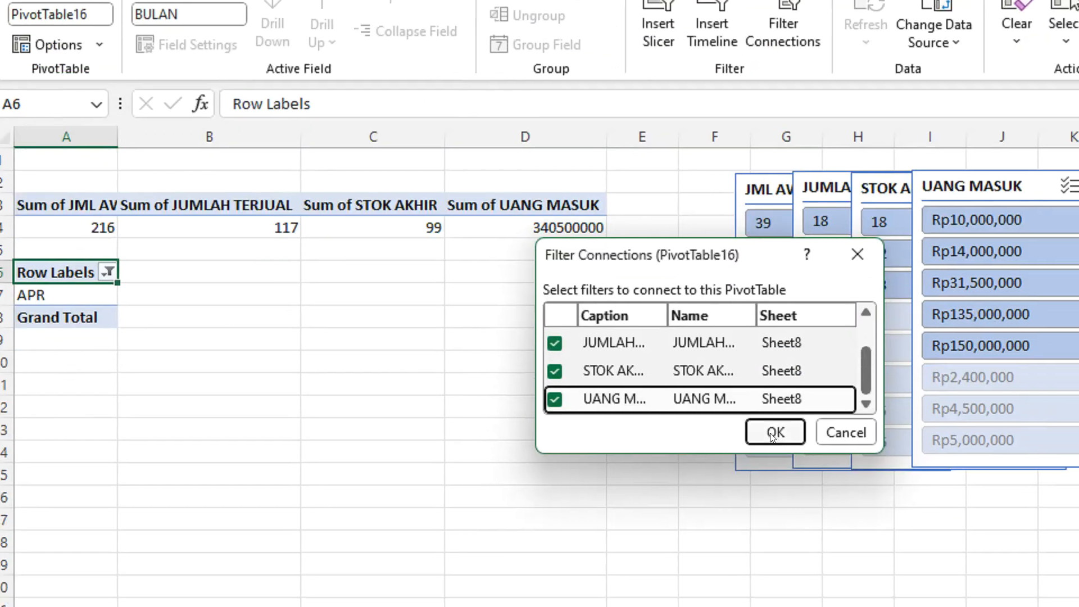
left_click(773, 434)
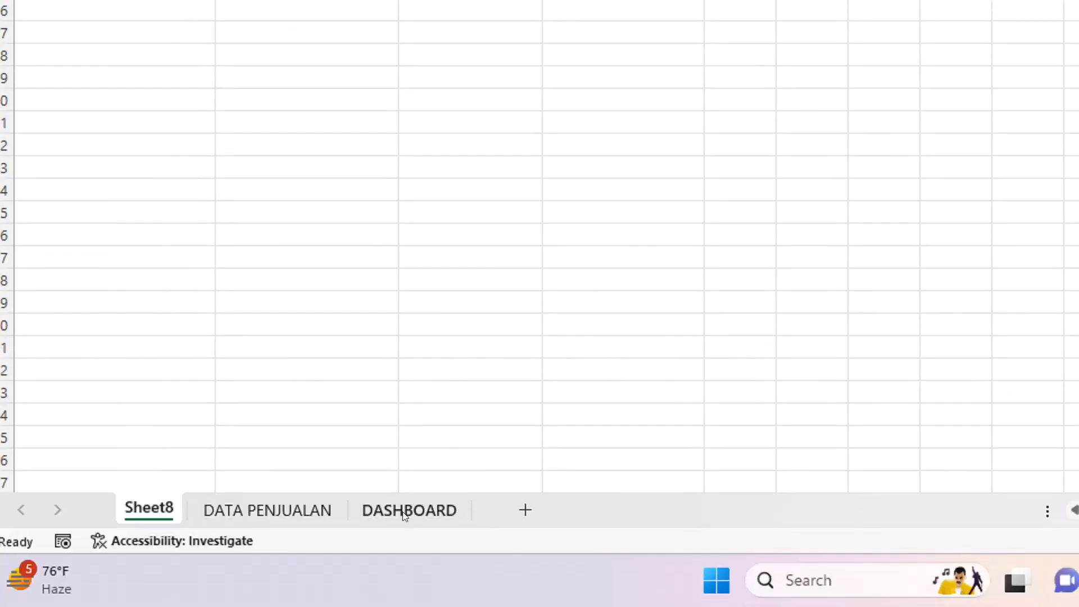
Test the BULAN slicer on the DASHBOARD sheet by filtering the sales summary on each month from JAN to JUN.
left_click(404, 511)
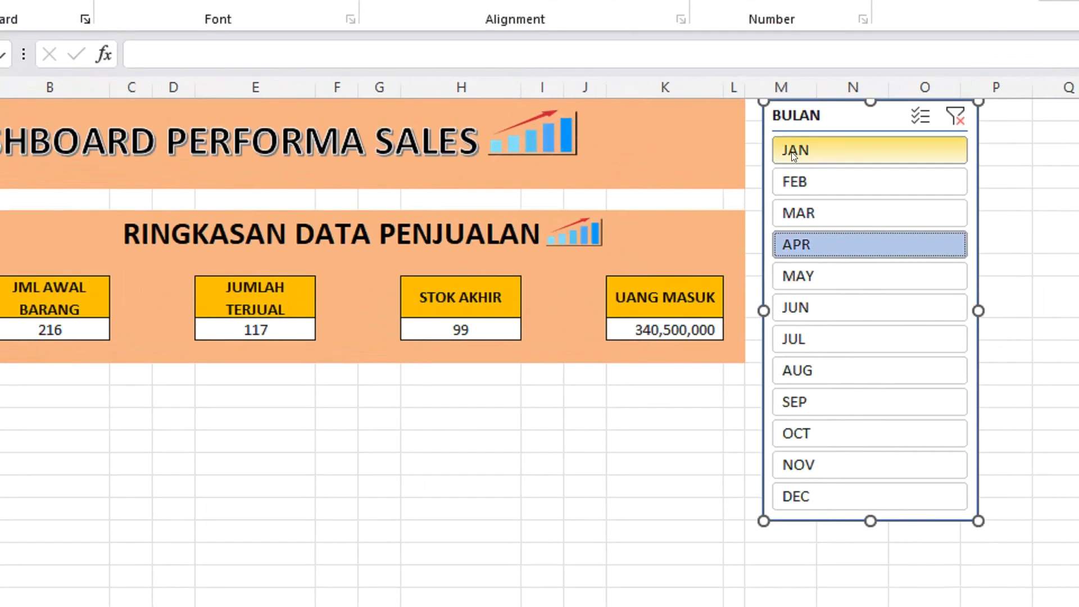
left_click(890, 84)
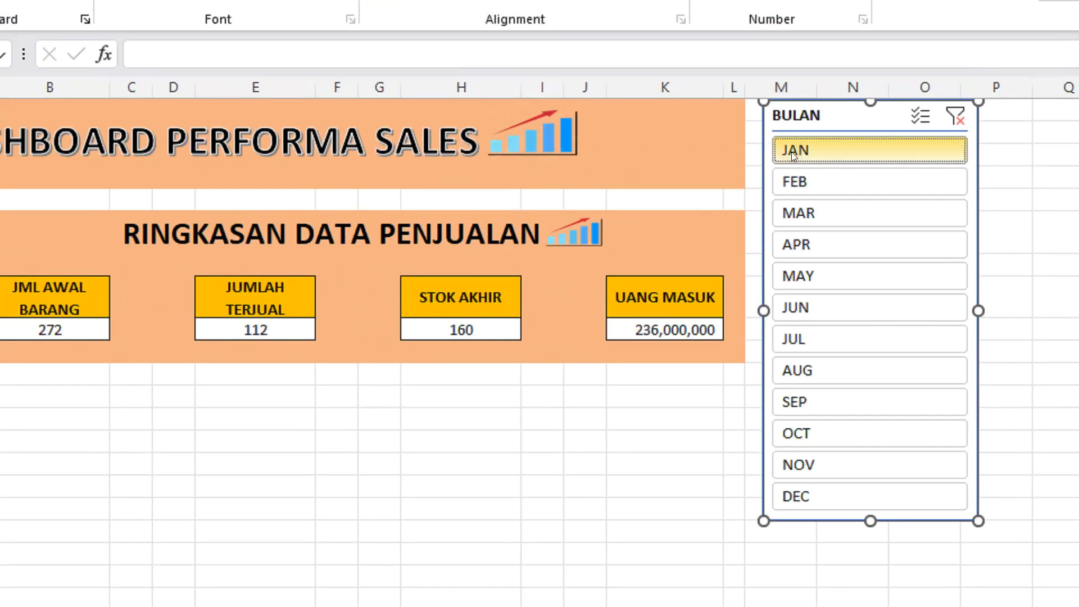
left_click(796, 184)
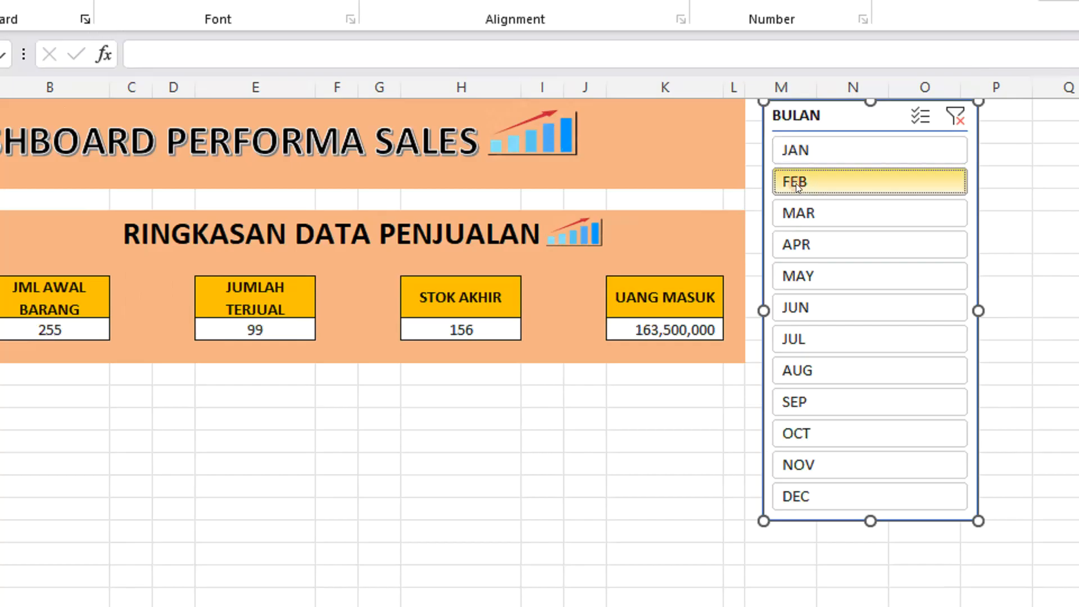
left_click(797, 213)
left_click(796, 243)
left_click(795, 278)
left_click(794, 309)
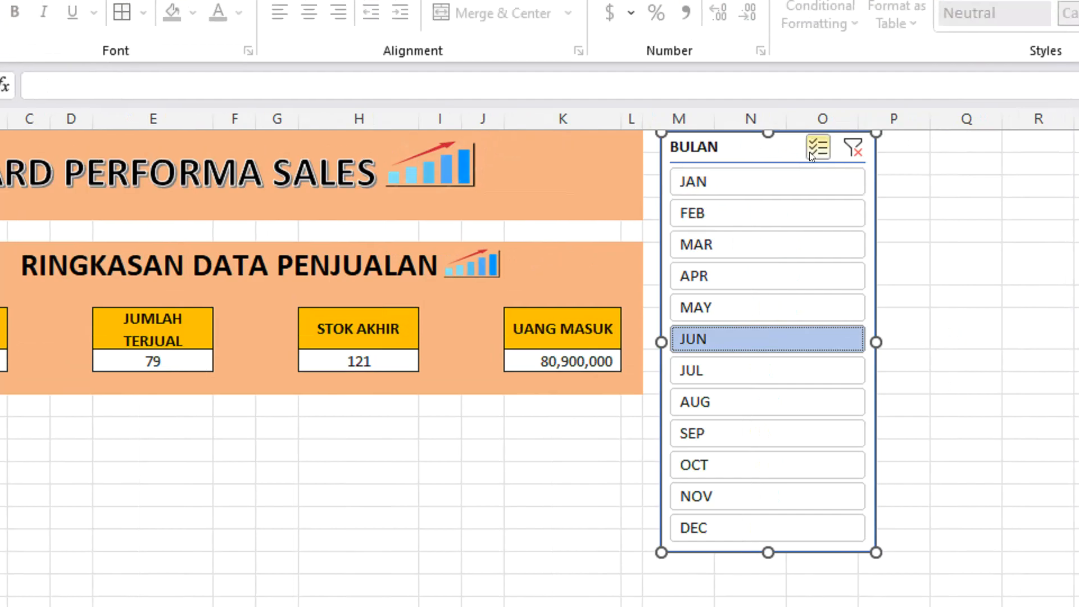
Test multi-select in the BULAN slicer with JAN through MAY and without JUN, and return to single selection on JAN.
left_click(918, 117)
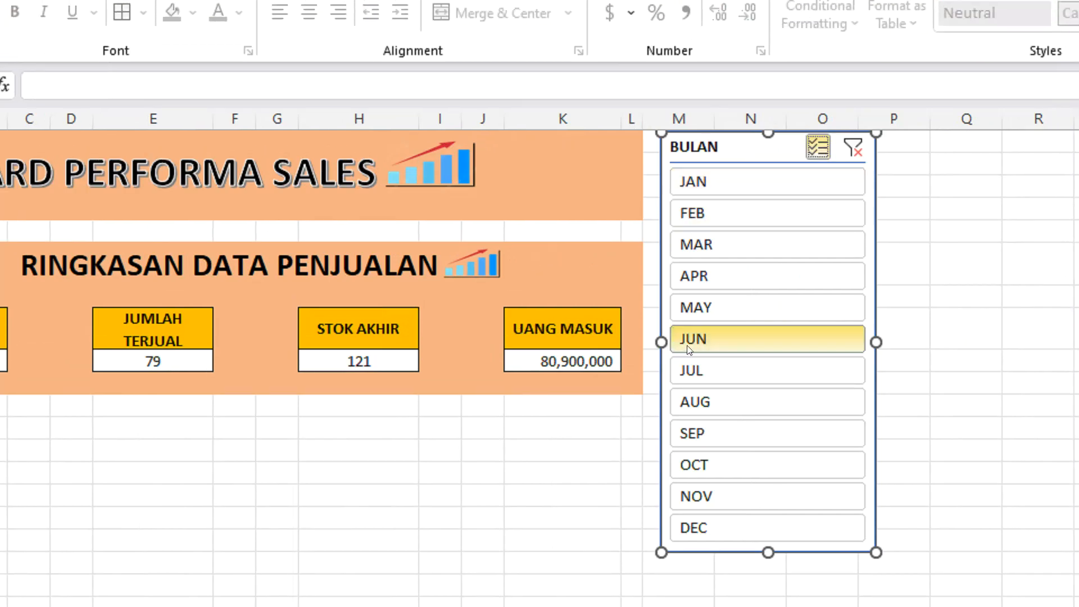
left_click(707, 186)
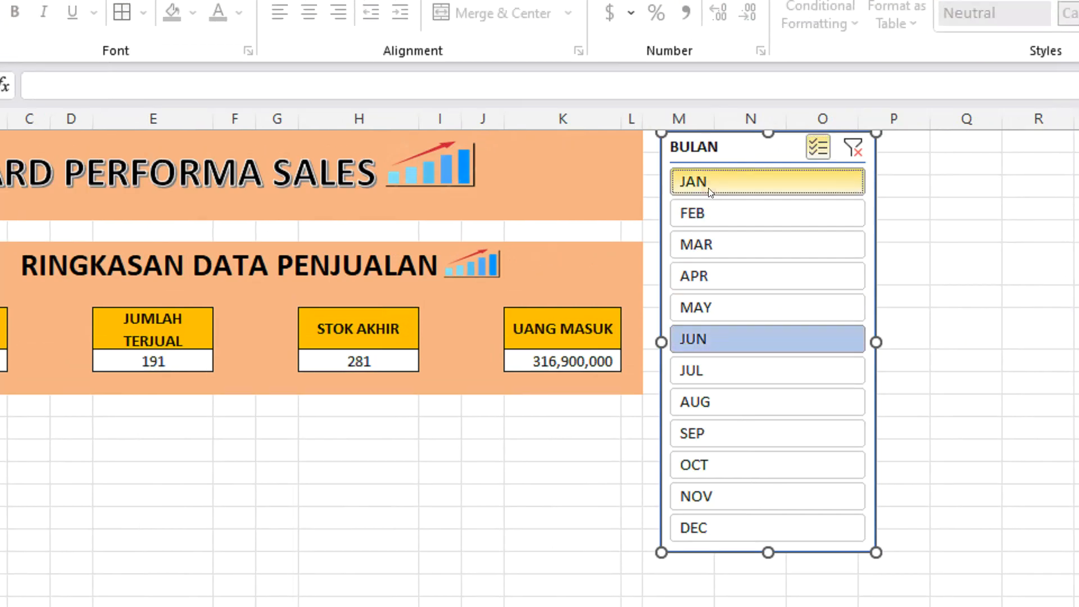
left_click(702, 340)
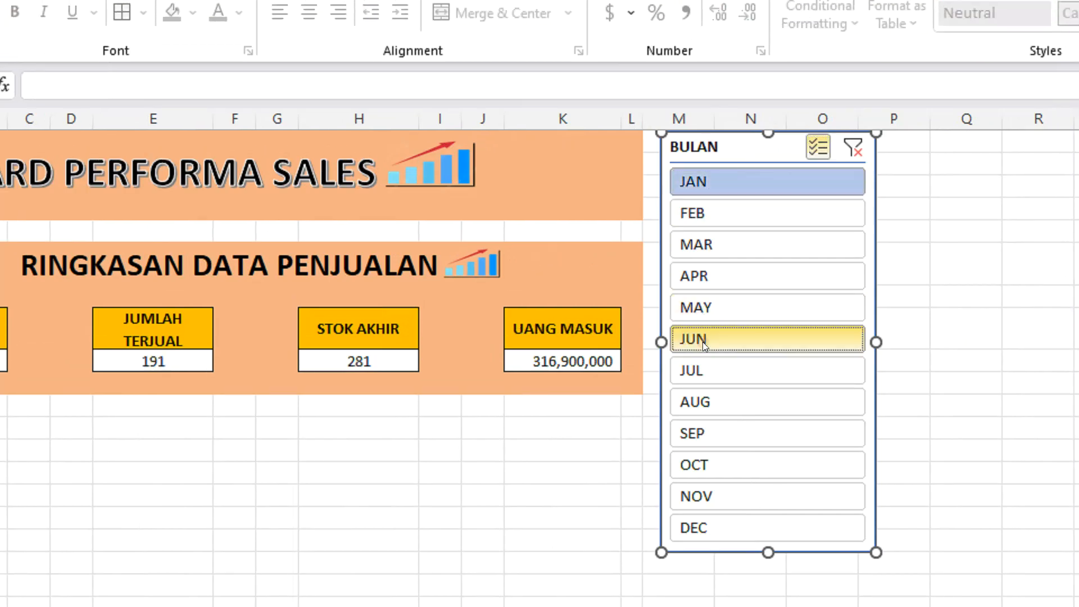
left_click(699, 214)
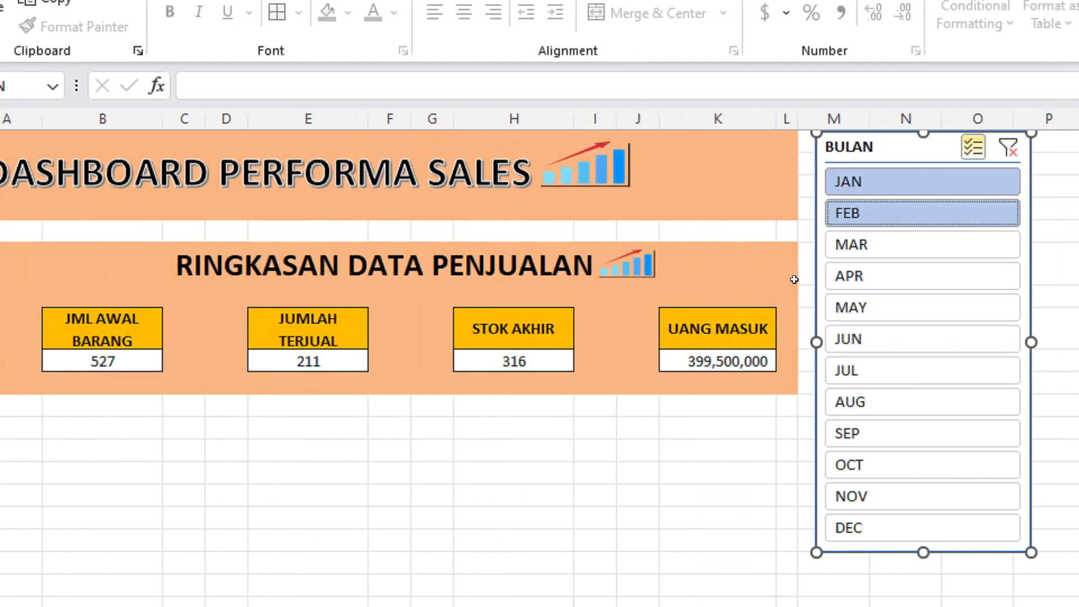
left_click(834, 247)
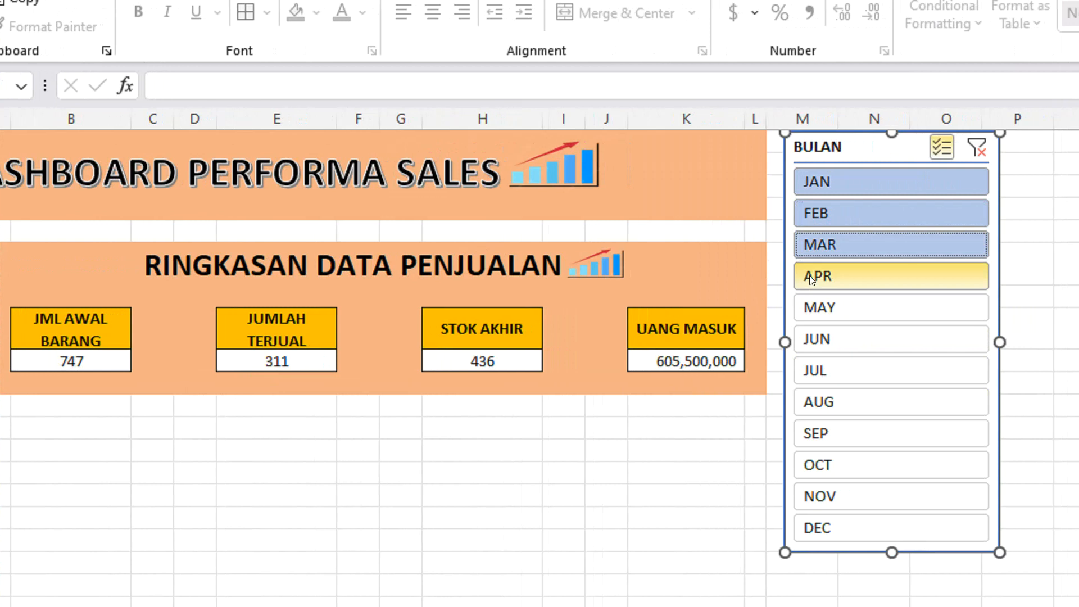
left_click(810, 278)
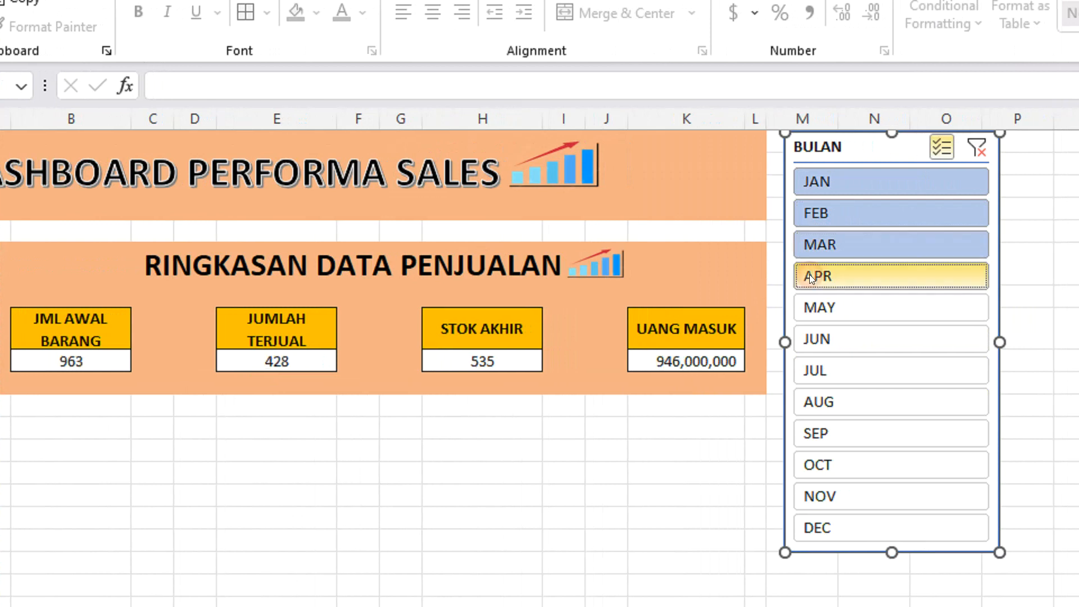
left_click(810, 309)
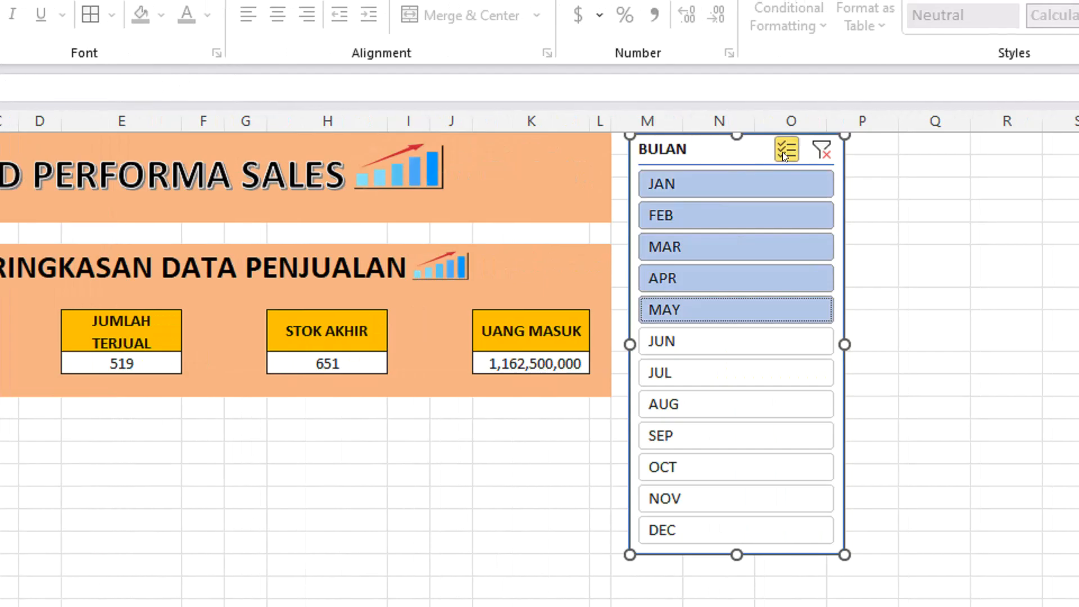
left_click(787, 153)
left_click(680, 185)
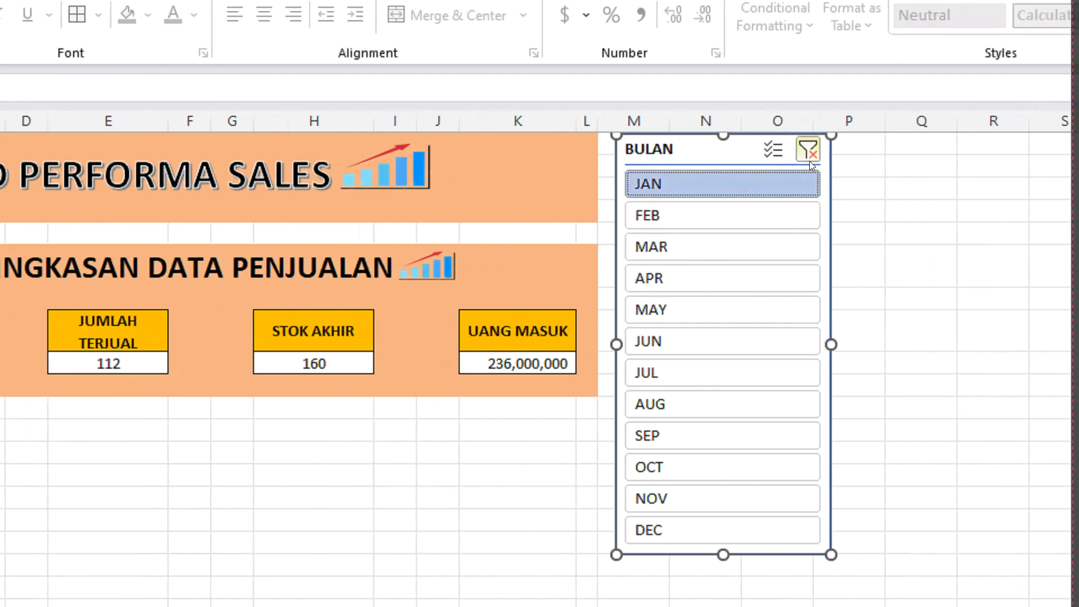
Clear the month filter in the BULAN slicer and check the summary cells B9, E9, H9 and K9.
left_click(809, 158)
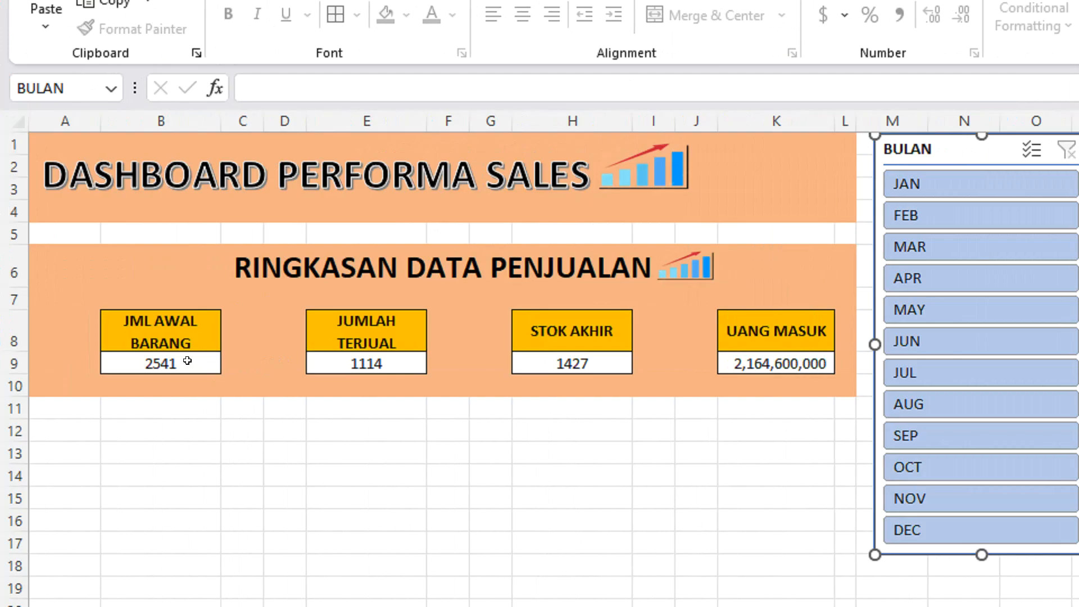
left_click(187, 361)
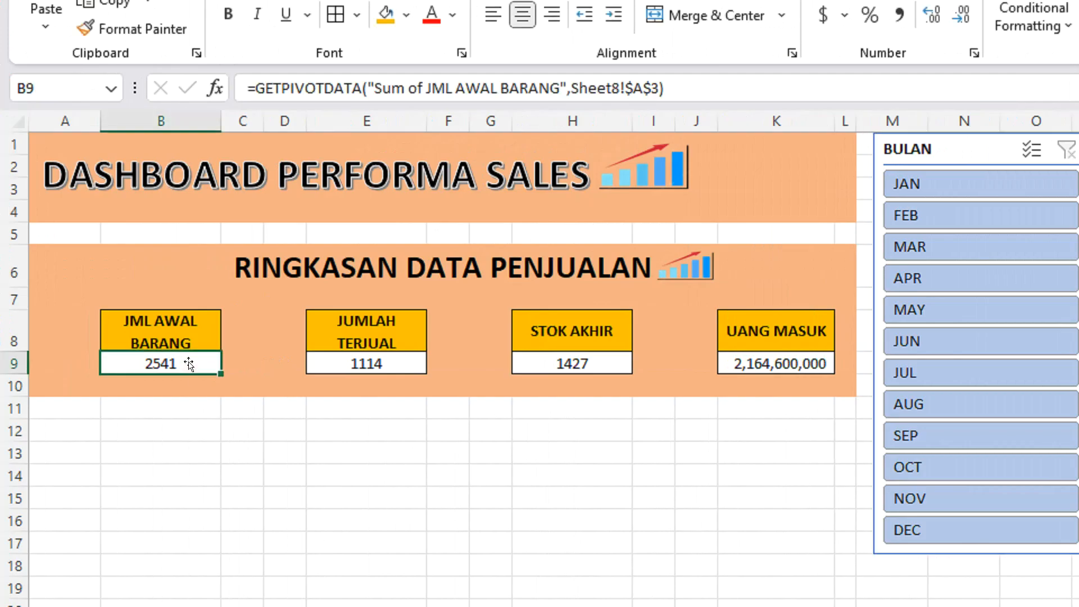
left_click(381, 365)
left_click(564, 365)
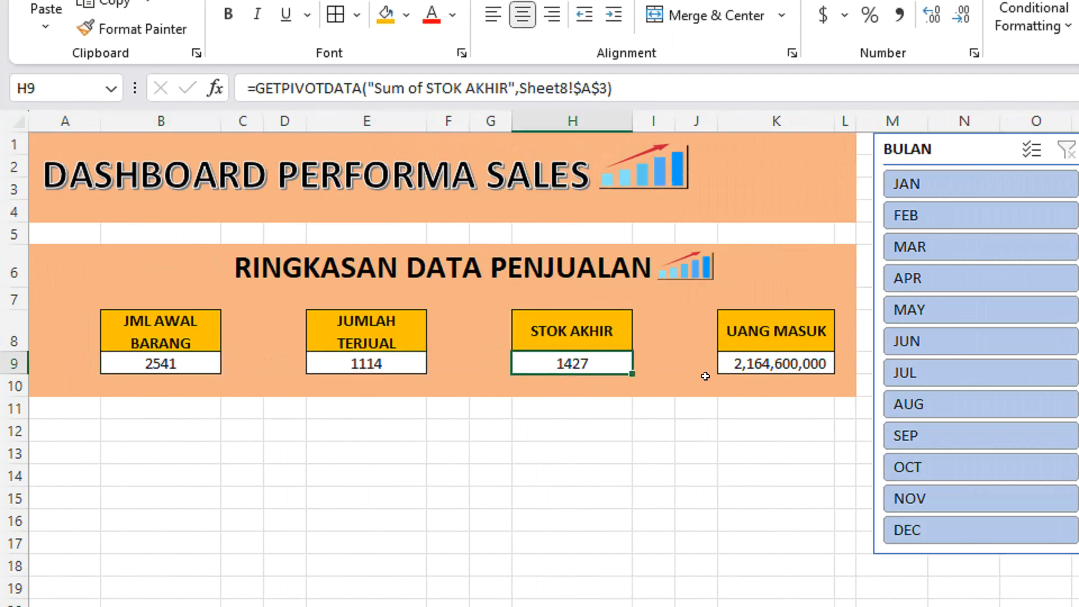
left_click(750, 362)
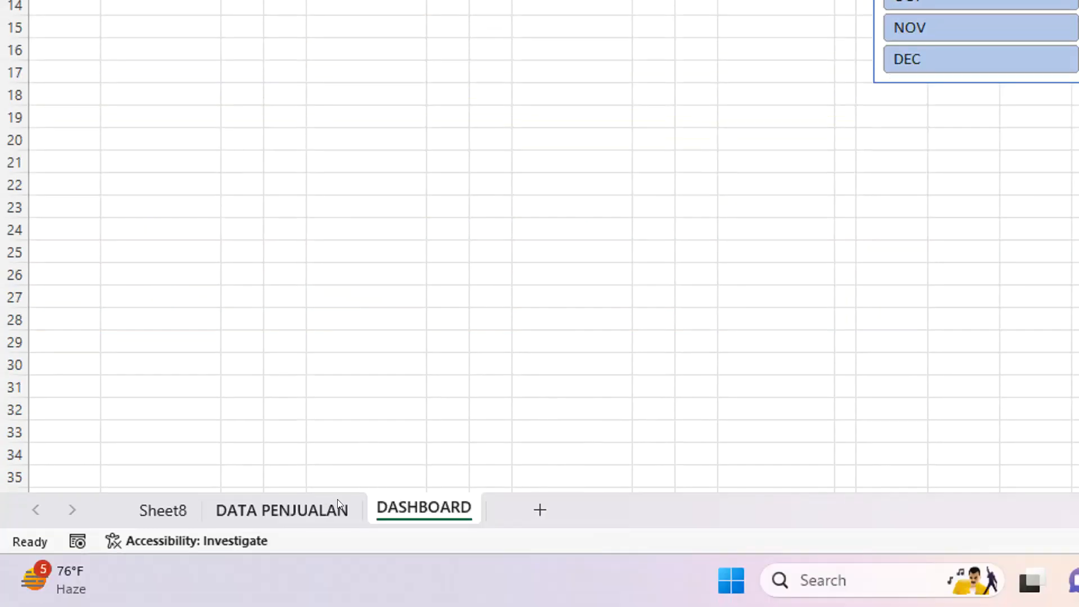
Insert a PivotTable from range A3:K65 of the DATA PENJUALAN sheet into the existing worksheet Sheet8 at cell A21.
left_click(330, 506)
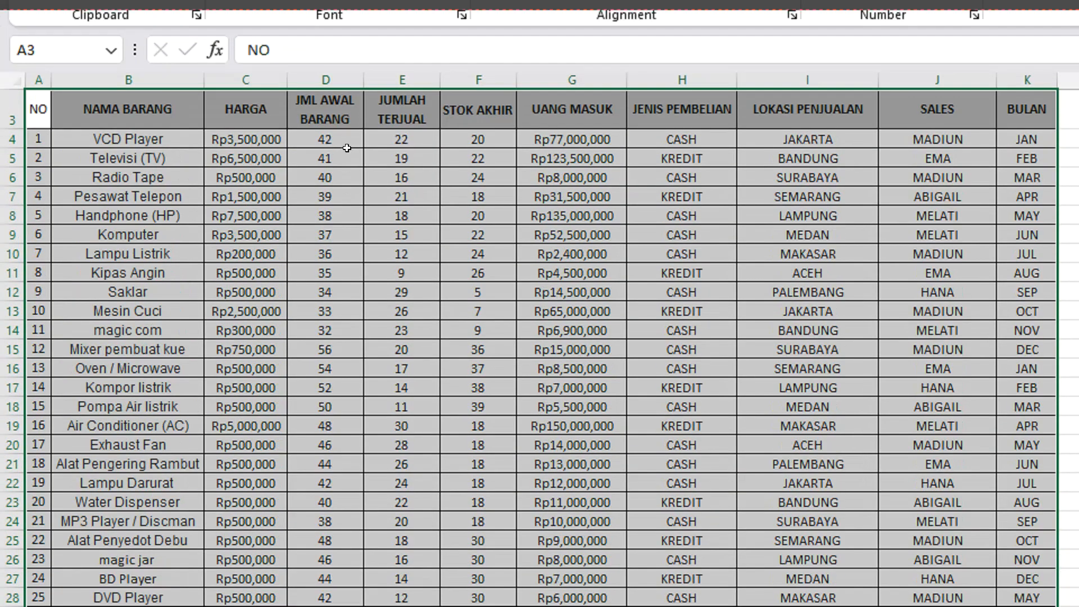
left_click(348, 148)
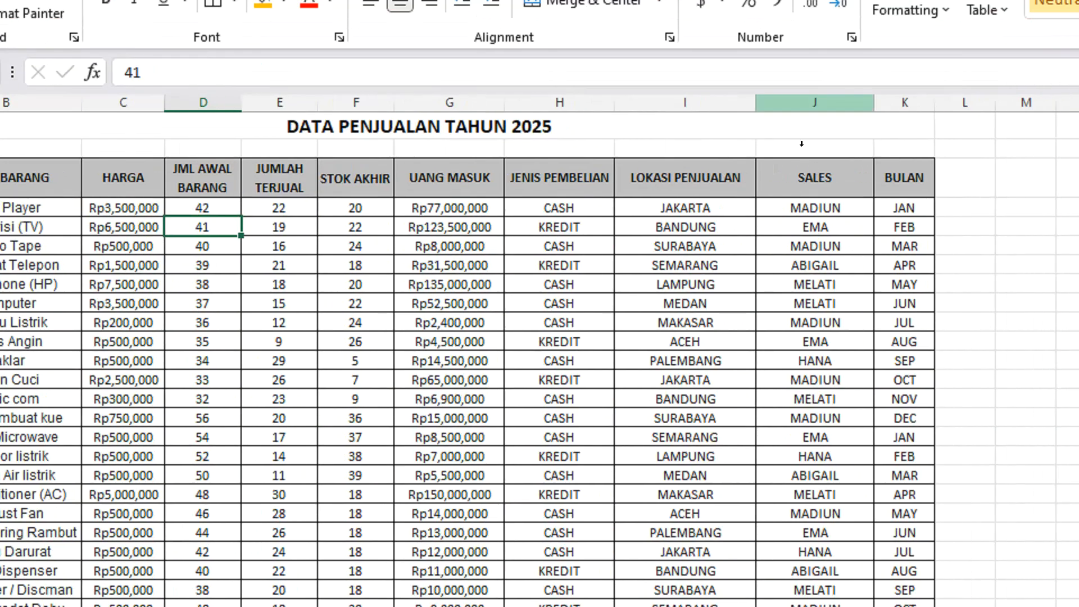
left_click(937, 80)
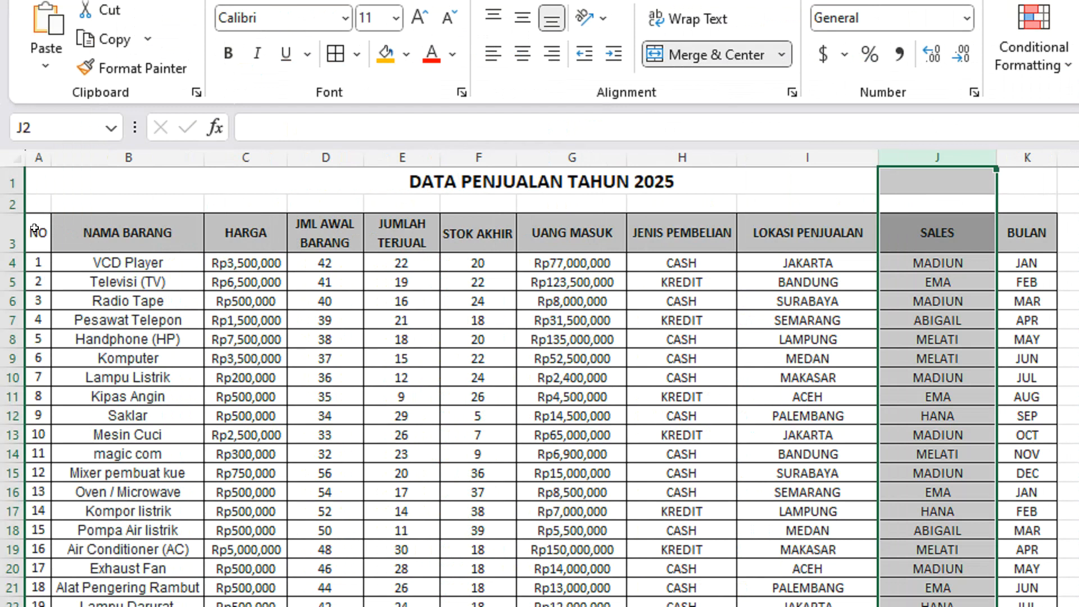
left_click(40, 230)
key("ctrl+shift+Right")
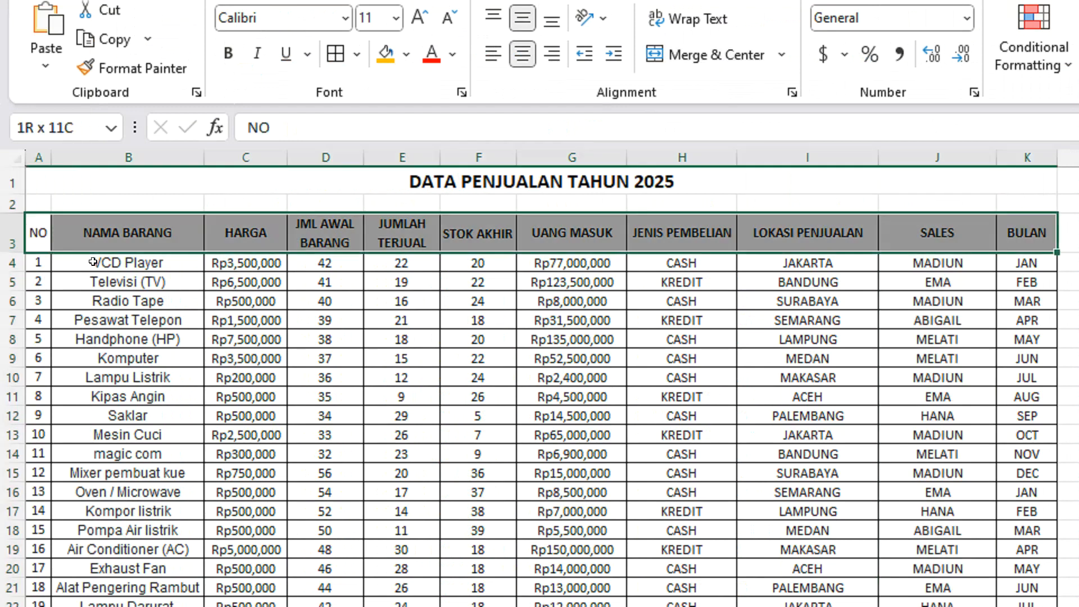
key("ctrl+shift+Down")
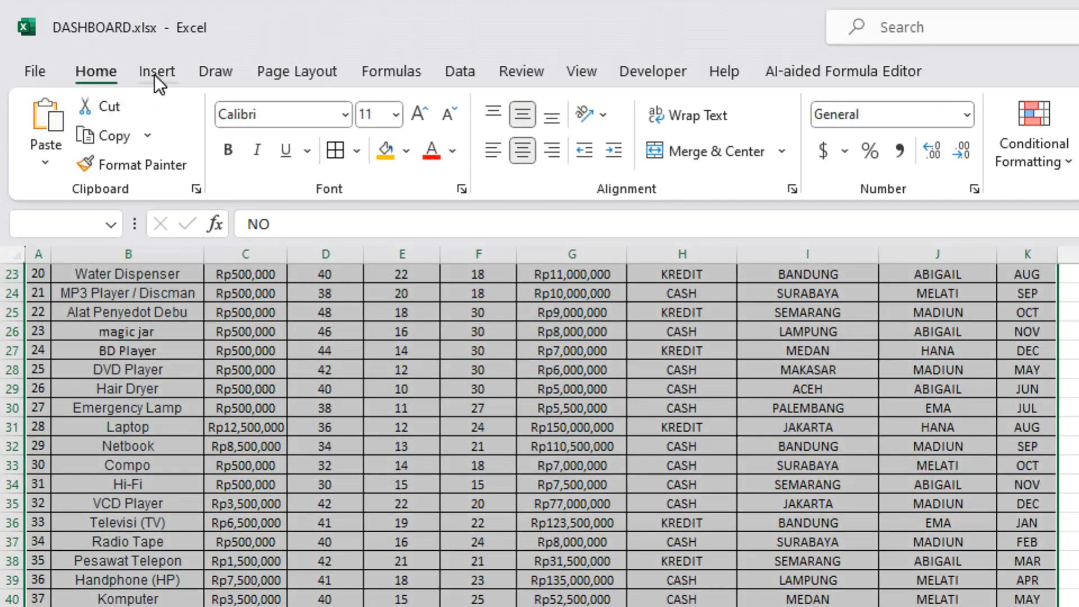
left_click(154, 73)
left_click(69, 158)
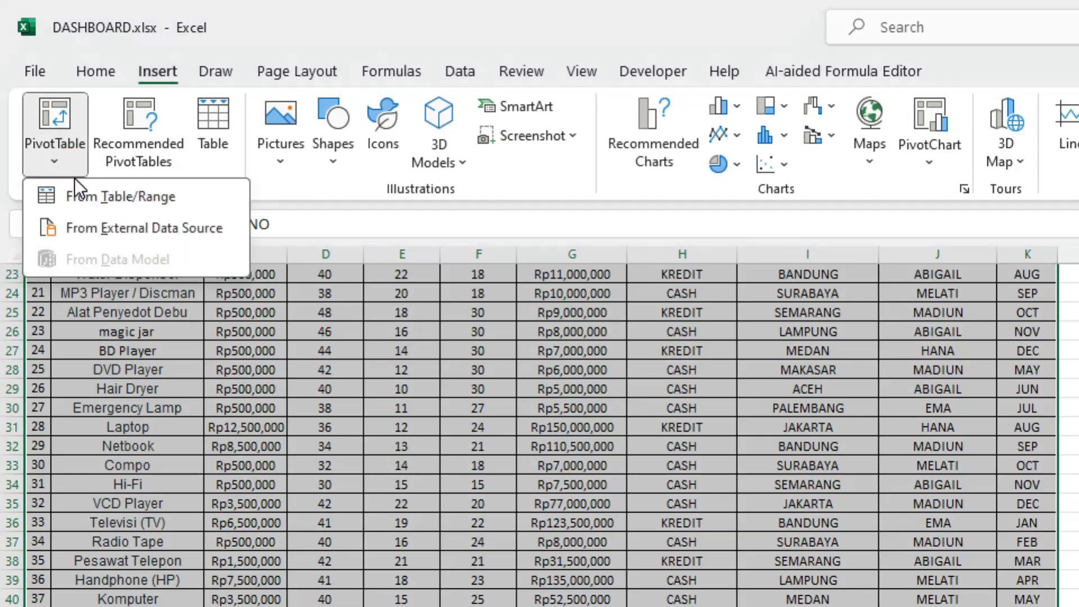
left_click(88, 196)
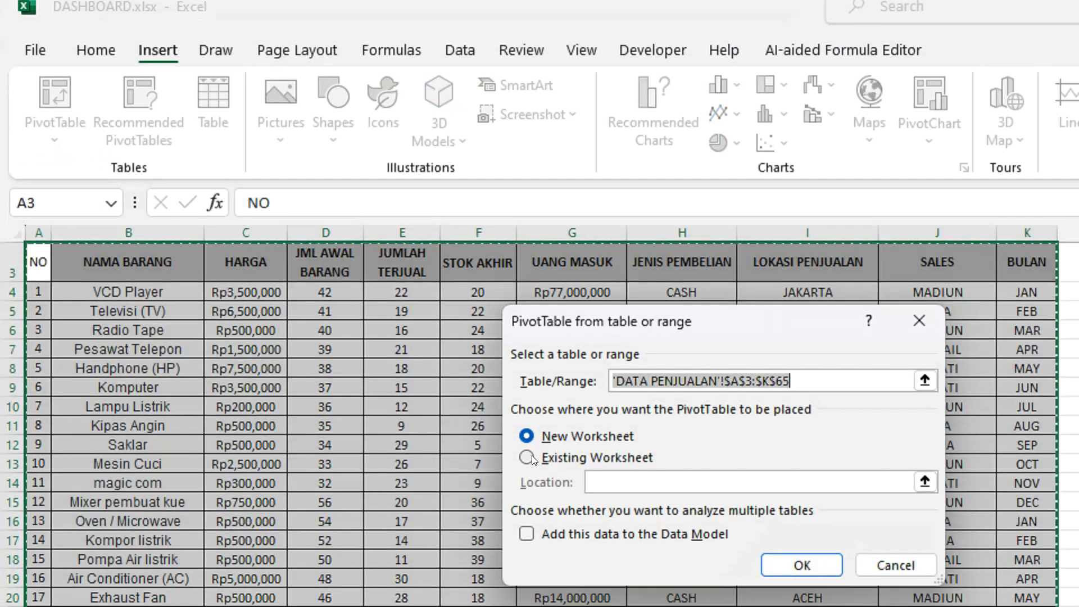
left_click(532, 476)
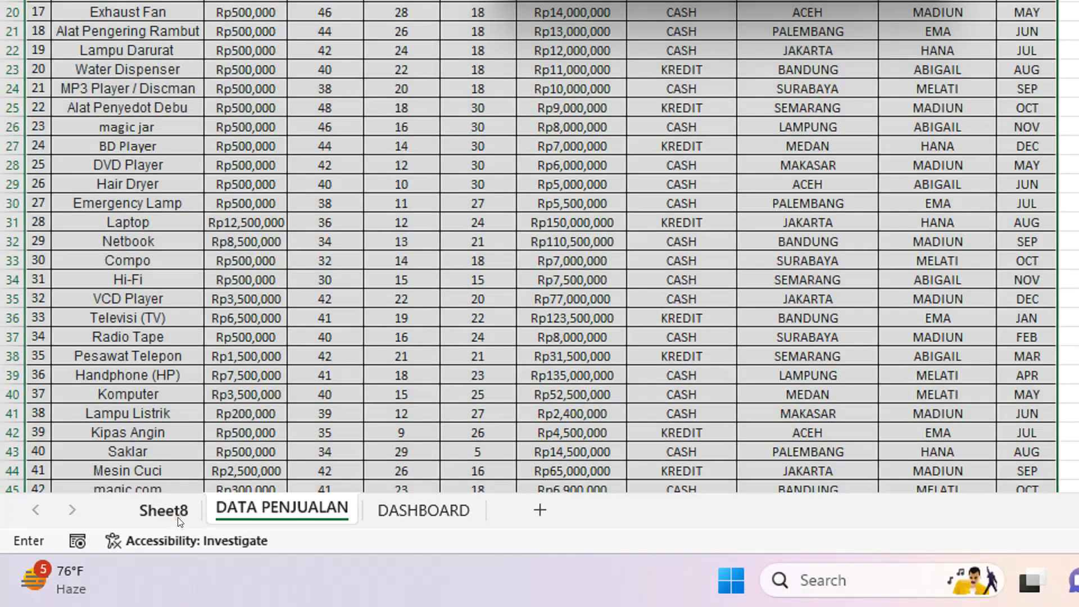
left_click(179, 521)
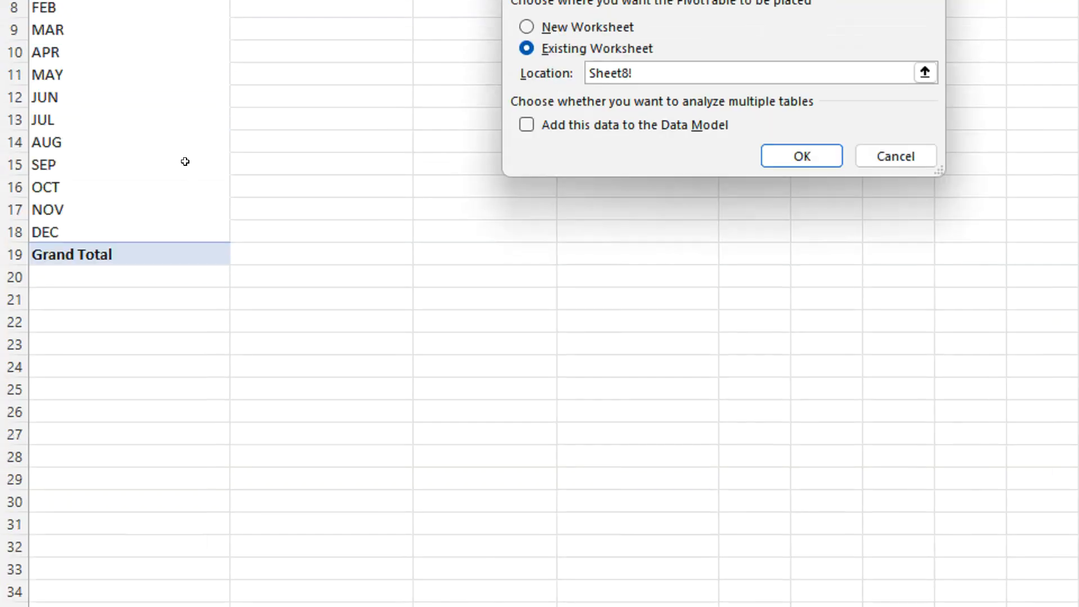
left_click(165, 301)
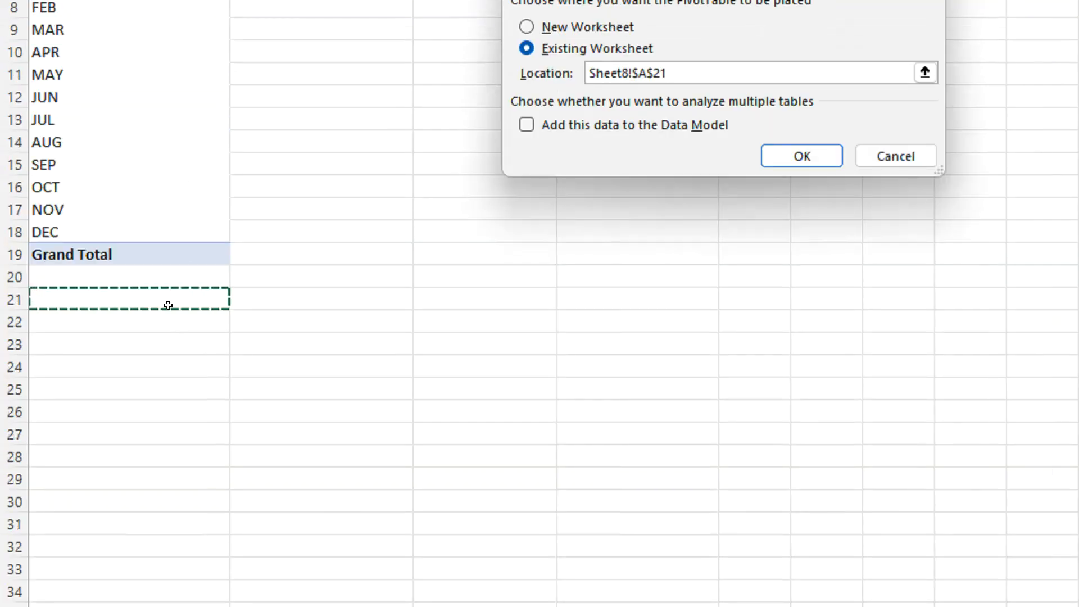
left_click(793, 163)
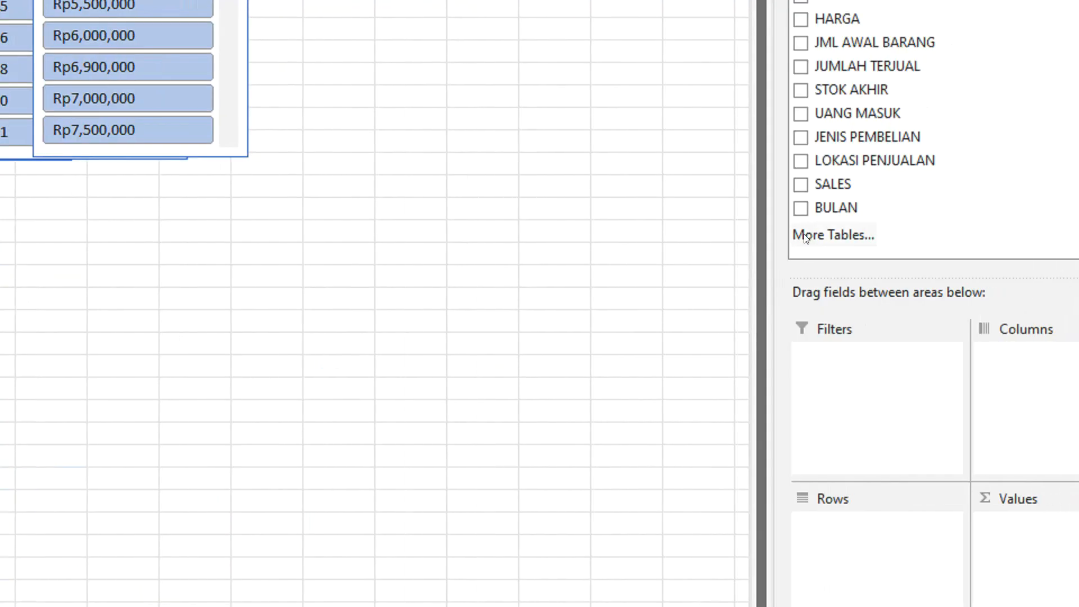
Set up the PivotTable at A21 with SALES as rows and the sums of JUMLAH TERJUAL and UANG MASUK, without BULAN.
left_click(800, 184)
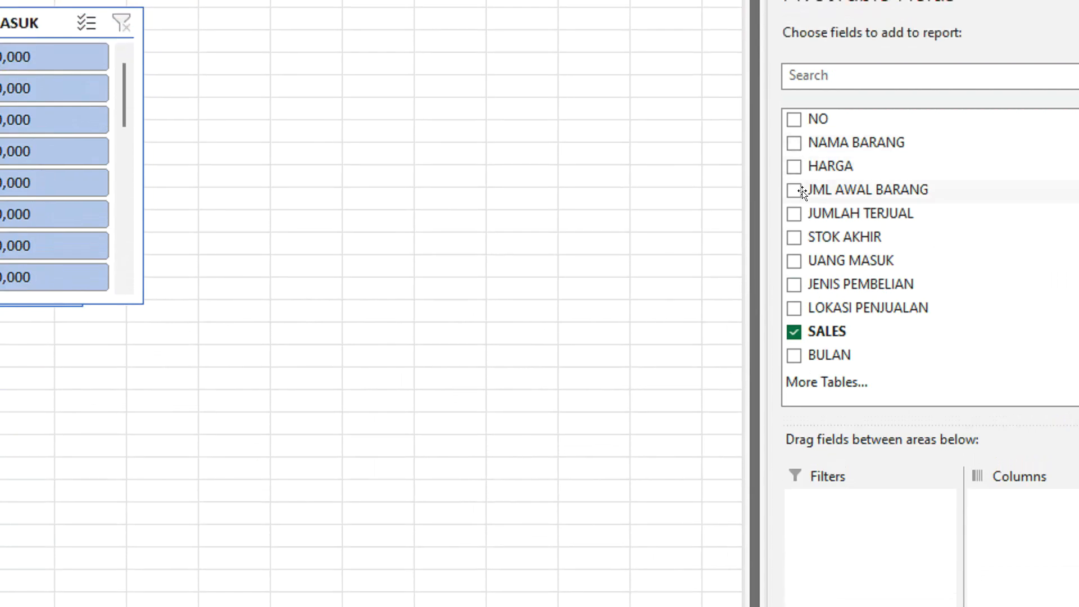
left_click(798, 215)
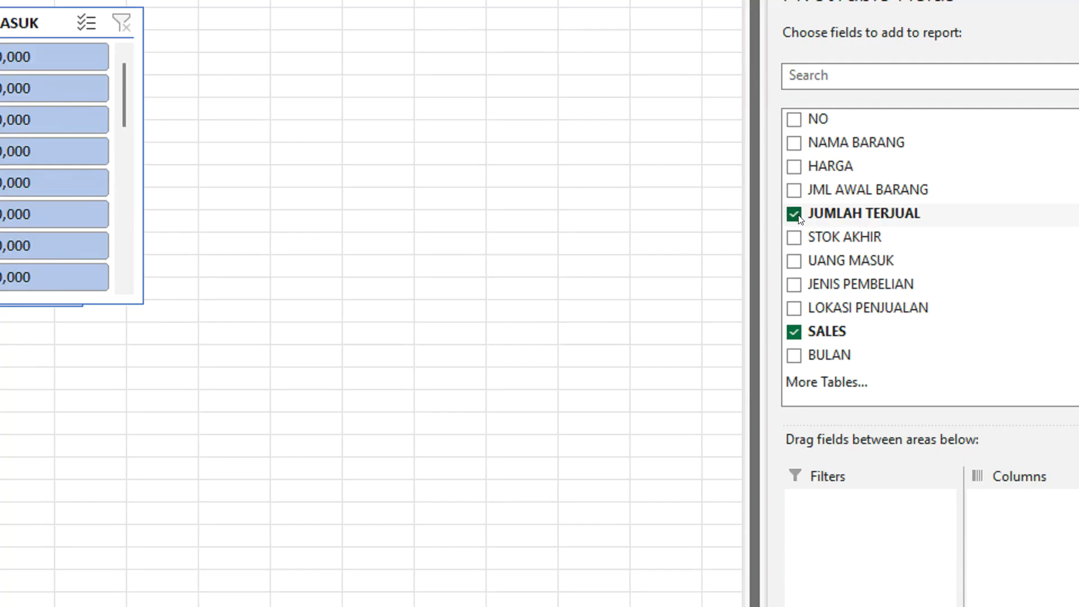
left_click(795, 357)
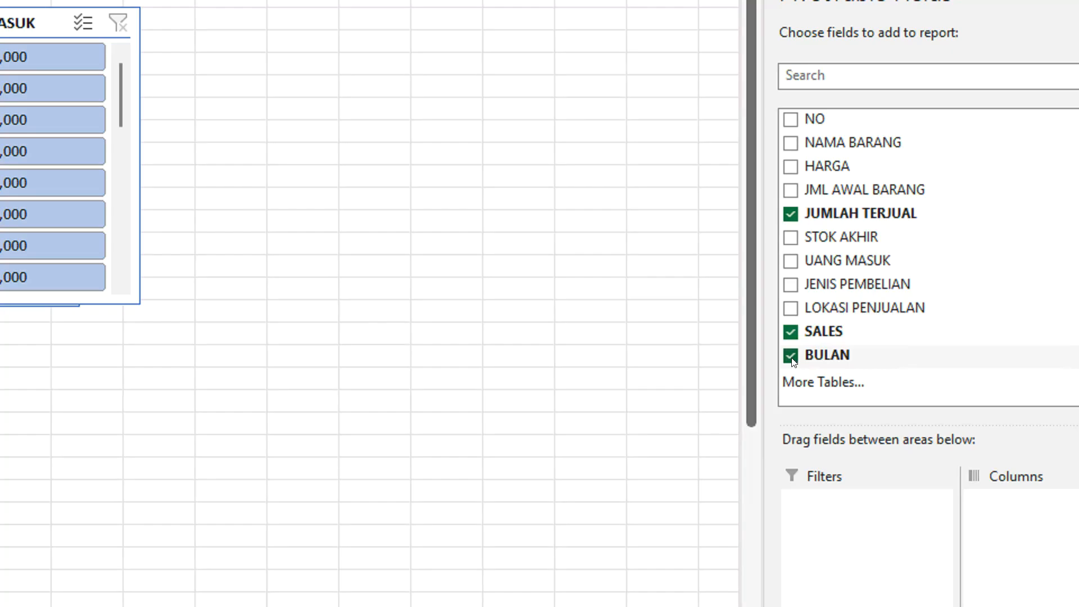
left_click(792, 356)
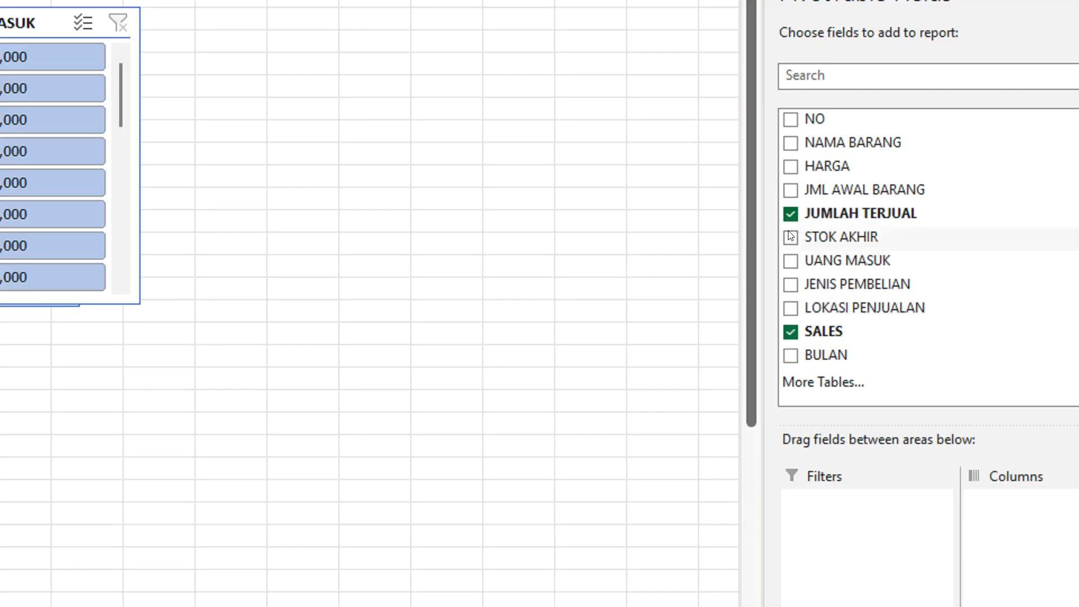
left_click(790, 262)
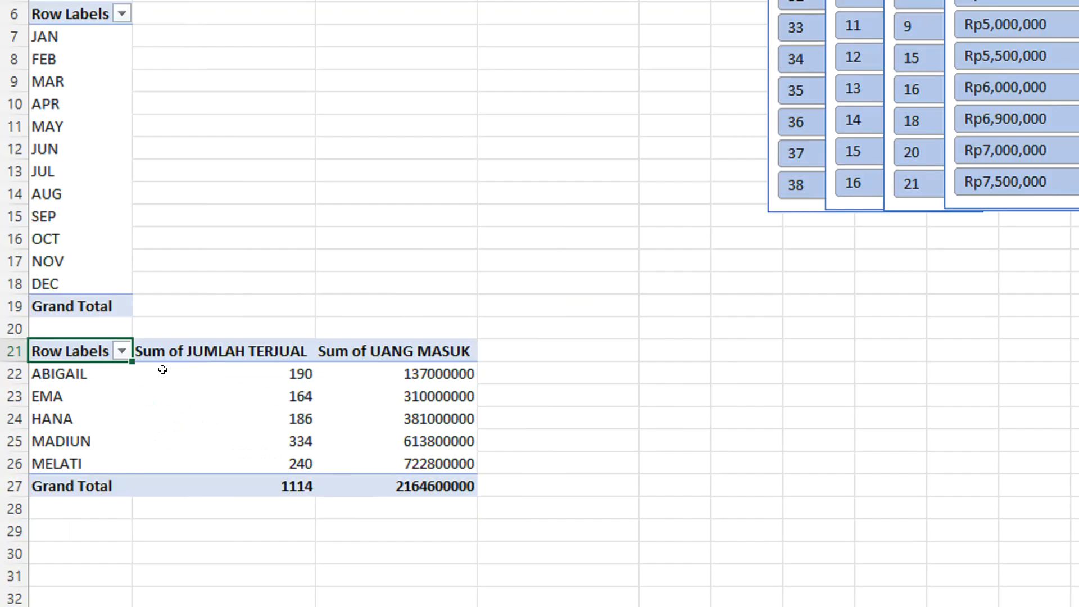
left_click(85, 376)
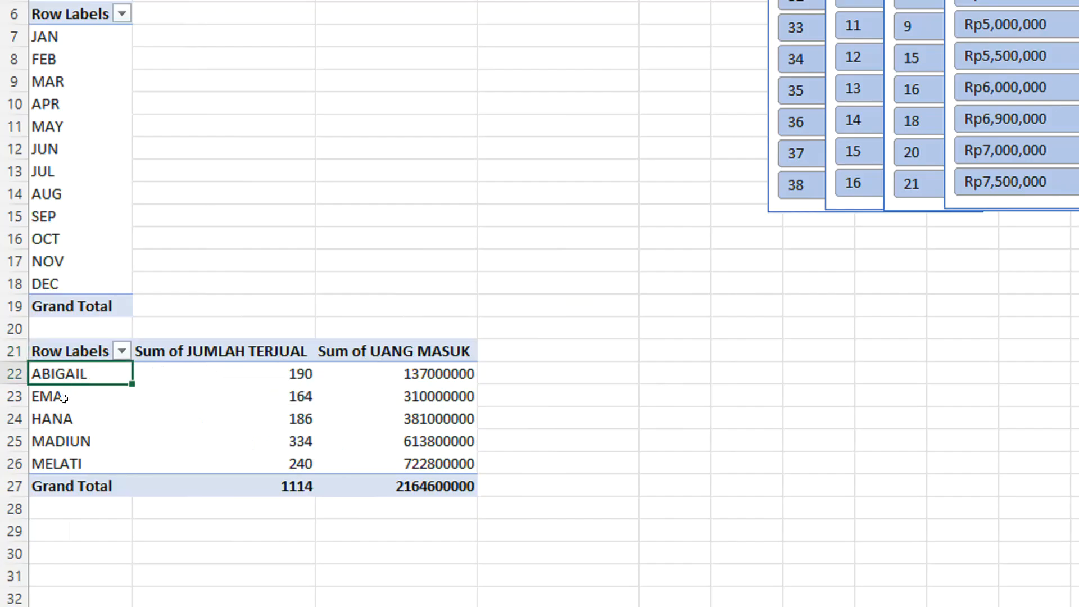
scroll(63, 398, "down", 1)
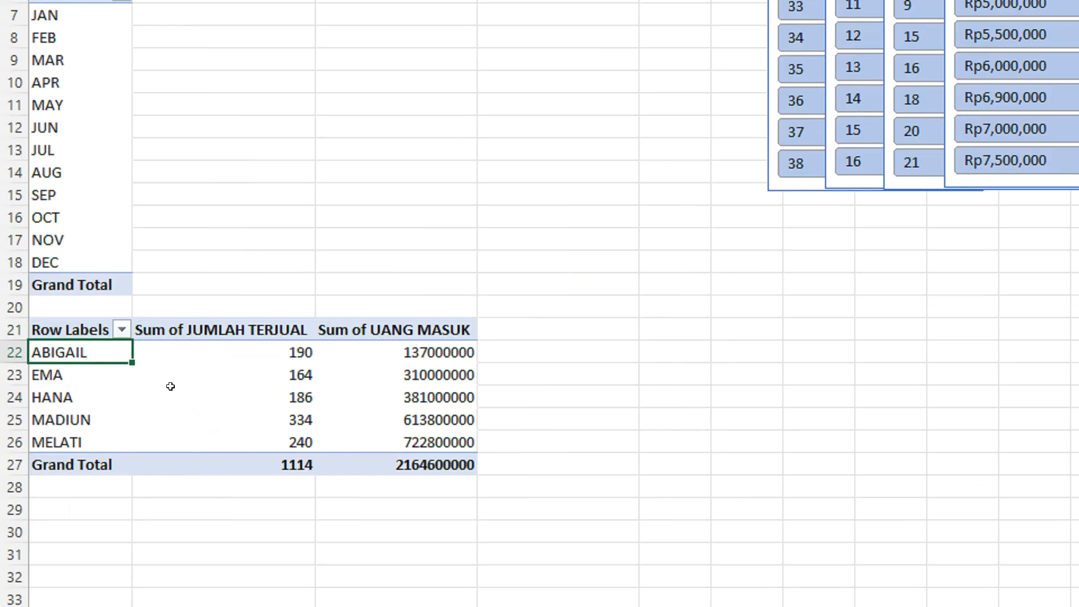
left_click(227, 348)
left_click(356, 351)
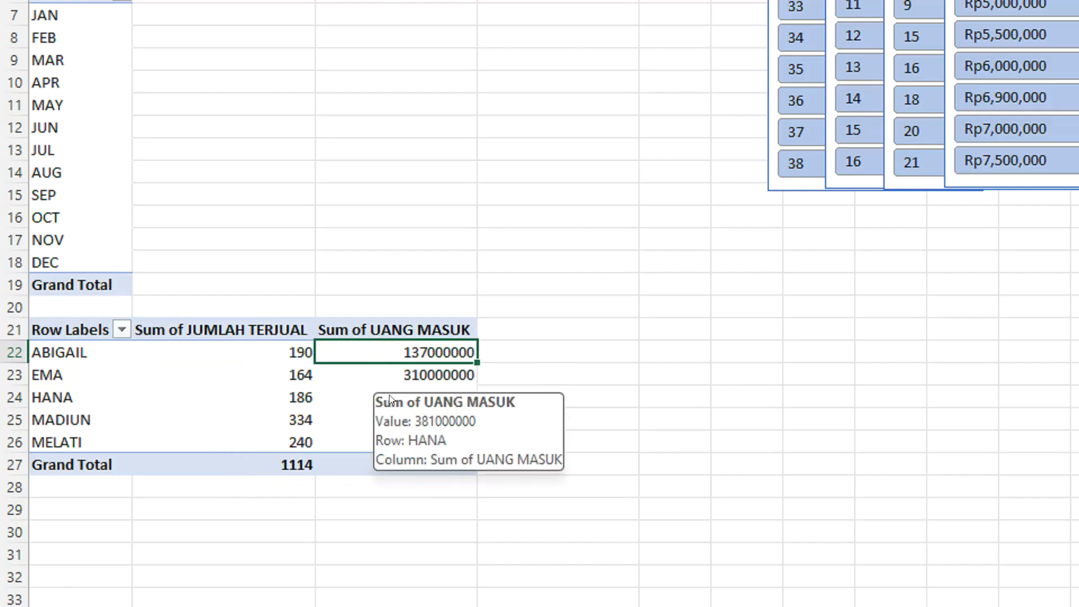
Insert slicers for JUMLAH TERJUAL, UANG MASUK and SALES from the PivotTable at A21.
left_click(87, 321)
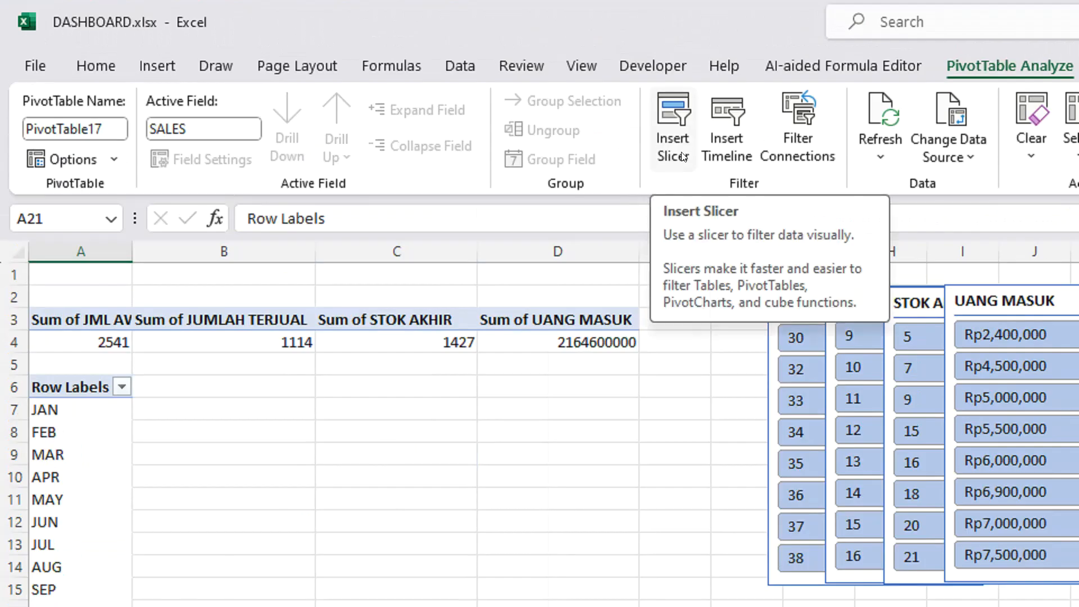
left_click(676, 154)
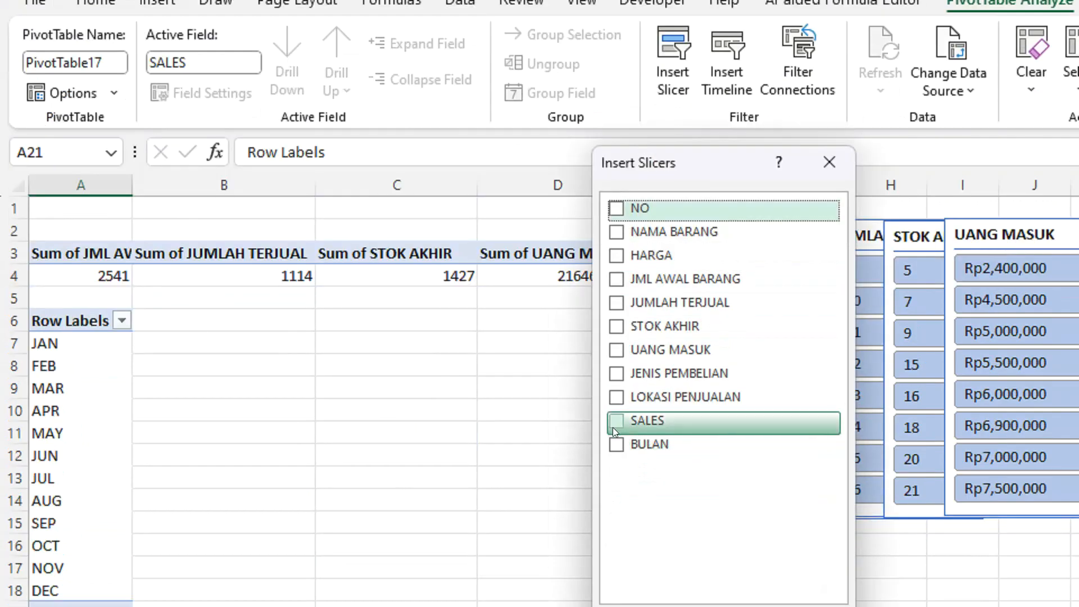
left_click(615, 488)
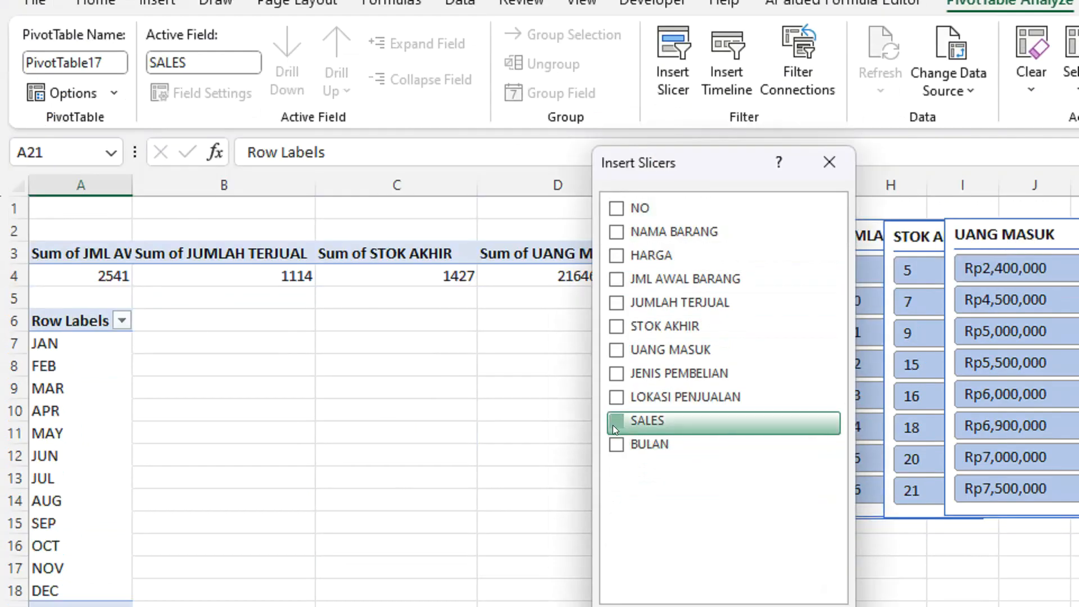
left_click(613, 310)
left_click(613, 350)
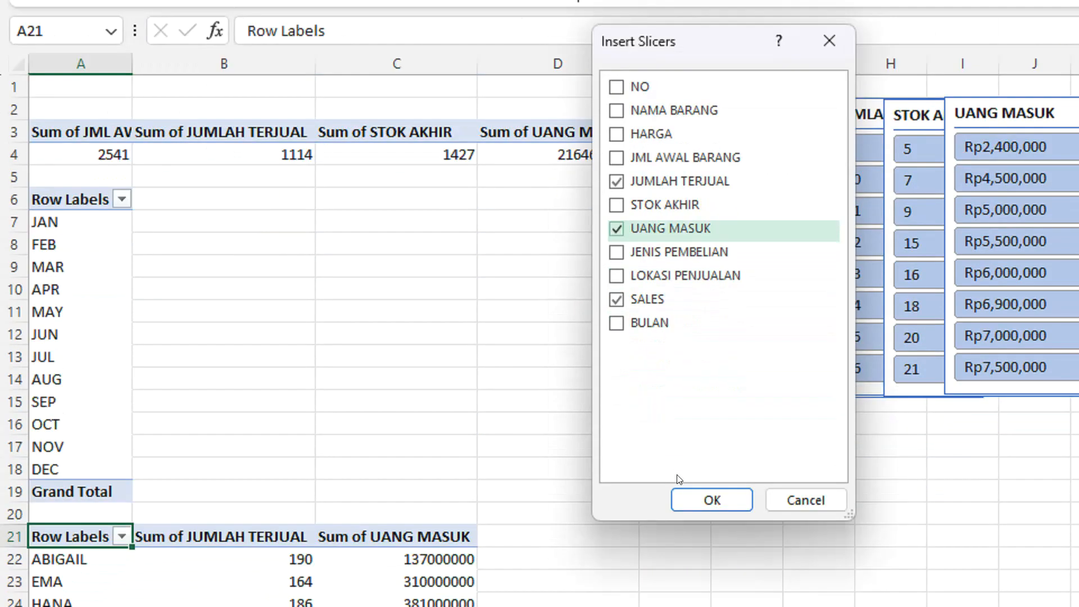
left_click(692, 464)
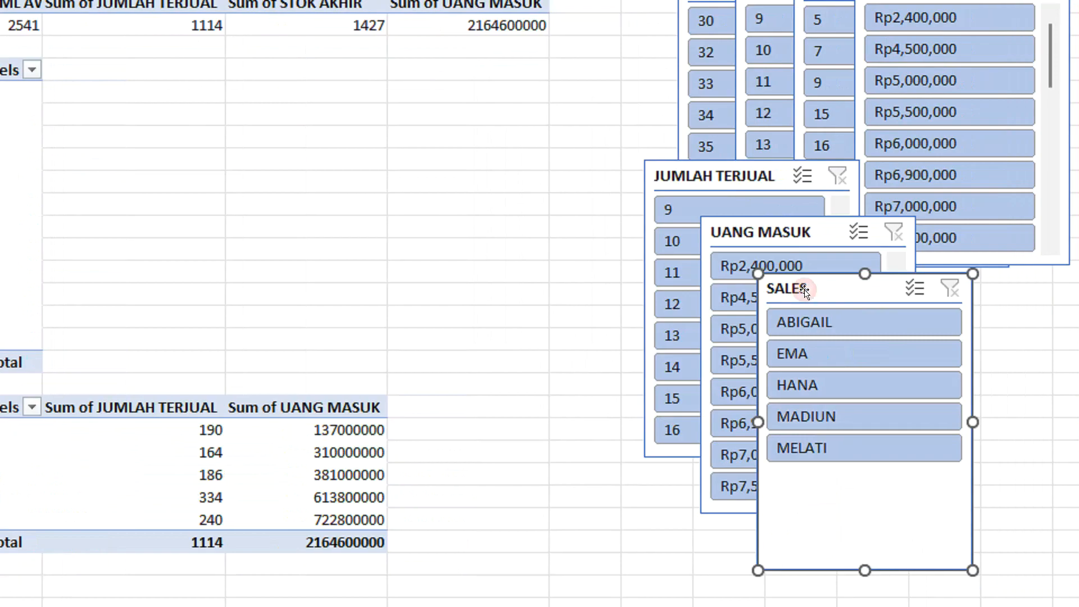
Move the SALES slicer from Sheet8 to the DASHBOARD sheet, below the sales summary with its top at row 12.
left_click_drag(807, 290, 499, 280)
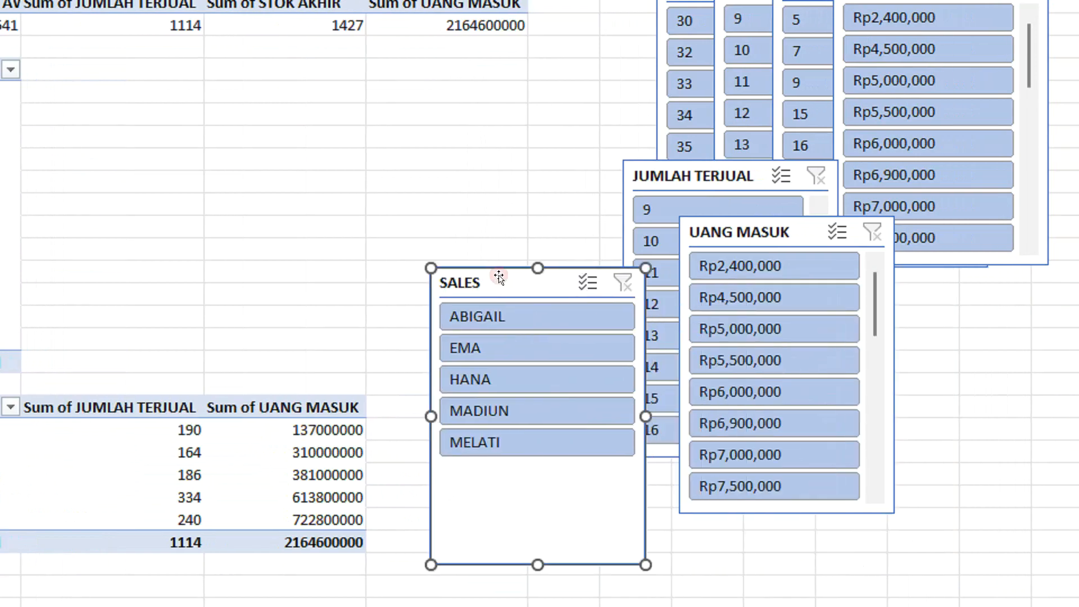
key("ctrl+x")
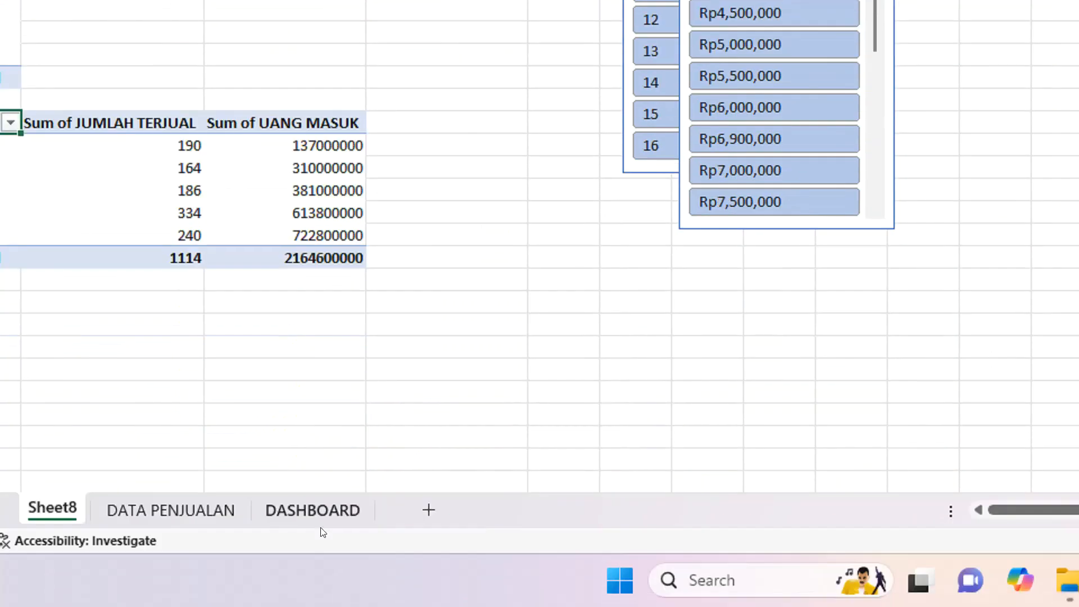
left_click(325, 509)
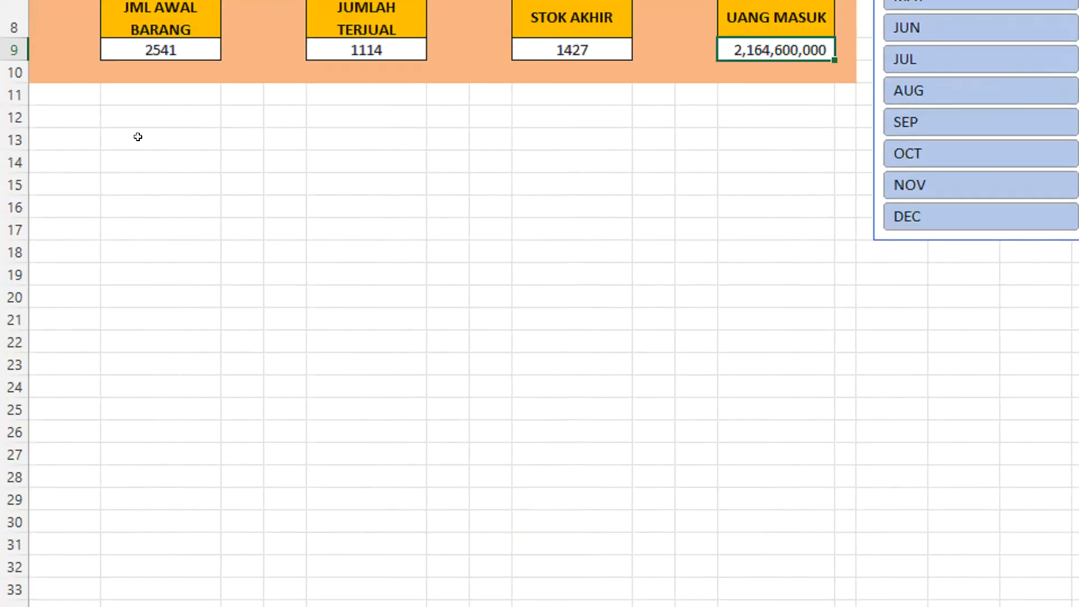
left_click(85, 144)
key("ctrl+v")
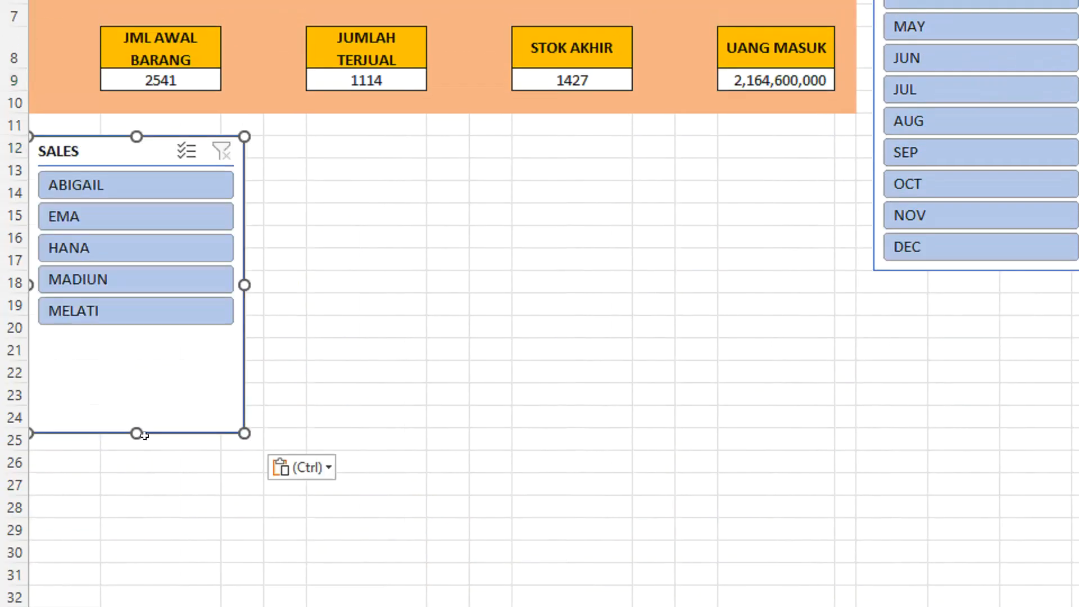
Shorten the SALES slicer to fit its five entries and apply the light orange slicer style.
left_click_drag(133, 428, 129, 336)
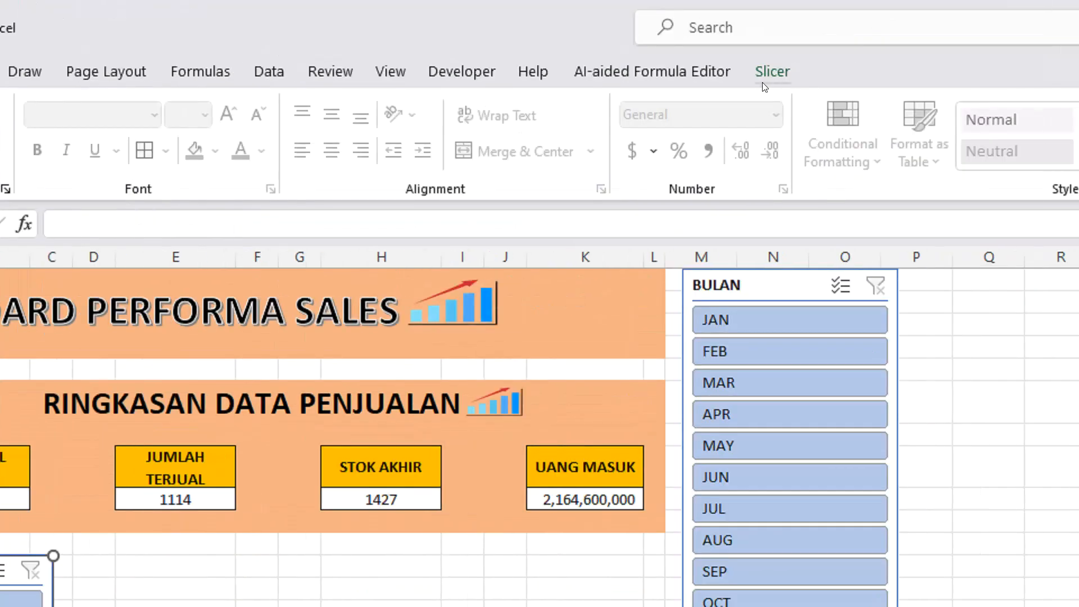
left_click(770, 71)
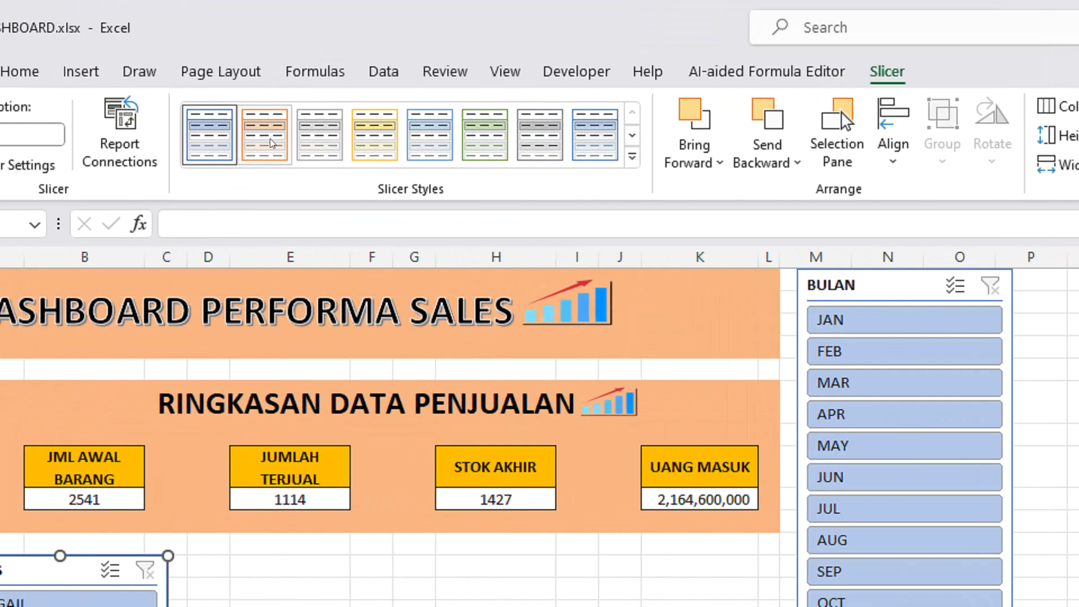
left_click(270, 138)
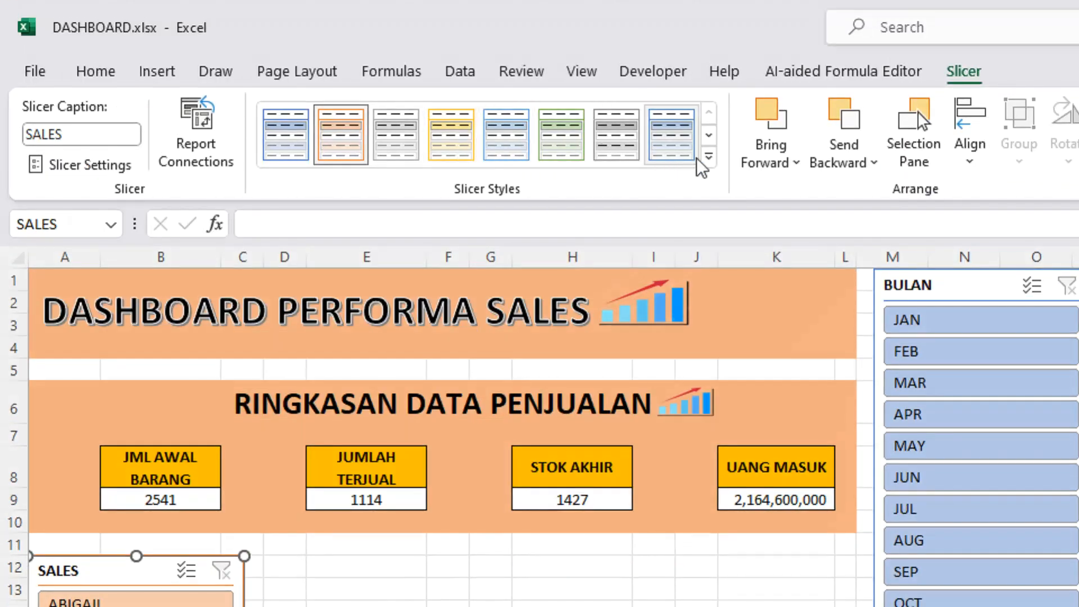
Change the SALES slicer to the dark green slicer style.
left_click(708, 158)
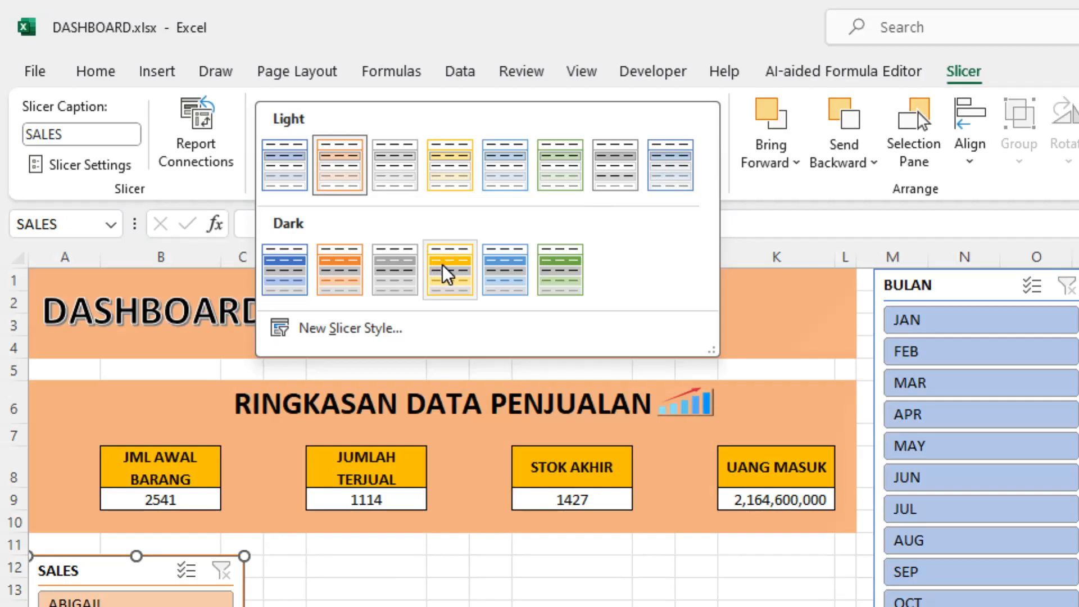
left_click(448, 273)
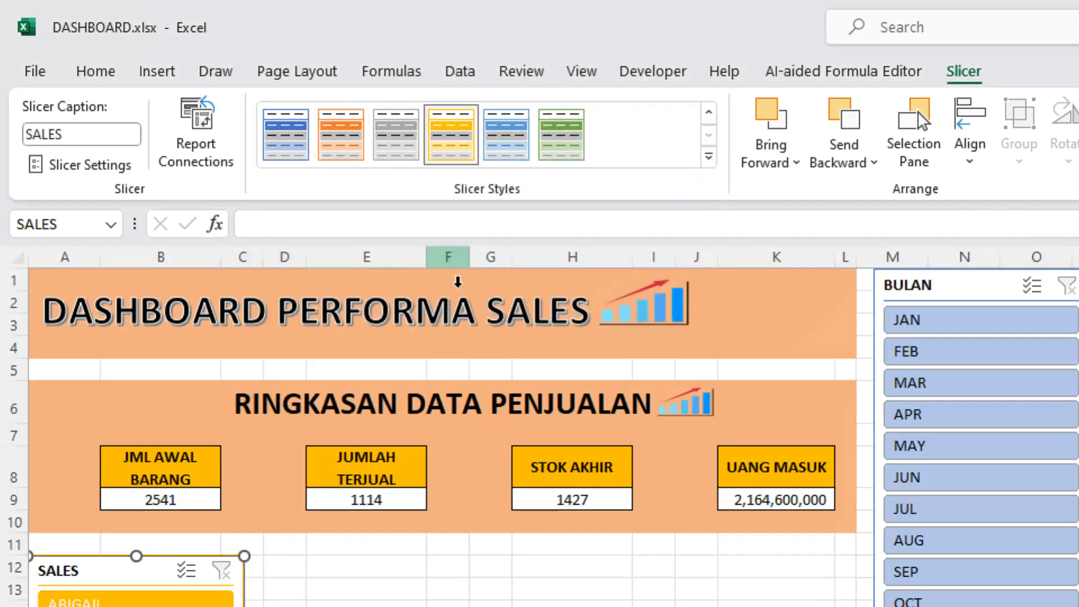
left_click(562, 136)
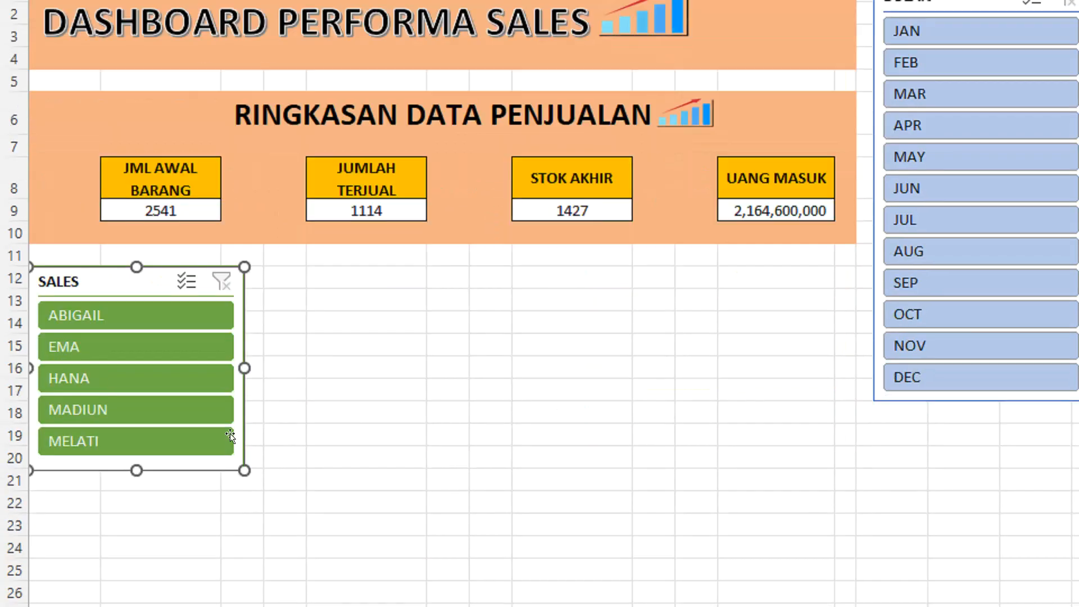
left_click(282, 368)
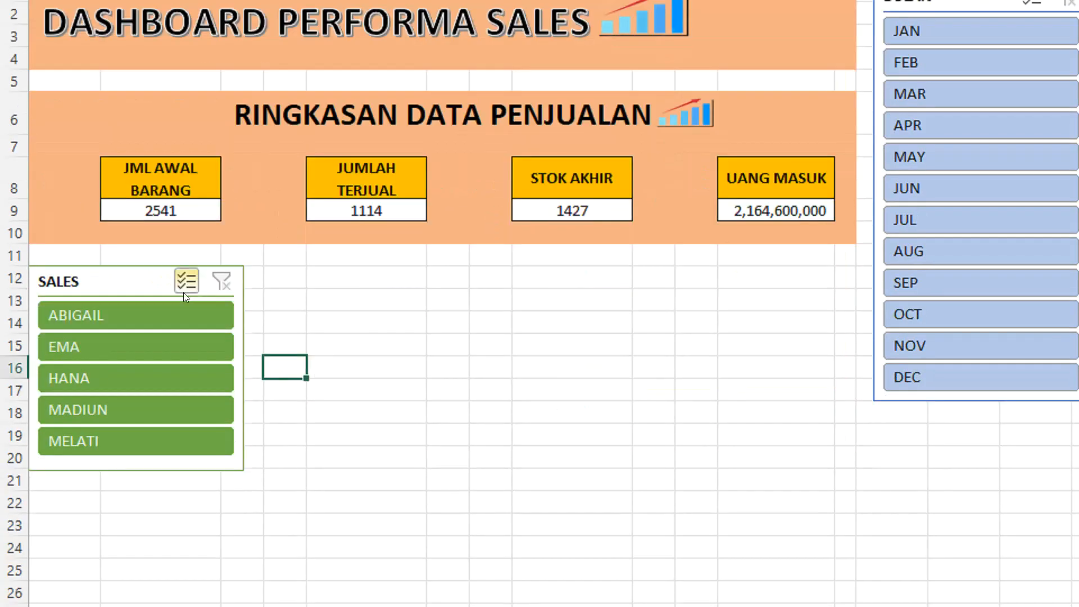
Move the SALES slicer slightly down from the summary block and narrow it to about half its width.
left_click_drag(126, 282, 128, 298)
left_click(132, 298)
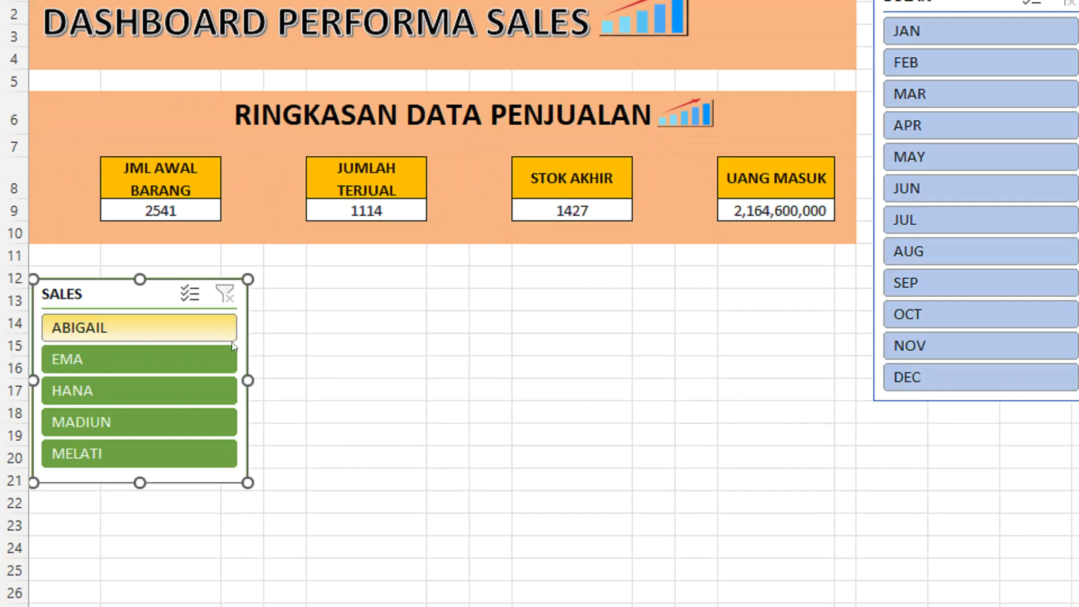
left_click_drag(244, 381, 139, 368)
left_click(239, 371)
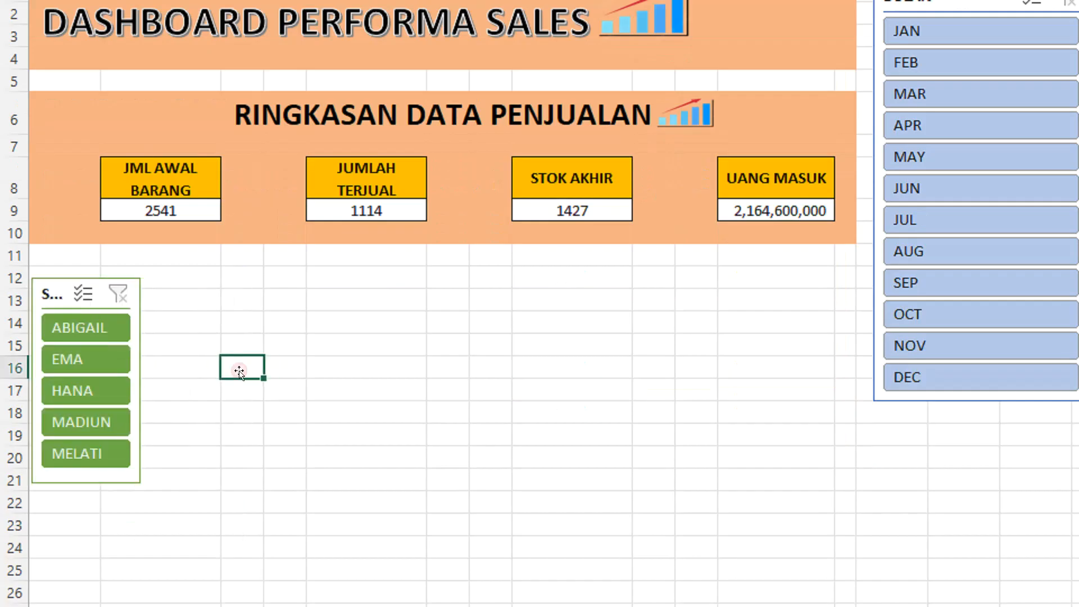
Test the SALES slicer by filtering to the second salesperson, and clear the filter.
left_click(120, 363)
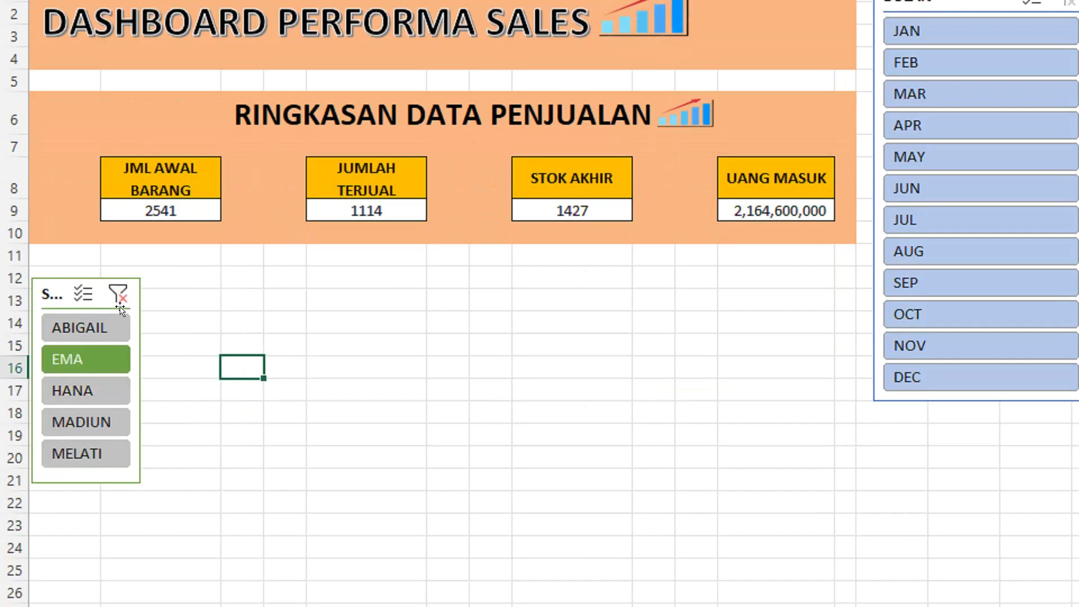
left_click(125, 293)
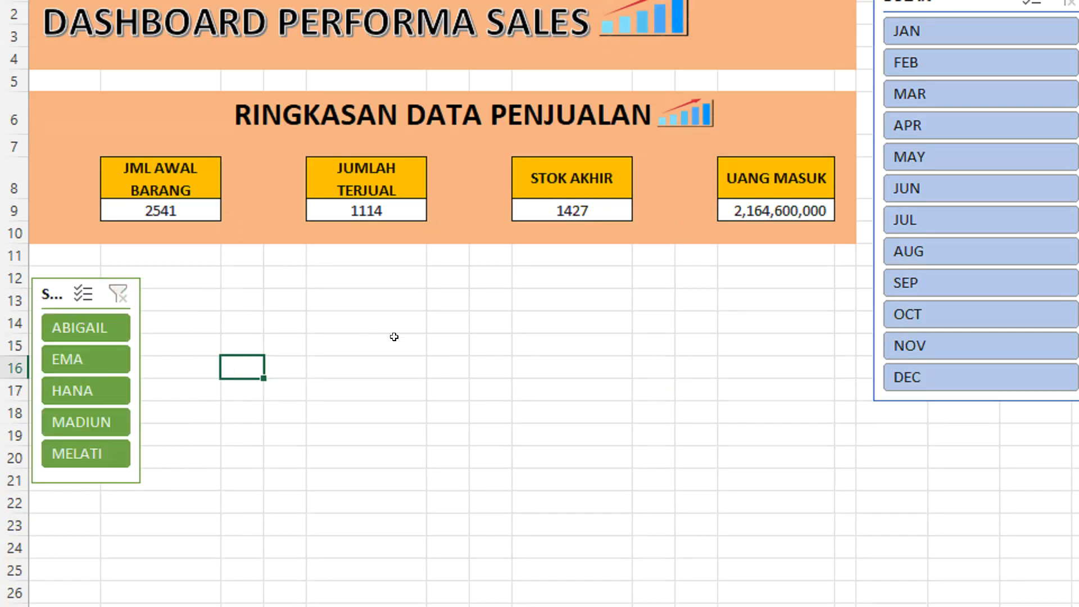
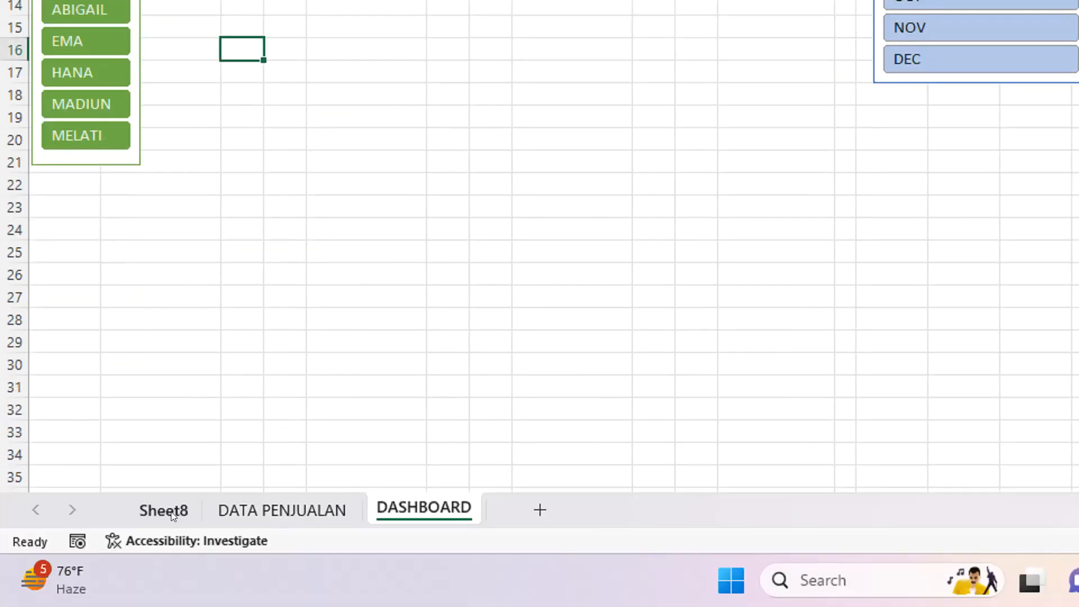
Insert a clustered column PivotChart from the salesperson PivotTable on Sheet8, previewing the line chart type as an alternative.
left_click(163, 511)
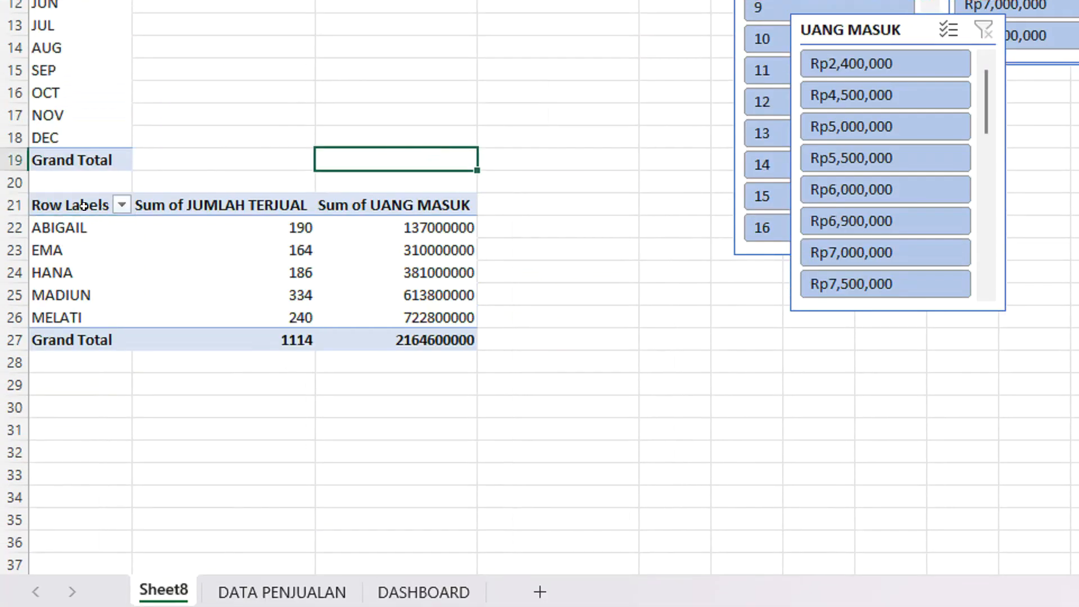
mouse_move(83, 205)
left_mouse_down()
mouse_move(253, 230)
mouse_move(365, 275)
mouse_move(405, 327)
left_mouse_up()
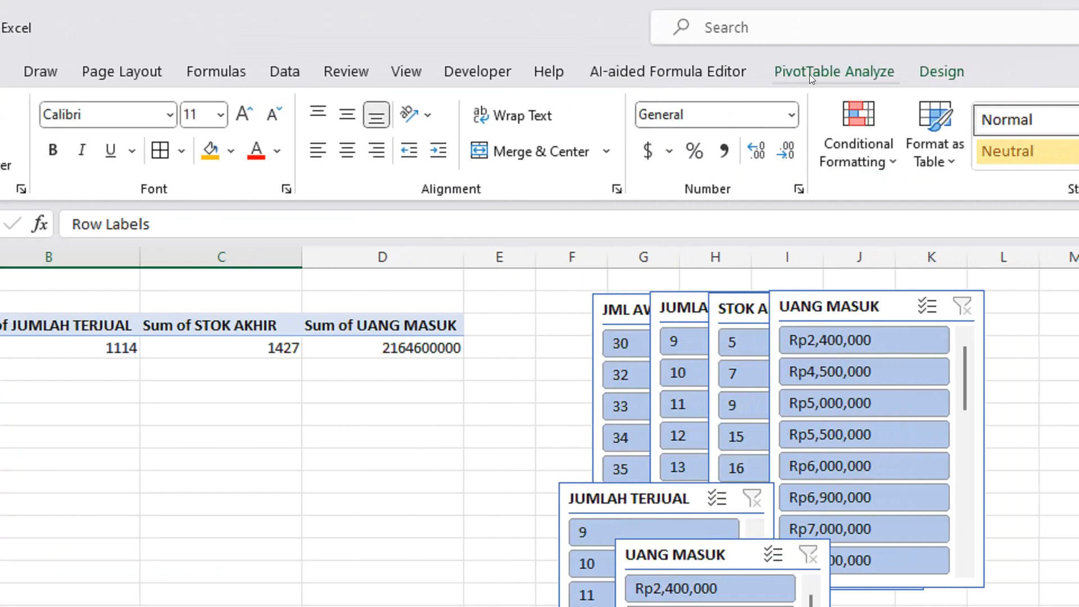
left_click(809, 73)
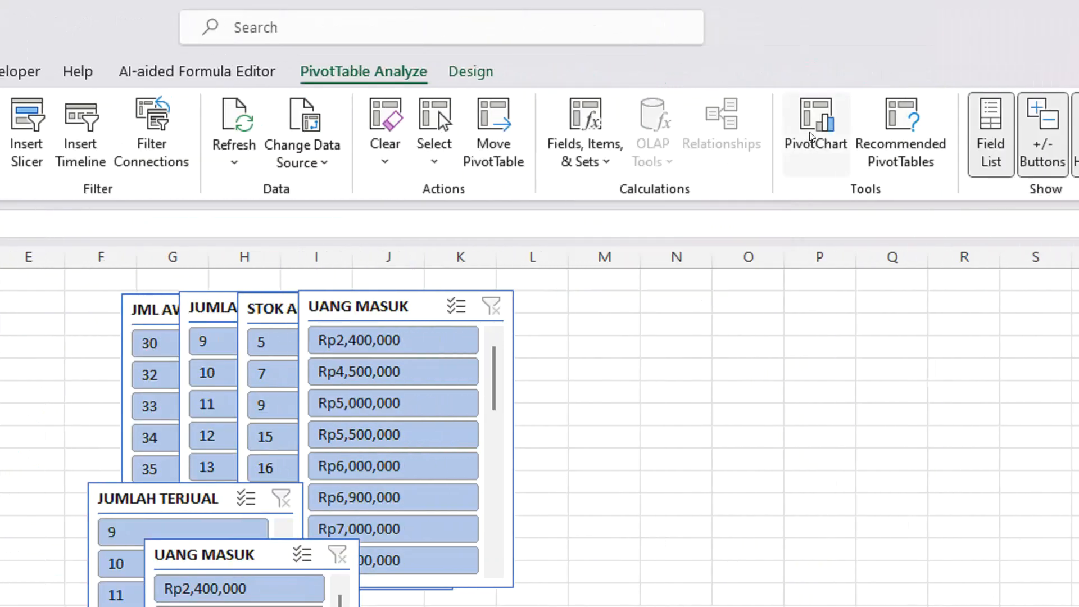
left_click(811, 136)
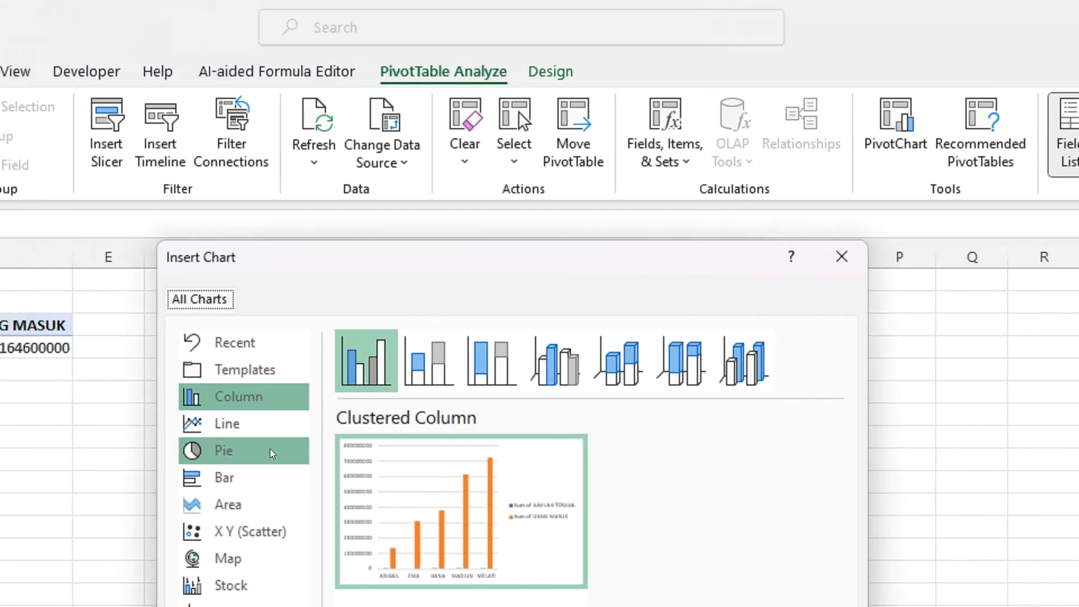
left_click(232, 421)
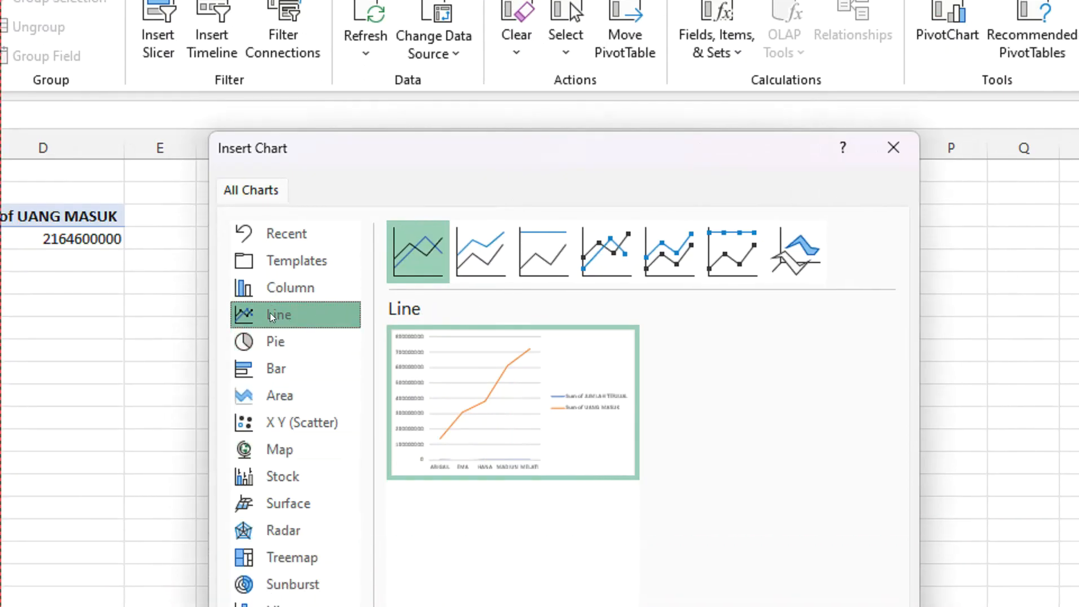
left_click(272, 288)
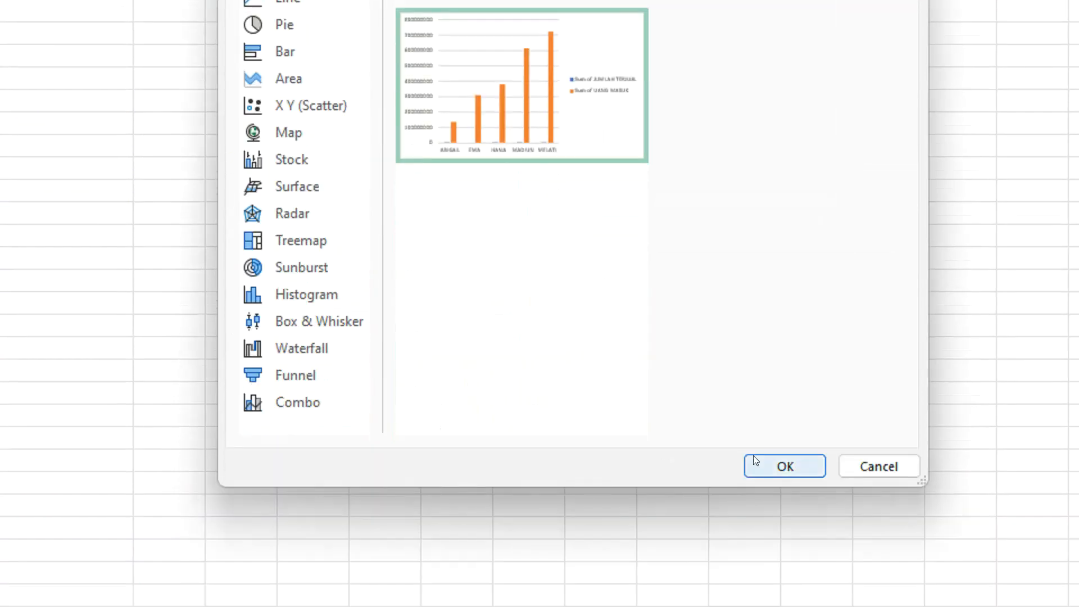
left_click(780, 465)
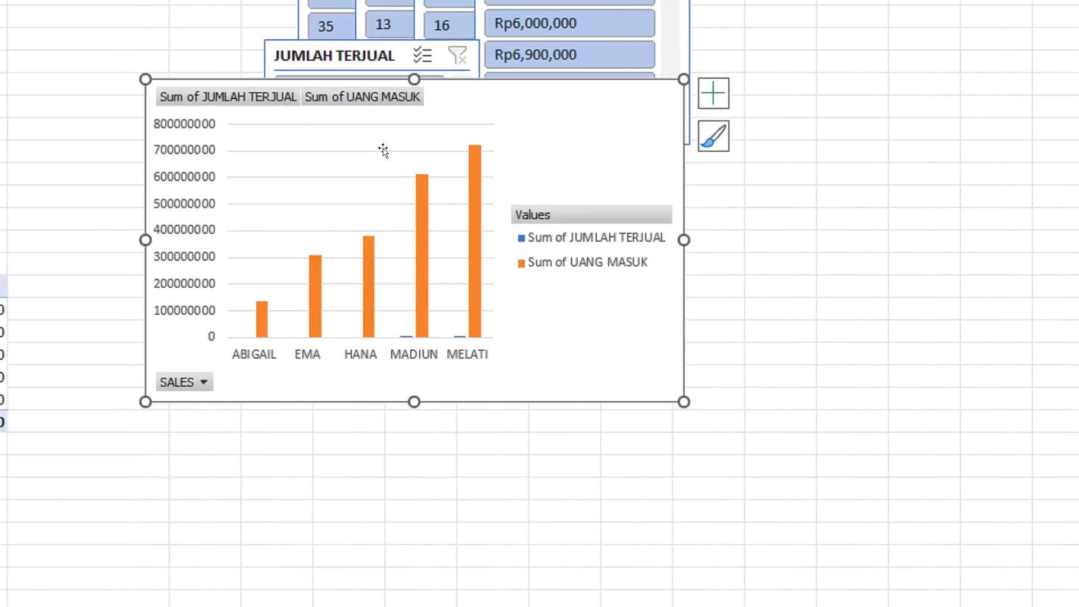
left_click(364, 165)
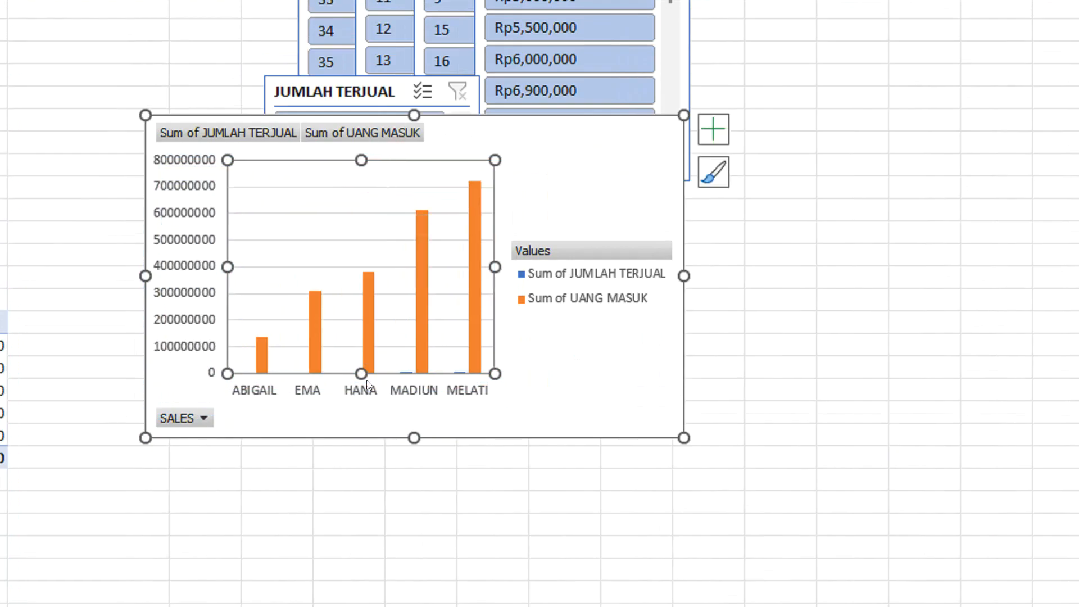
left_click(246, 389)
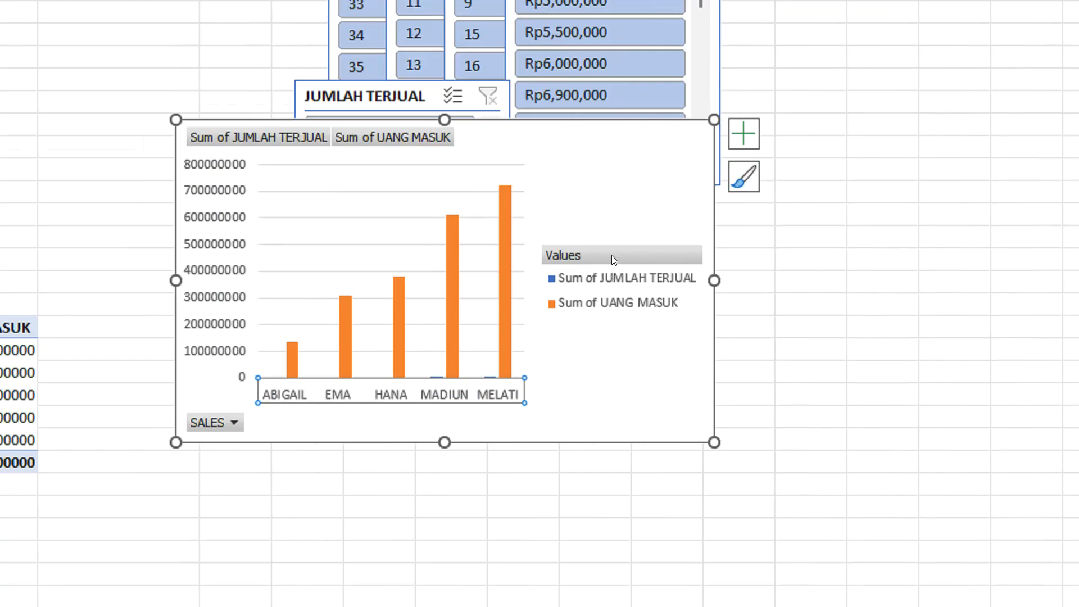
left_click(612, 255)
left_click(626, 277)
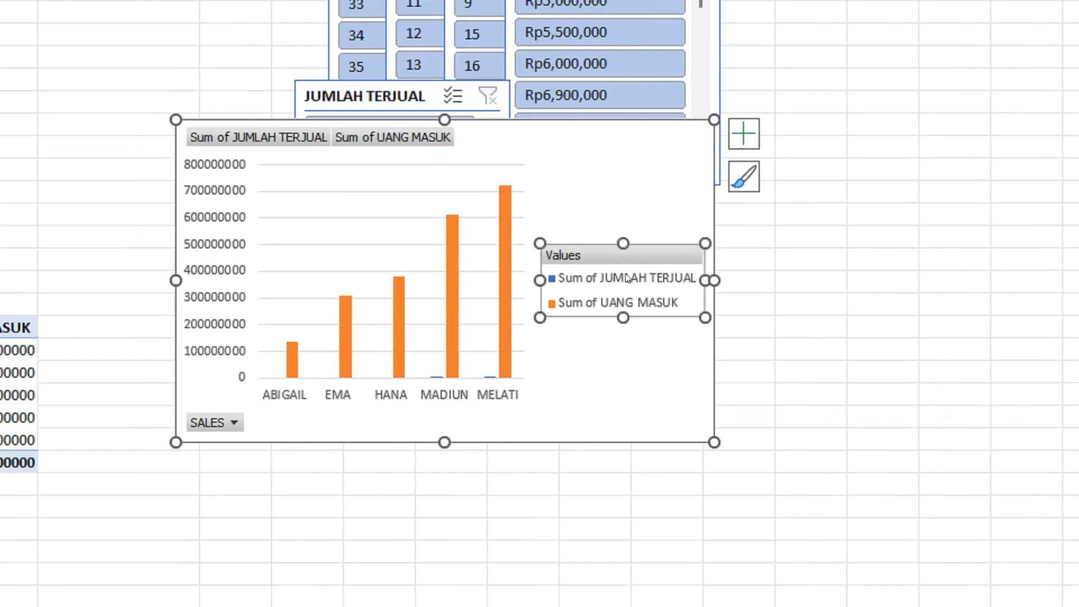
Try the data-label and hatched-background chart styles on the column chart, and settle on the dark grey gradient style.
left_click(653, 187)
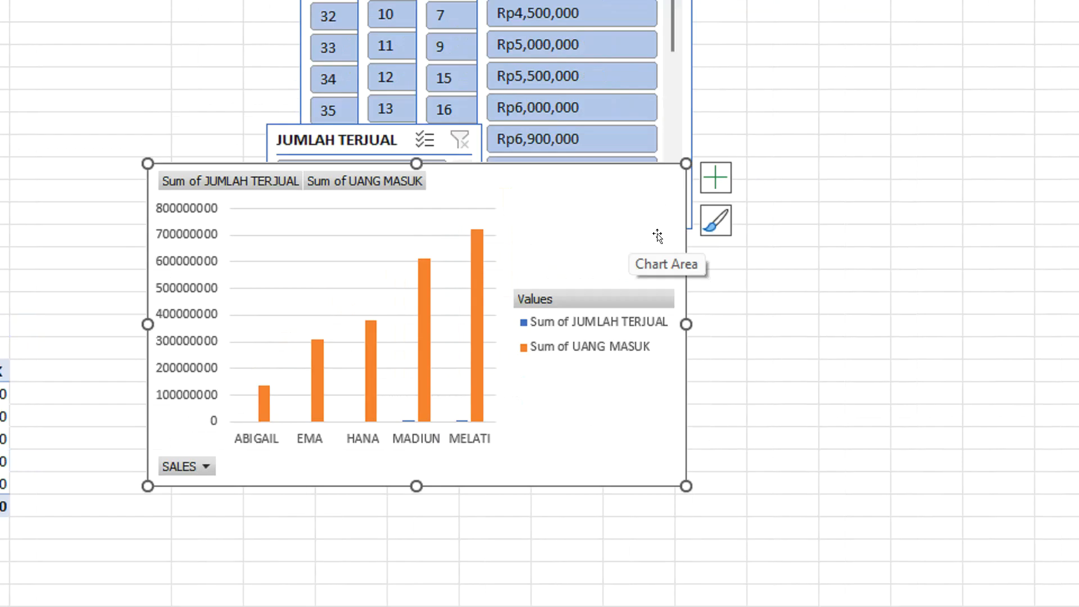
left_click(717, 227)
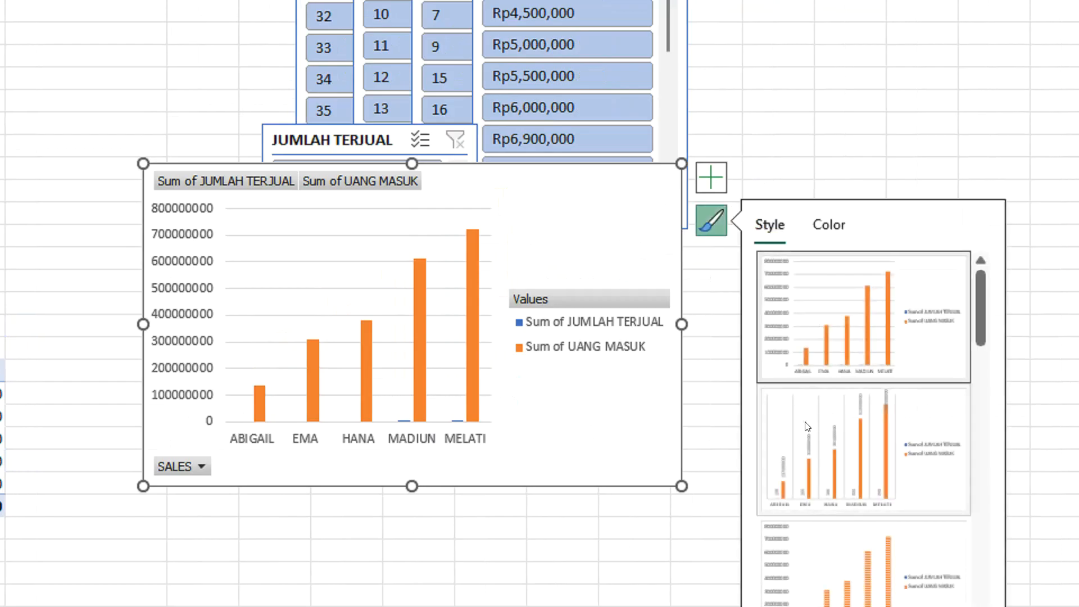
left_click(808, 426)
scroll(791, 437, "down", 2)
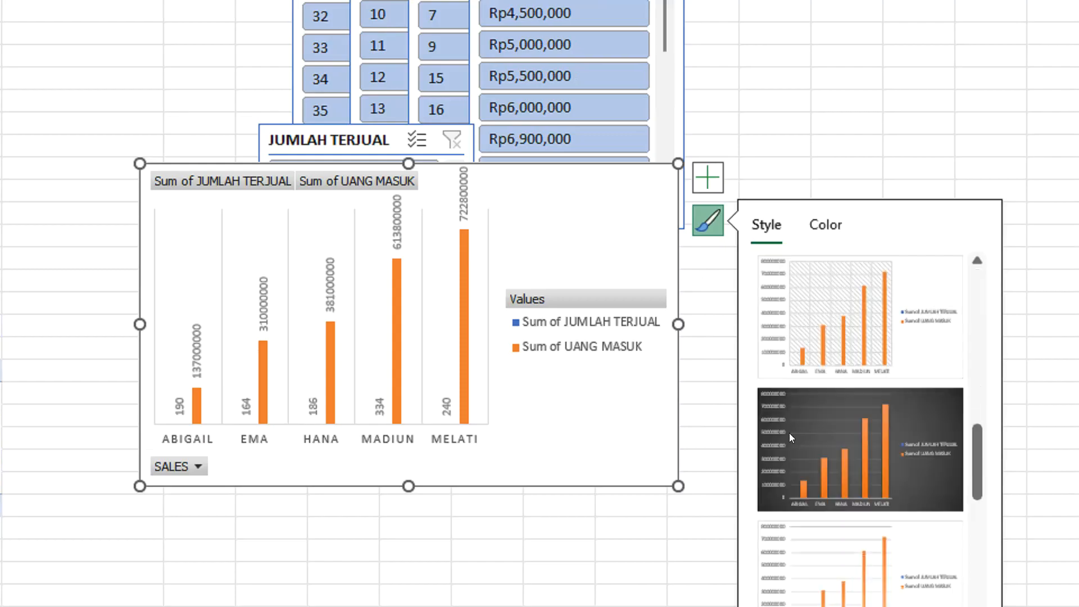
left_click(830, 338)
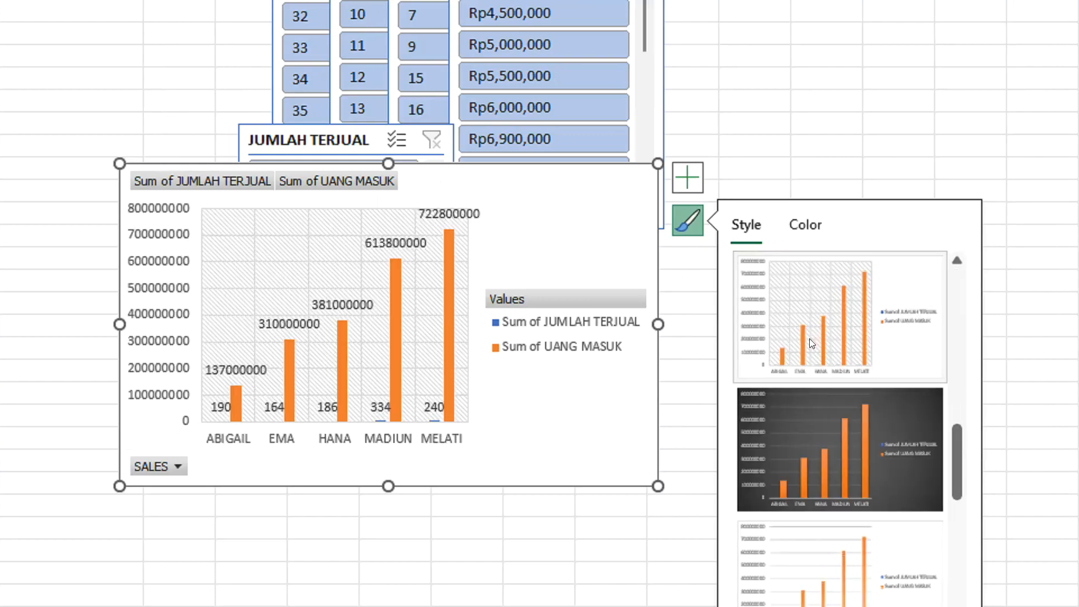
left_click(818, 414)
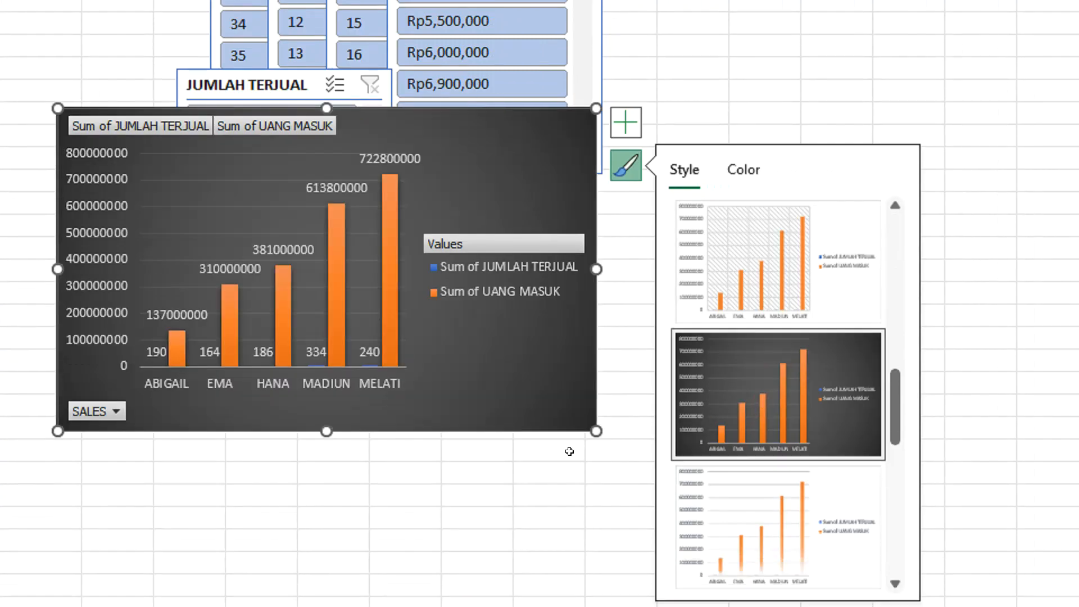
left_click(559, 513)
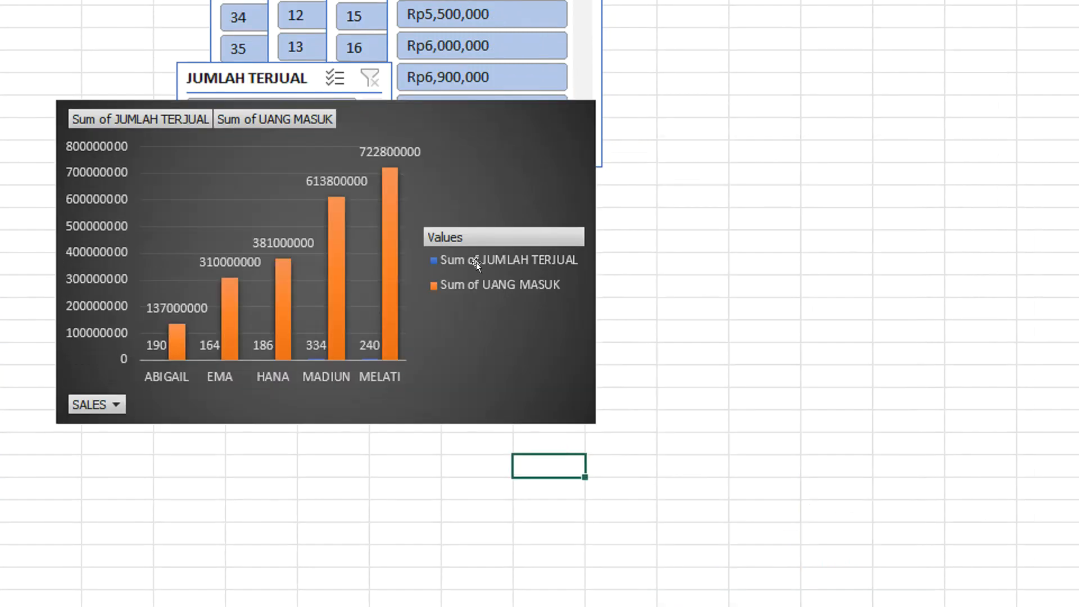
Move the column chart to the DASHBOARD sheet and place it beside the SALES slicer, just below the summary block.
left_click(265, 150)
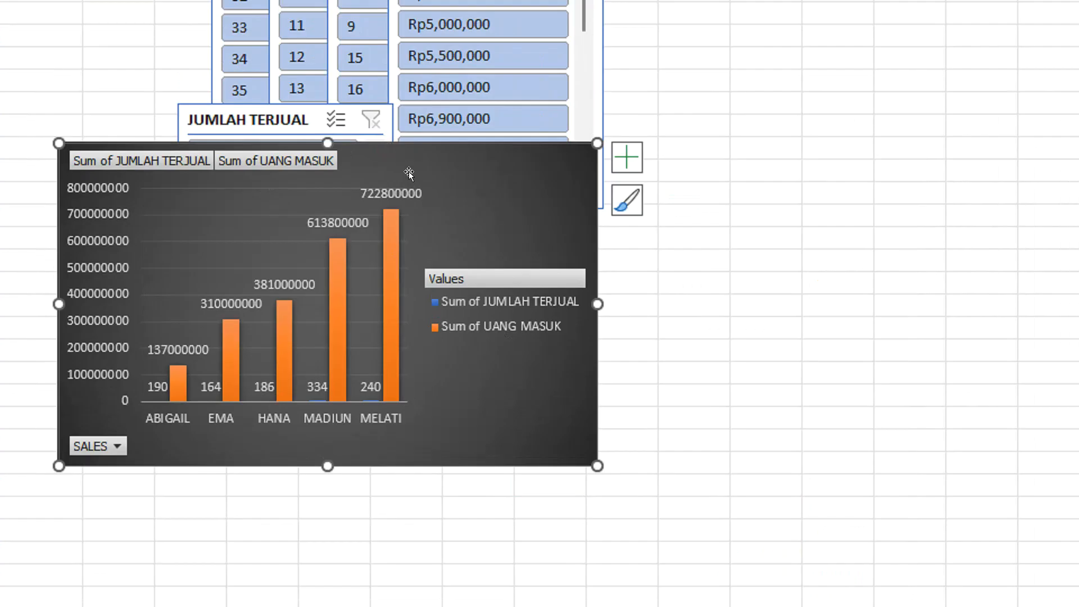
key("ctrl+a")
left_click(665, 221)
left_click(429, 201)
key("ctrl+x")
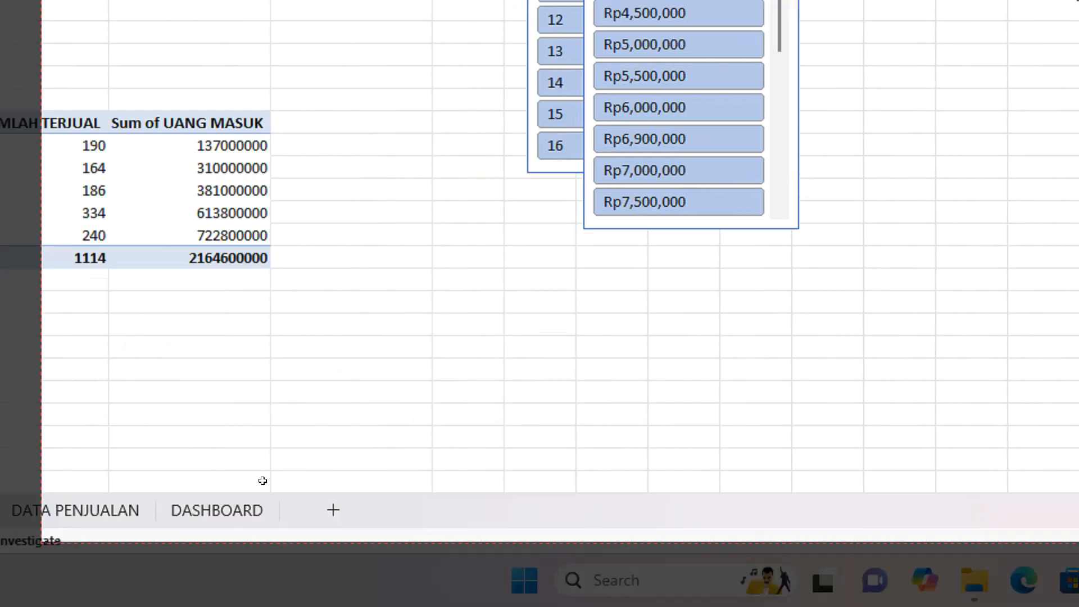
left_click(273, 507)
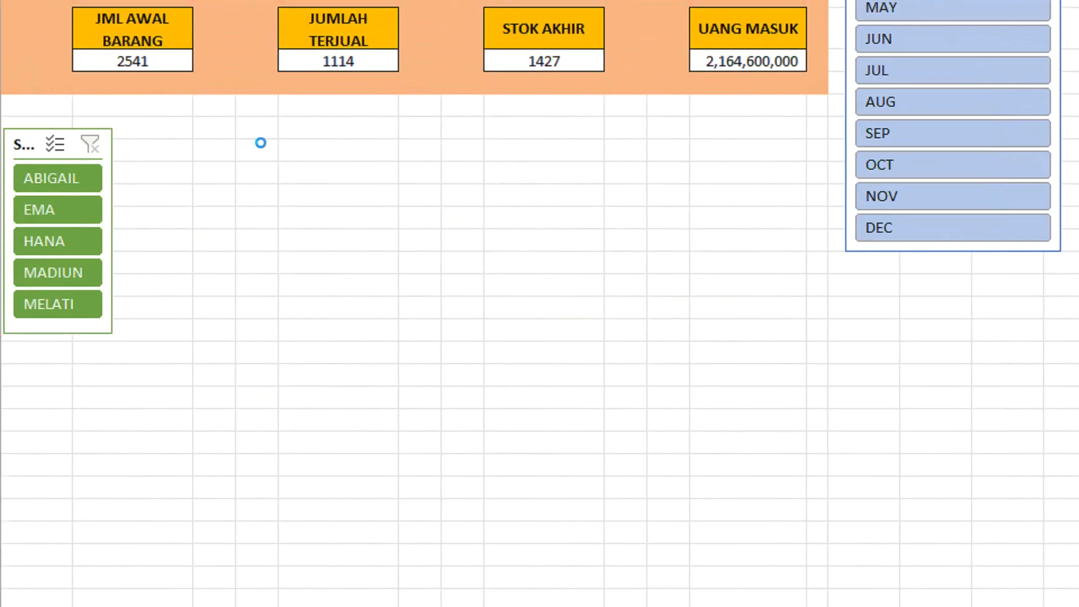
key("ctrl+v")
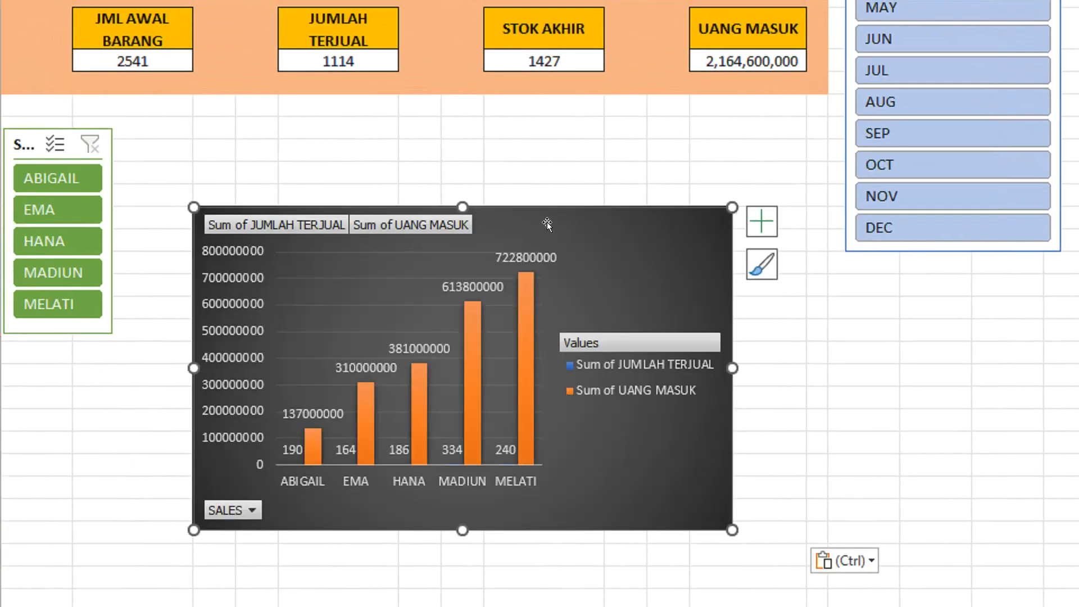
left_click_drag(548, 222, 529, 154)
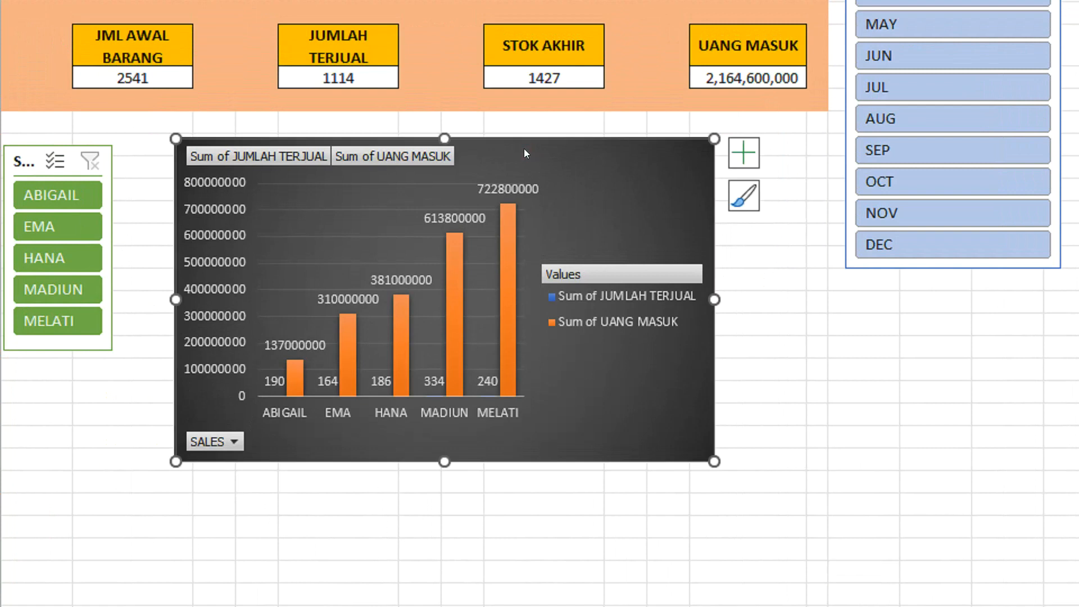
Test the SALES slicer on the chart by filtering to each of the five salespeople in turn.
left_click(82, 195)
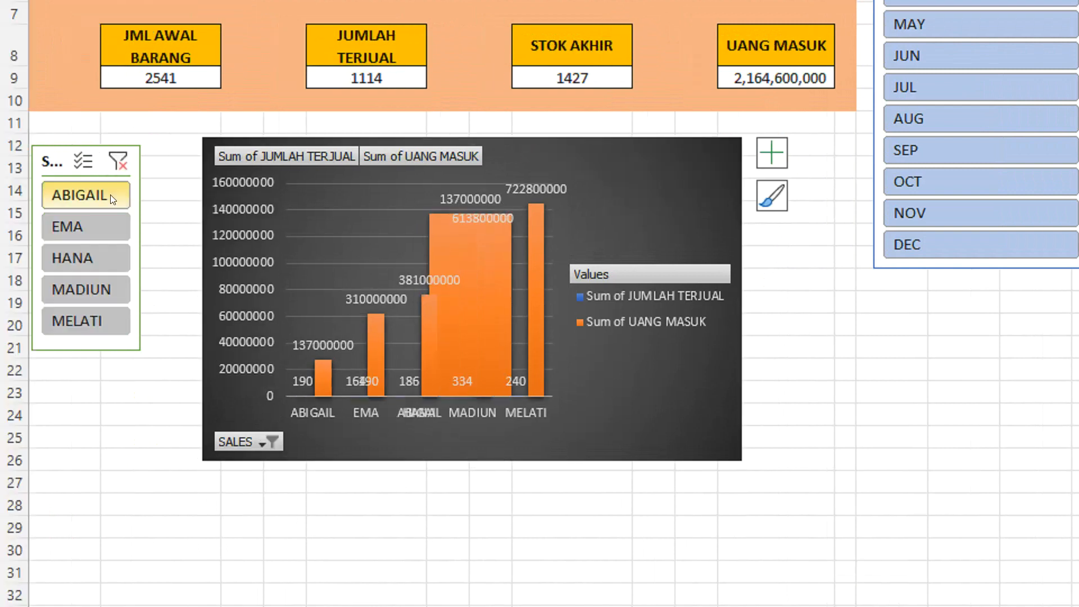
left_click(101, 221)
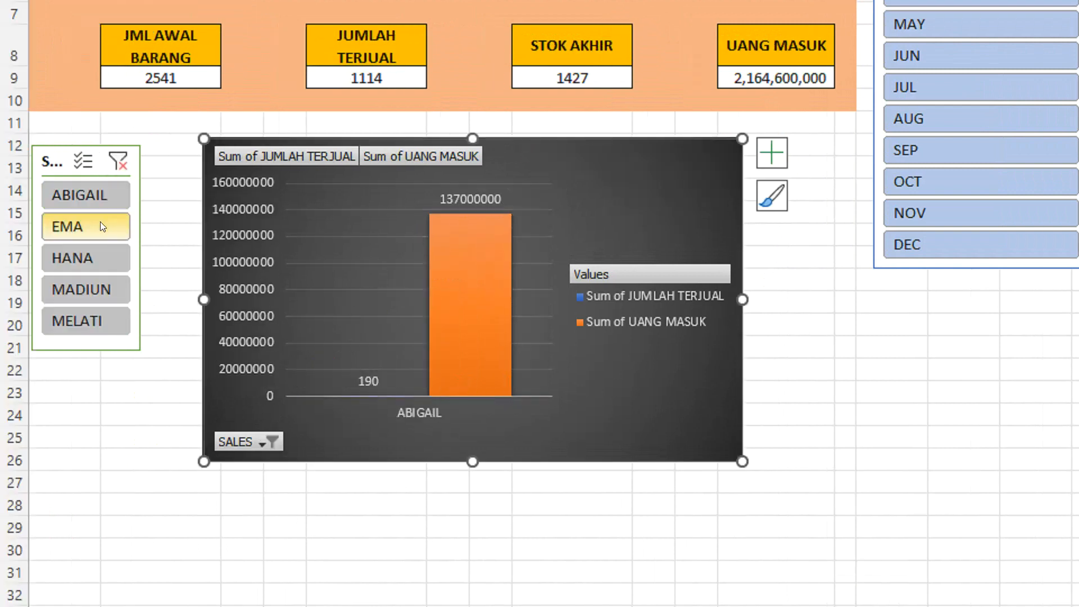
left_click(93, 257)
left_click(93, 298)
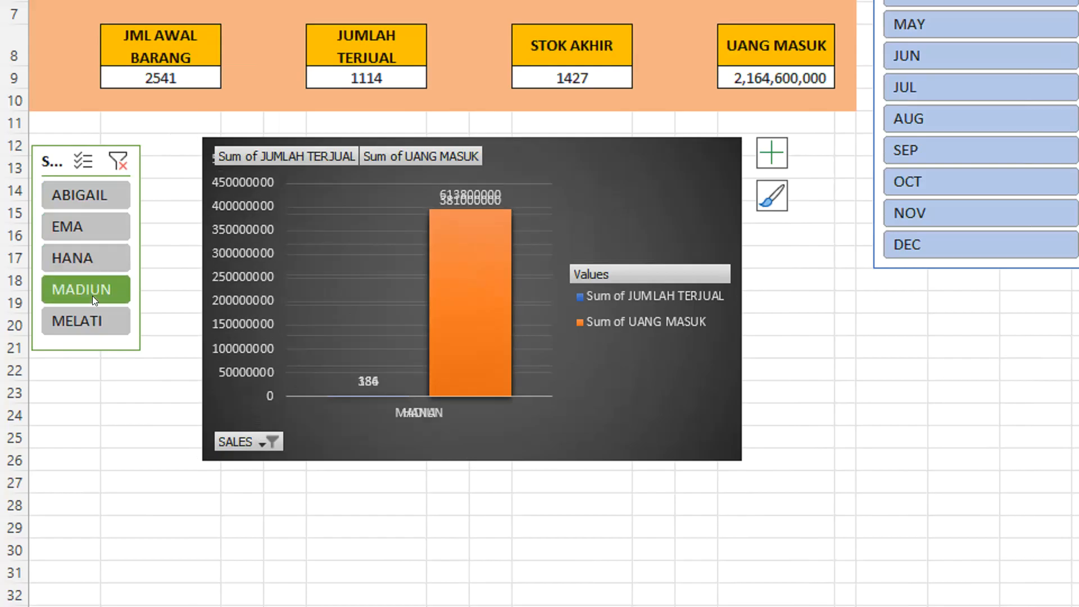
left_click(90, 315)
Change the dashboard chart to the style with a white background and semi-transparent light orange columns.
left_click(686, 238)
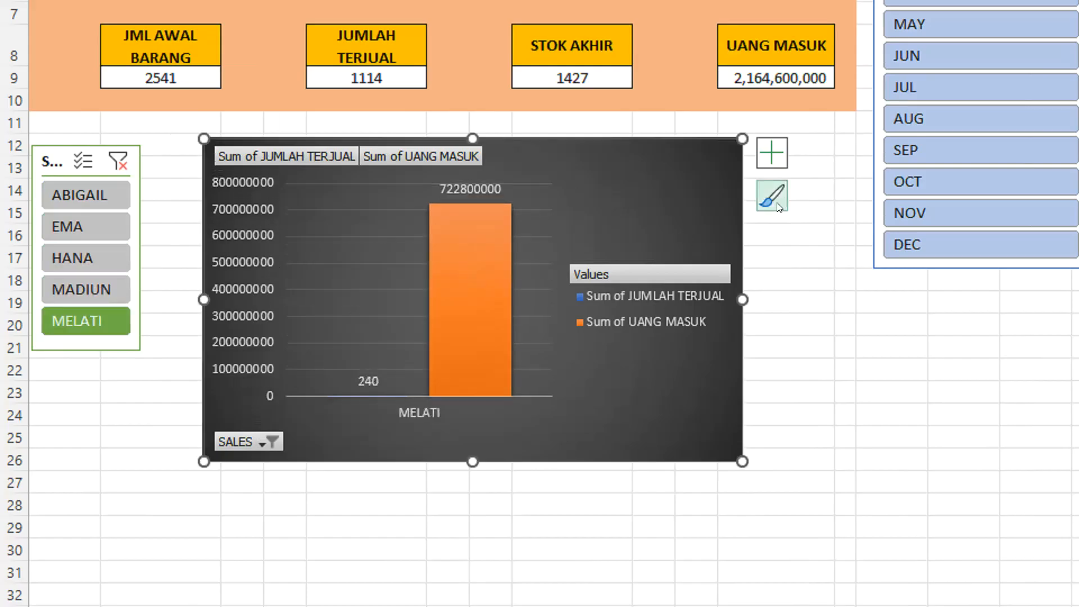
left_click(771, 196)
scroll(809, 450, "down", 3)
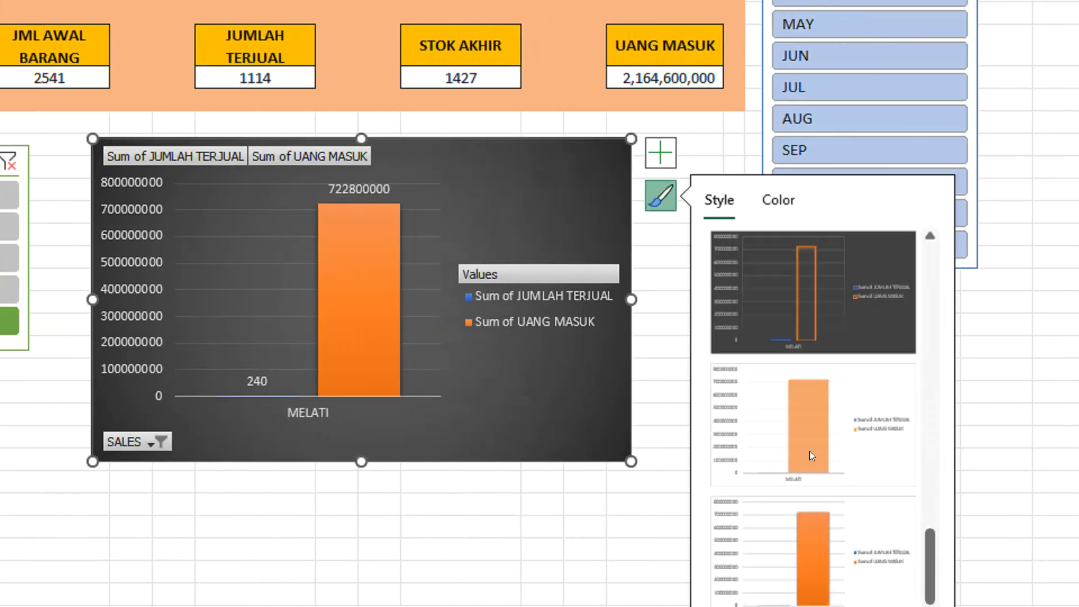
left_click(807, 422)
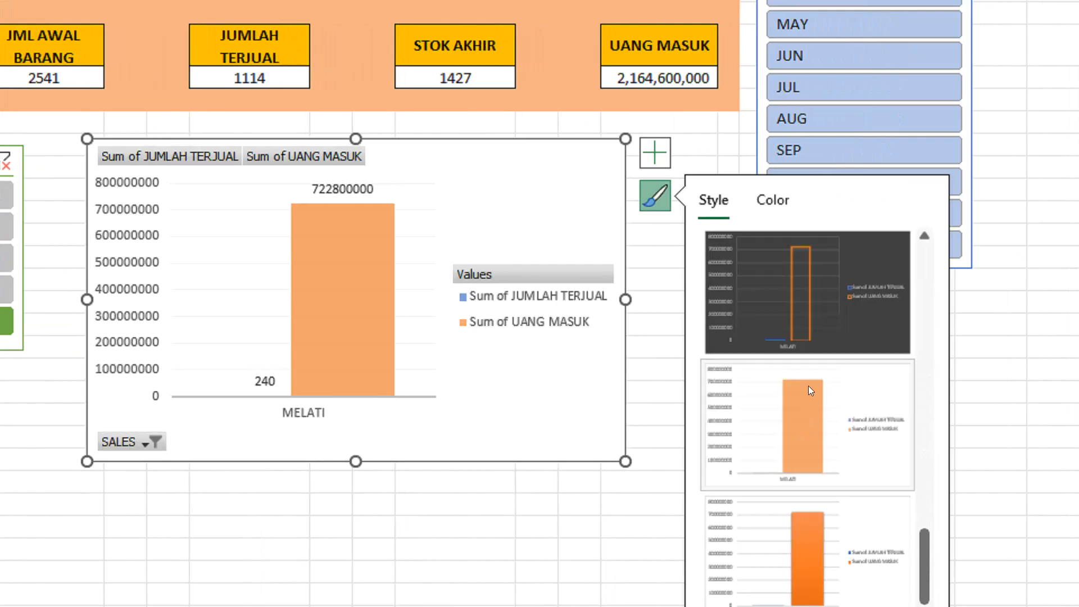
left_click(641, 441)
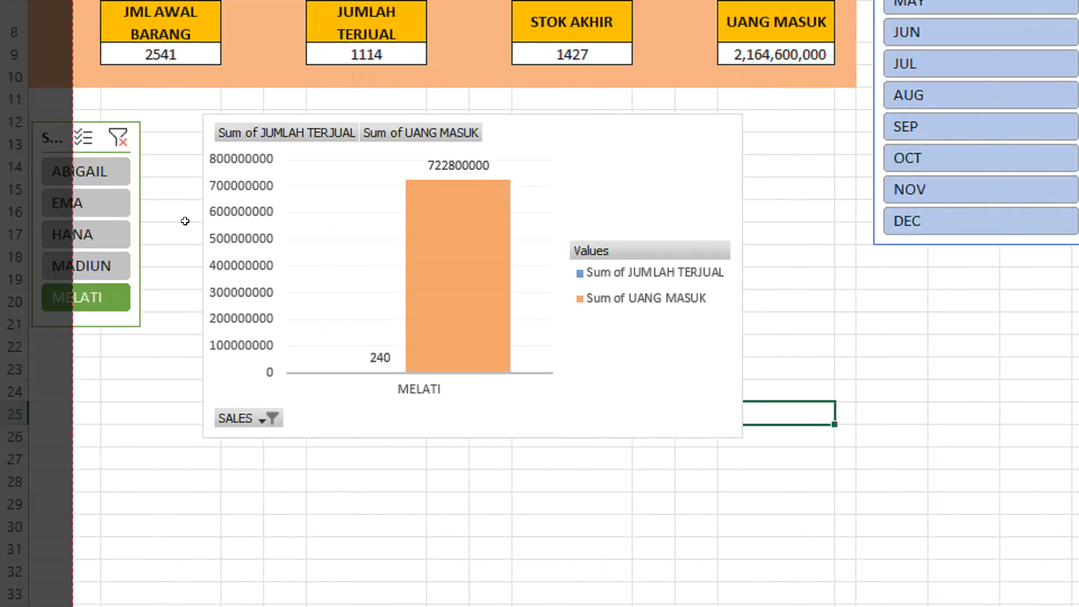
Filter the restyled chart to the first salesperson with the SALES slicer, and clear the filter.
left_click(110, 172)
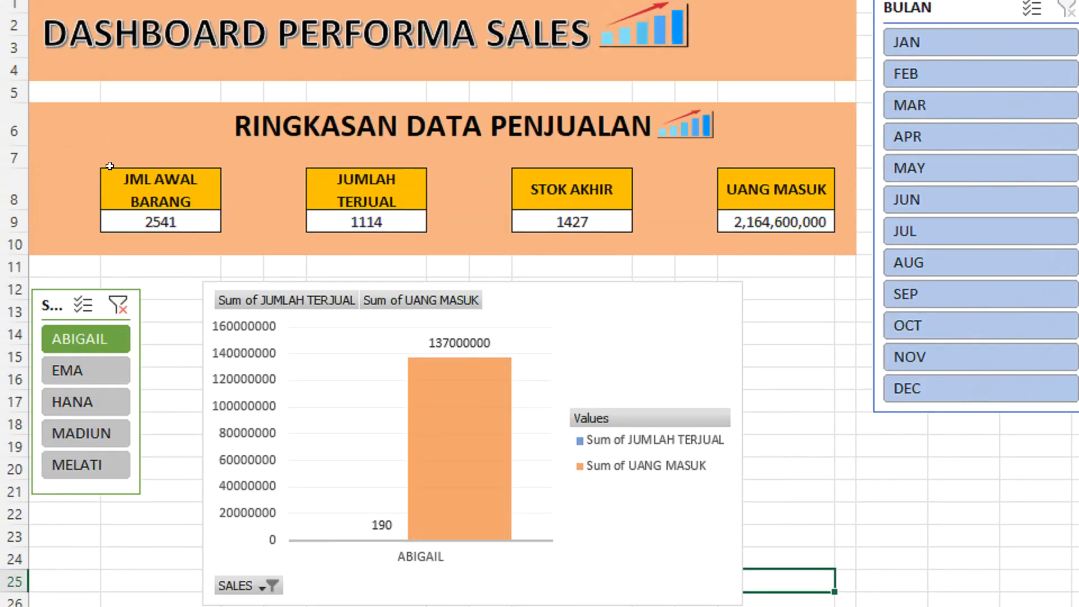
left_click(123, 309)
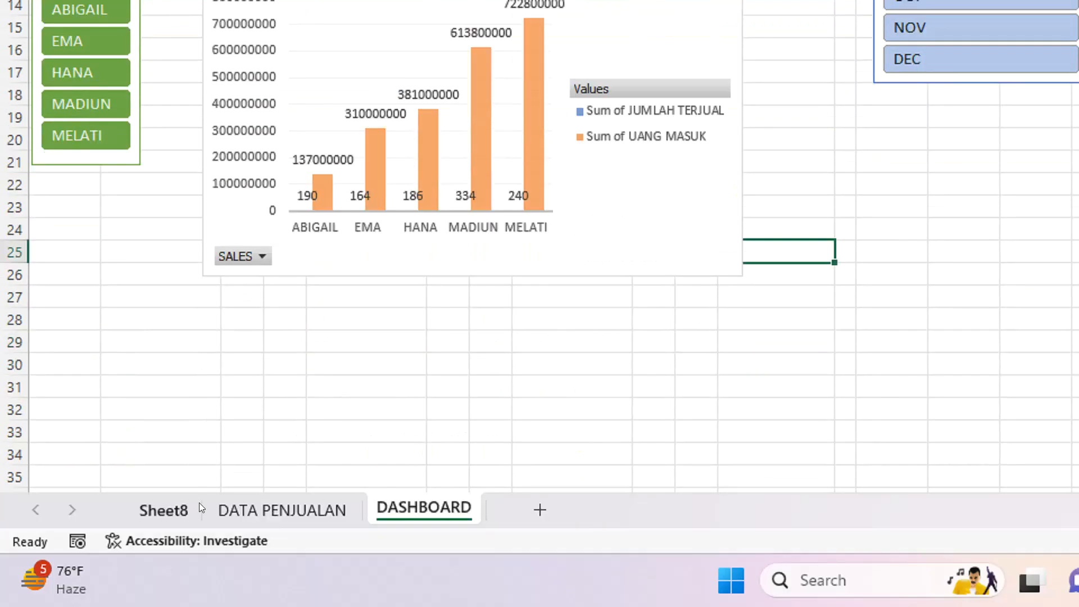
Connect the salesperson PivotTable on Sheet8 to all remaining slicers: BULAN, JML AWAL BARANG, JUMLAH TERJUAL, STOK AKHIR and UANG MASUK.
left_click(164, 510)
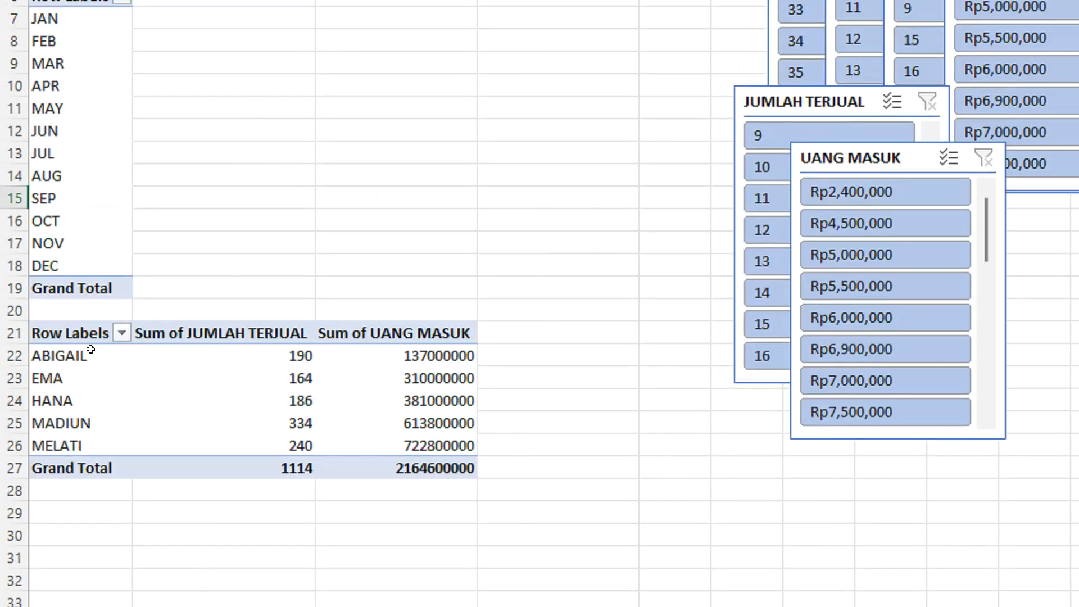
left_click(87, 331)
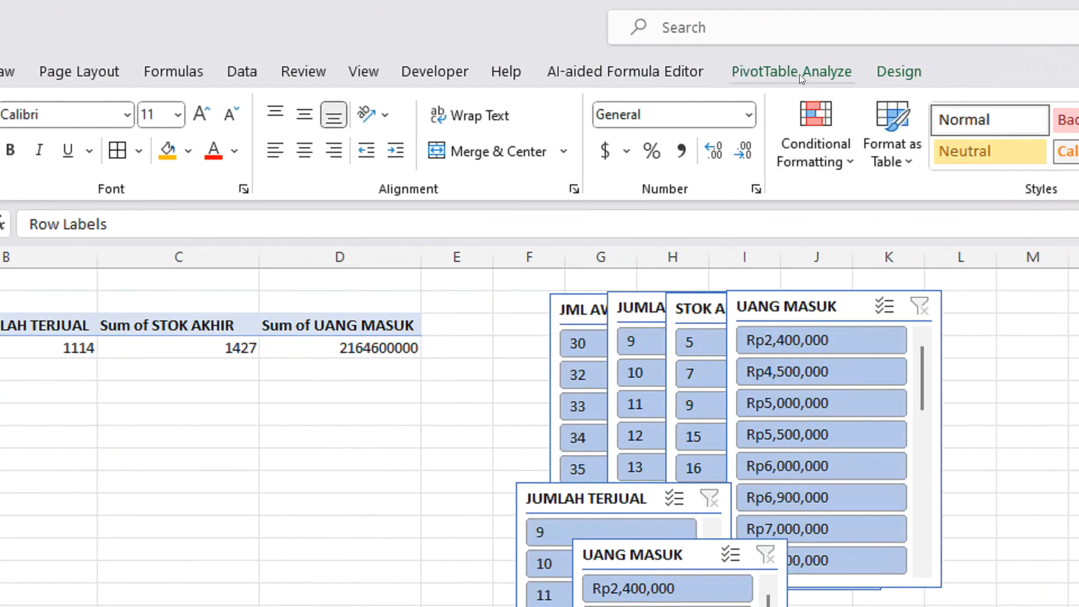
left_click(799, 74)
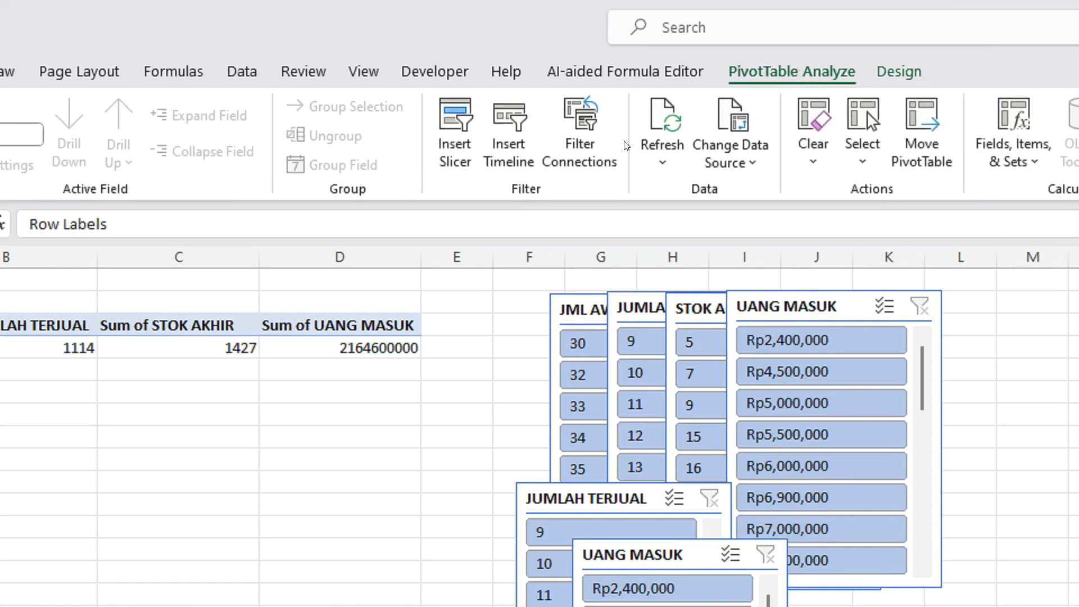
left_click(581, 160)
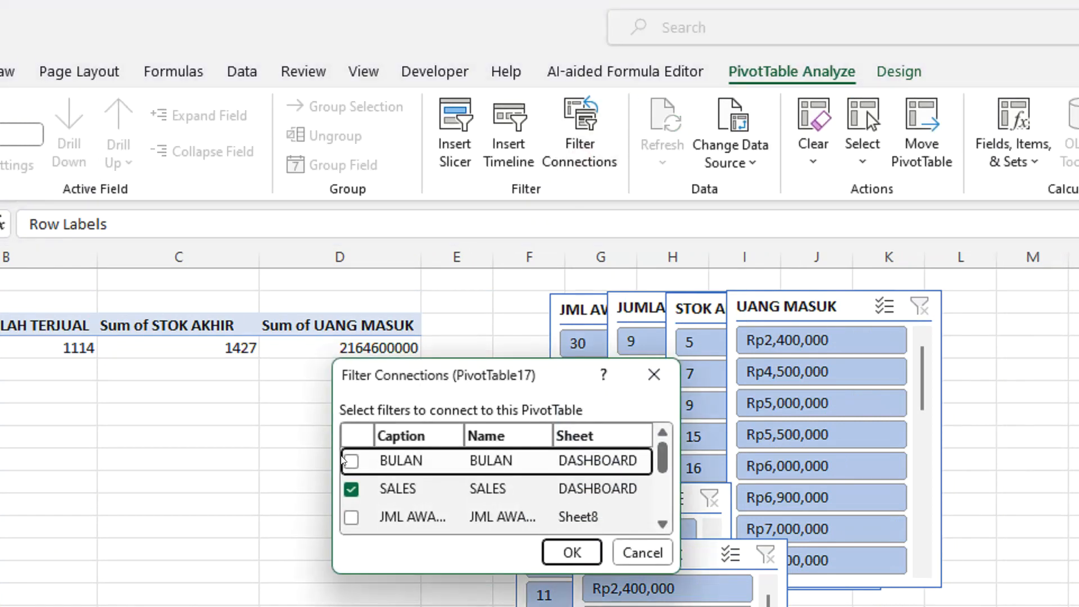
left_click(351, 460)
left_click(351, 458)
scroll(353, 456, "down", 1)
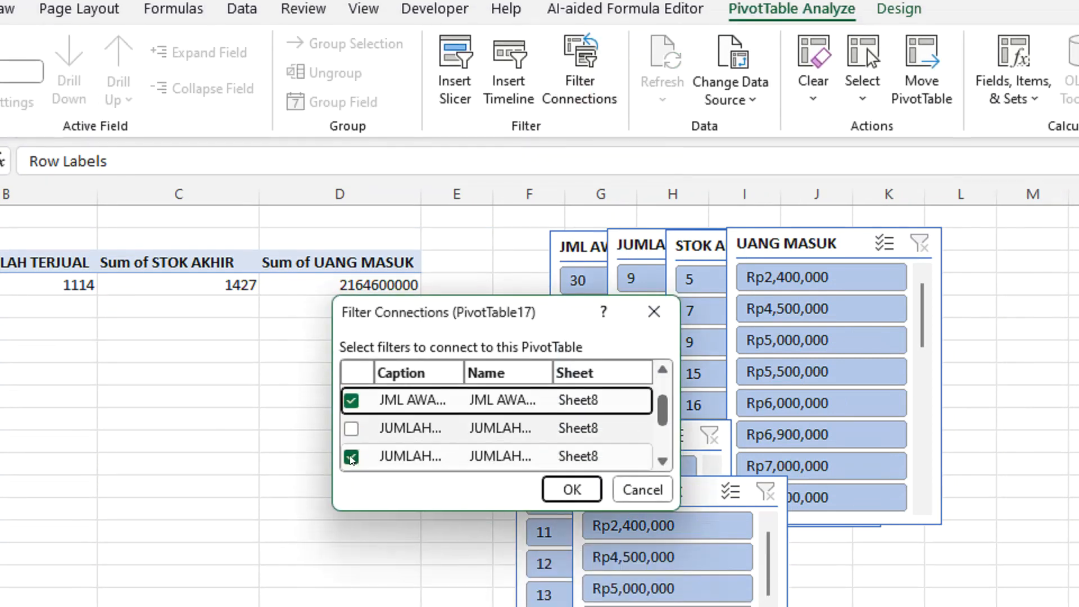
scroll(355, 435, "down", 1)
left_click(351, 432)
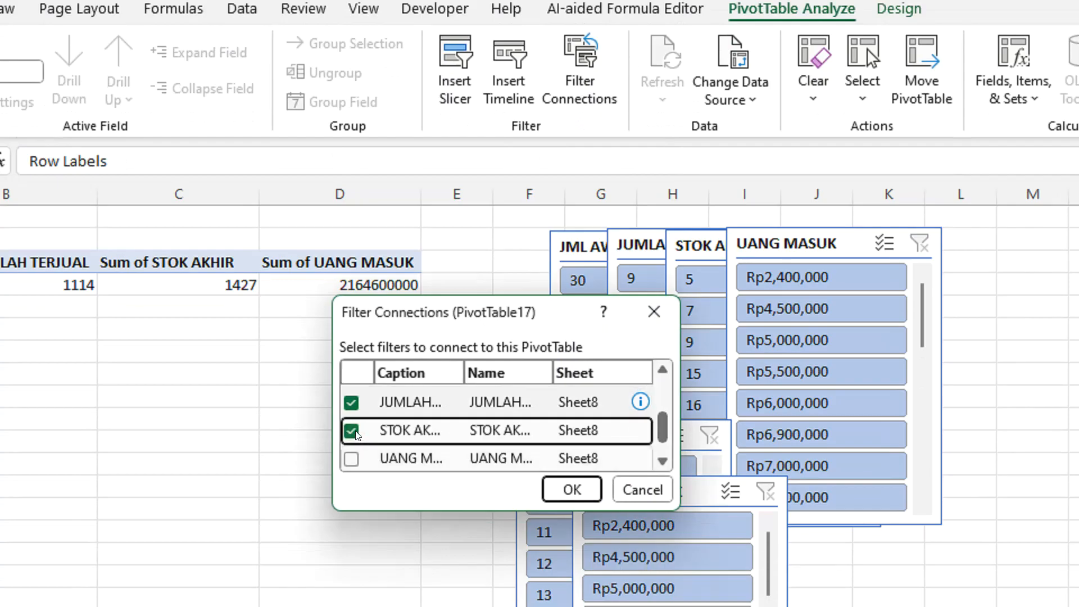
left_click(351, 458)
scroll(354, 455, "down", 1)
scroll(352, 454, "up", 5)
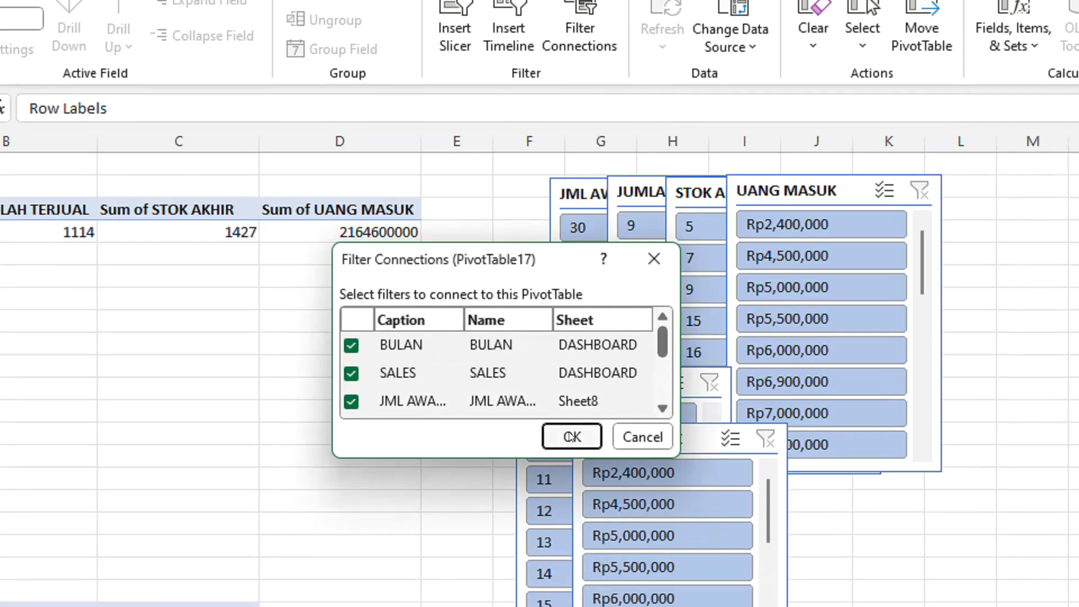
left_click(574, 439)
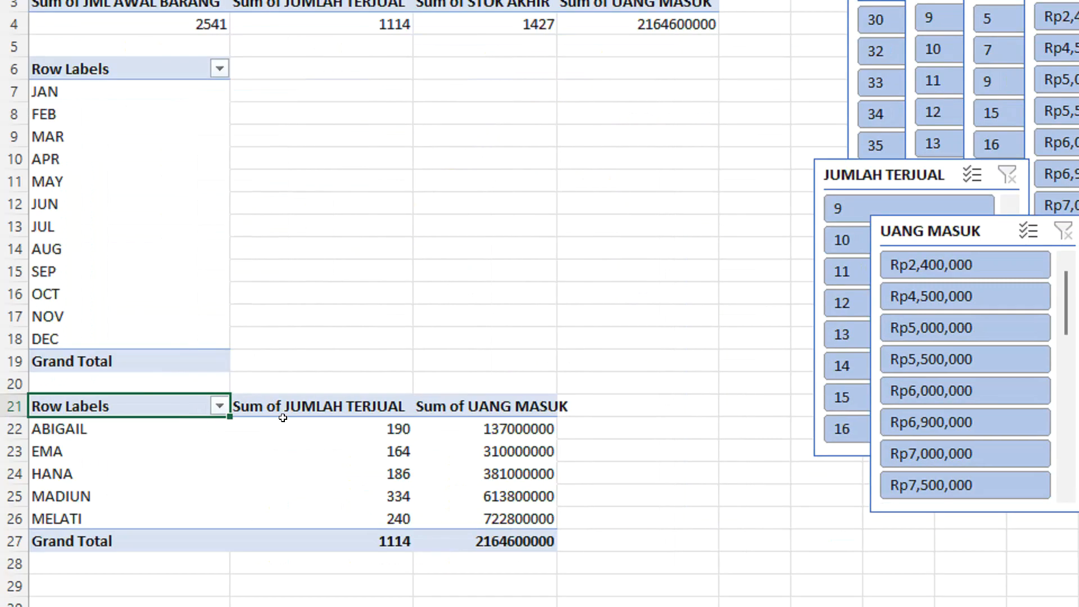
Review the salesperson PivotTable's filter connections from its JUMLAH TERJUAL and UANG MASUK value columns.
left_click(17, 606)
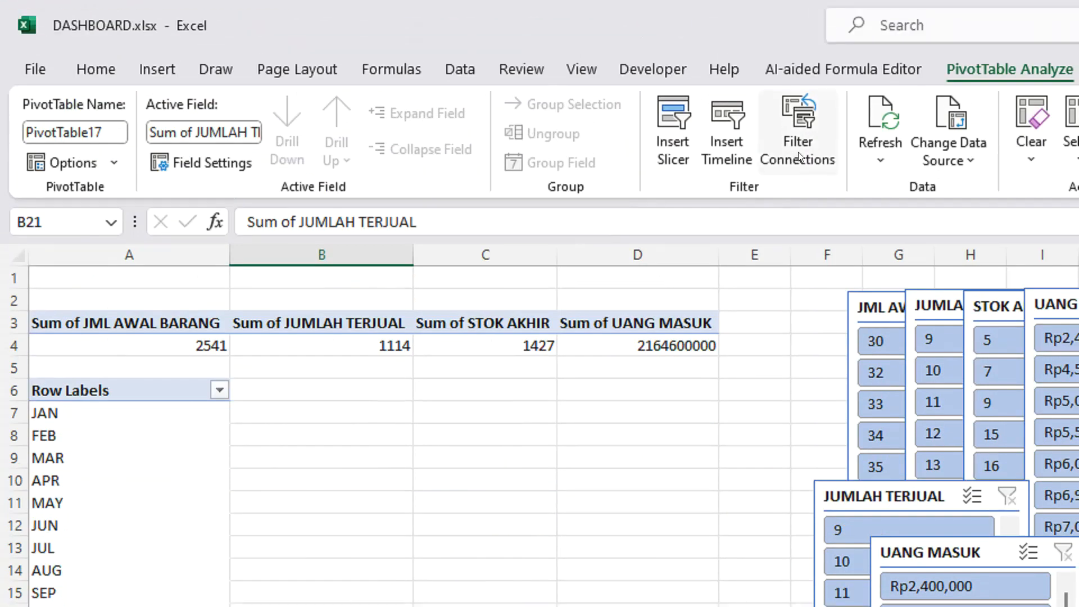
left_click(800, 156)
scroll(665, 502, "down", 3)
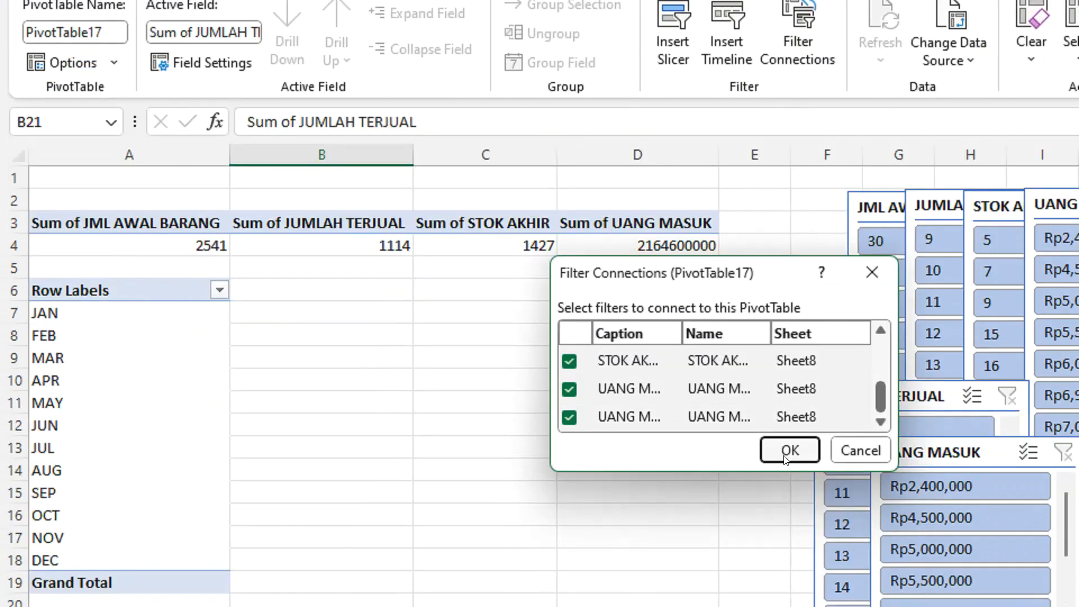
left_click(790, 496)
left_click(500, 444)
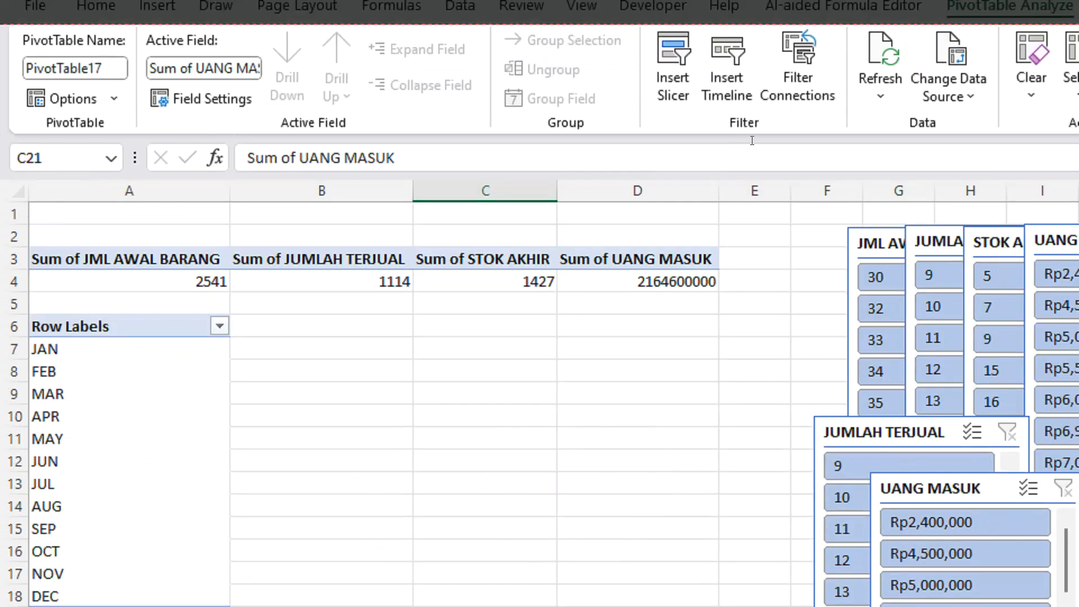
left_click(798, 73)
scroll(723, 457, "down", 3)
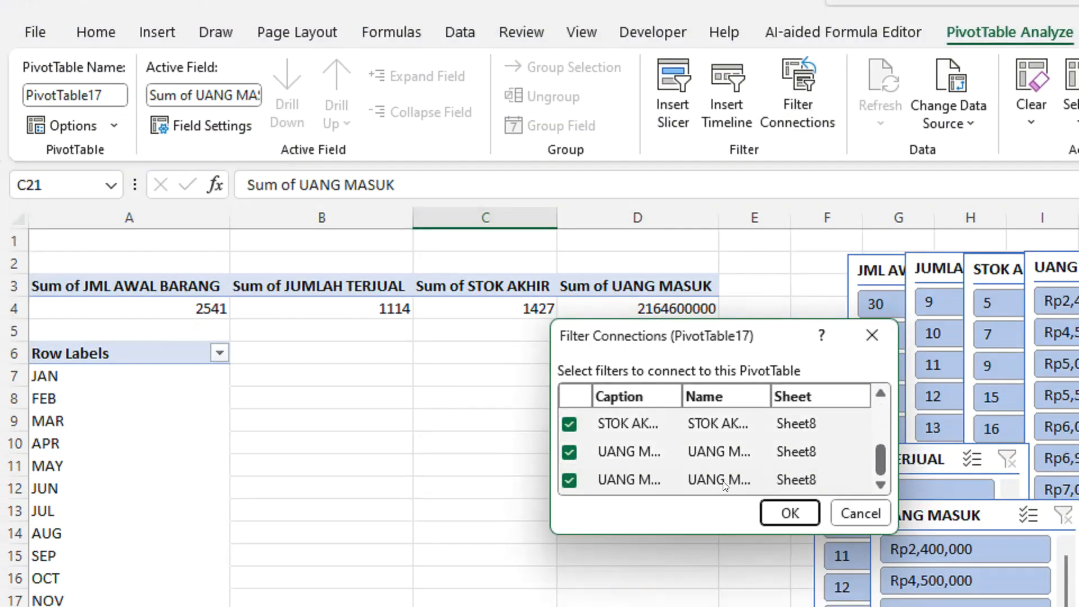
left_click(790, 513)
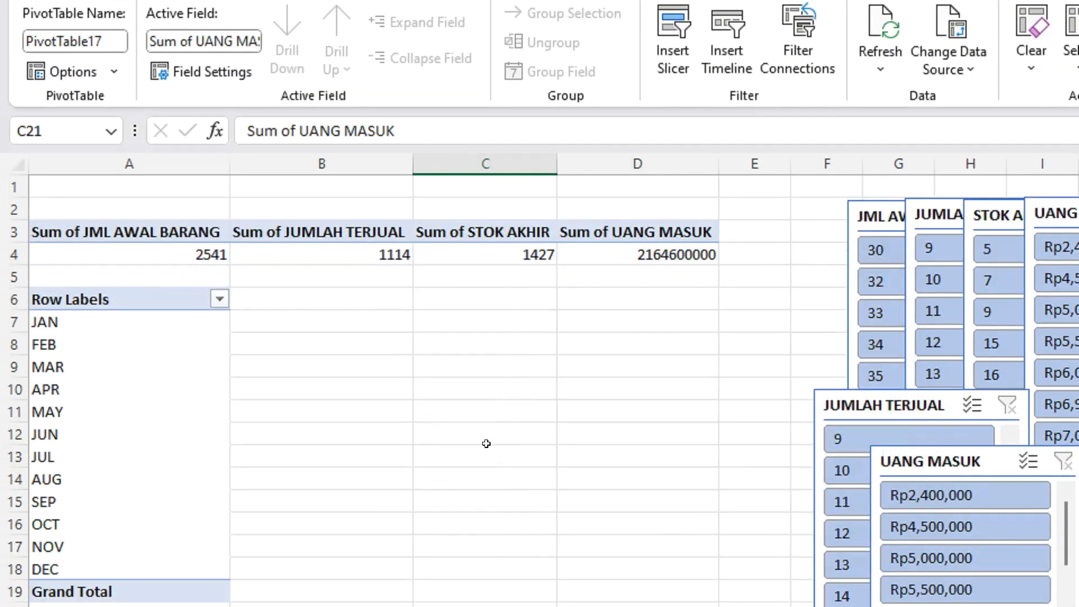
Connect the totals PivotTable in the upper rows of Sheet8 to the SALES slicer.
left_click(145, 232)
left_click(797, 57)
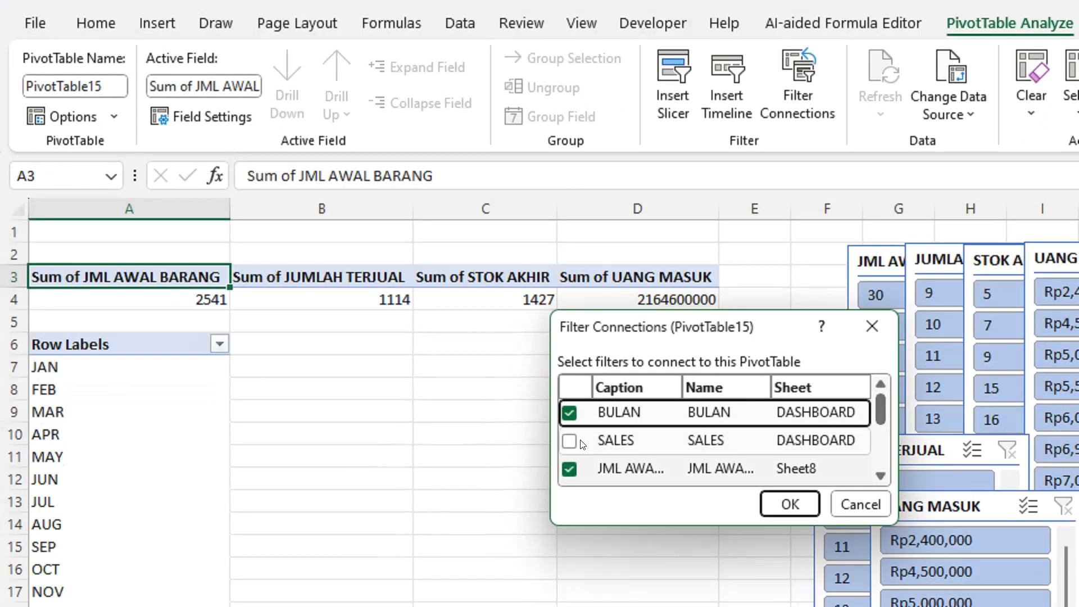
left_click(571, 442)
scroll(647, 453, "down", 3)
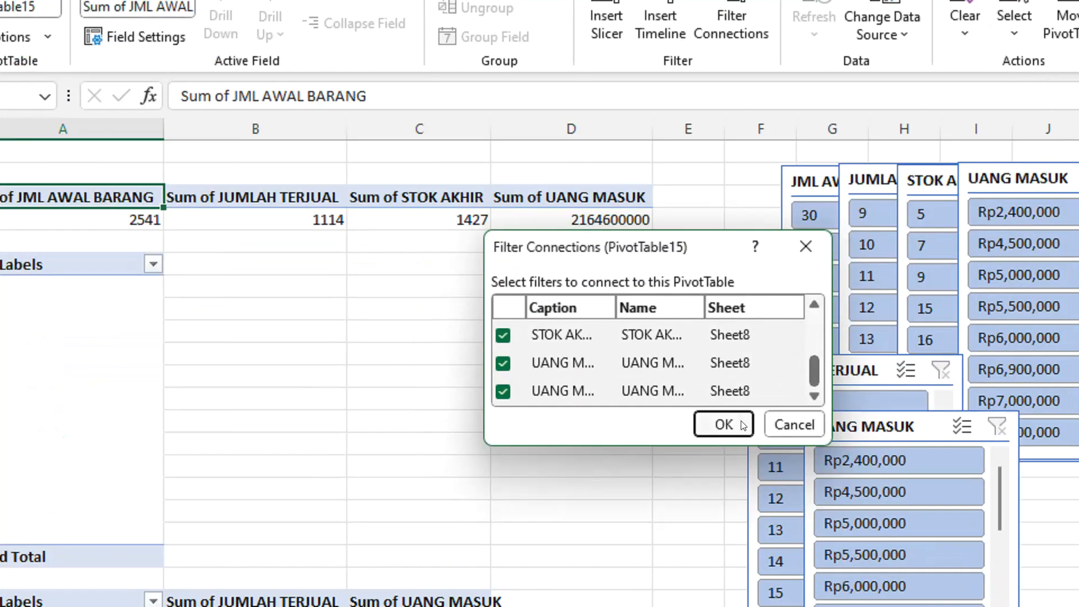
left_click(743, 426)
Connect the month PivotTable on Sheet8 to the SALES slicer.
left_click(1, 264)
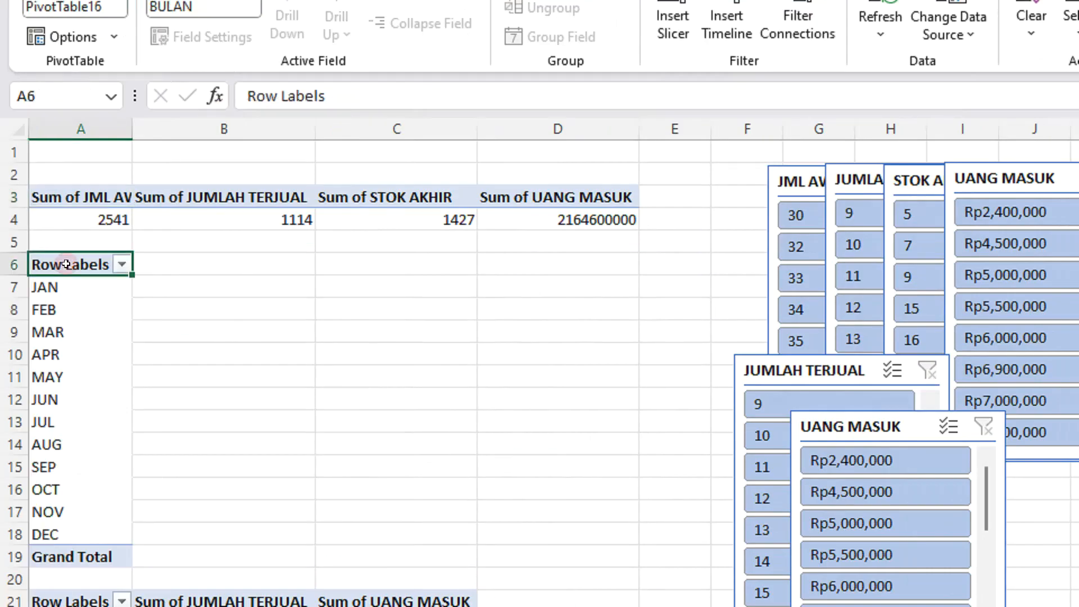
left_click(798, 23)
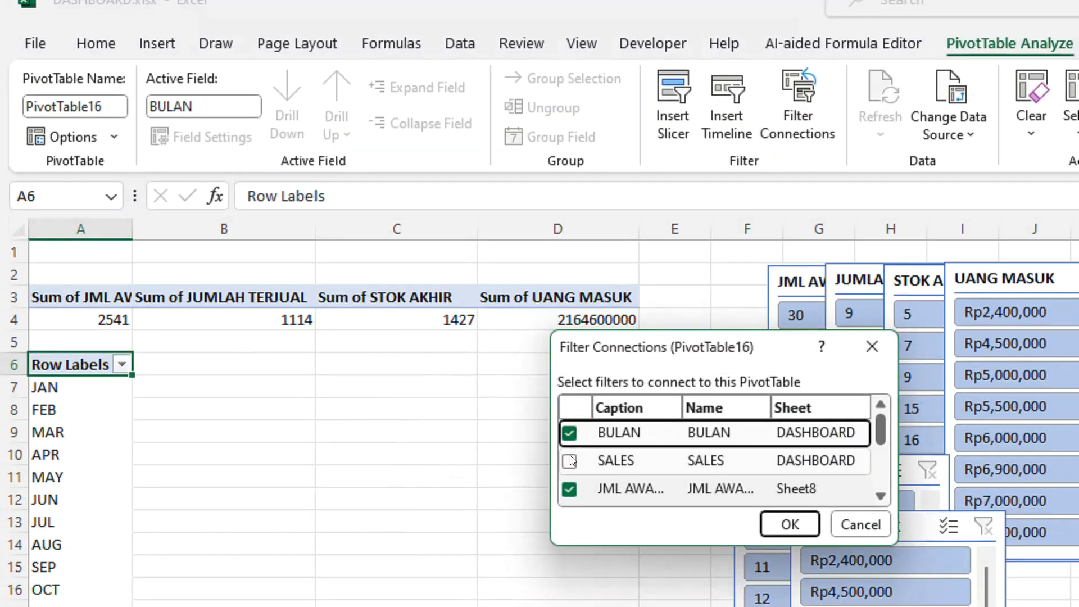
left_click(570, 486)
scroll(714, 487, "down", 3)
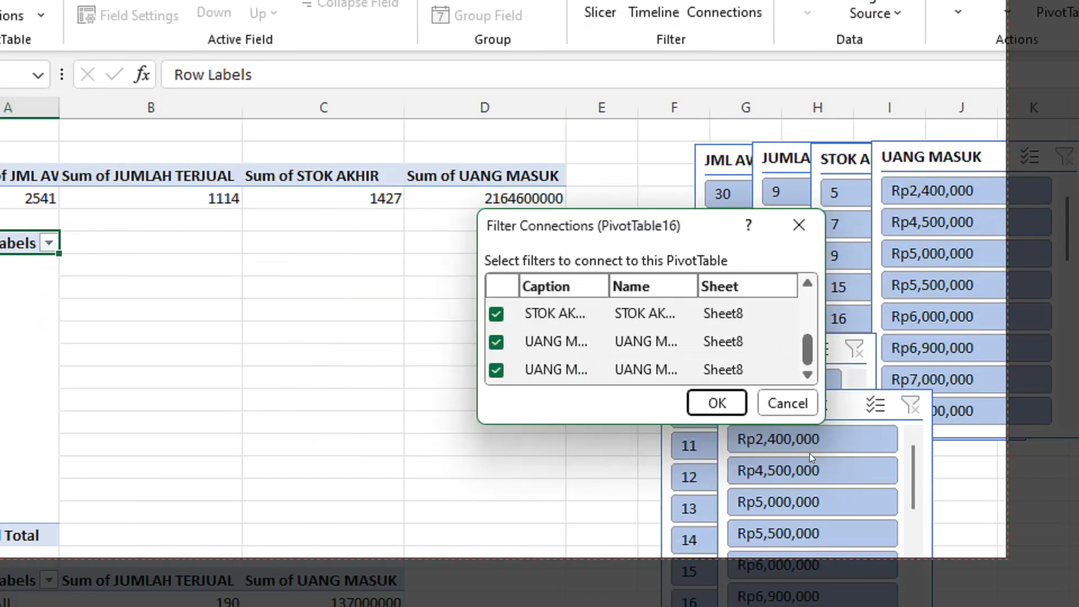
left_click(717, 403)
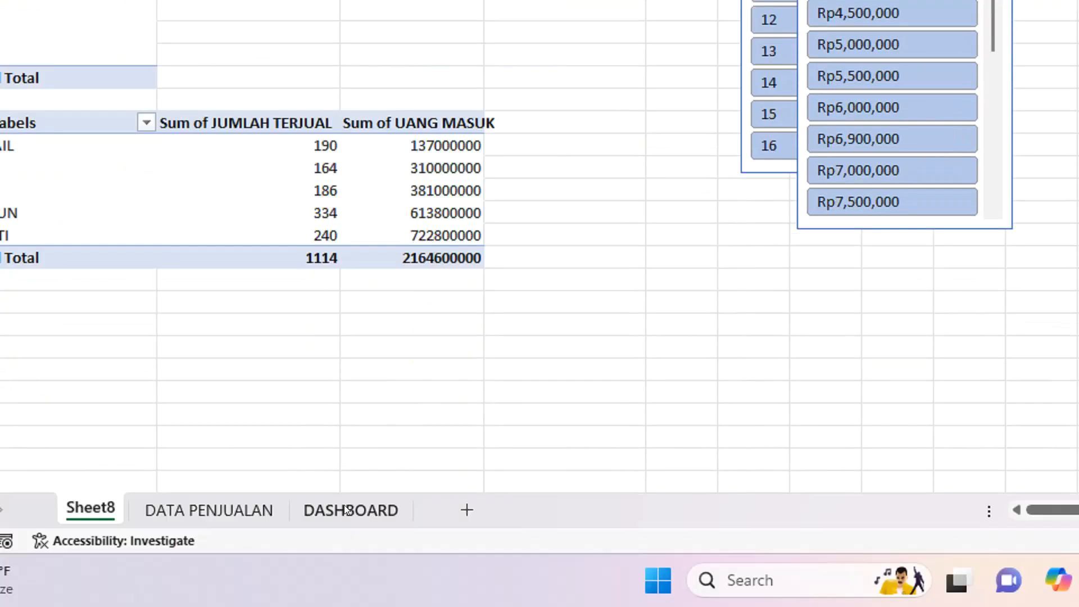
Return to the DASHBOARD sheet and widen the SALES slicer until the full salesperson names fit.
left_click(349, 571)
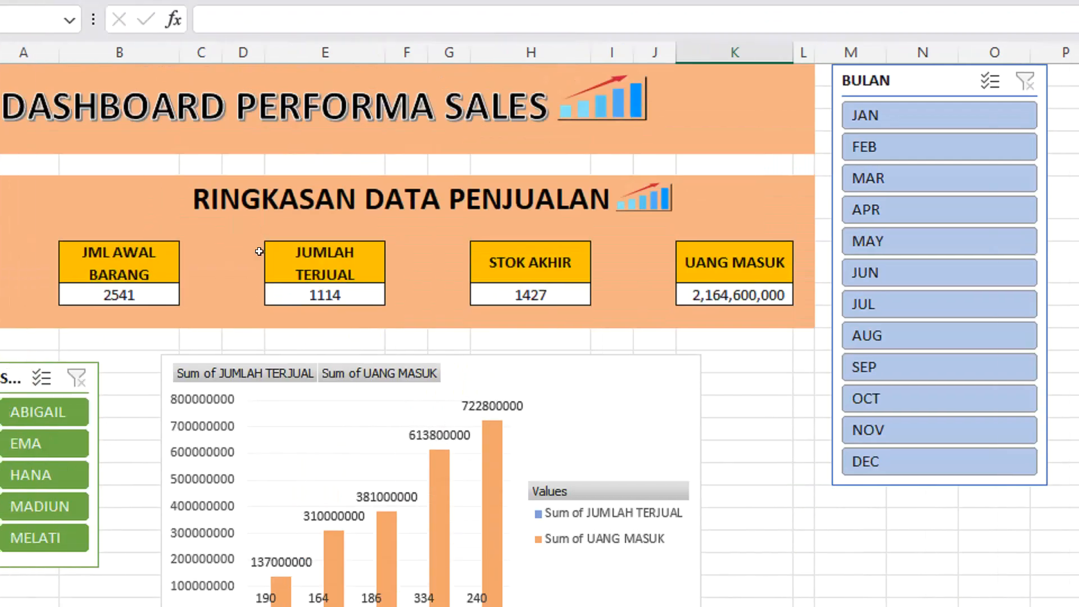
scroll(318, 292, "down", 1)
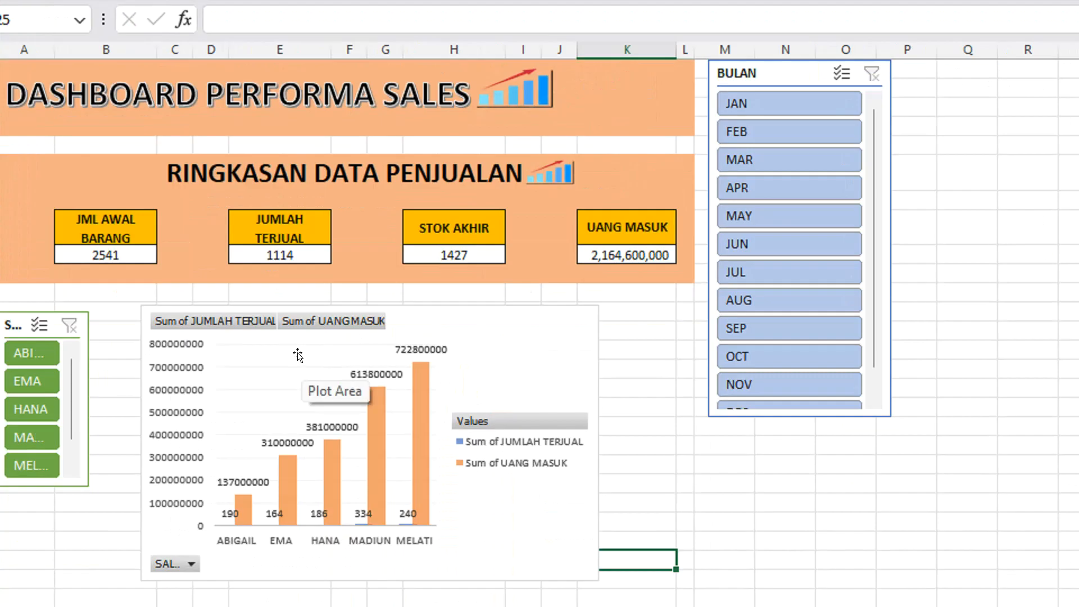
left_click(111, 329)
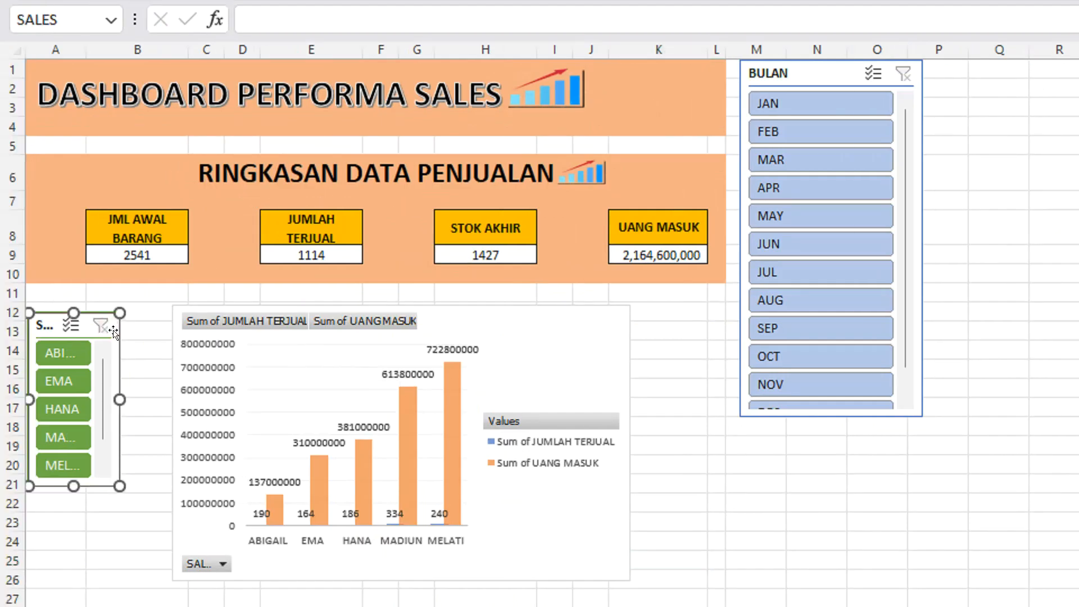
mouse_move(120, 398)
left_mouse_down()
mouse_move(134, 399)
mouse_move(123, 381)
left_mouse_up()
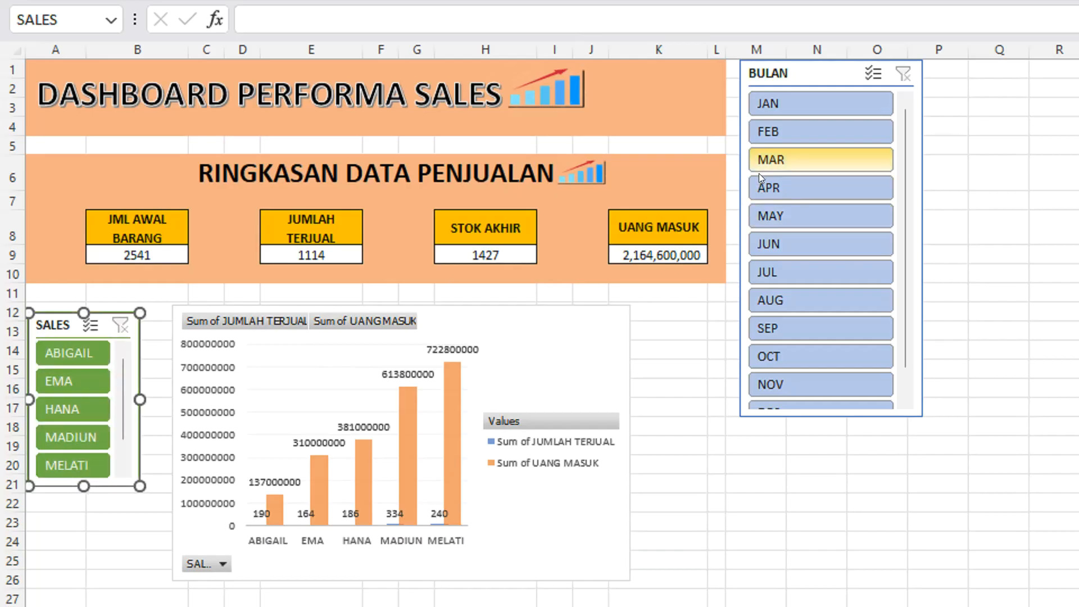
Test the BULAN slicer on the summary and chart with JAN, FEB and MAR, revisit JAN and FEB, and clear the filter.
left_click(767, 104)
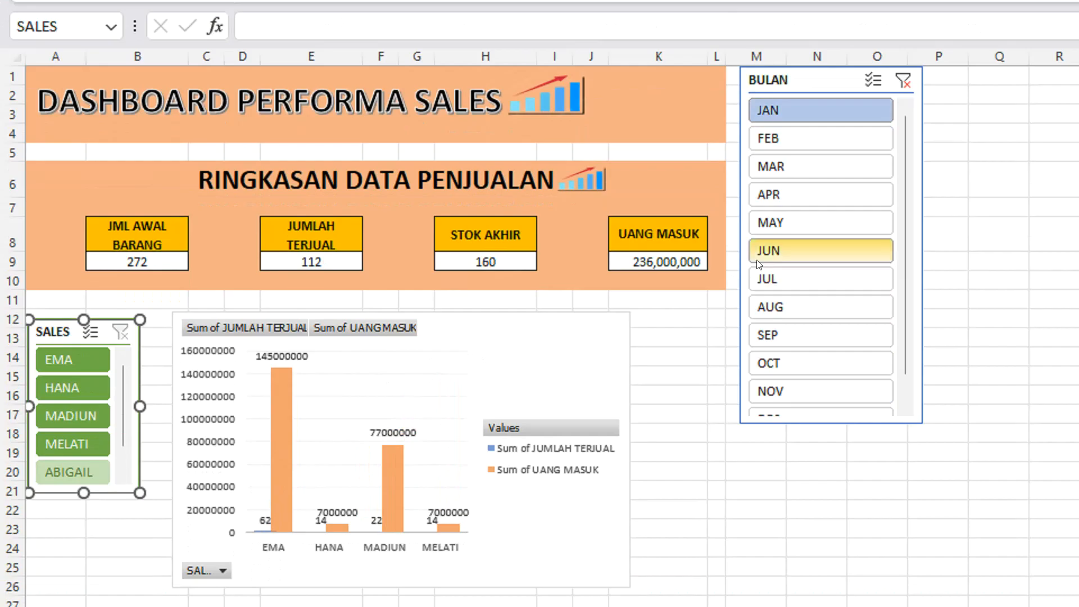
left_click(788, 147)
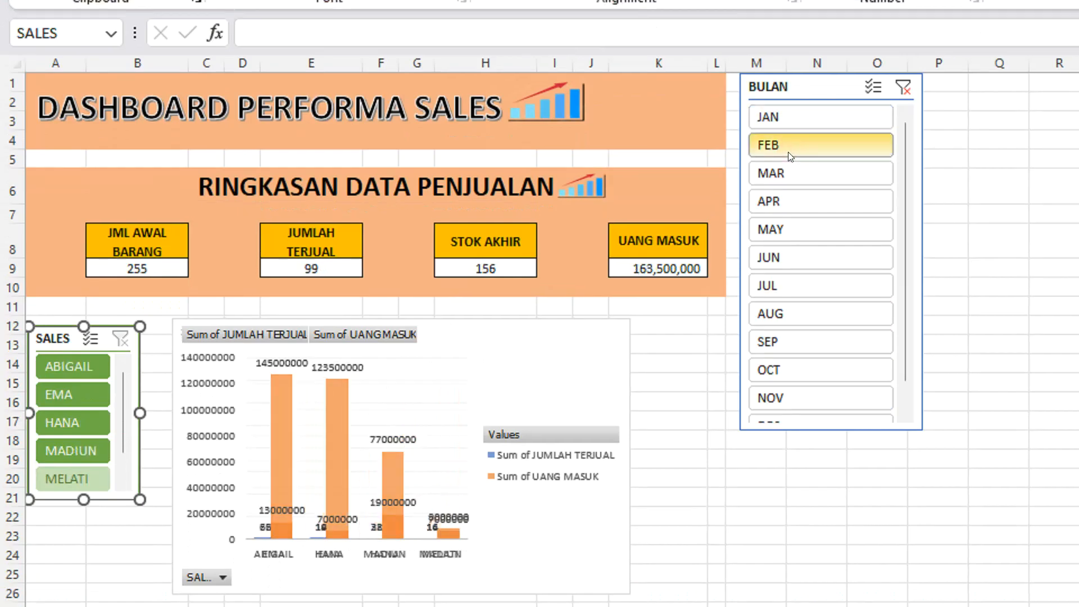
left_click(779, 178)
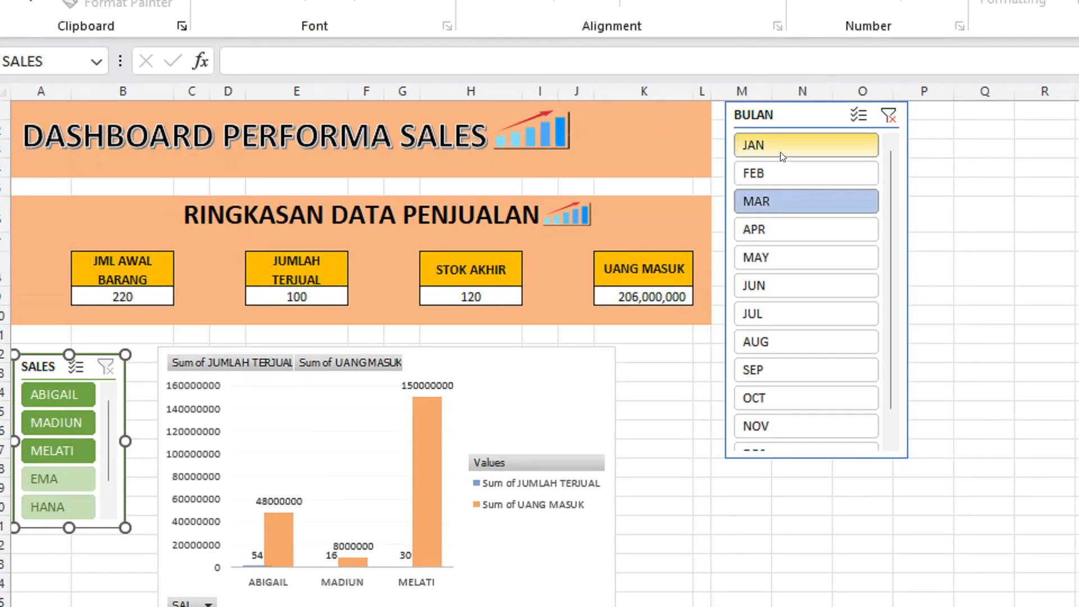
left_click(781, 121)
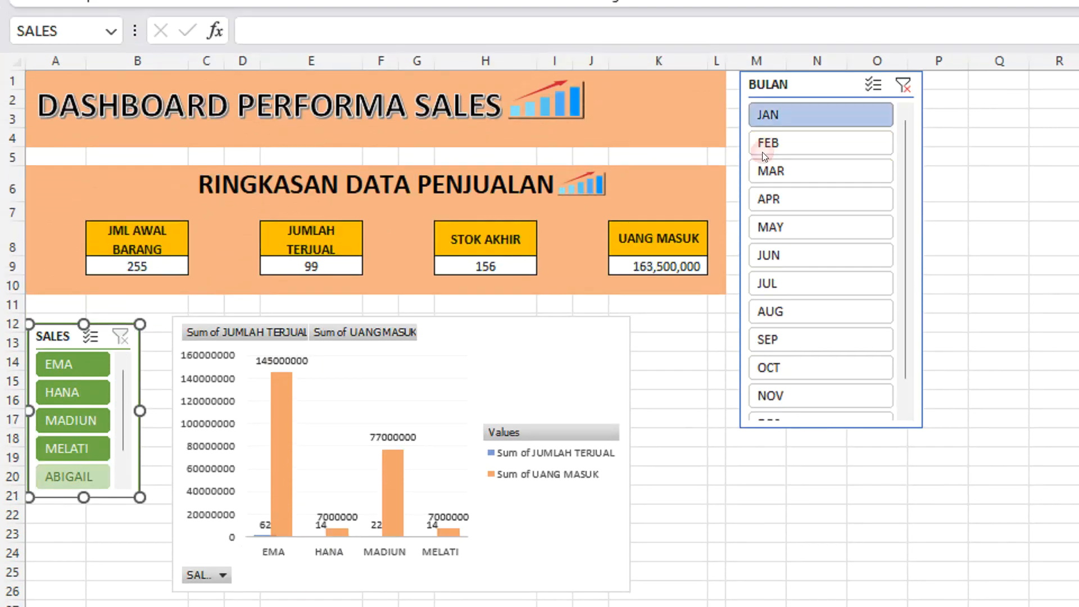
left_click(763, 144)
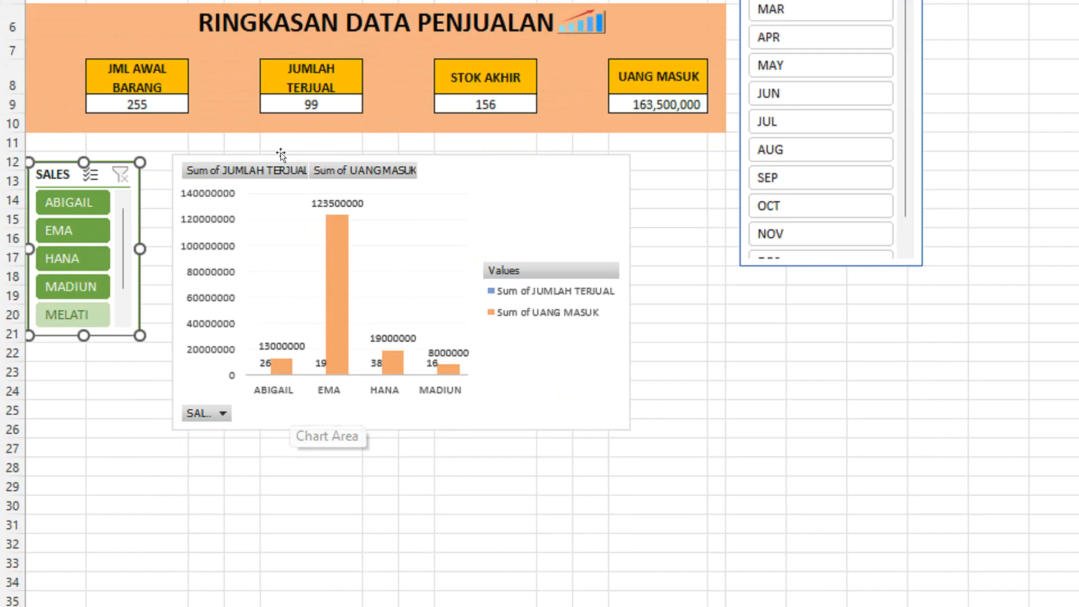
scroll(225, 153, "up", 1)
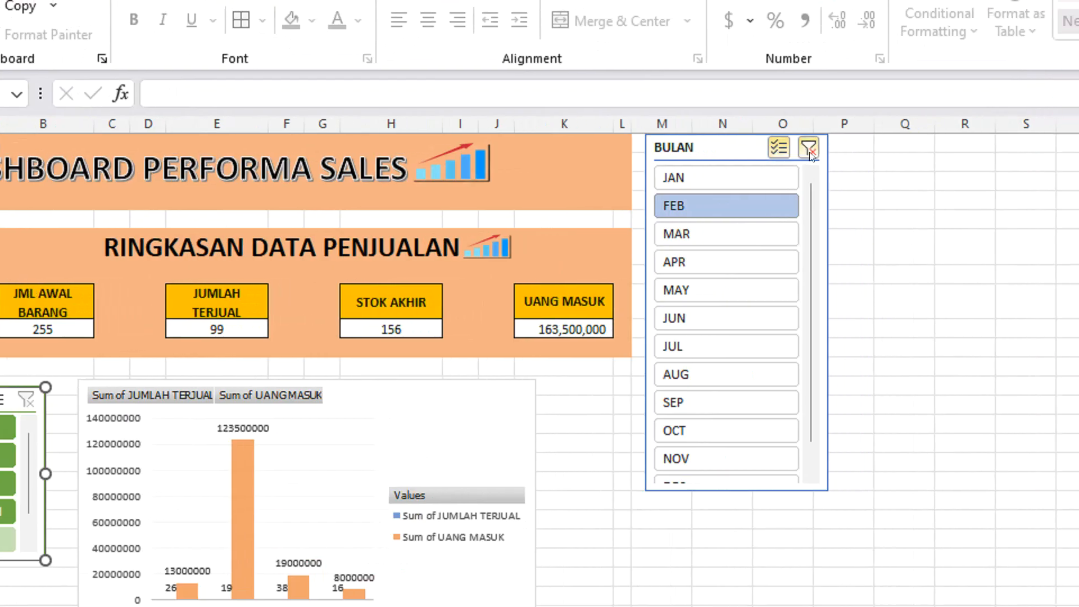
left_click(833, 154)
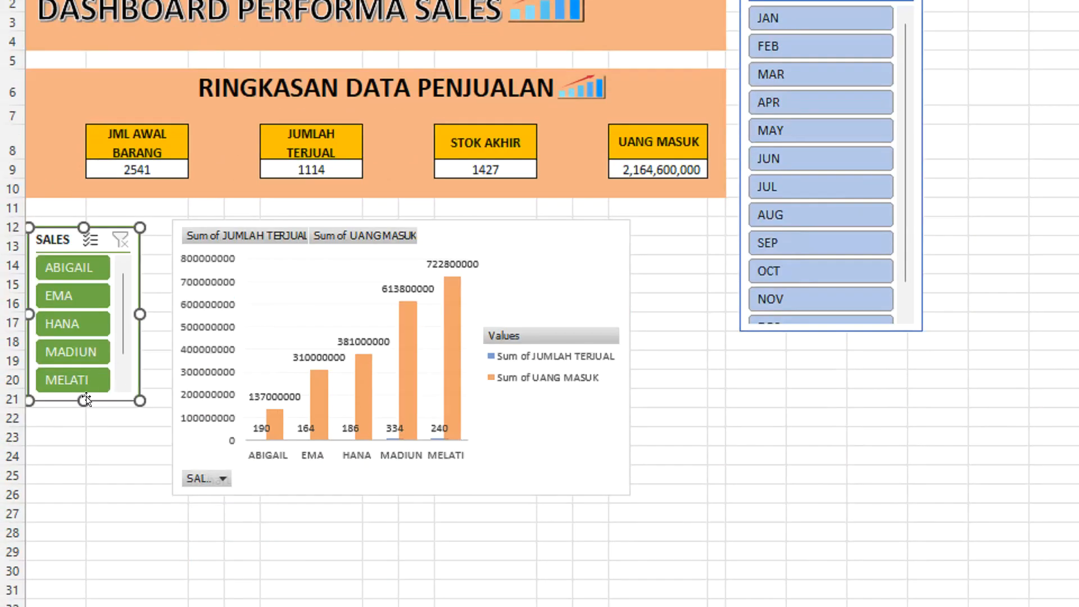
Test the SALES slicer on the whole dashboard with the first salesperson, the second, and a multi-selection of the second and third.
left_click(85, 267)
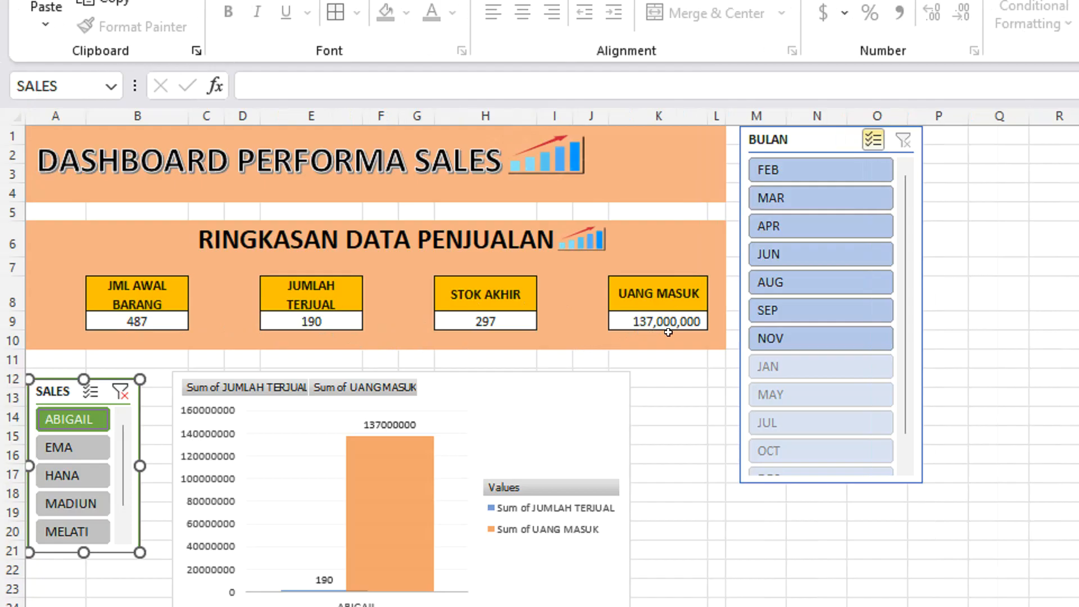
left_click(94, 455)
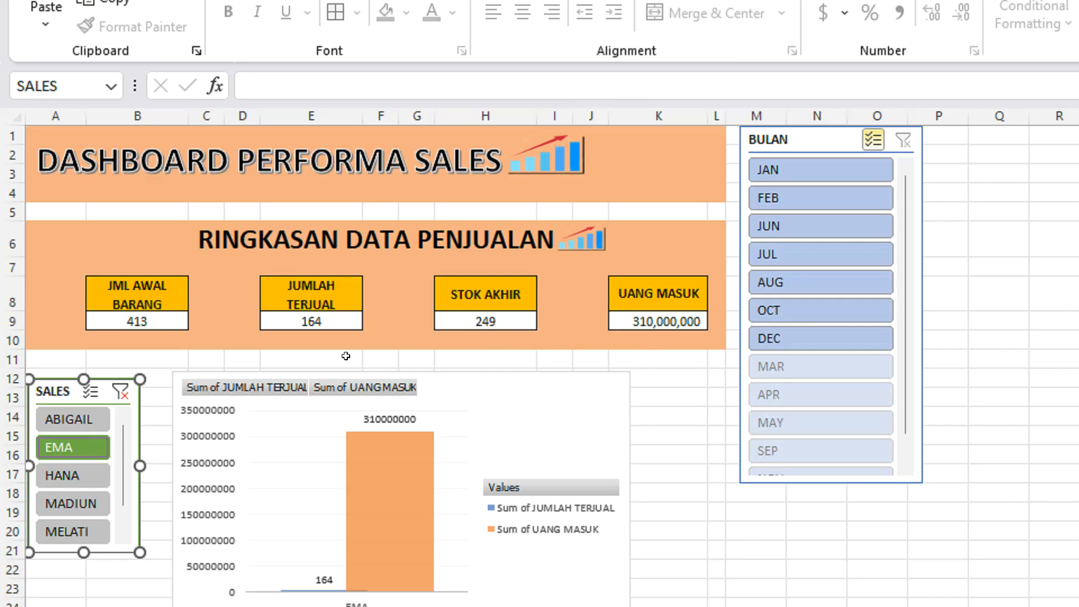
left_click(327, 319)
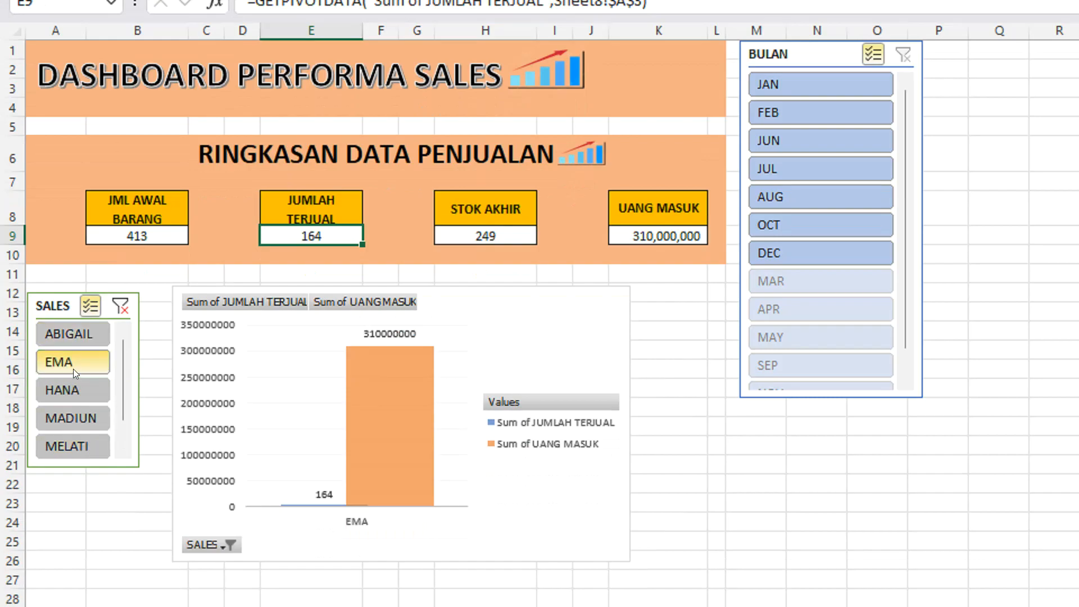
left_click(82, 395)
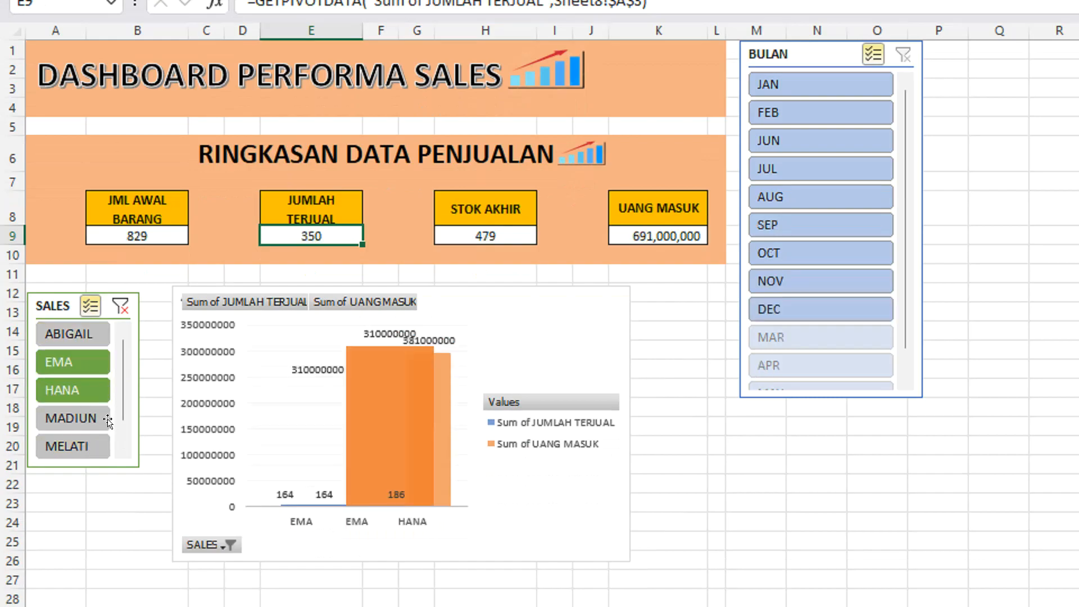